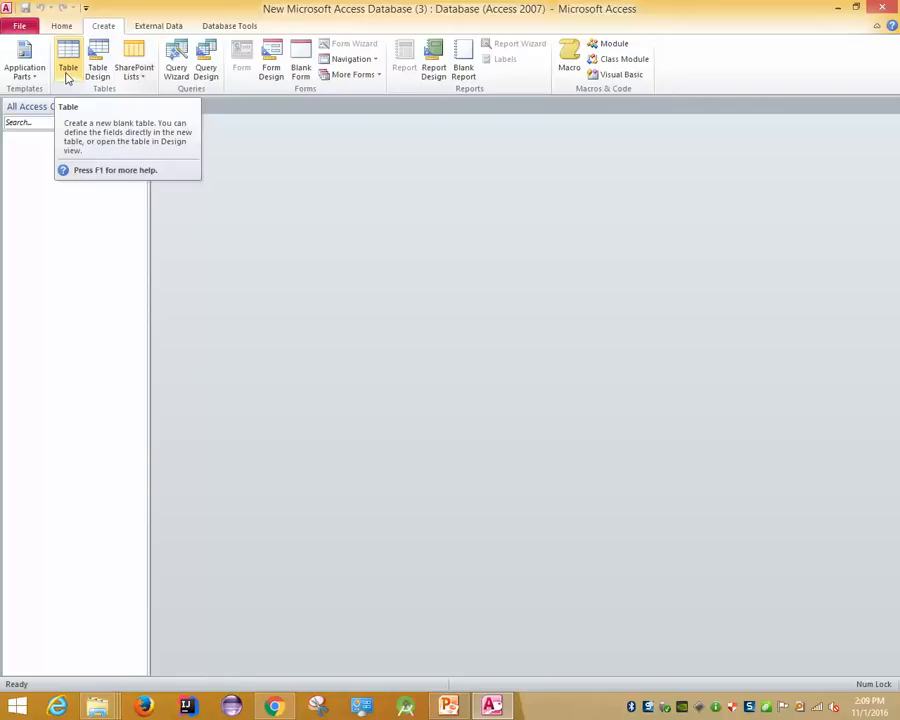
Open a new blank Table1 in Design view using Table Design on the Create tab
left_click(96, 70)
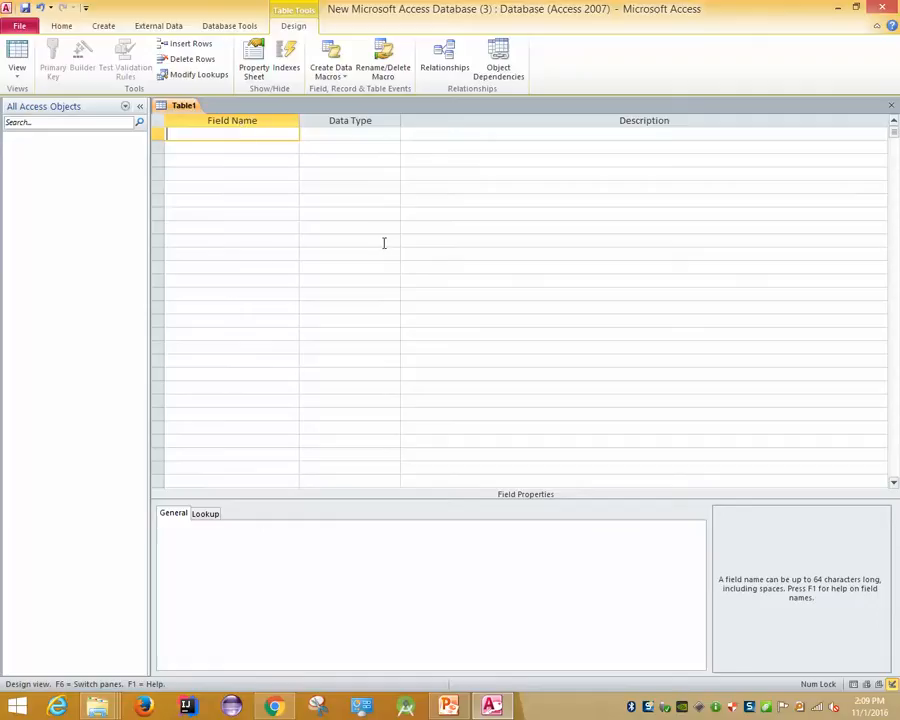
Add a SEIP ID field with the Number data type
type("SEIP ID")
left_click(312, 133)
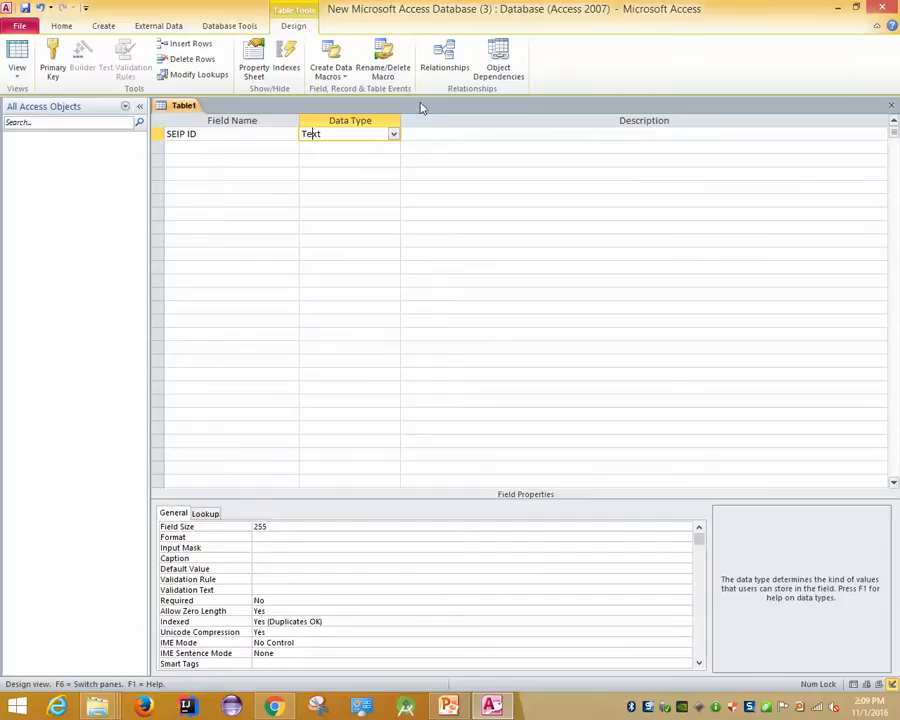
left_click(394, 135)
left_click(395, 136)
left_click(395, 137)
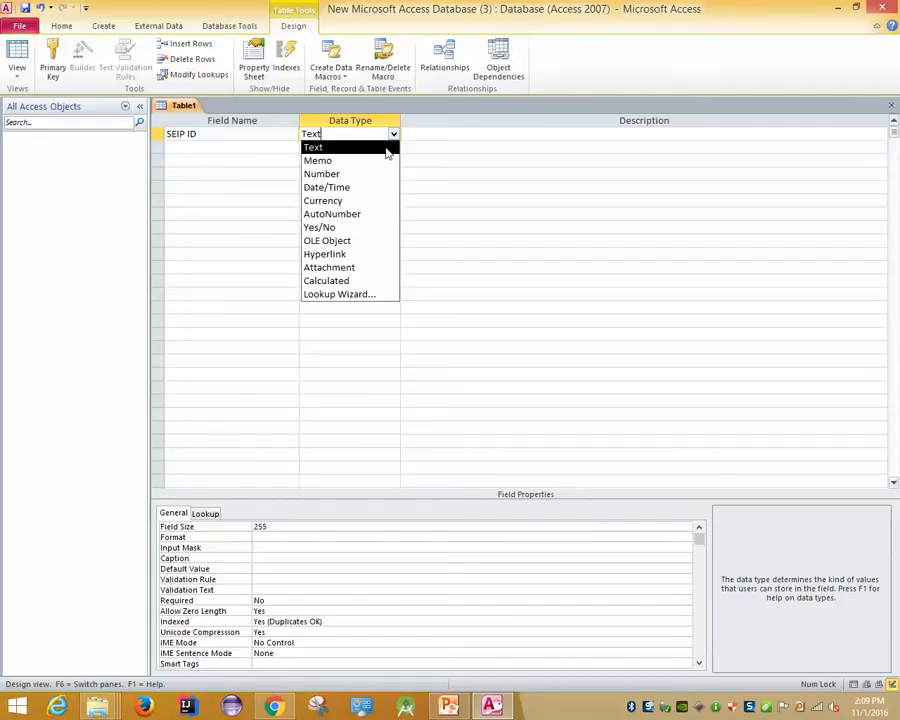
left_click(315, 174)
Add Name and Home Disctrict fields as Text, accepting the reserved-word warning for Name
left_click(175, 146)
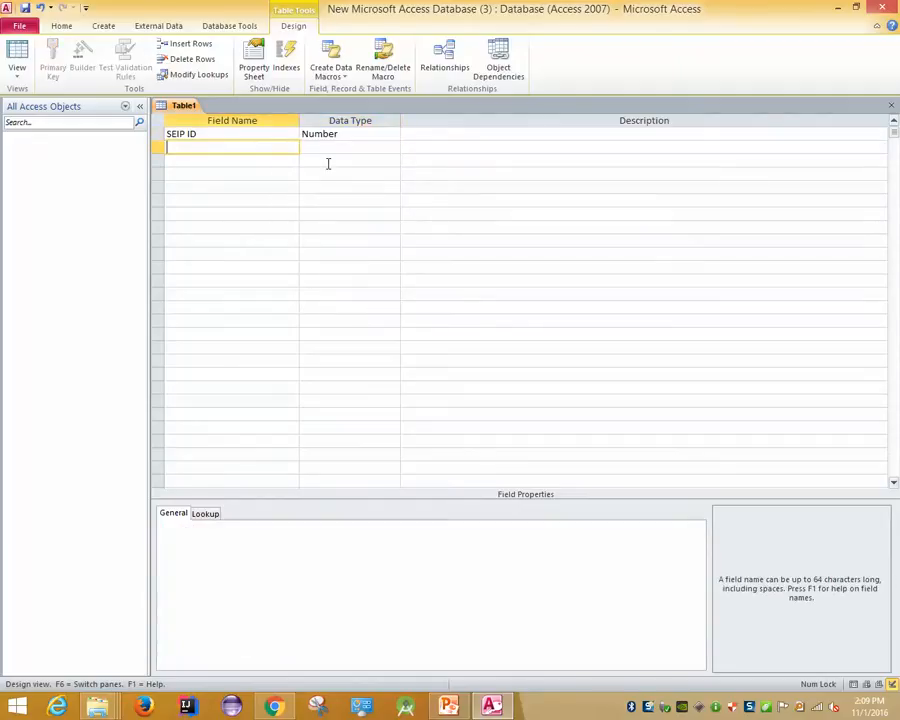
type("Name")
key("Tab")
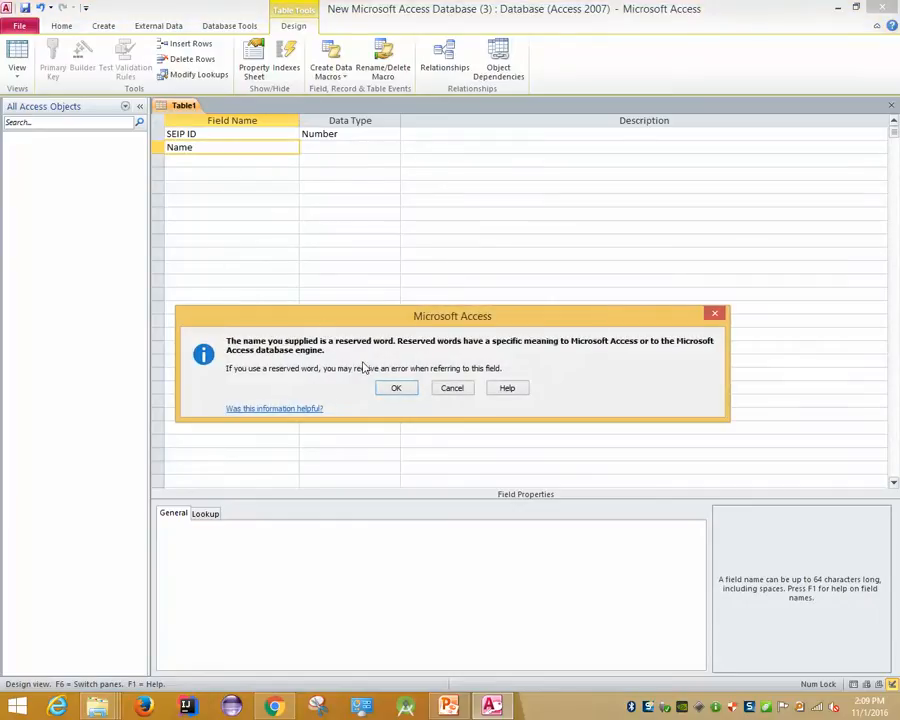
left_click(404, 385)
left_click(229, 164)
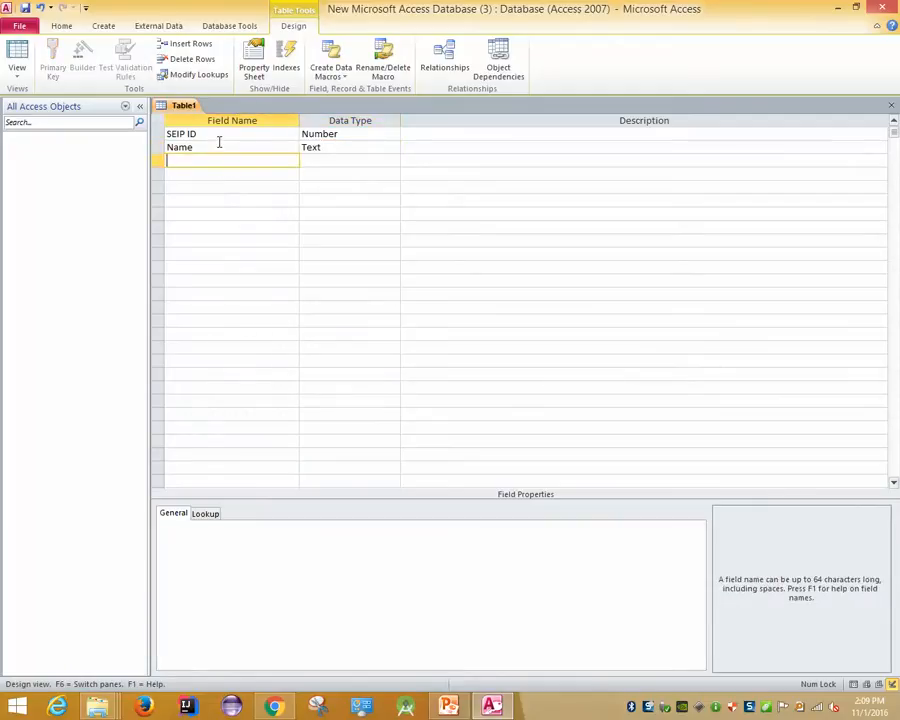
type("Univer")
key("BackSpace")
key("BackSpace")
key("BackSpace")
key("BackSpace")
key("BackSpace")
key("BackSpace")
type("Home Disctrict")
left_click(326, 161)
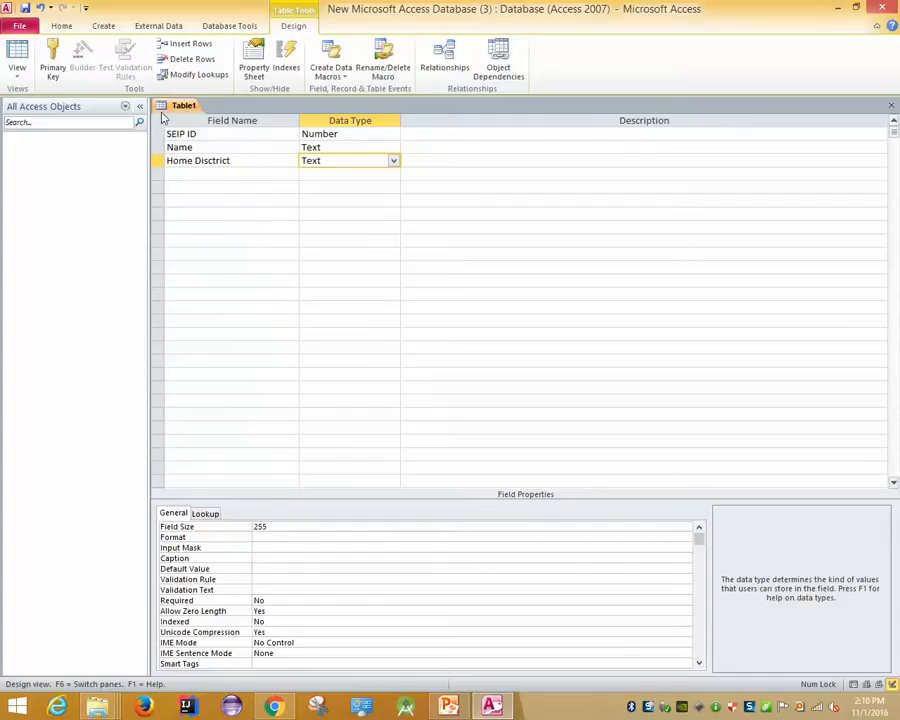
left_click(18, 72)
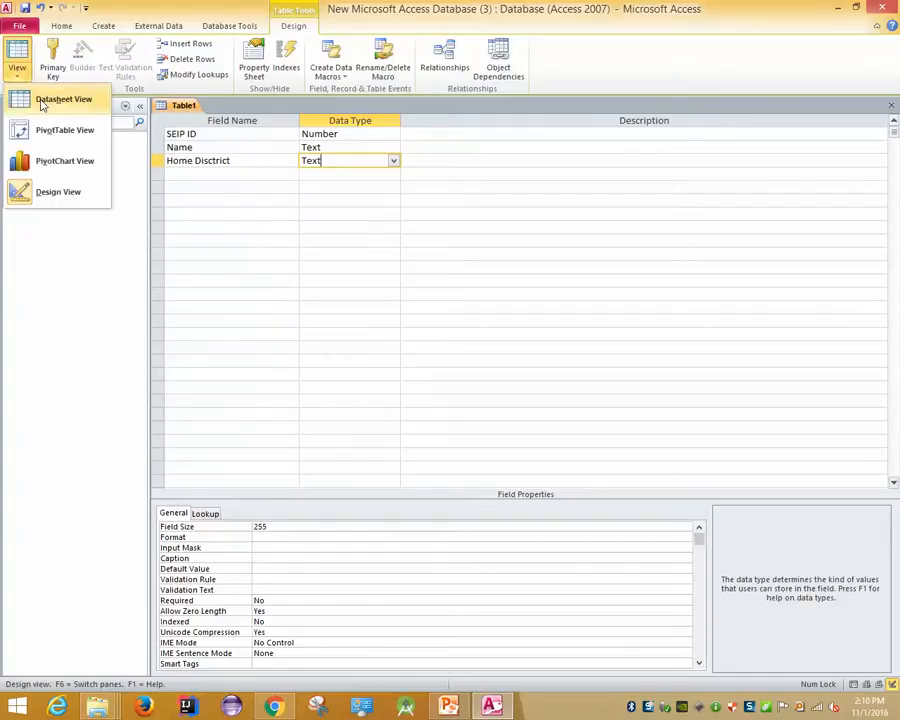
Save the table as BITM03, letting Access add an ID primary key, and open Datasheet view
left_click(50, 100)
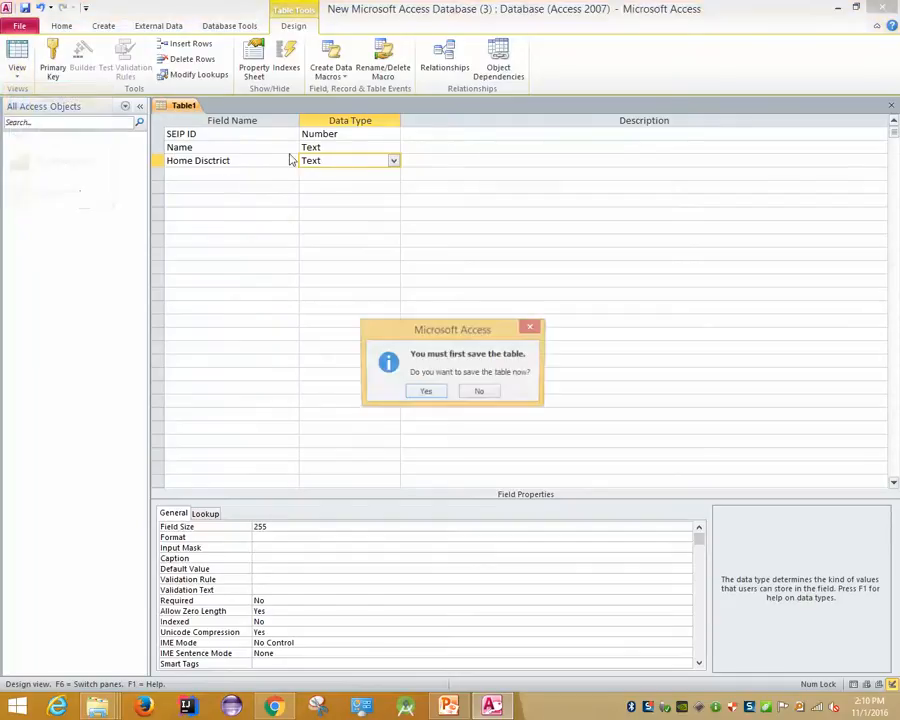
left_click(426, 394)
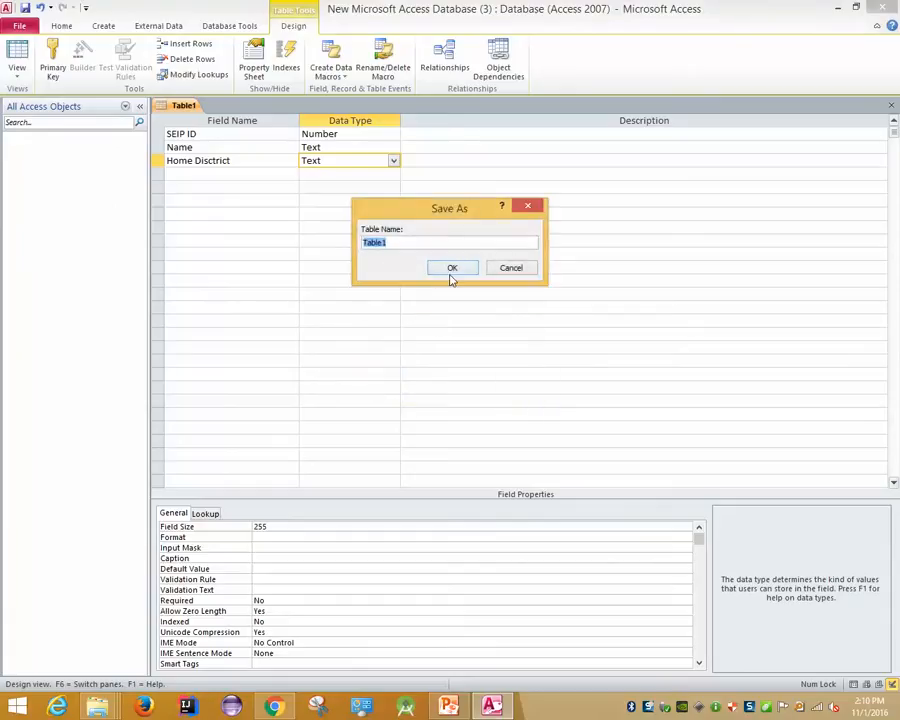
type("BITM03")
left_click(465, 268)
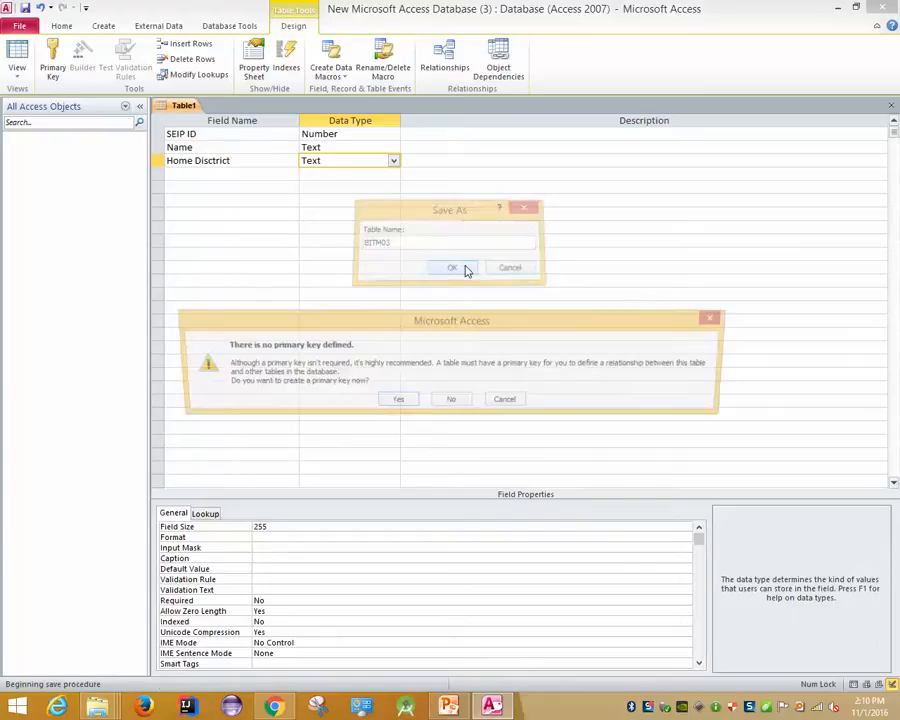
left_click(398, 399)
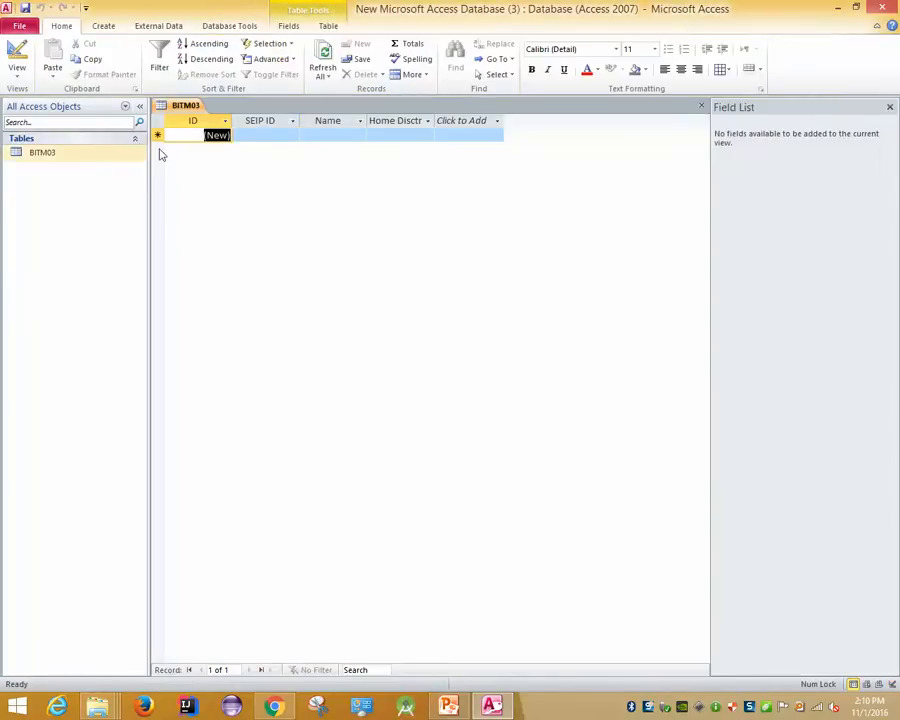
In Design view, delete the auto-added ID field row from BITM03
left_click(28, 78)
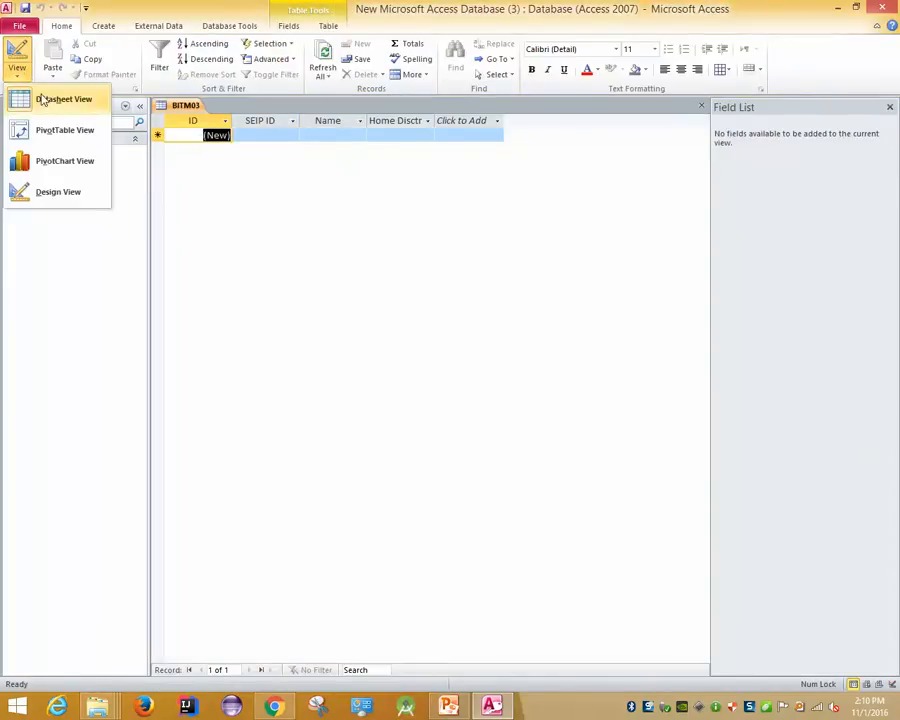
left_click(52, 191)
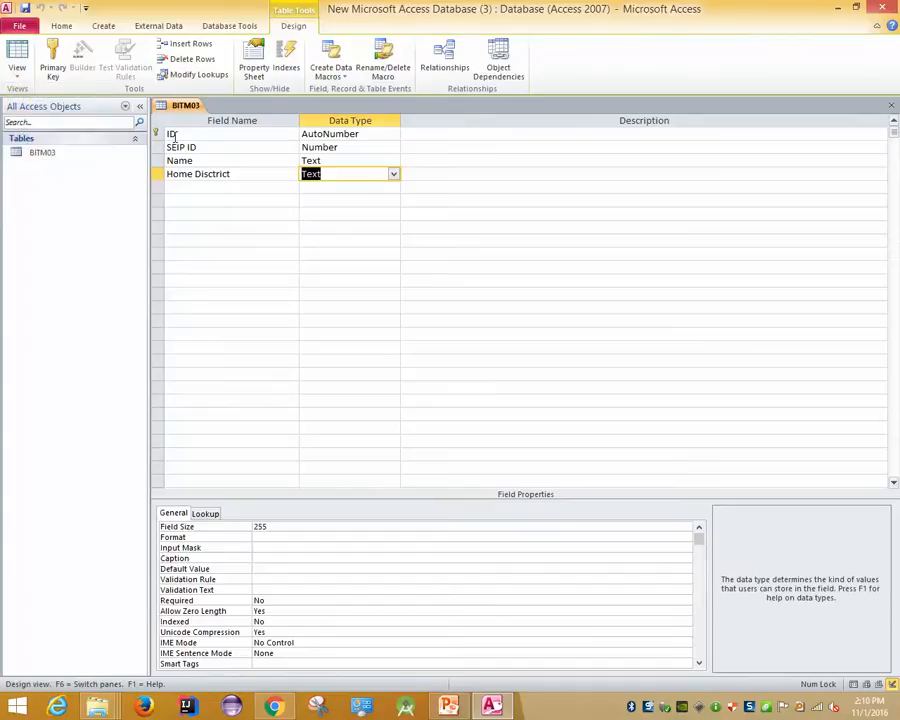
left_click(175, 135)
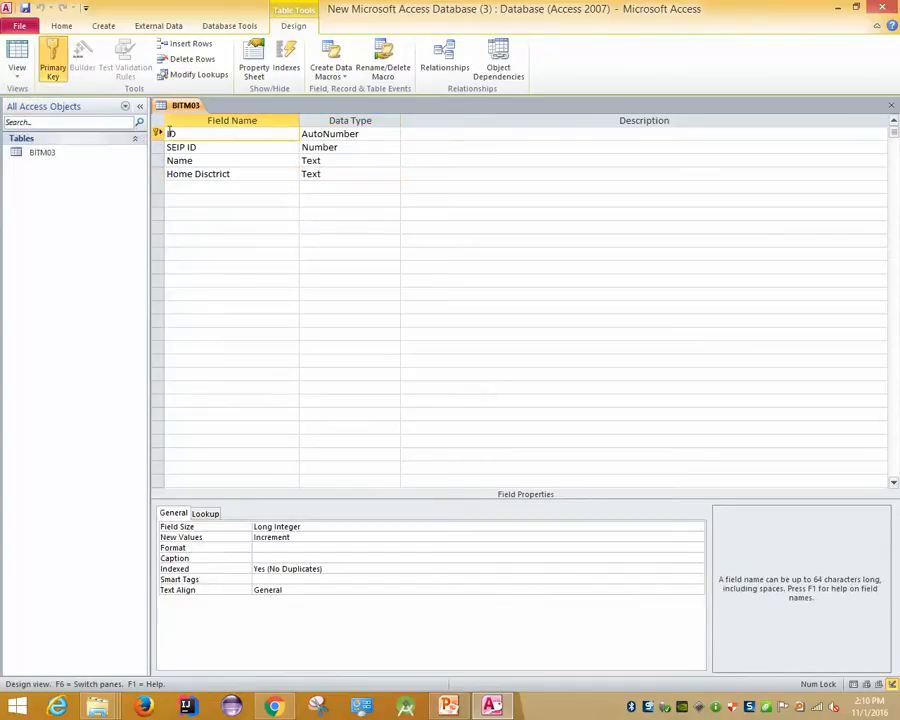
left_click(163, 146)
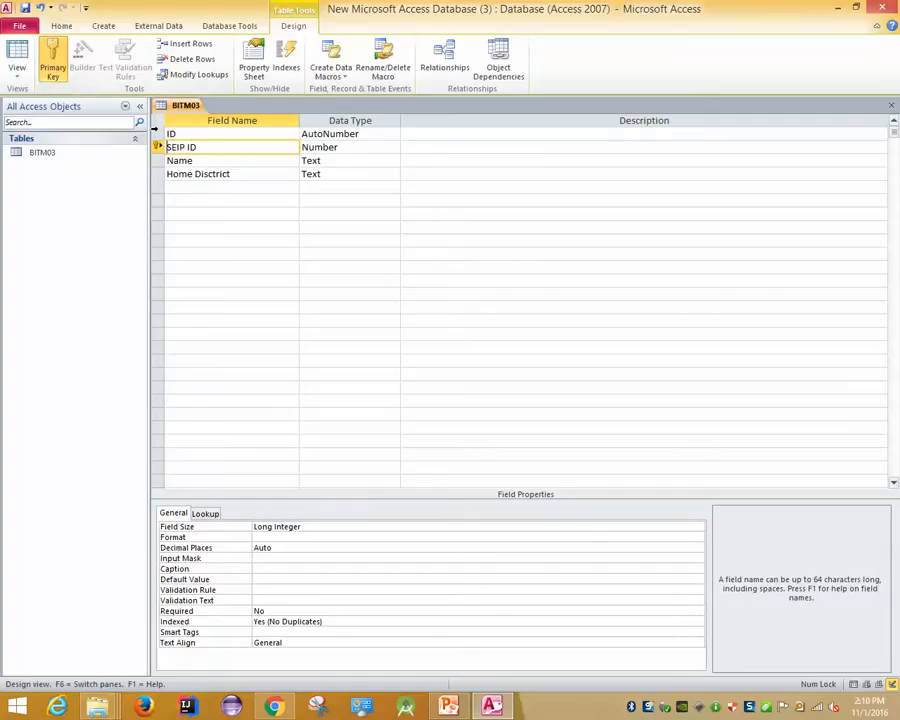
left_click(157, 133)
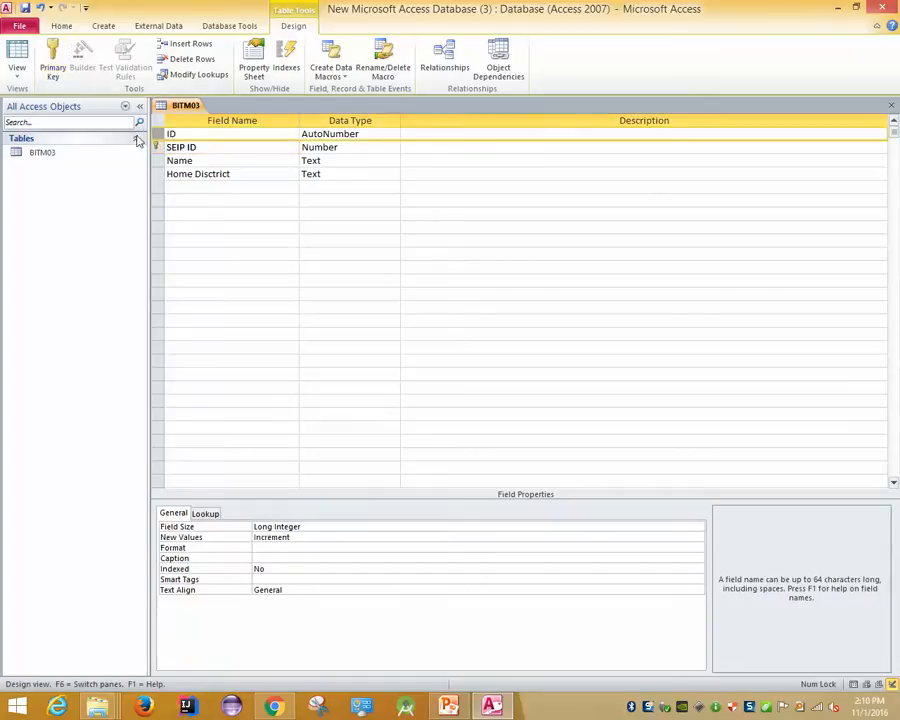
right_click(162, 139)
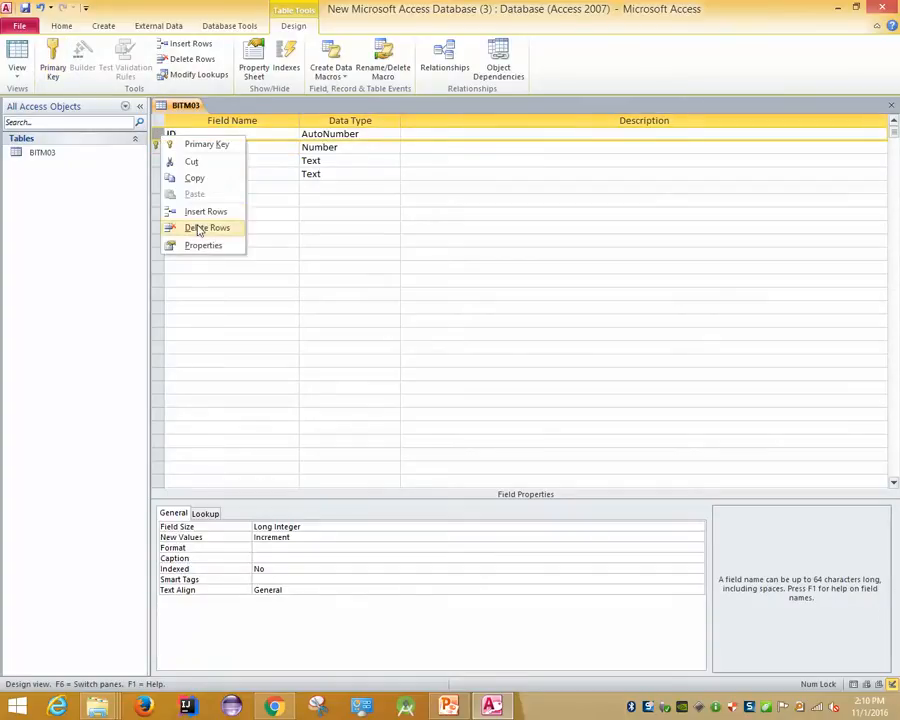
left_click(195, 229)
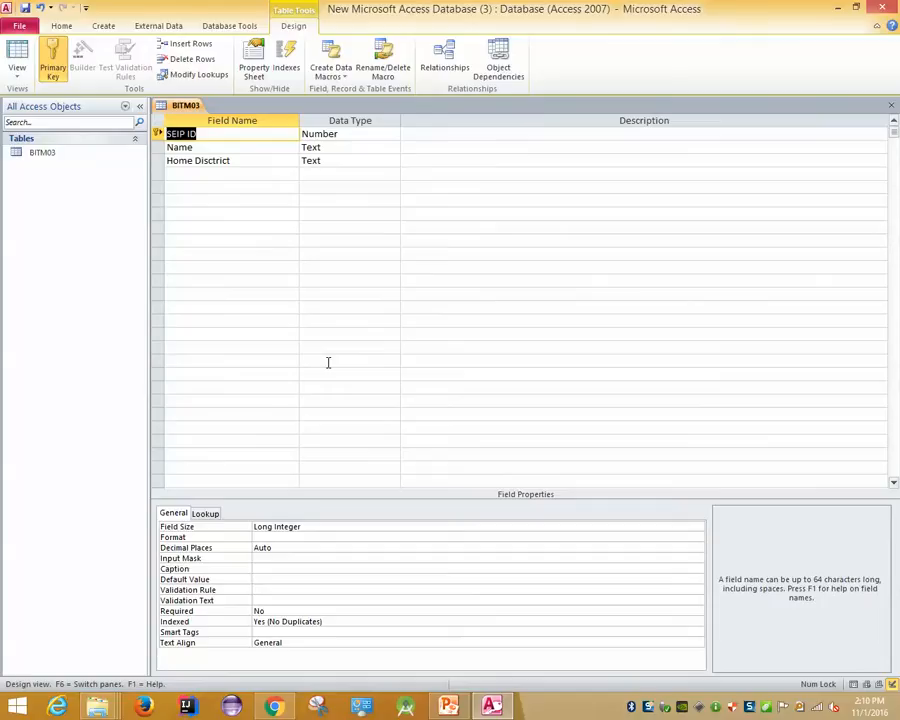
Return BITM03 to Datasheet view, declining the save prompt
left_click(16, 72)
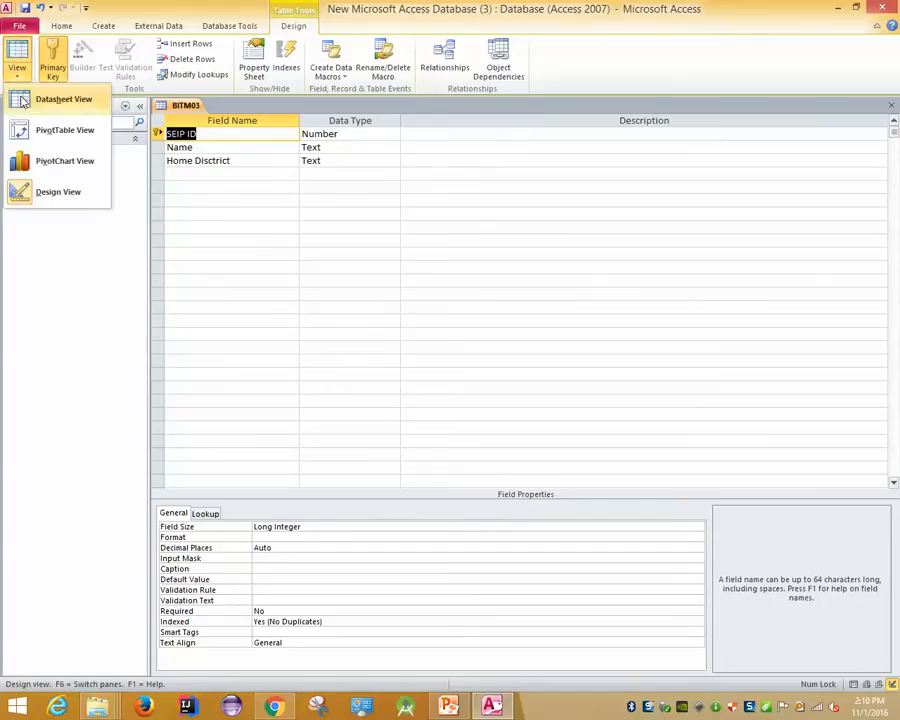
left_click(22, 100)
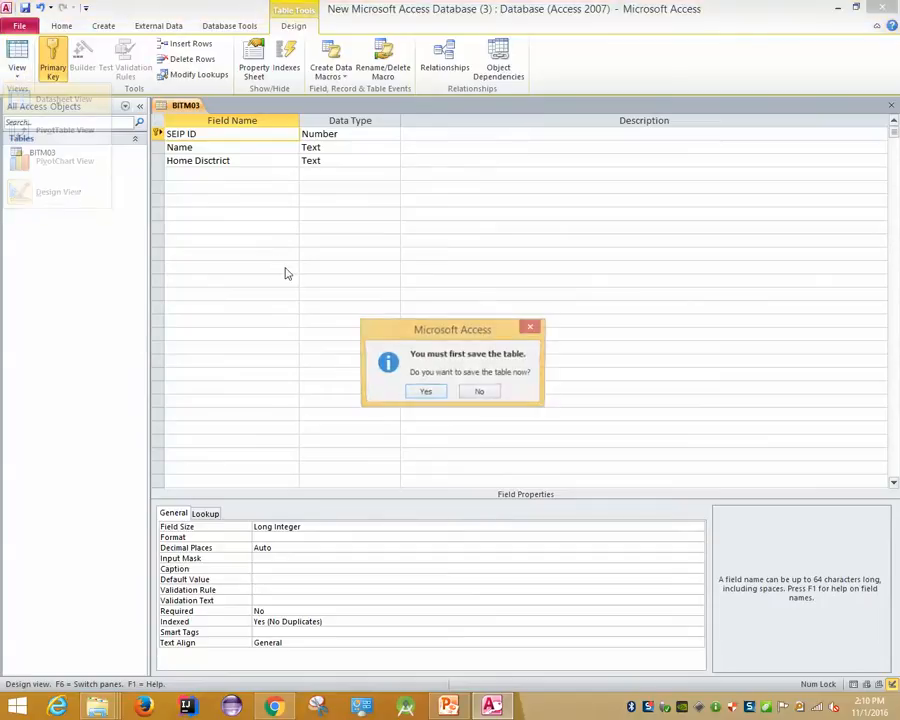
left_click(484, 393)
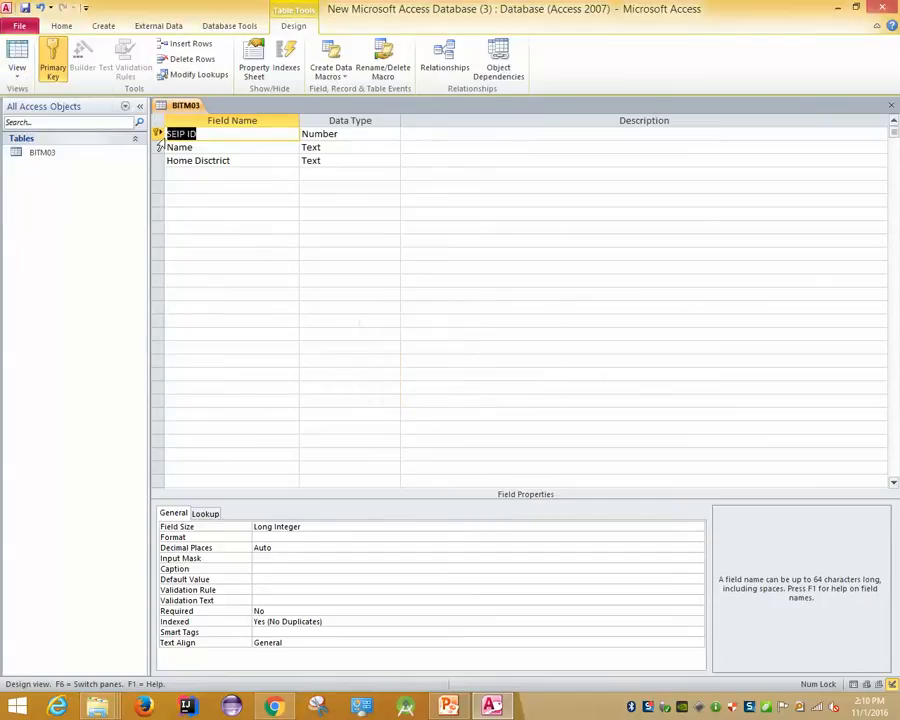
left_click(22, 66)
left_click(40, 98)
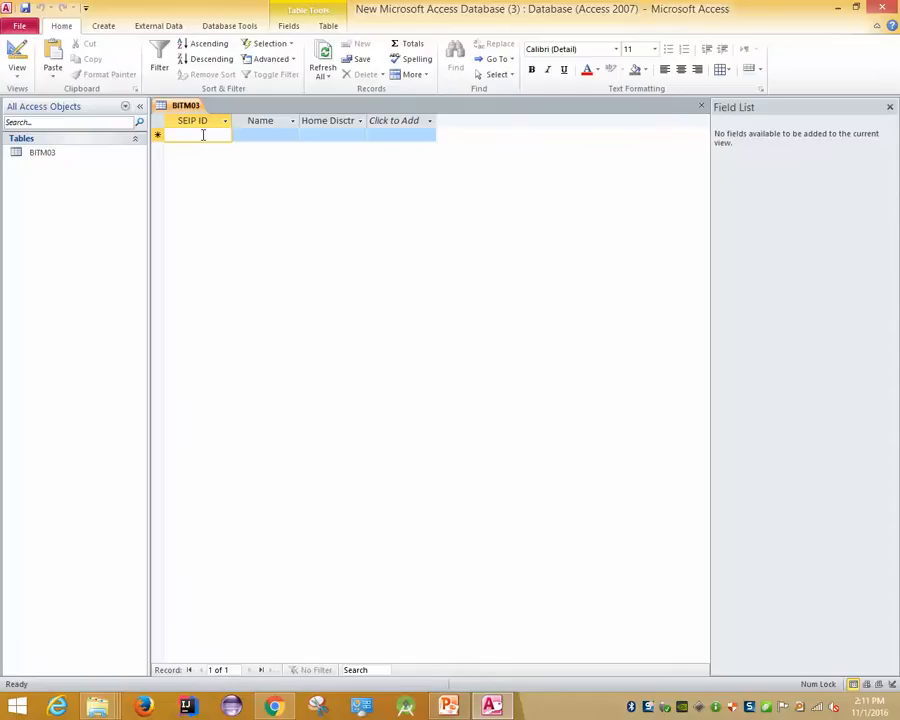
Enter student records 201601 from Gopalgonj and 201602 from Kotalipara, each with the student's name
type("2016")
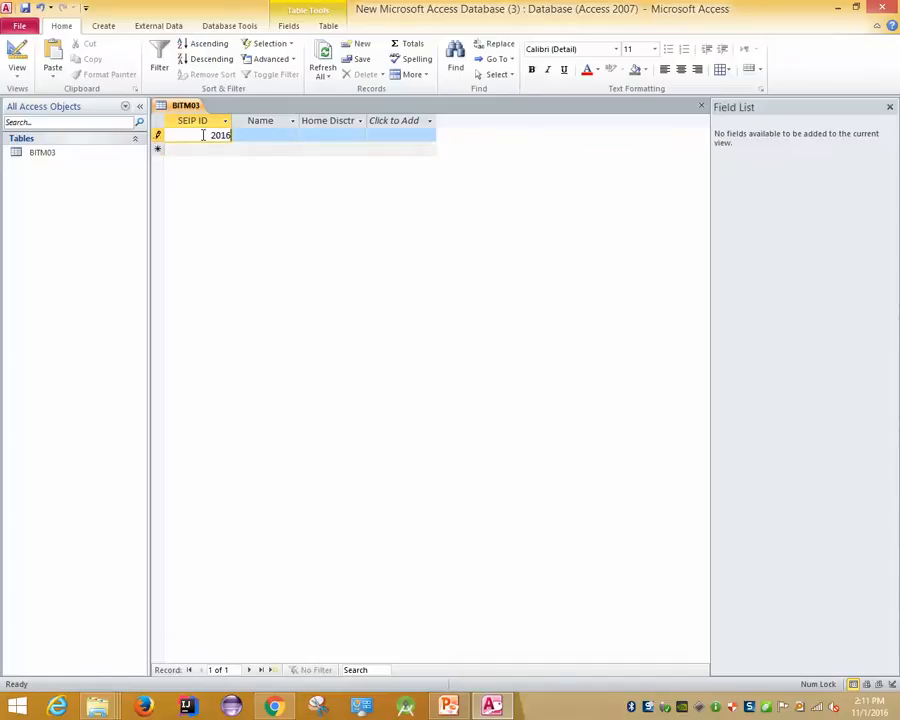
type("01")
left_click(267, 144)
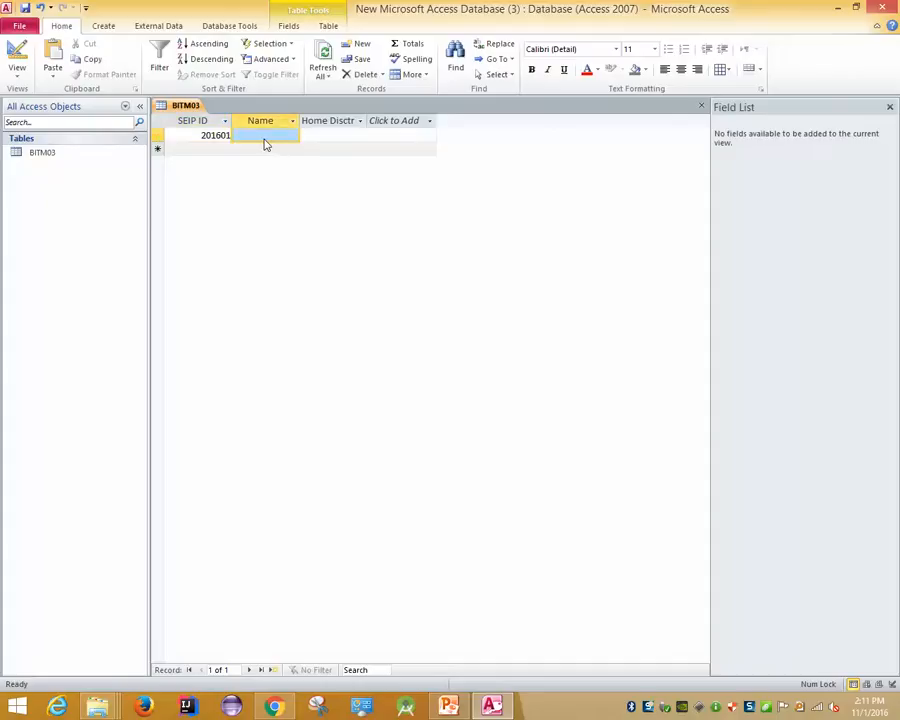
type("Aziz")
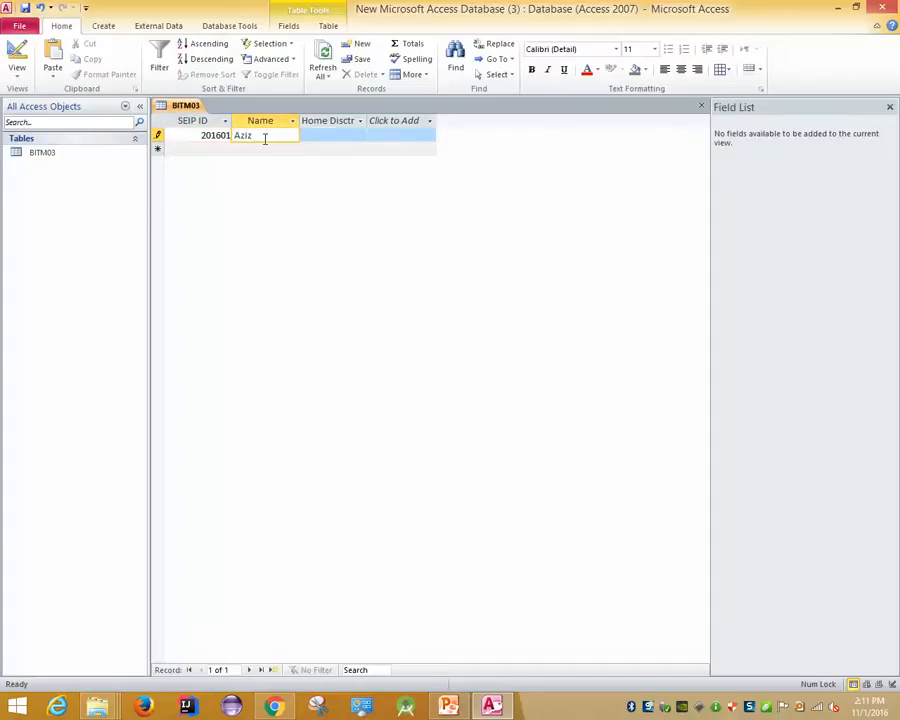
key("Tab")
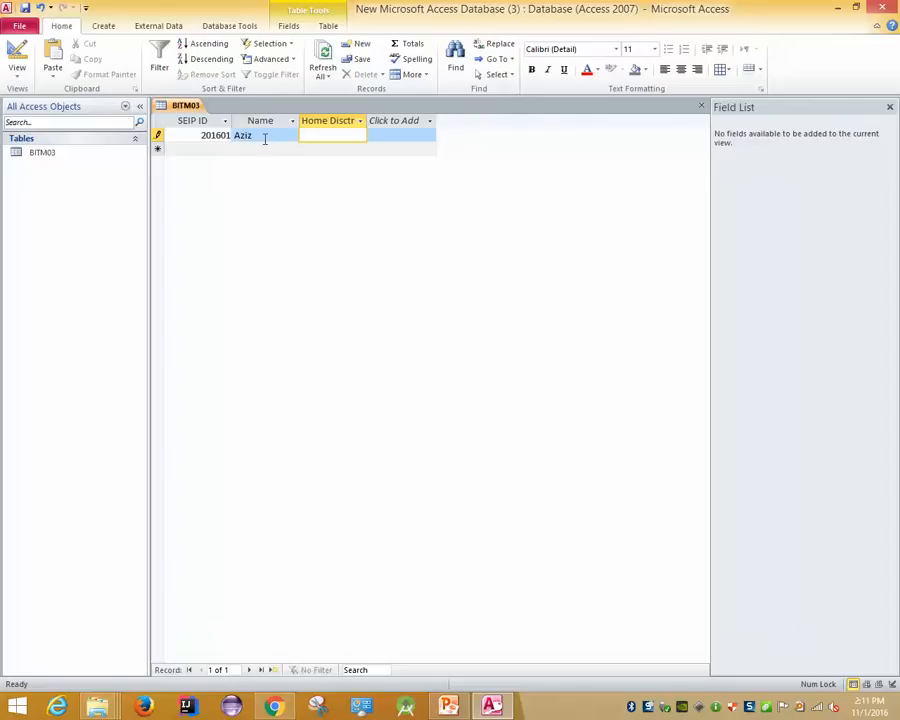
type("Gopalgonj")
key("Tab")
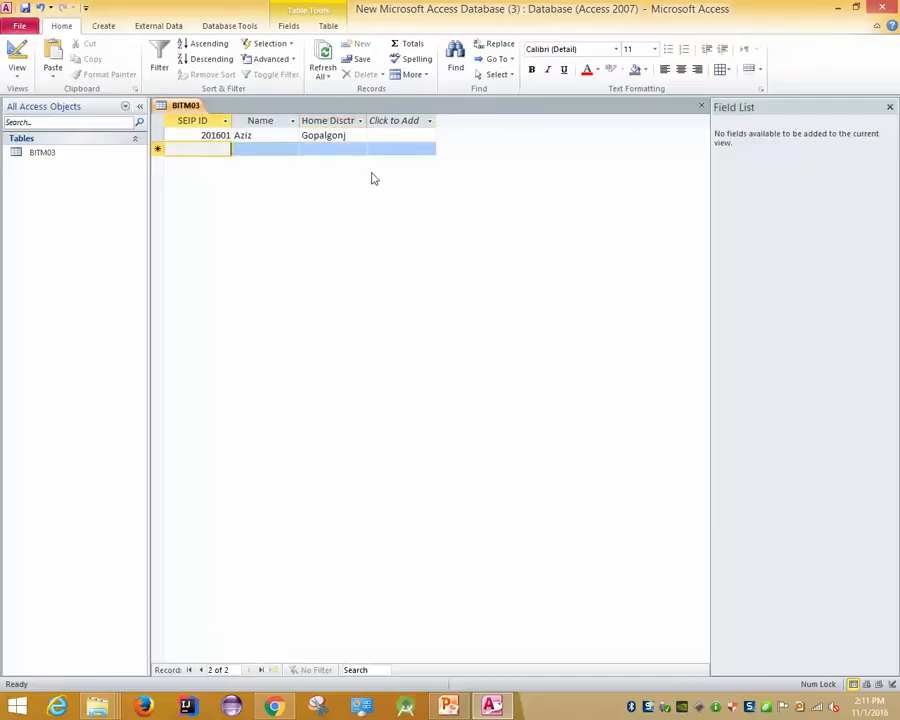
type("201602")
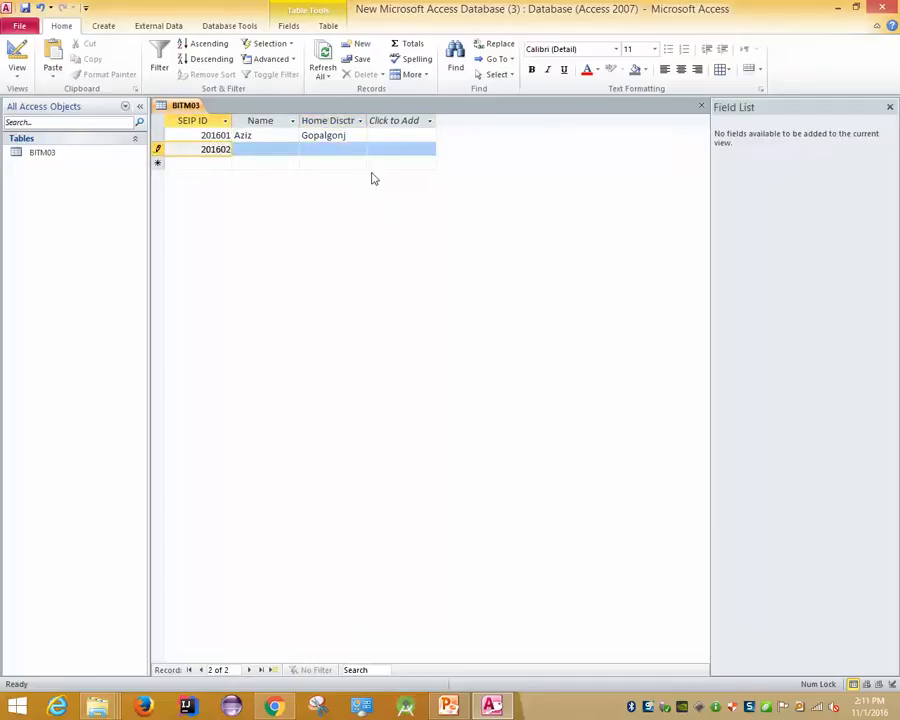
key("Tab")
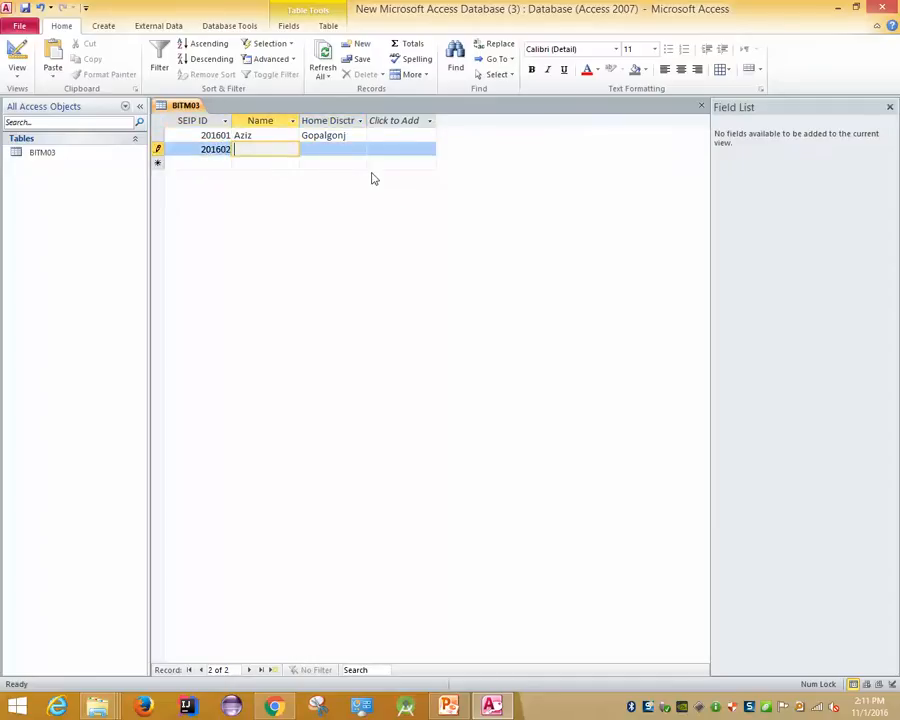
type("Biplob")
key("Tab")
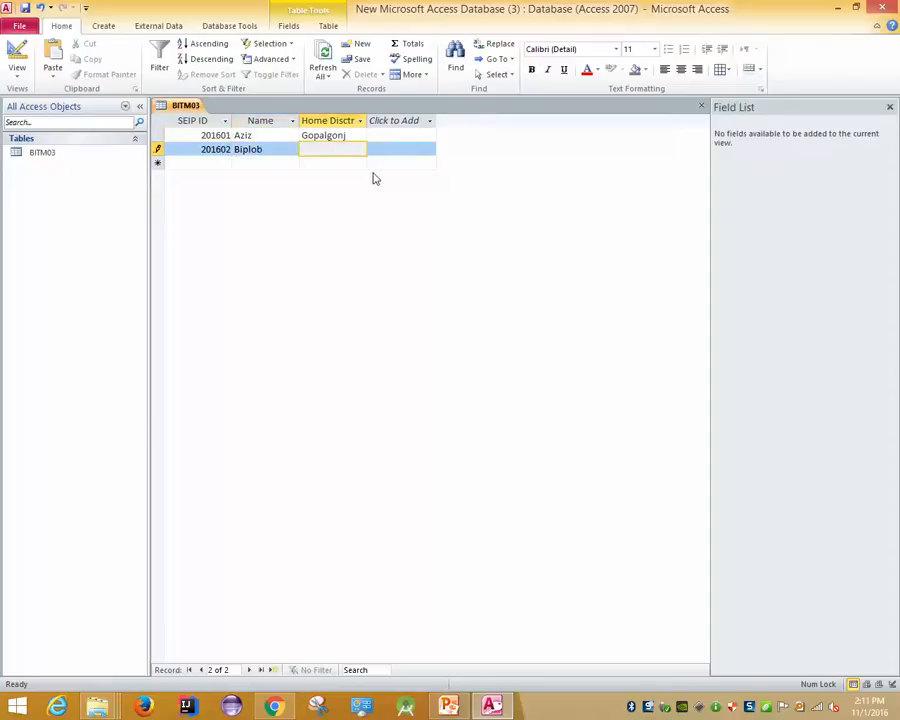
type("Kotalipara")
right_click(375, 181)
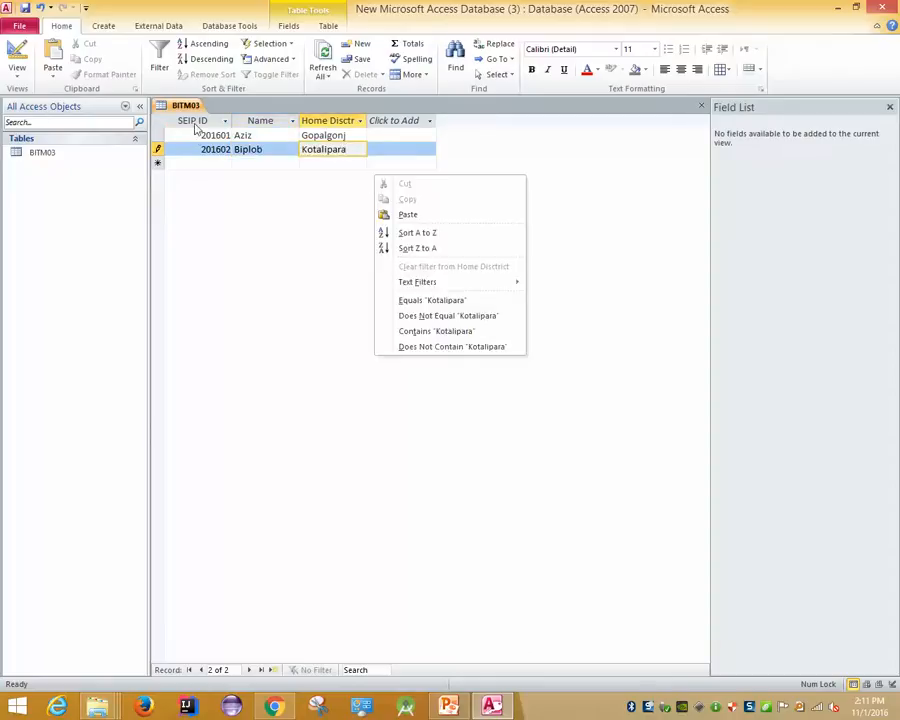
Attempt a third record, 201602 from Comilla, which triggers a duplicate-value error
left_click(202, 166)
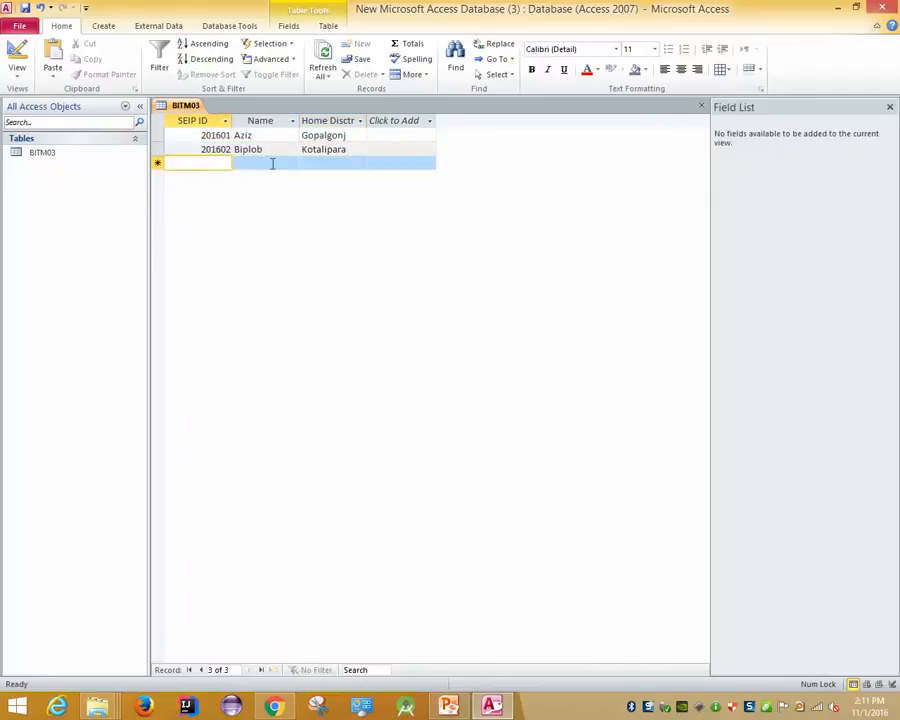
type("2041")
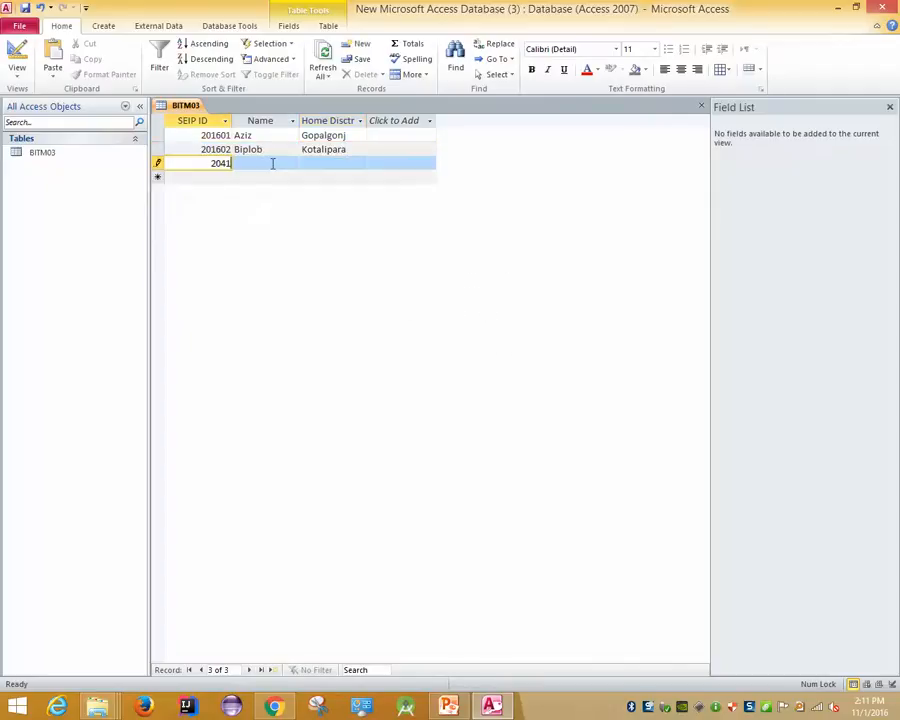
key("BackSpace")
key("BackSpace")
type("16")
key("BackSpace")
key("BackSpace")
key("BackSpace")
key("BackSpace")
type("201602")
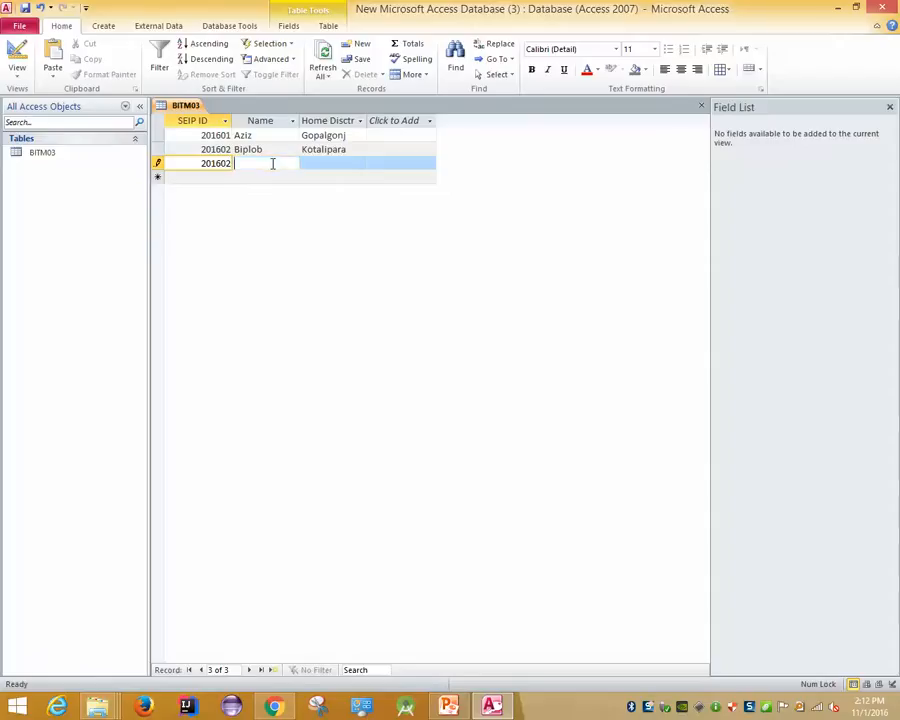
key("Tab")
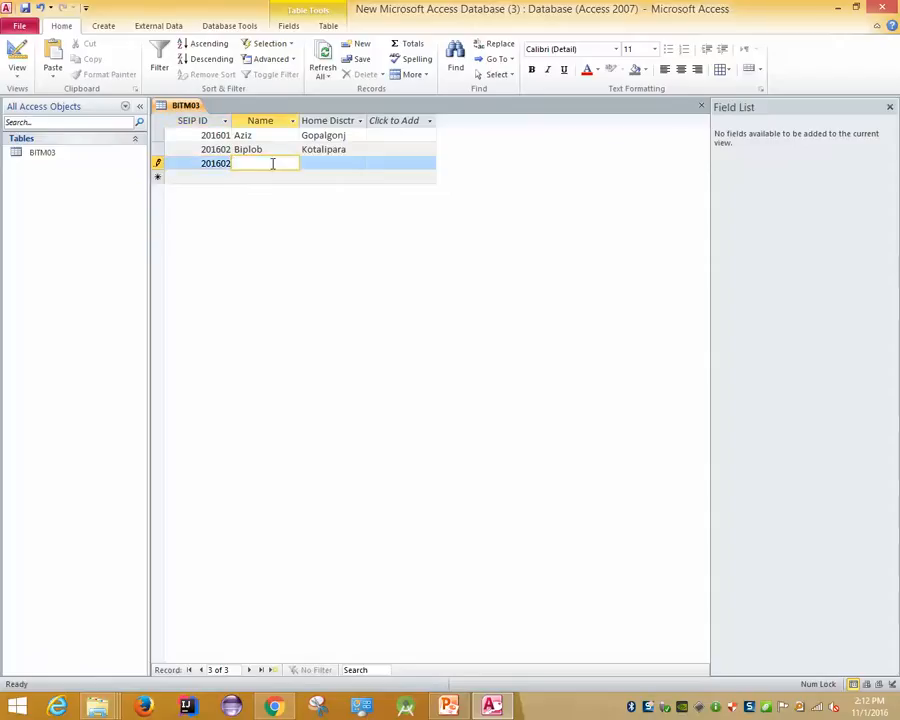
type("Saiful")
key("Tab")
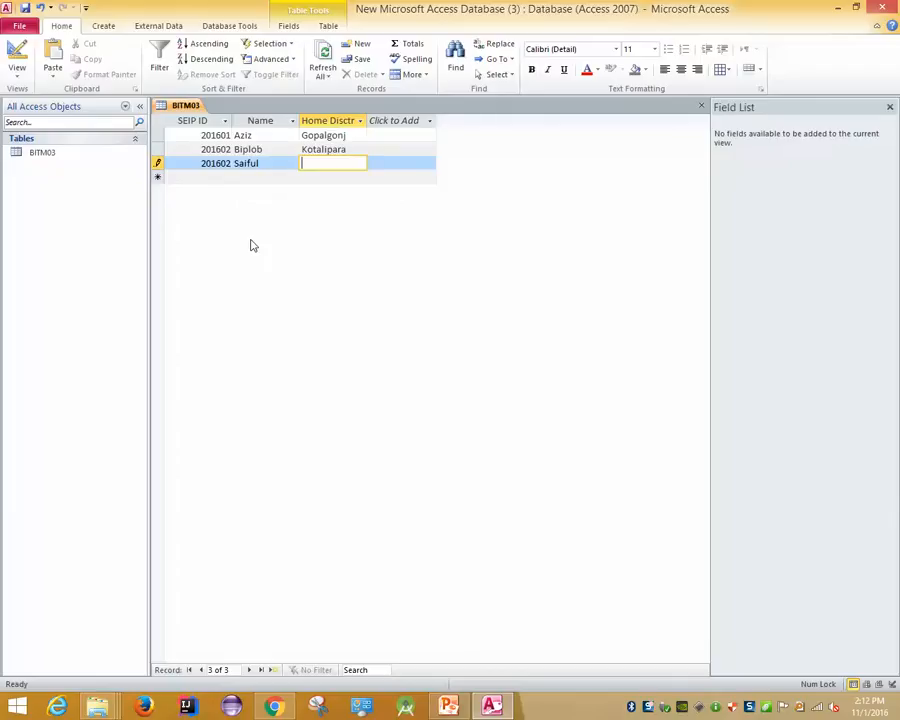
type("Comilla")
left_click(198, 180)
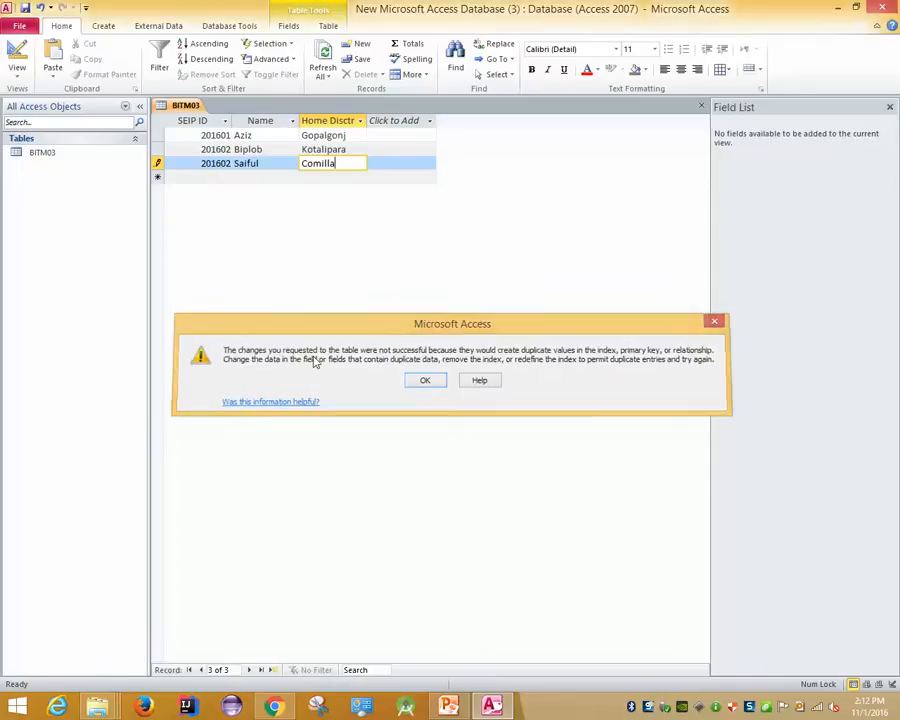
Dismiss the duplicate-value warnings and cancel the rejected record
key("Return")
left_click(231, 175)
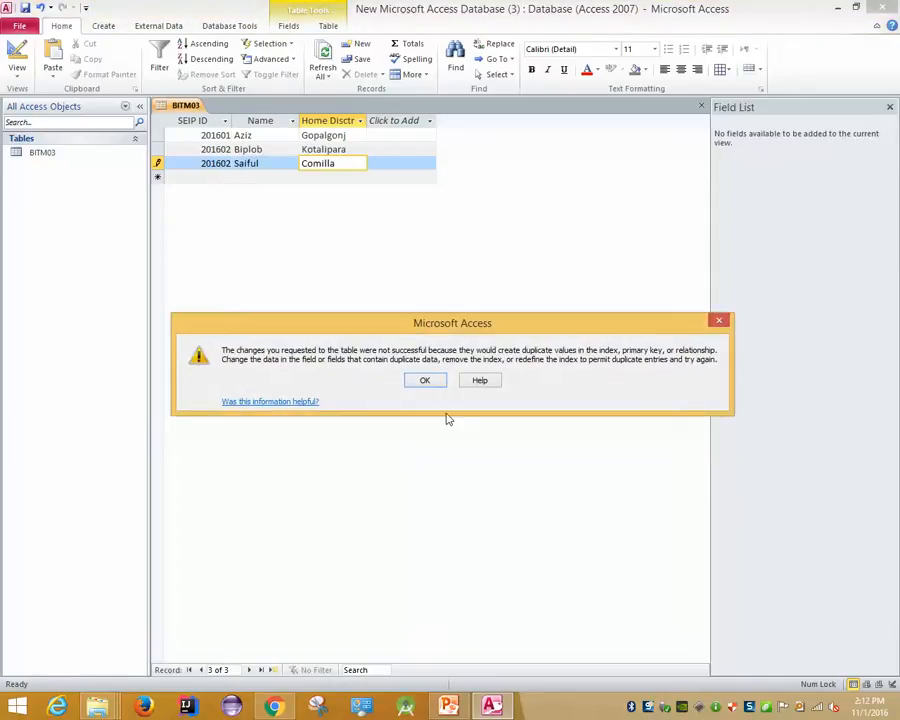
left_click(432, 381)
left_click(215, 166)
left_click(424, 378)
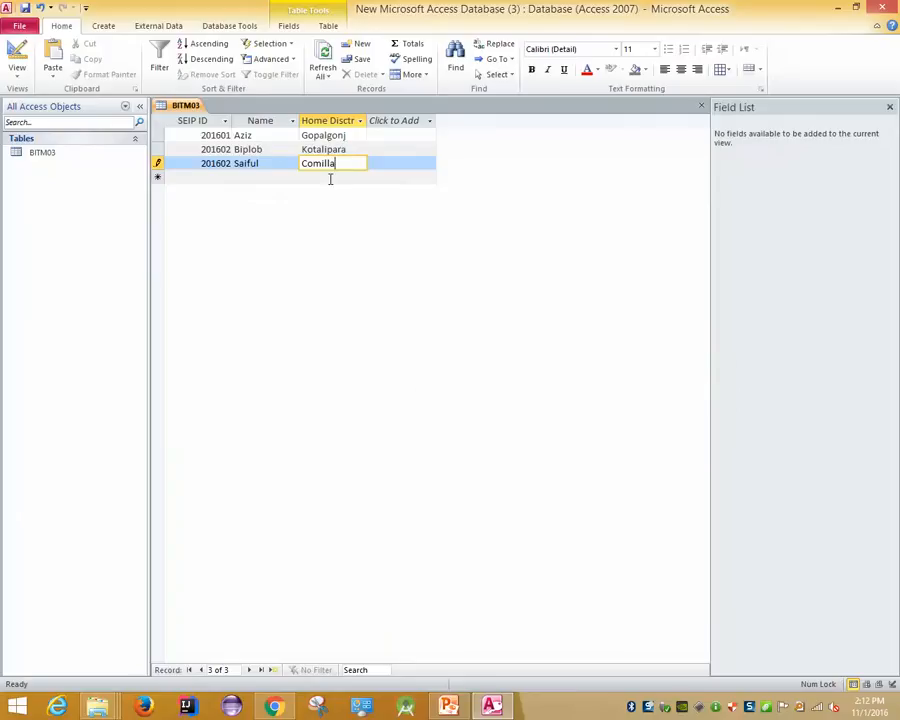
key("Escape")
key("Escape")
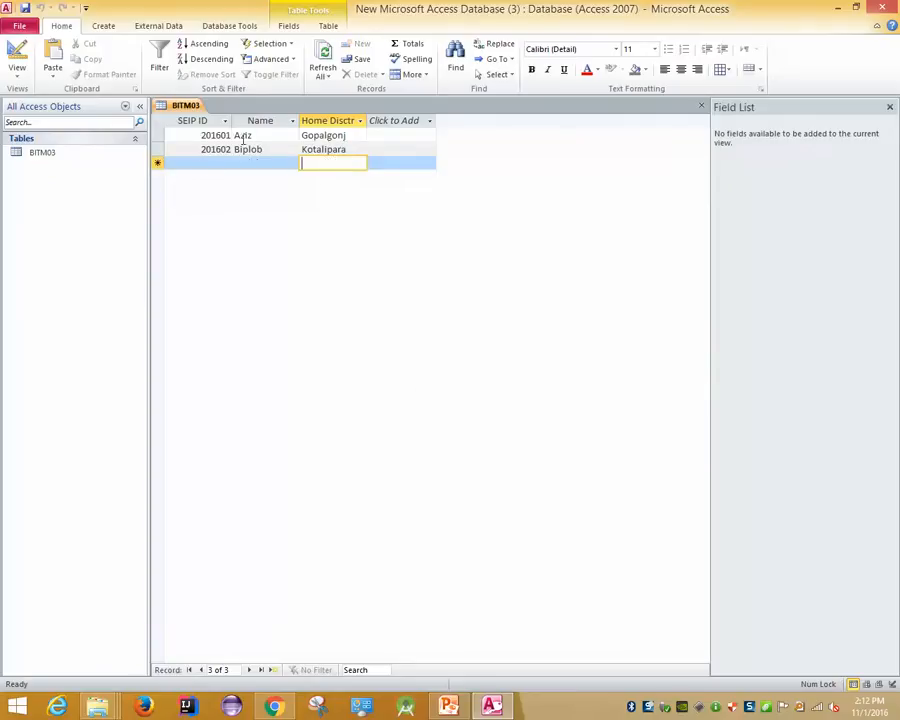
left_click(190, 164)
type("20")
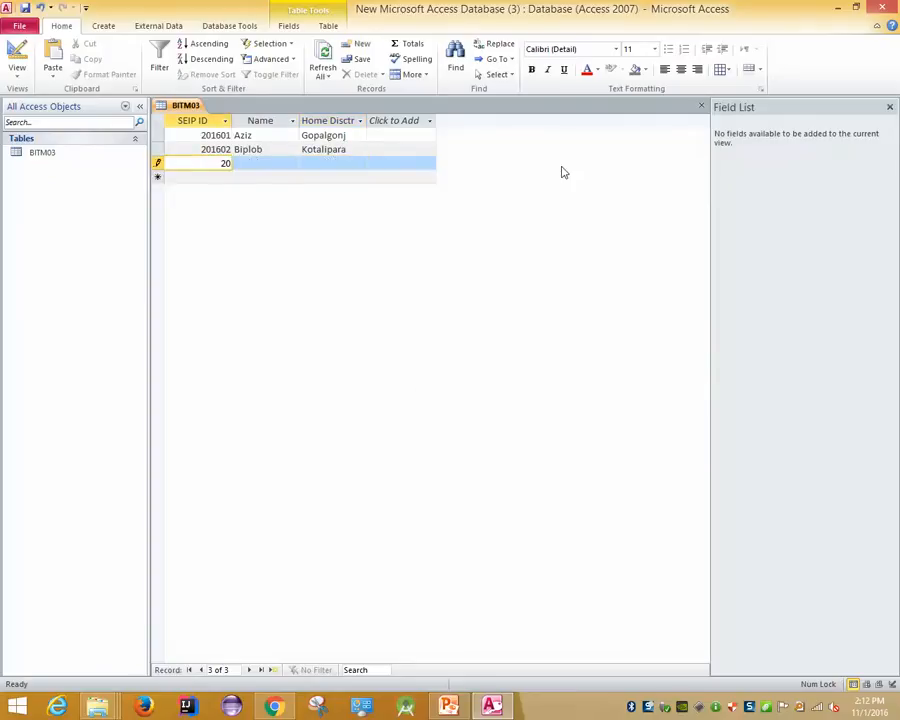
type("1603")
key("Tab")
key("Caps_Lock")
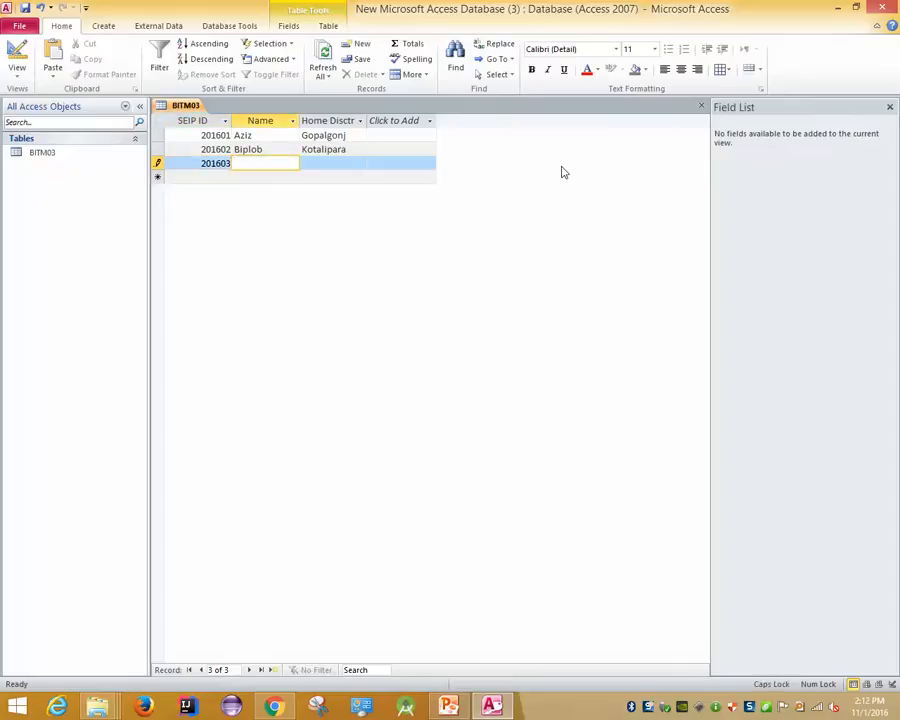
key("Caps_Lock")
type("Saiful")
key("Tab")
Save 201603 with Comilla, then try a fourth record 201603 from Rajbar, hitting a duplicate error
type("Comilla")
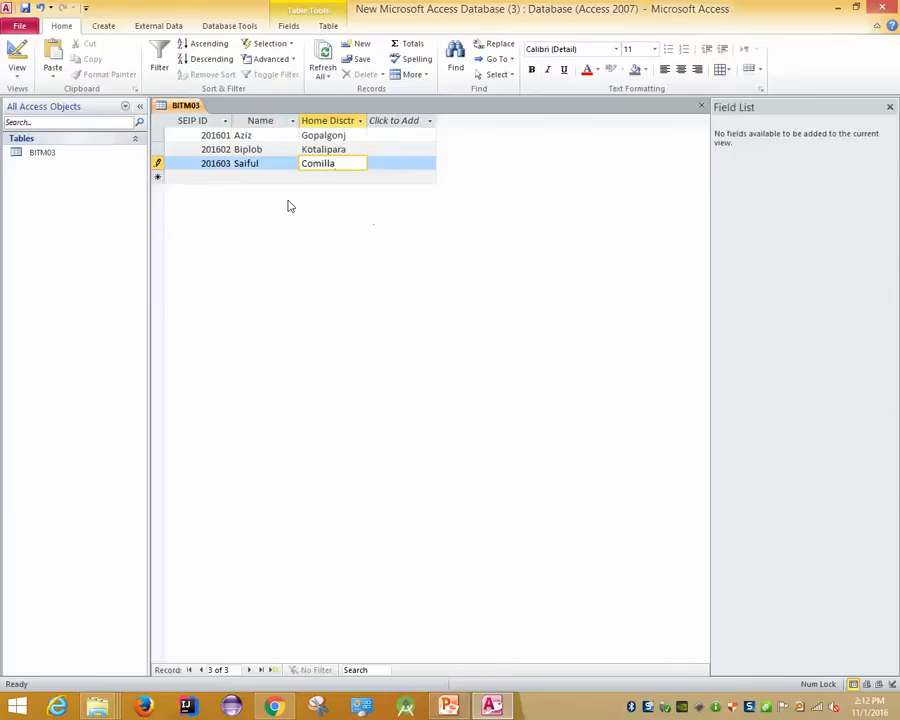
left_click(210, 180)
type("20")
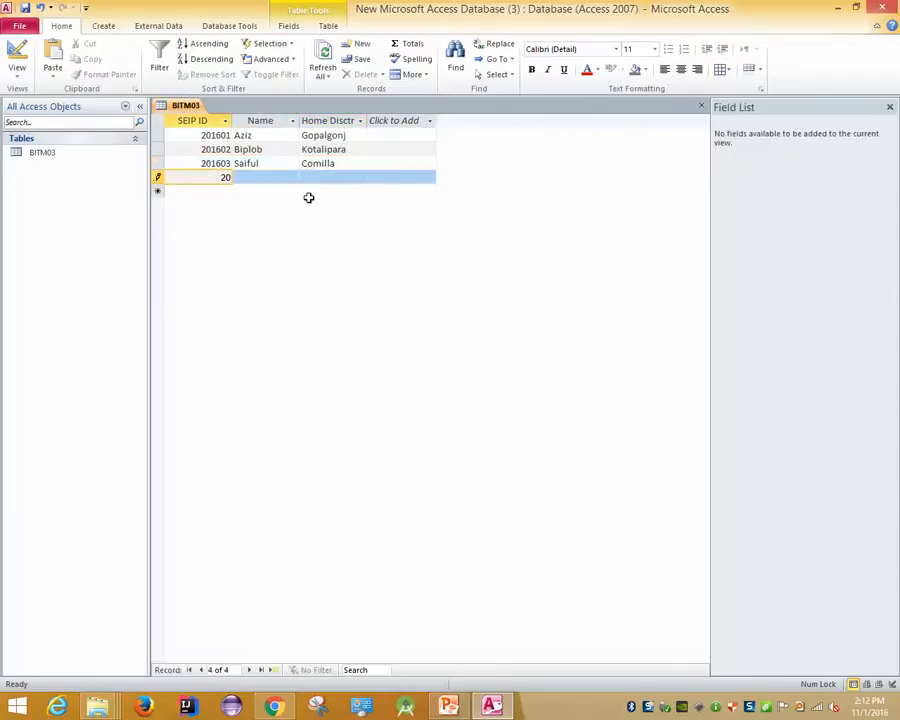
type("1603")
key("Tab")
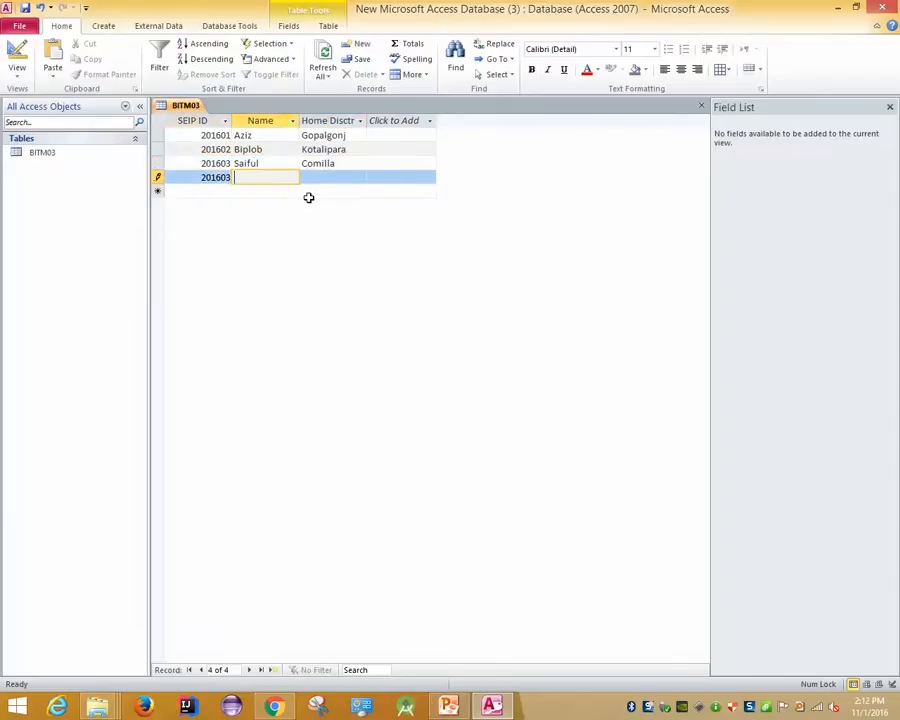
key("Tab")
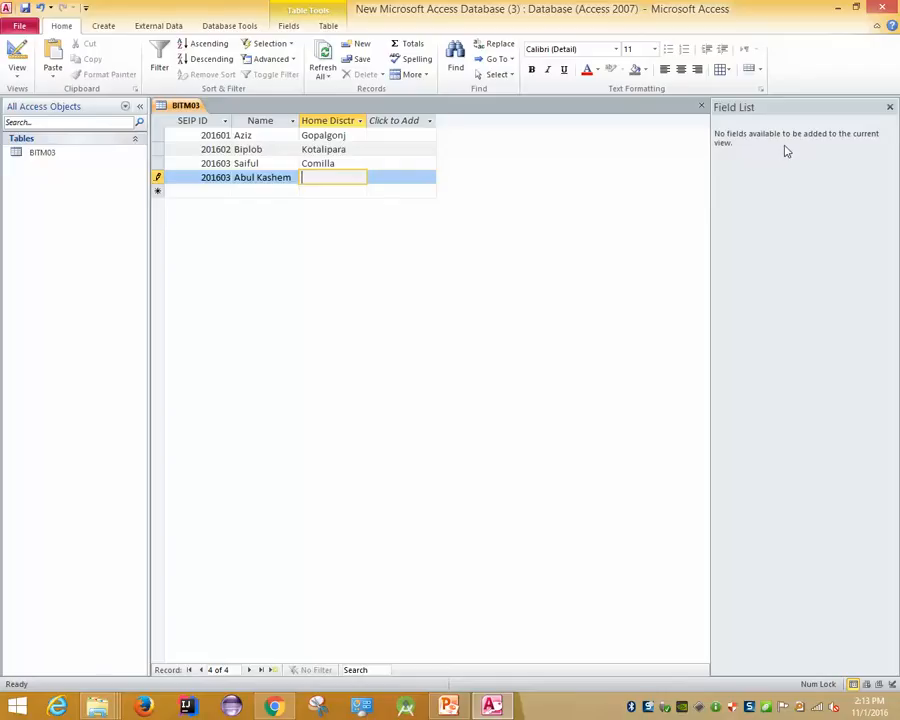
type("Rajbar")
key("Return")
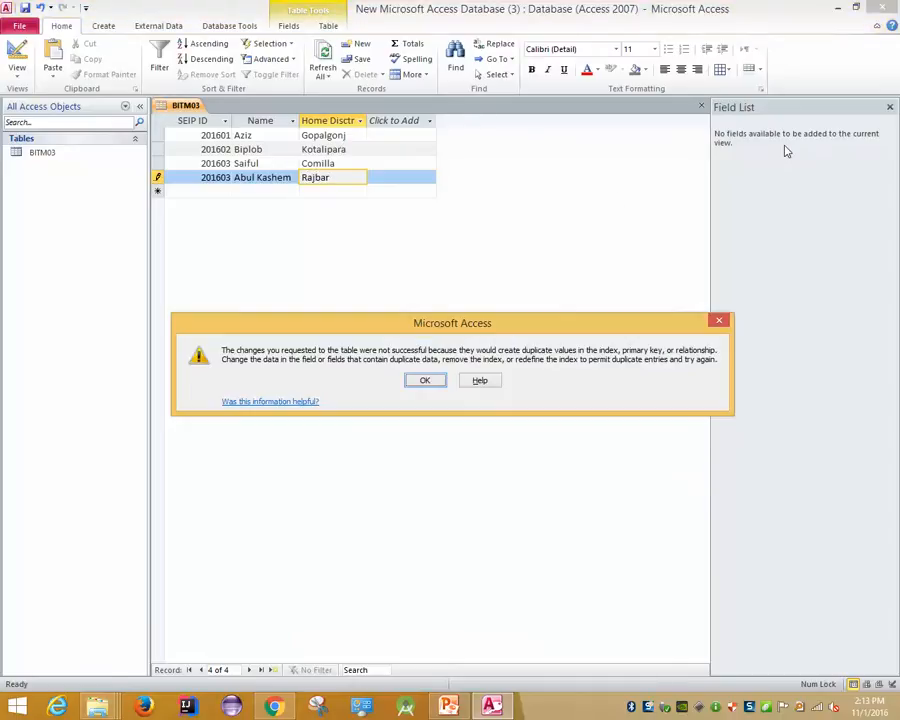
Cancel the rejected row and enter record 201604 with the student's name from Rajbari
left_click(428, 382)
key("Escape")
left_click(203, 177)
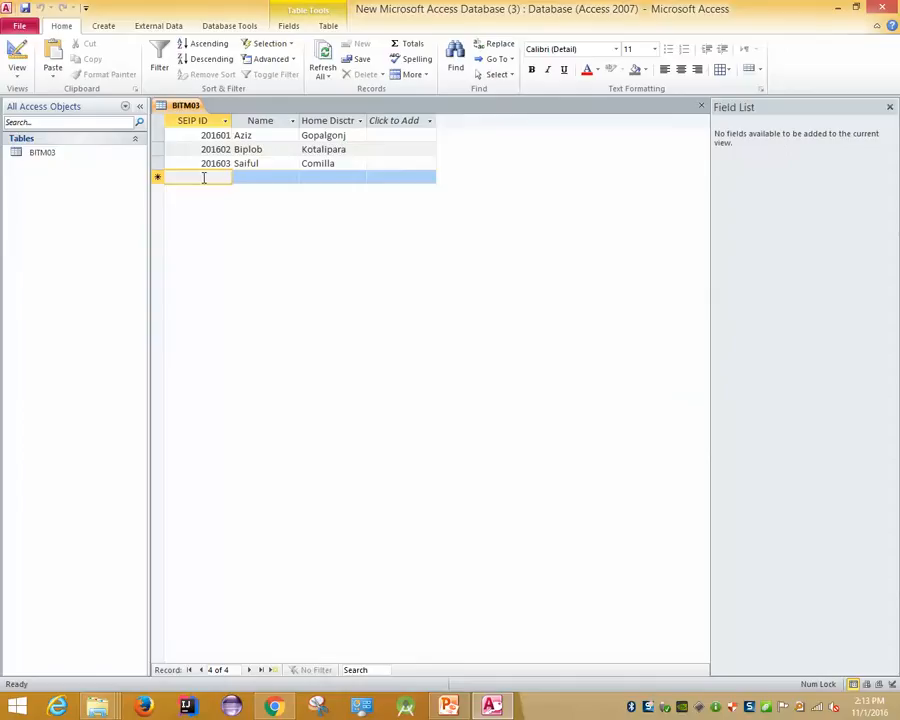
type("201604")
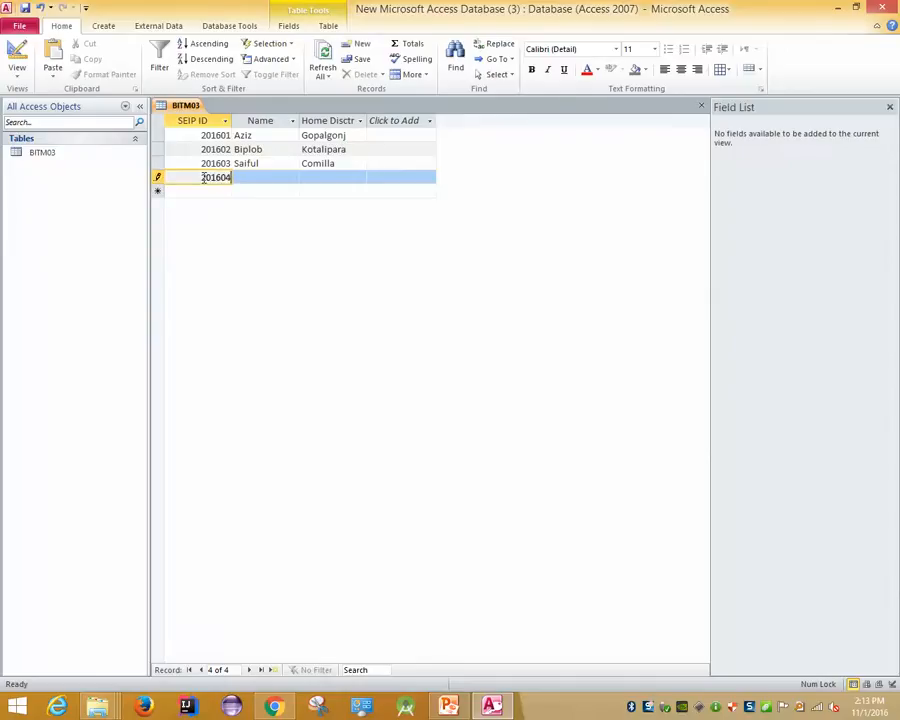
key("Tab")
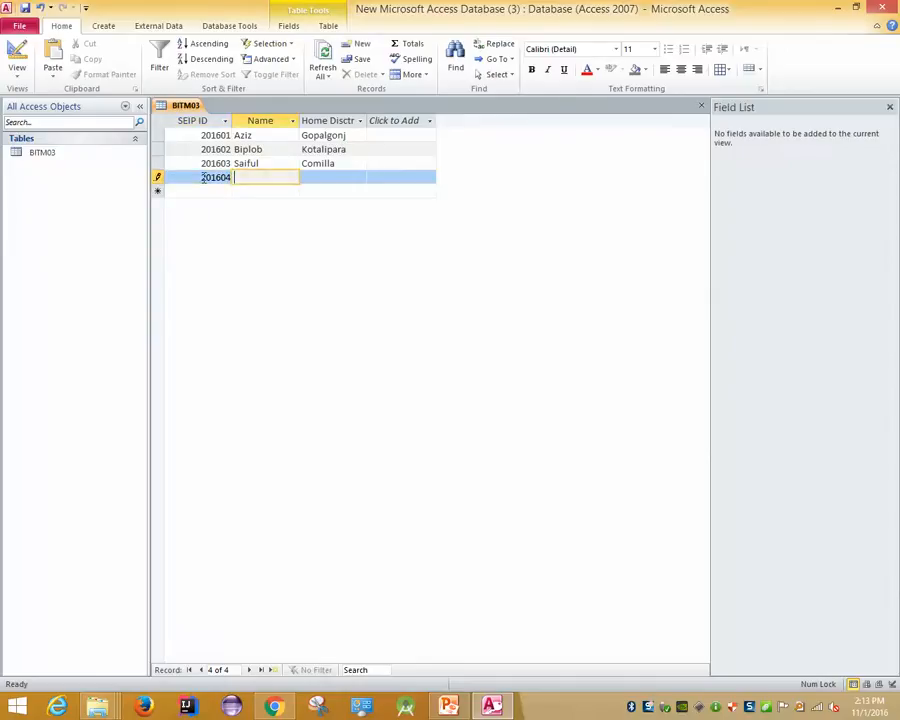
key("Tab")
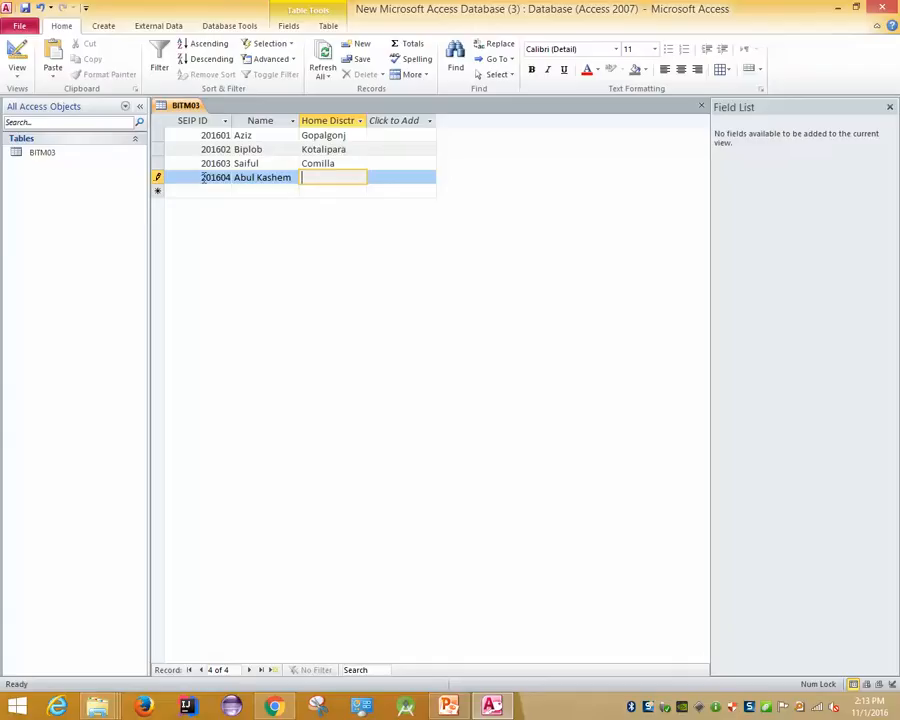
type("Rajbari")
key("Tab")
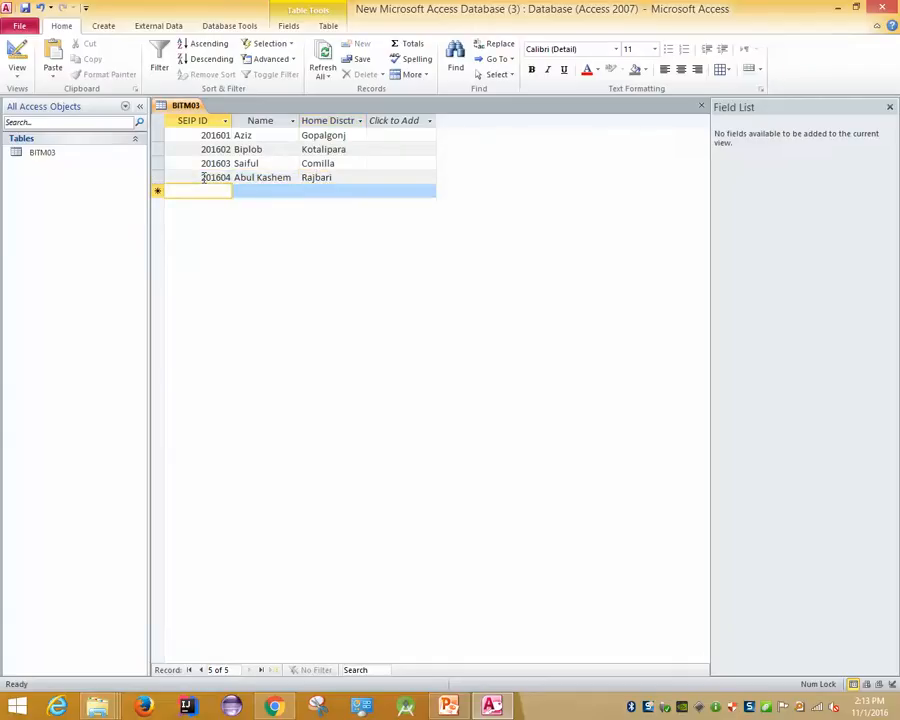
Enter record 201605 with the student's name from Jessore and commit it
type("20160")
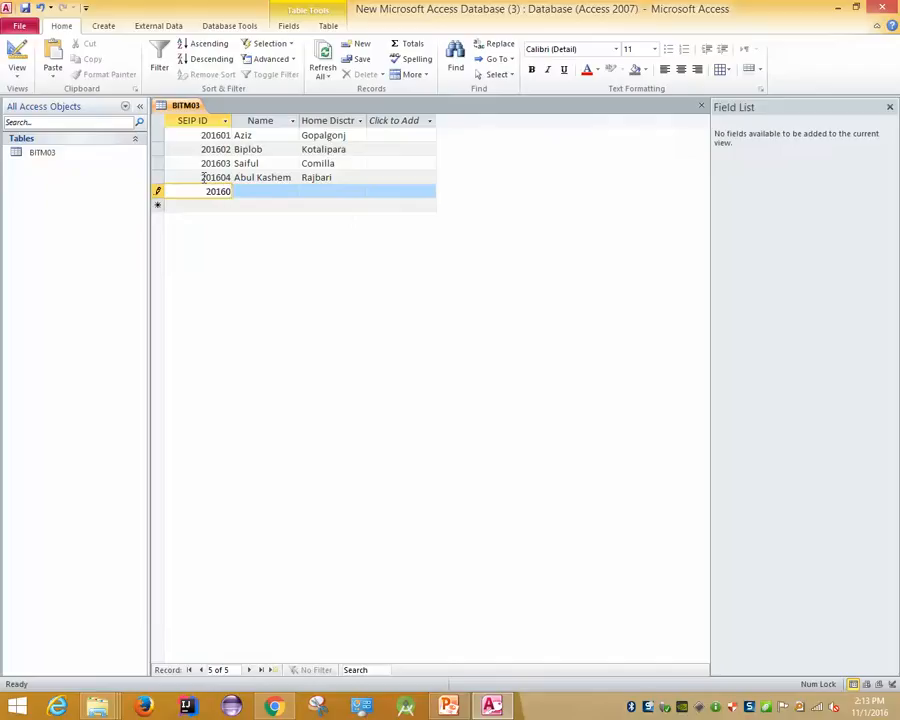
type("5")
left_click(266, 190)
type("Ferdous")
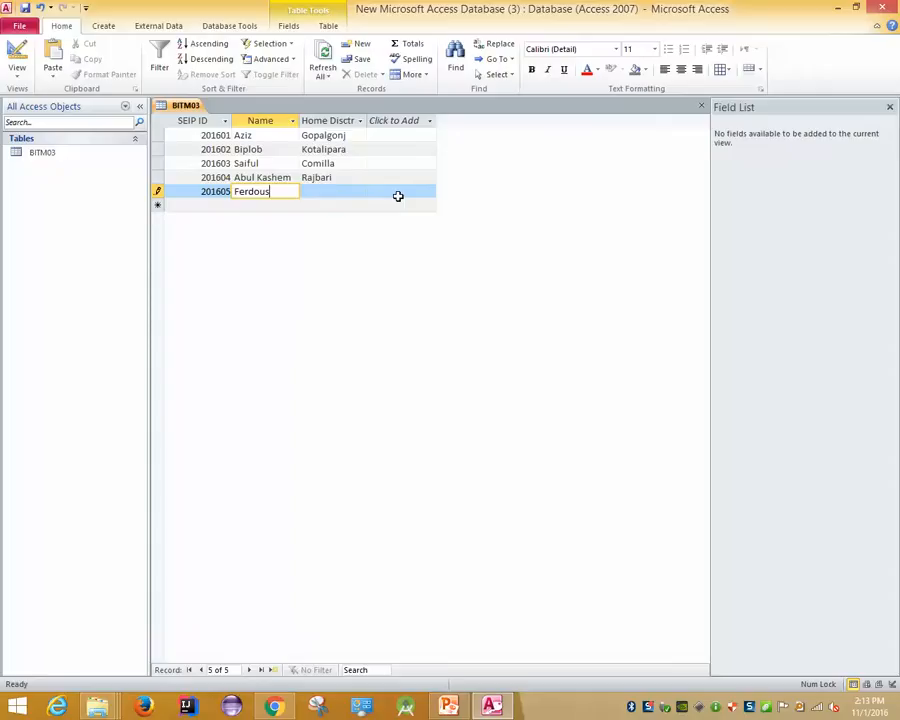
key("Tab")
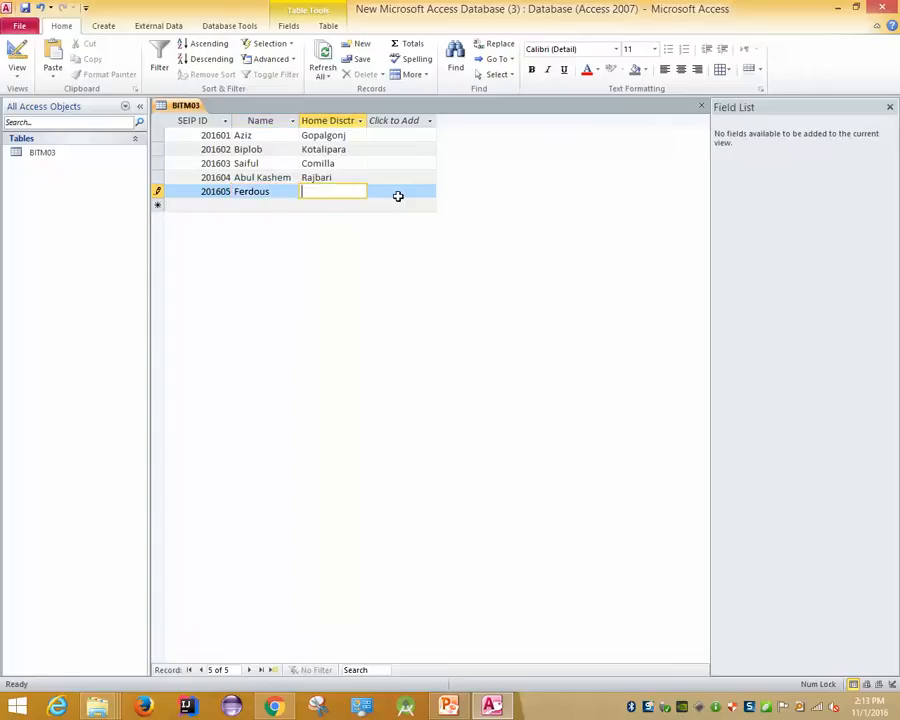
type("Jessore")
left_click(203, 137)
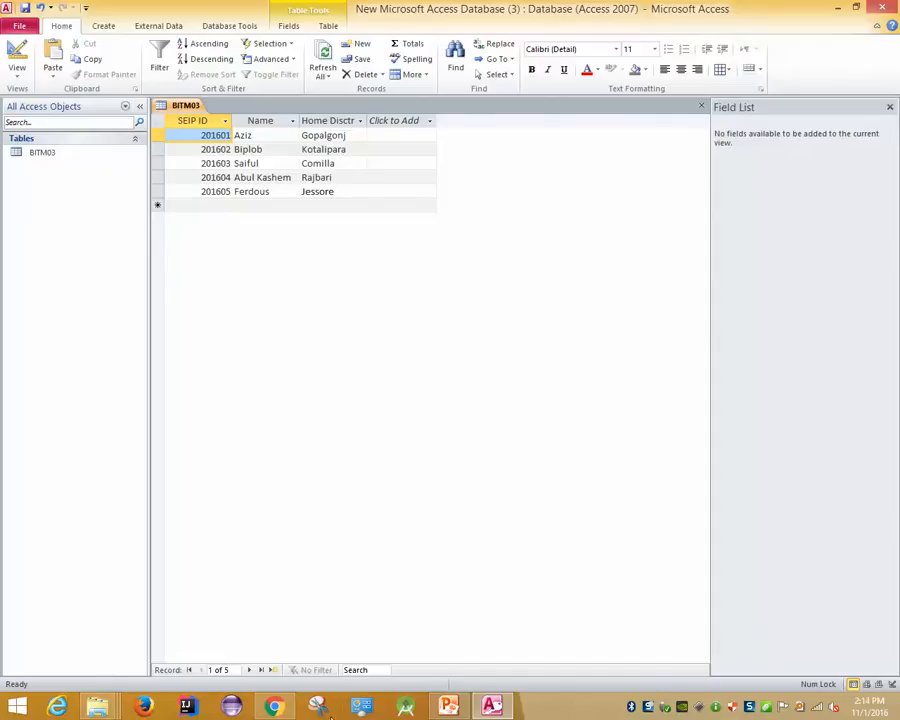
Switch to the web browser and load fb.com in a new tab
left_click(273, 706)
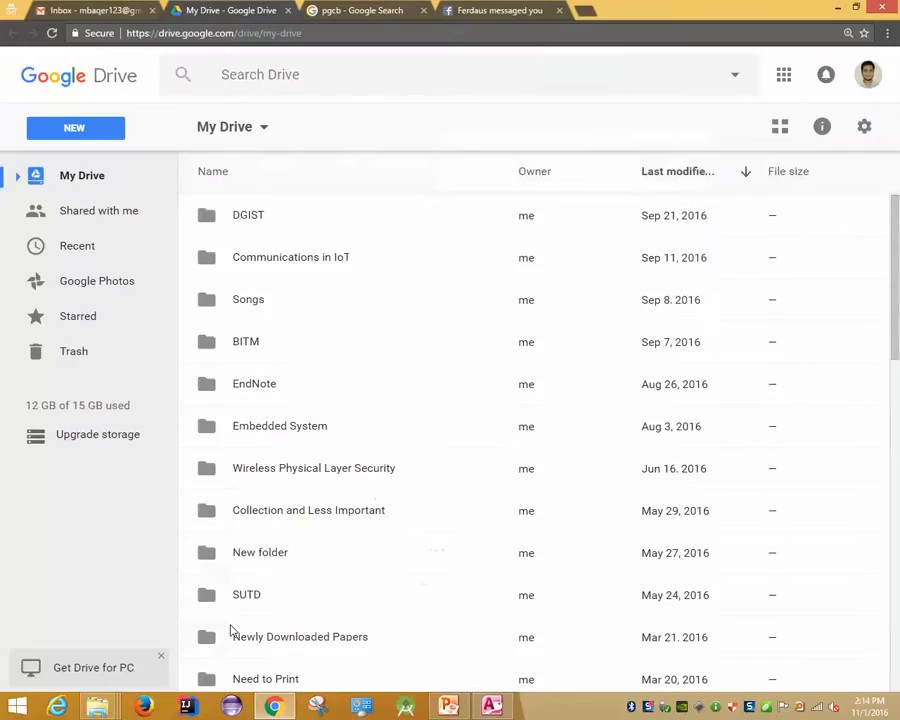
left_click(404, 8)
left_click(468, 9)
left_click(590, 11)
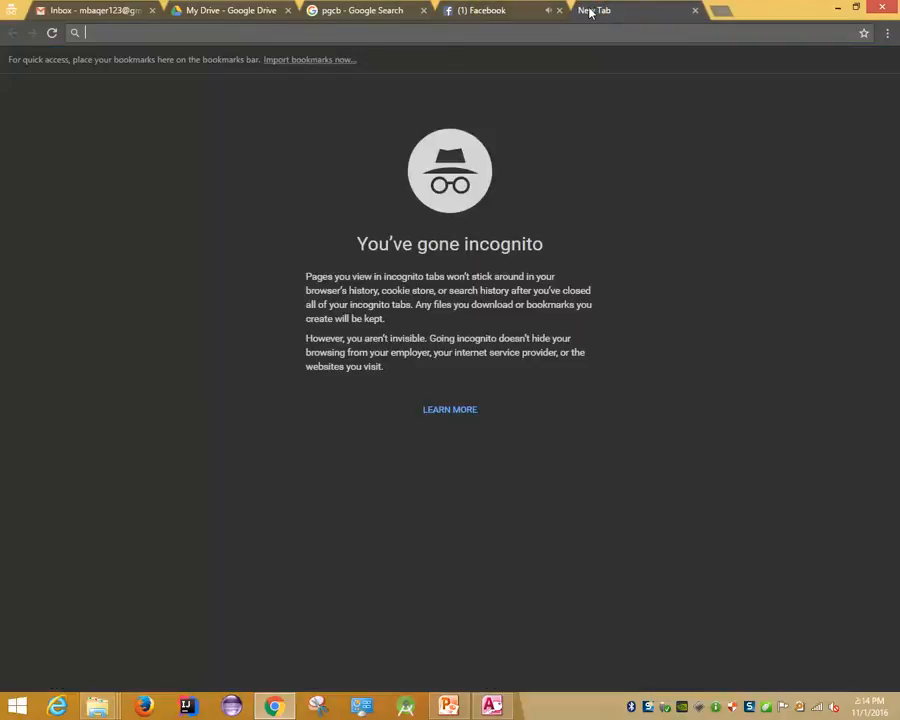
type("f")
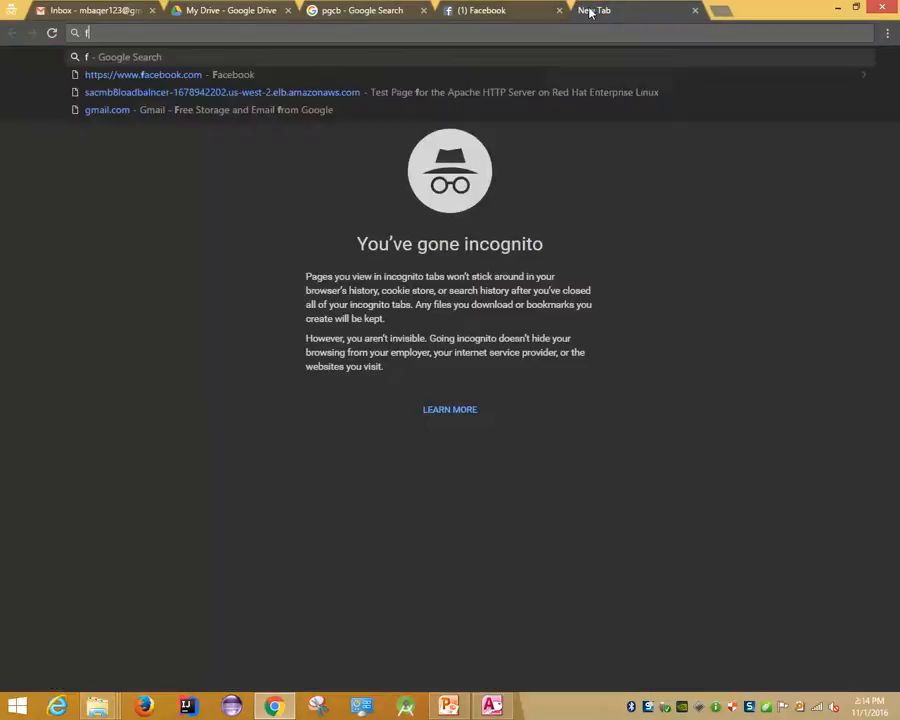
key("BackSpace")
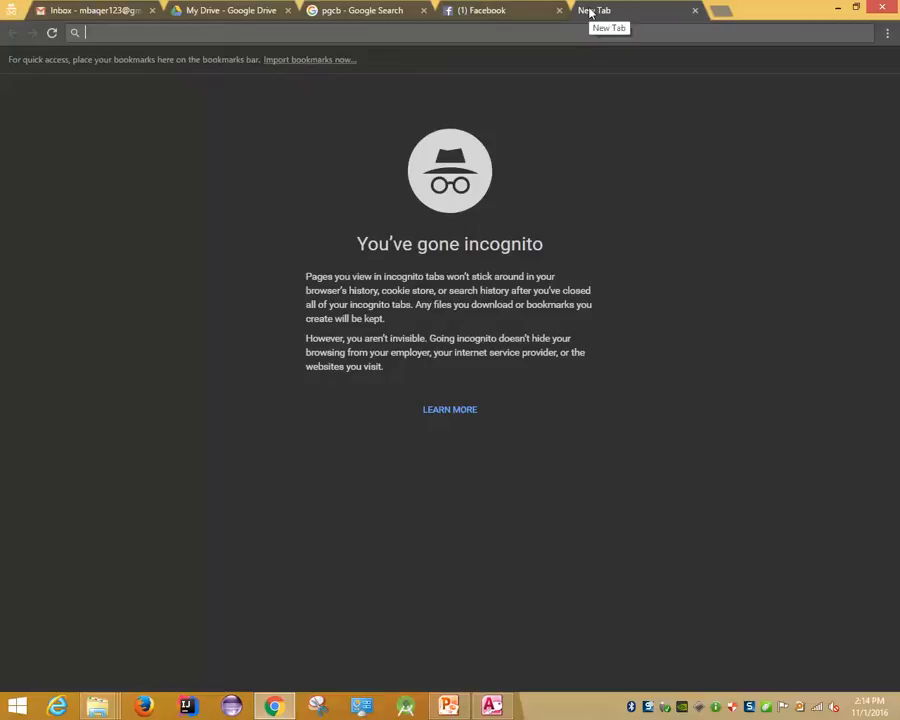
type("fb")
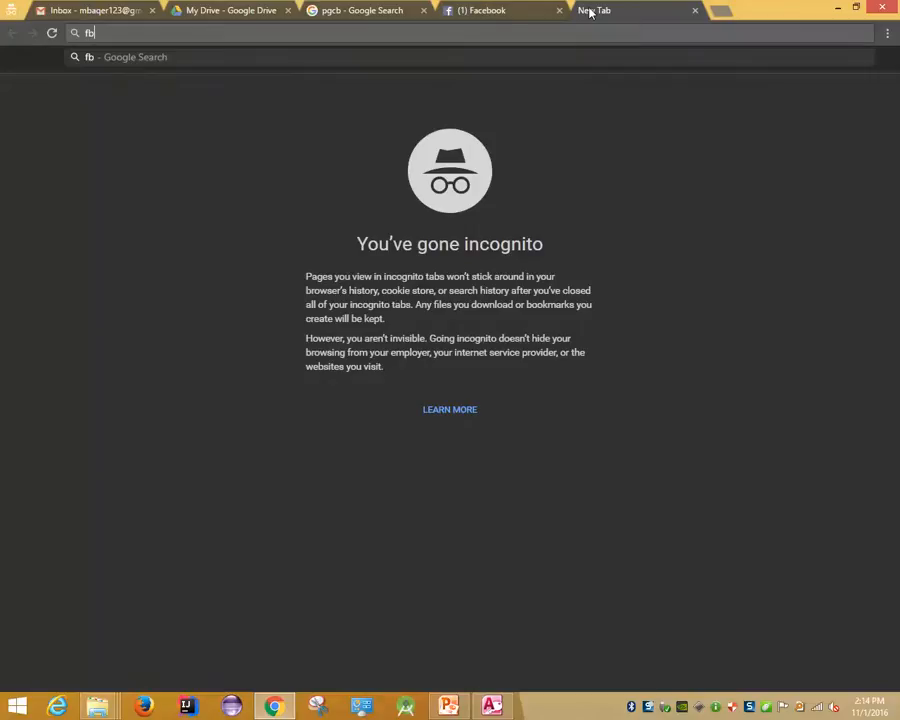
key("Return")
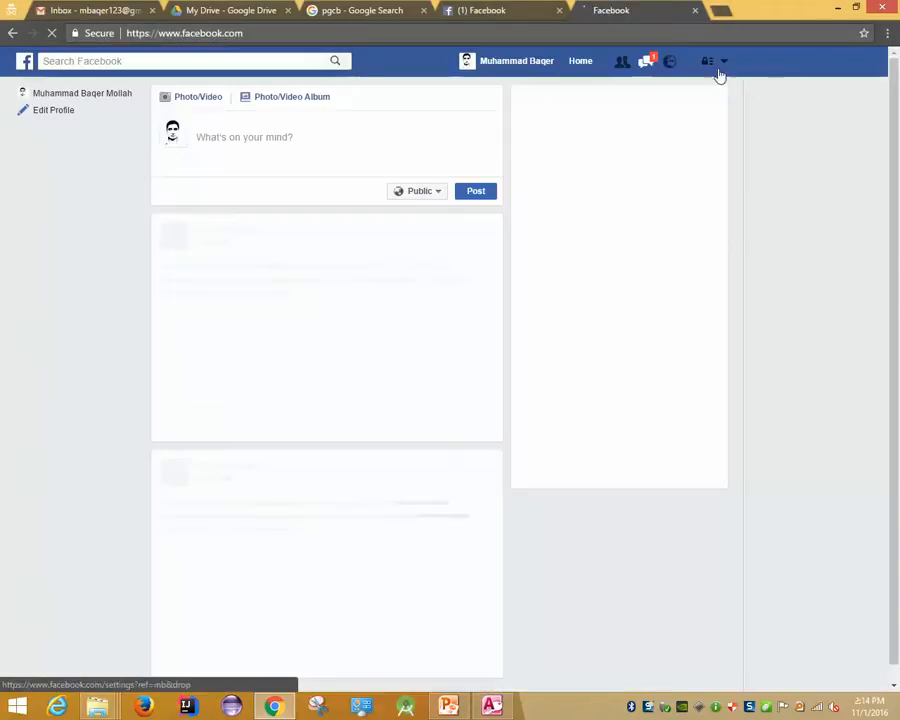
Log out of Facebook from the account options menu
left_click(723, 61)
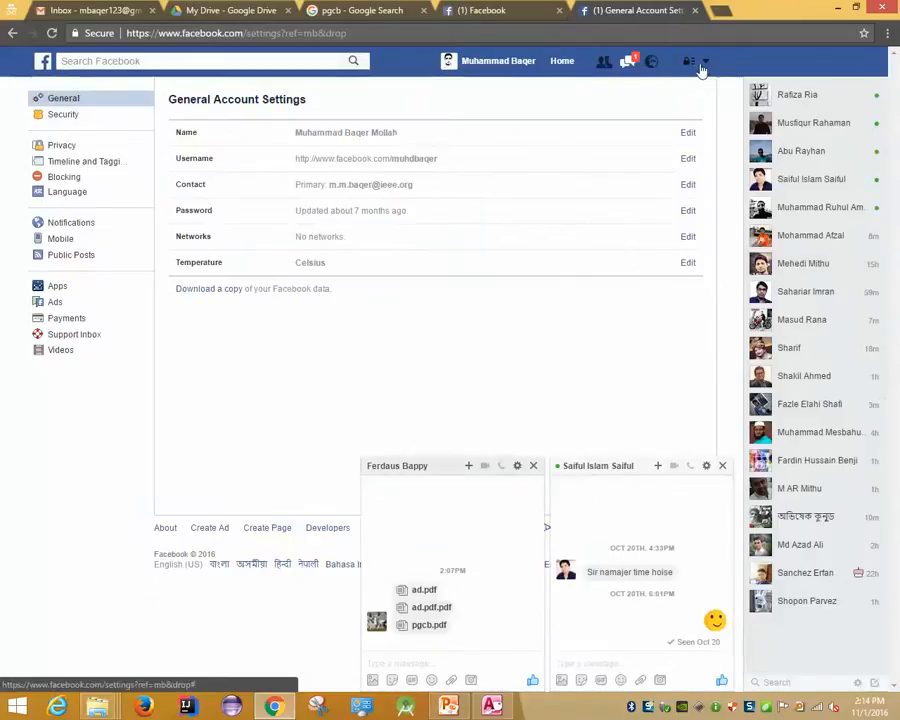
left_click(705, 62)
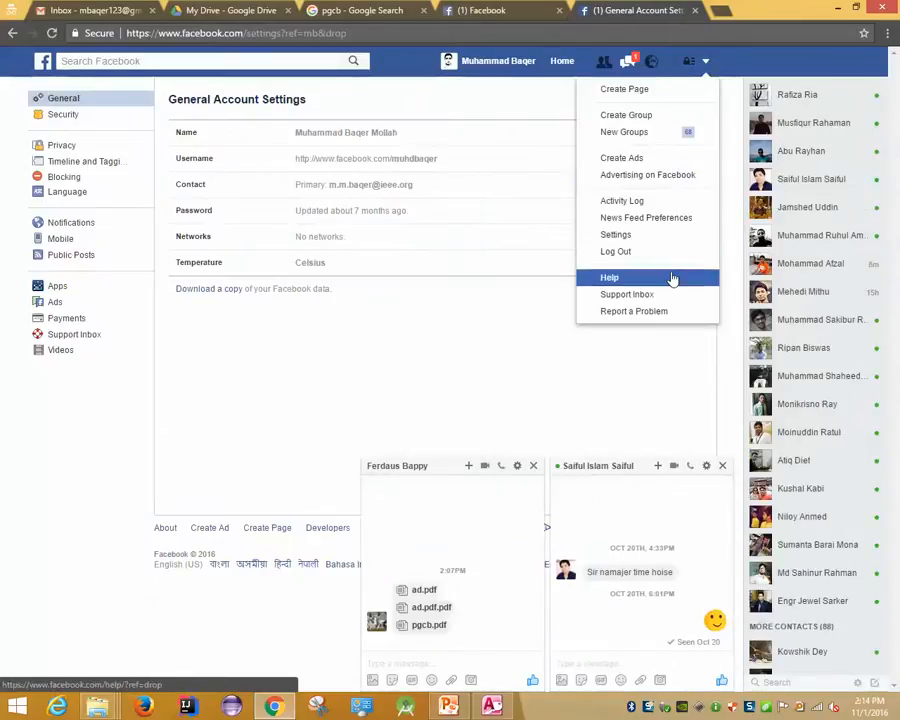
left_click(618, 254)
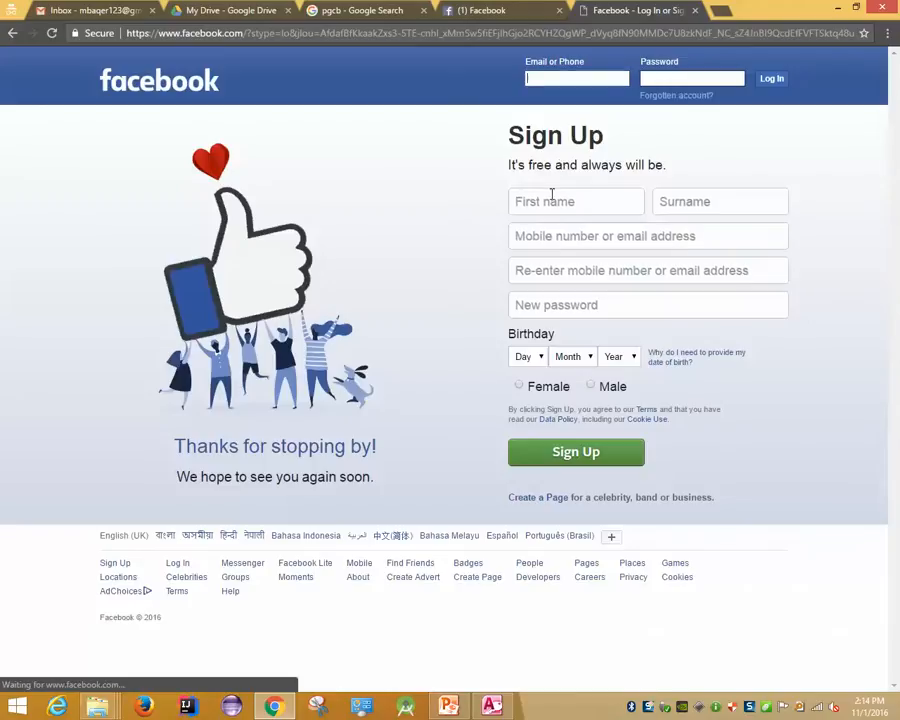
left_click(551, 196)
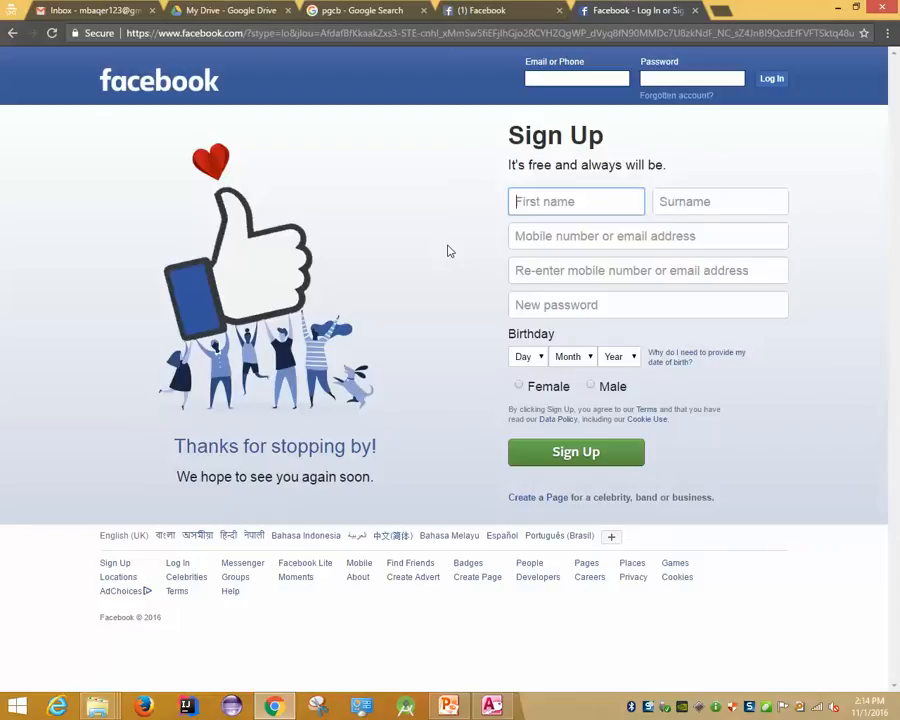
Sign back into Facebook with the account e-mail and password
left_click(605, 75)
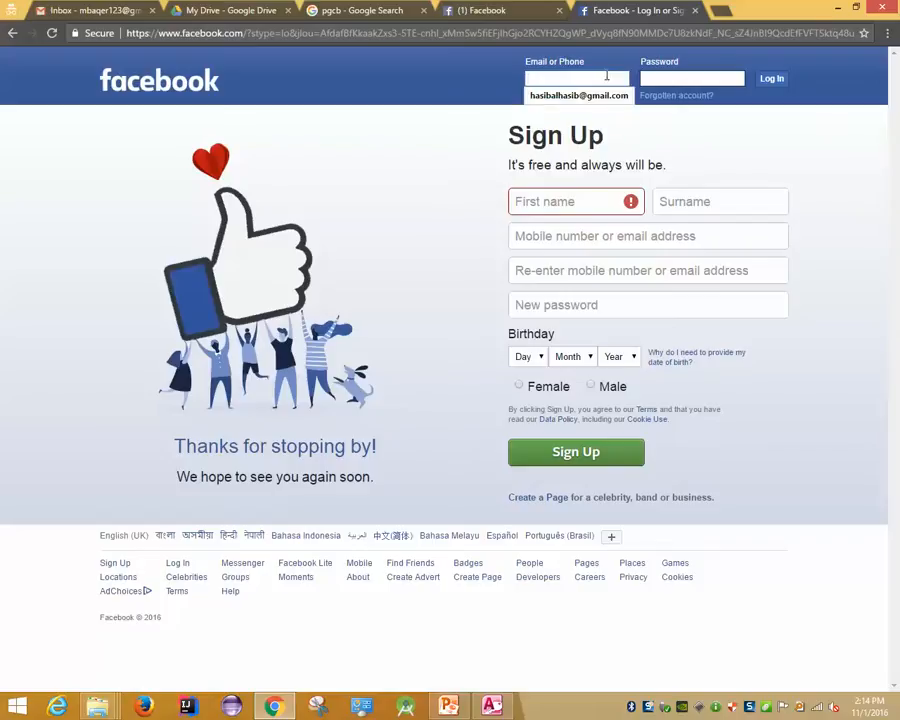
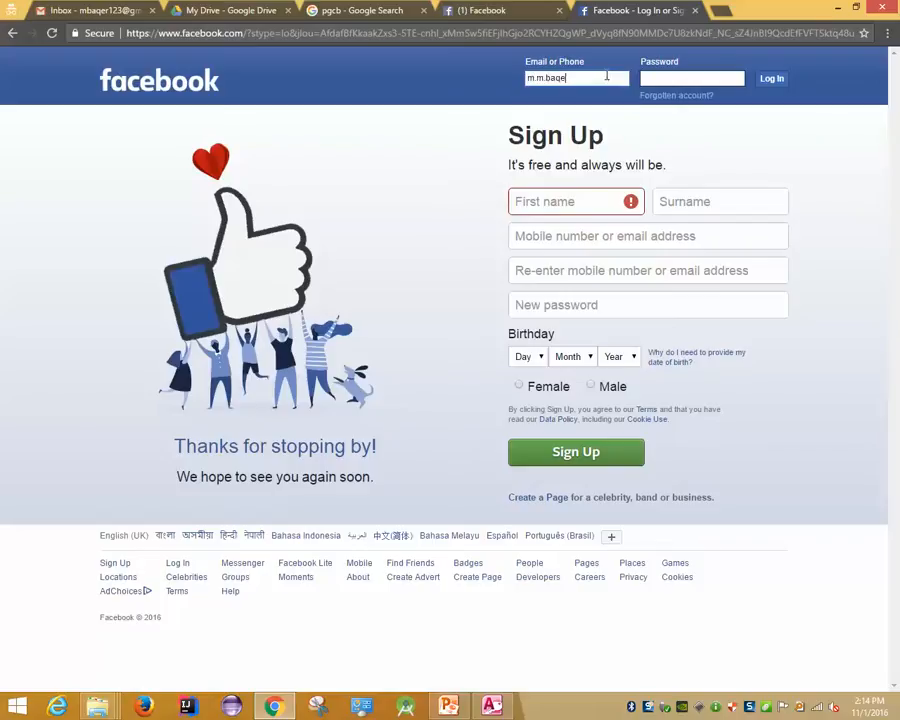
key("Tab")
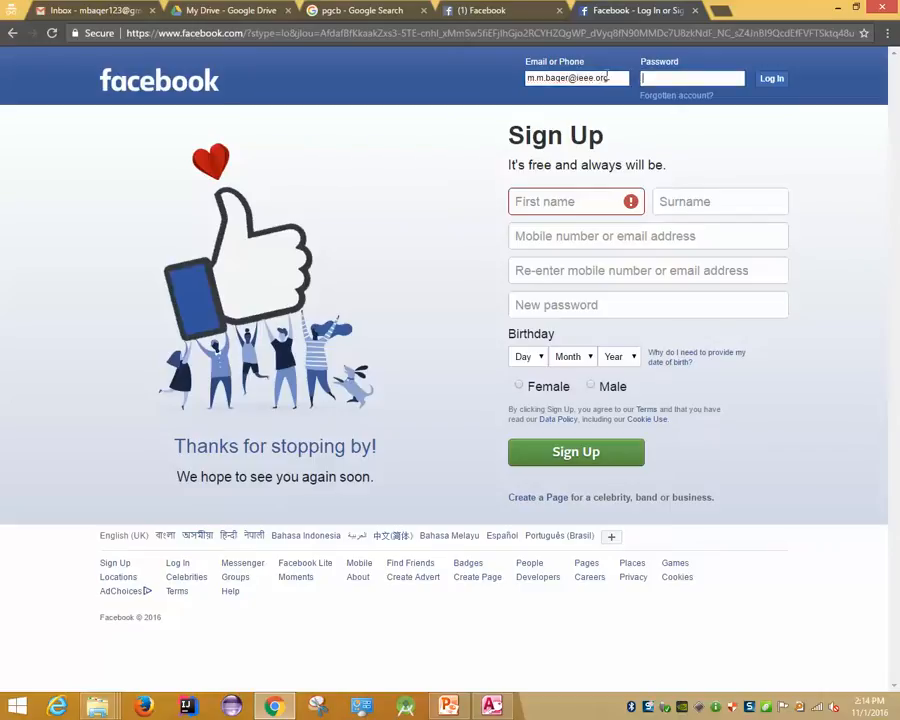
type("•••••••••••••••••")
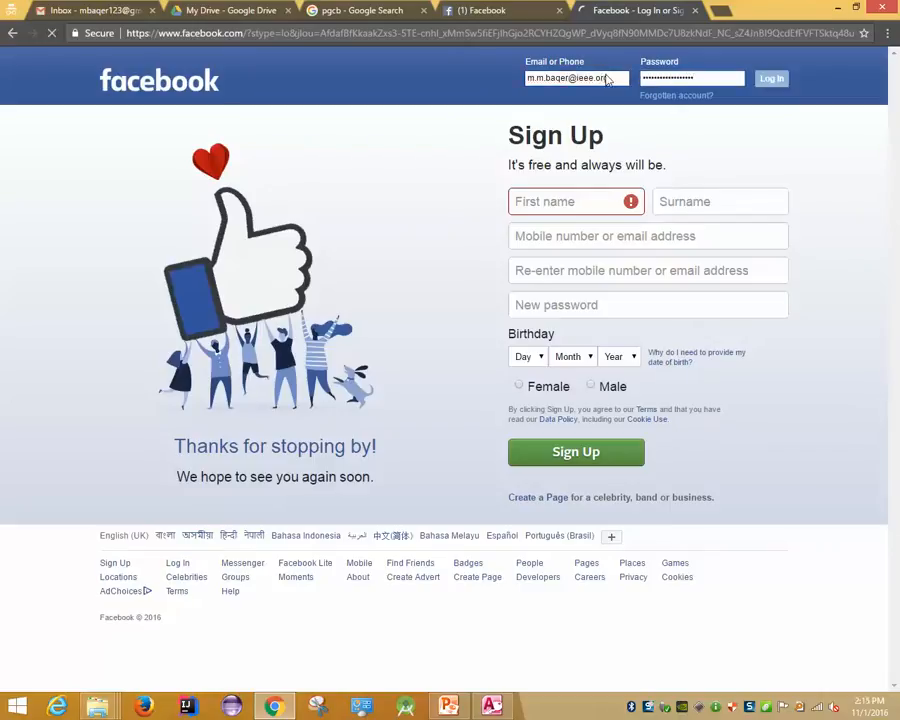
key("Return")
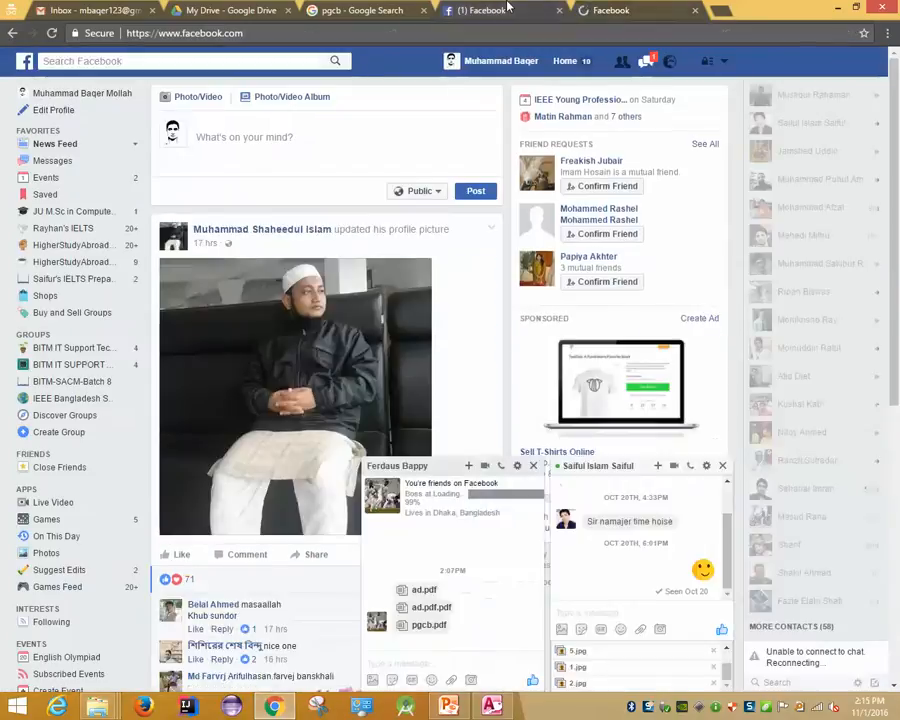
Close the duplicate Facebook tab, then minimize and restore the browser window
middle_click(507, 7)
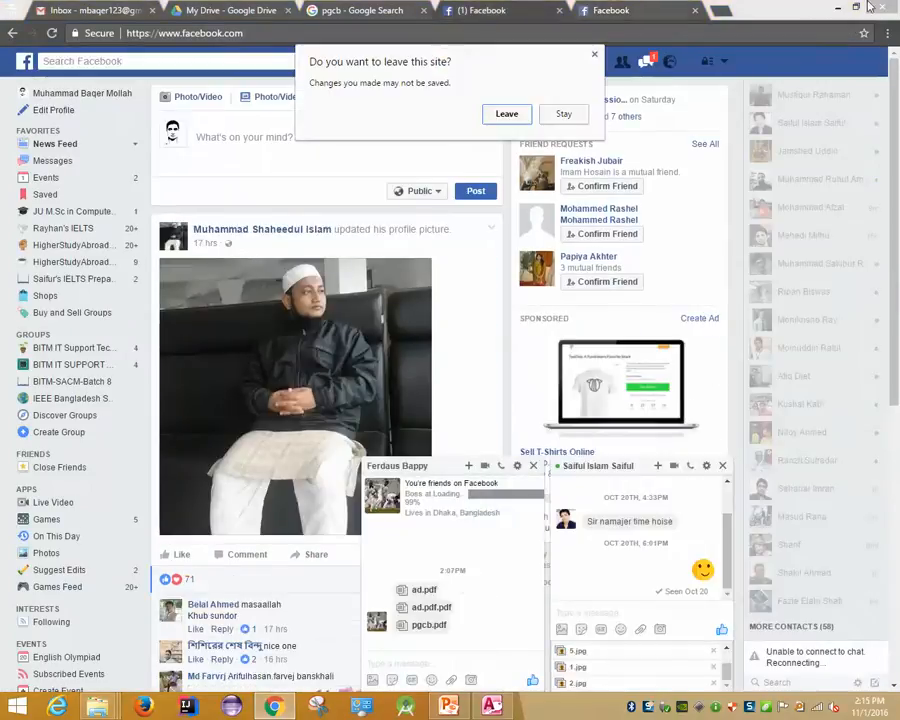
left_click(504, 113)
left_click(838, 8)
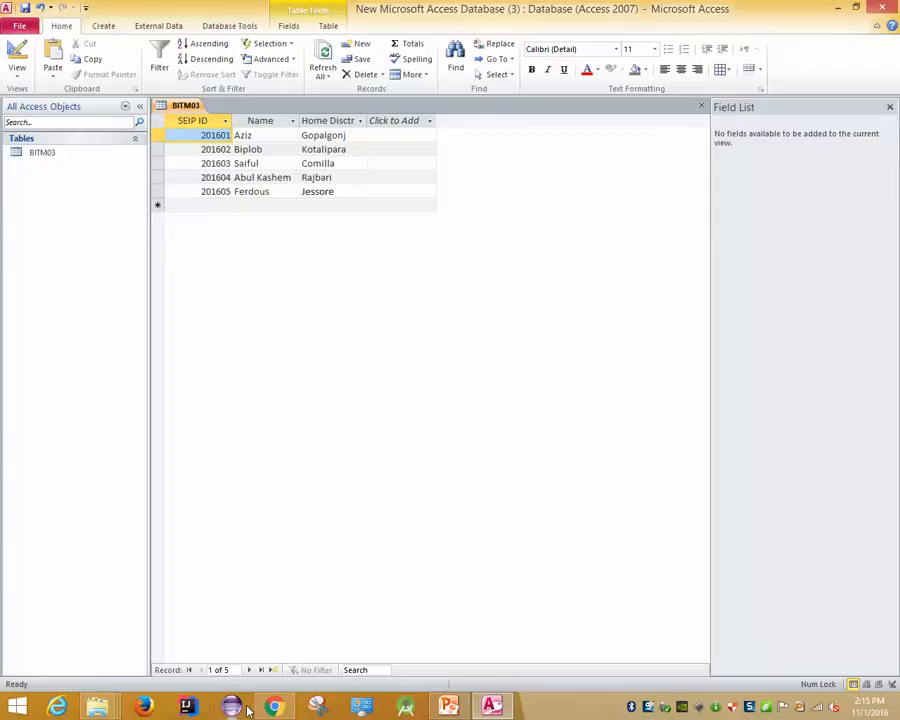
left_click(265, 708)
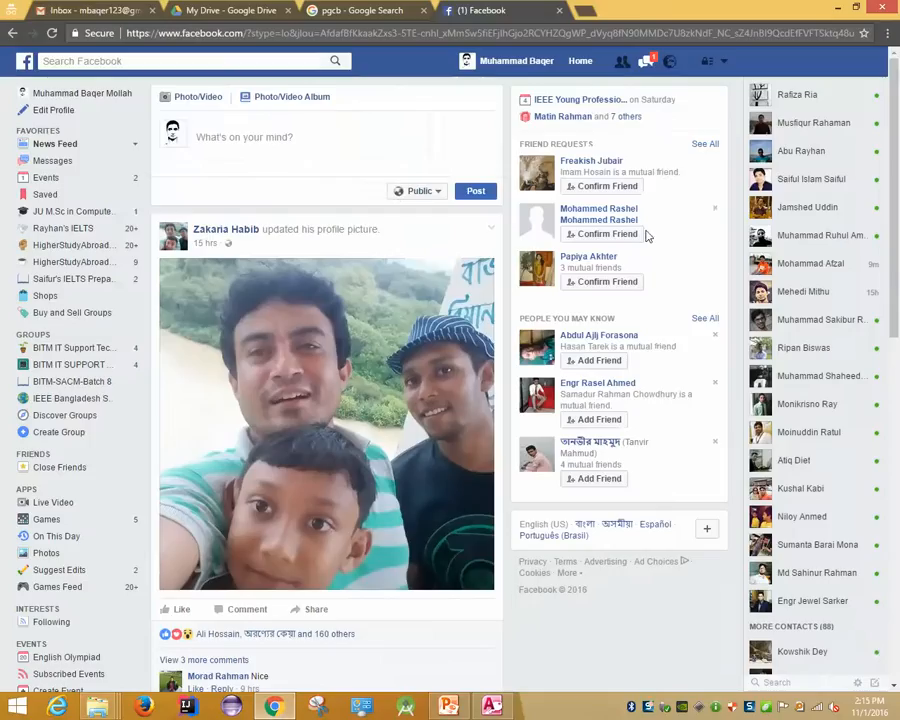
Open a Facebook chat with a contact found by name in the chat search, then move the browser window aside
left_click(646, 63)
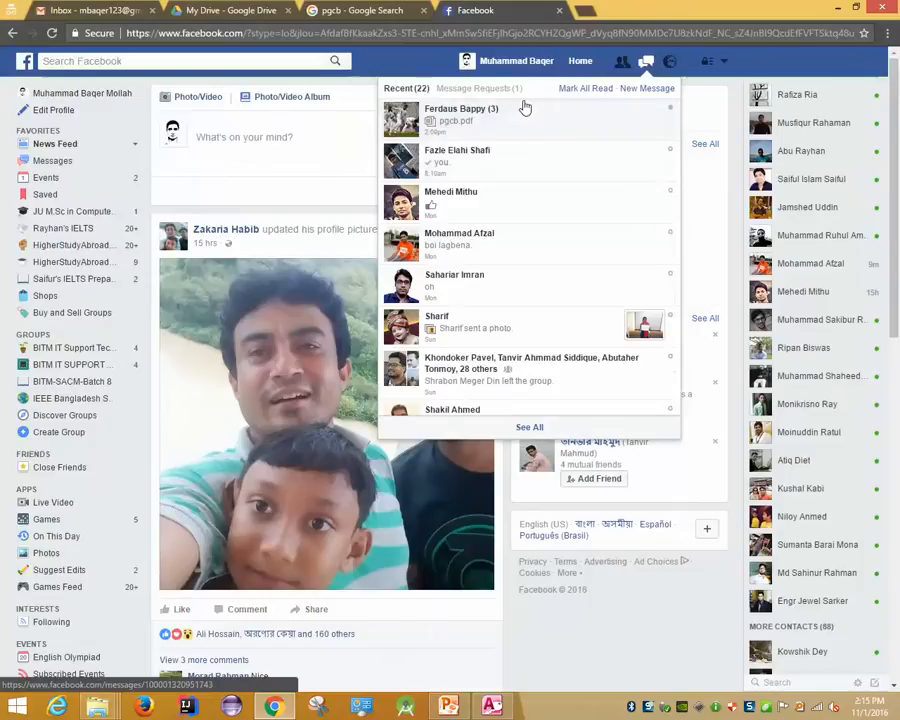
left_click(807, 678)
type("saiful")
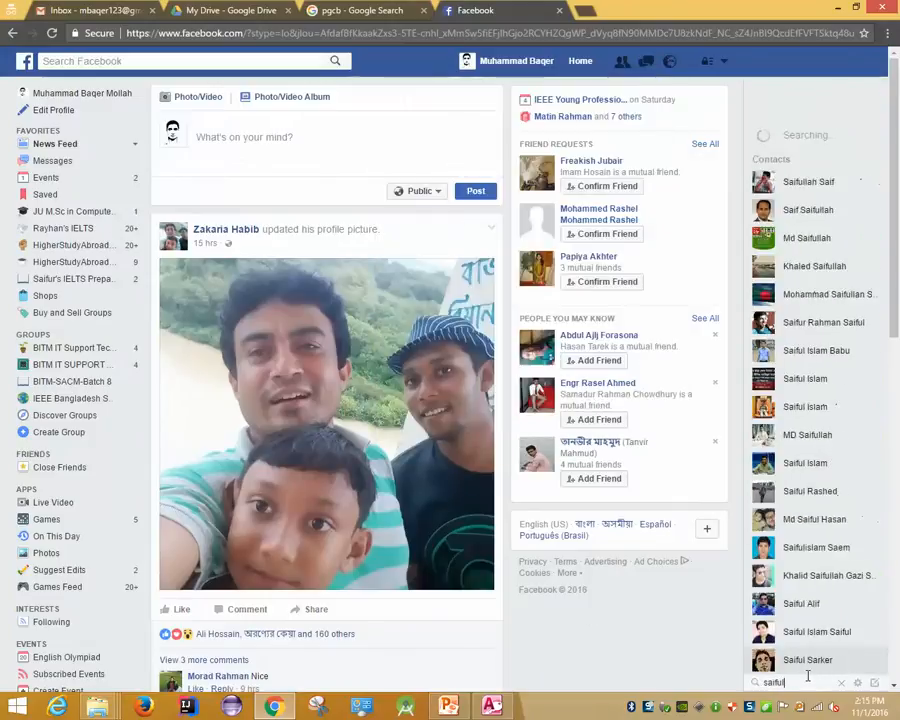
left_click(802, 634)
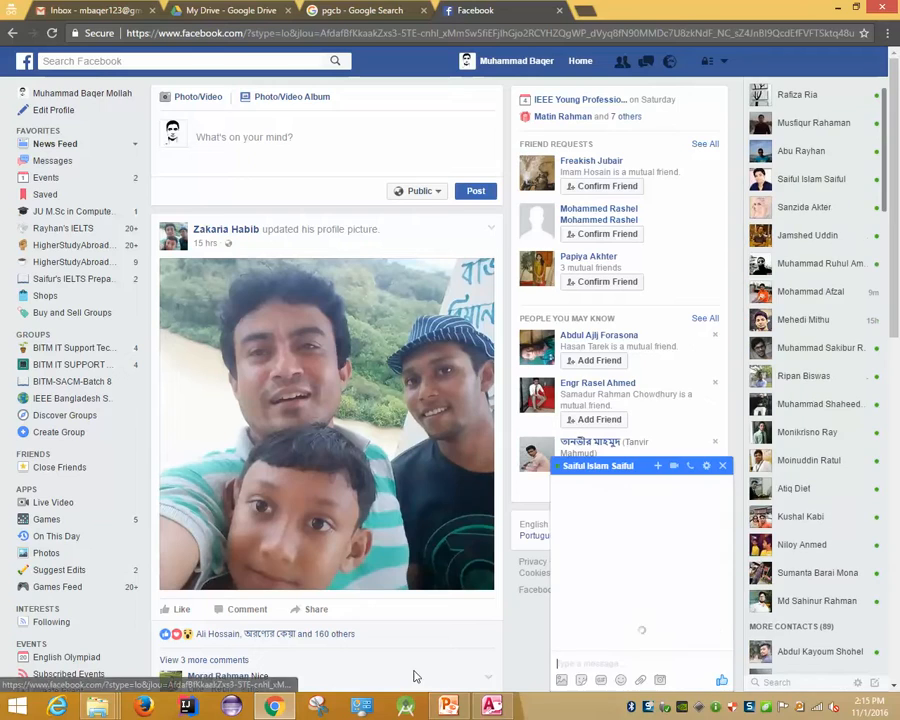
left_click_drag(645, 6, 750, 241)
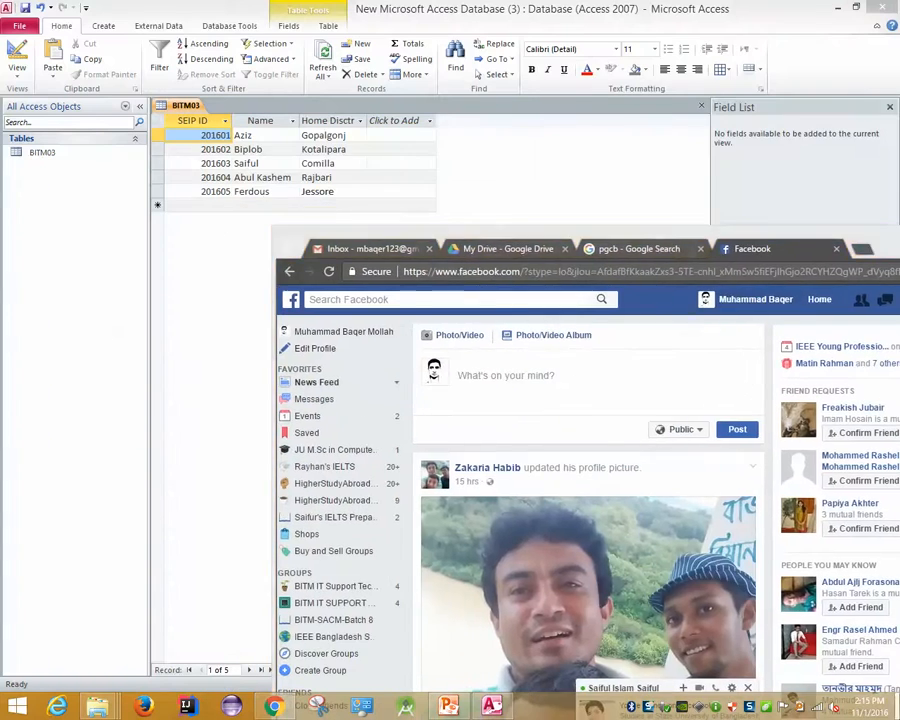
Open the IT Support Batch 3 folder from the desktop and select its five jpg images
key("super+d")
double_click(183, 437)
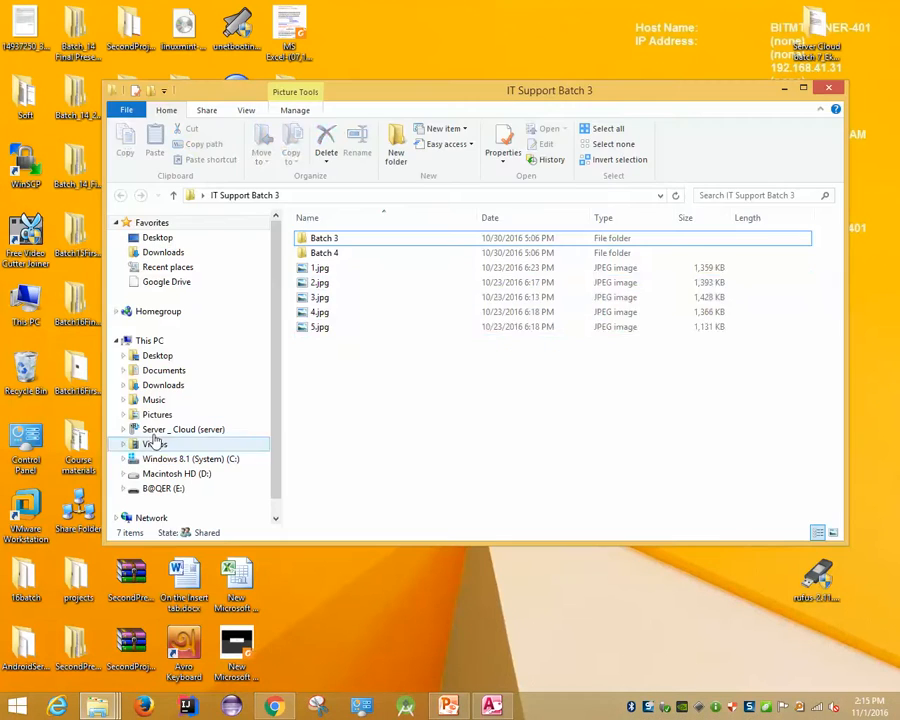
left_click_drag(380, 422, 333, 262)
Drop the selected images into the Facebook chat and maximize the browser
left_click(273, 706)
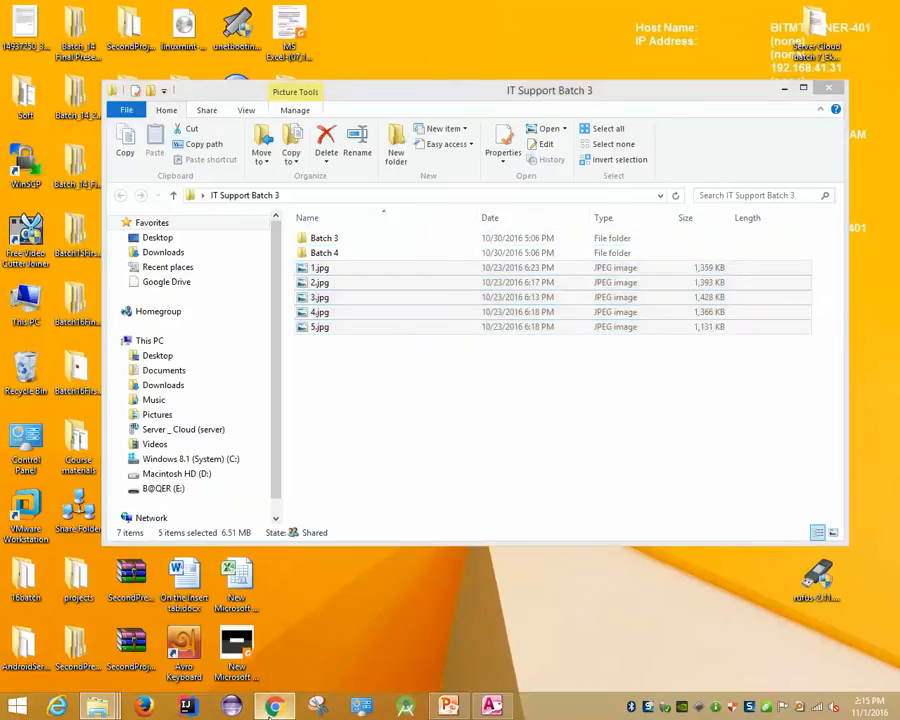
left_click_drag(470, 91, 337, 50)
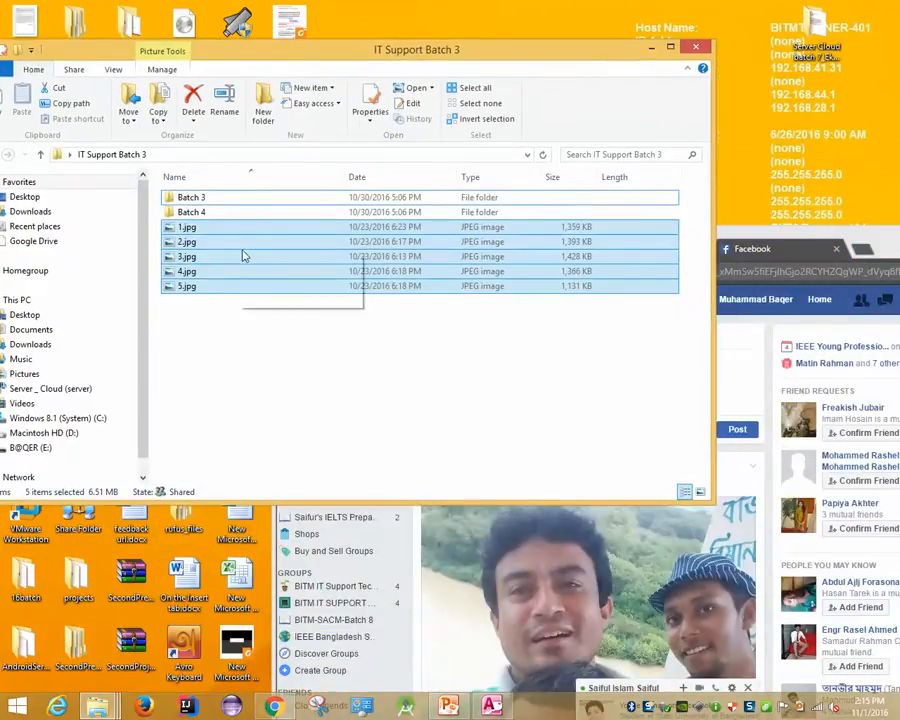
left_click_drag(760, 243, 760, 68)
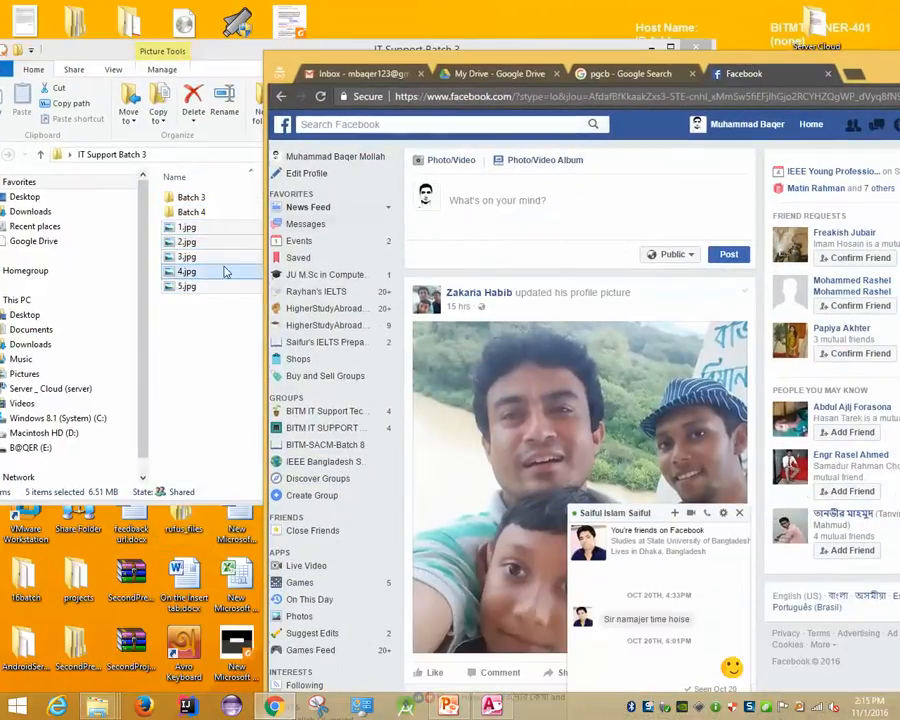
left_click_drag(224, 268, 655, 600)
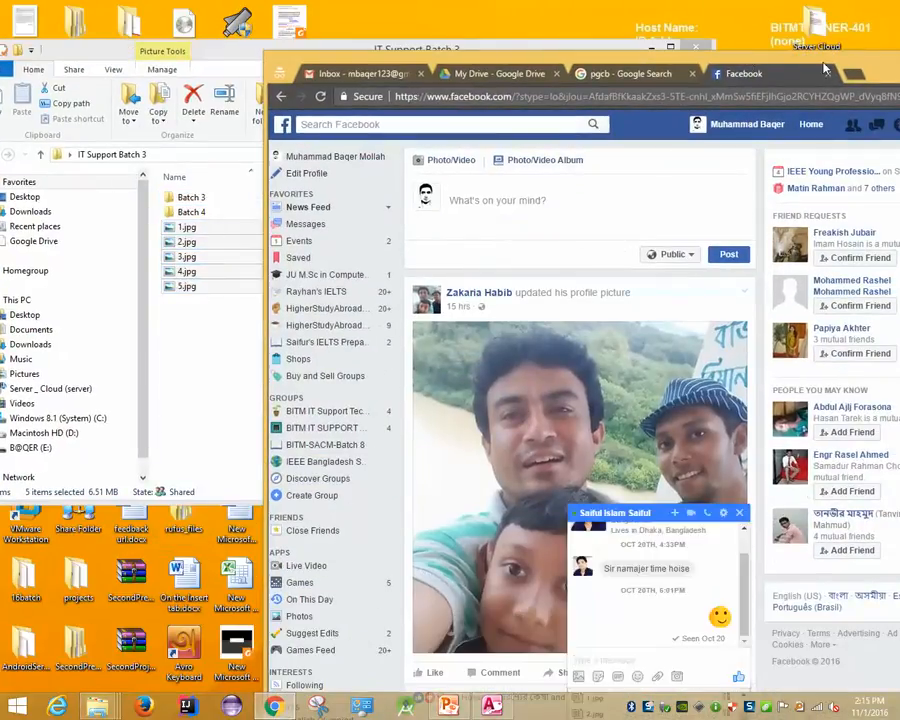
double_click(578, 52)
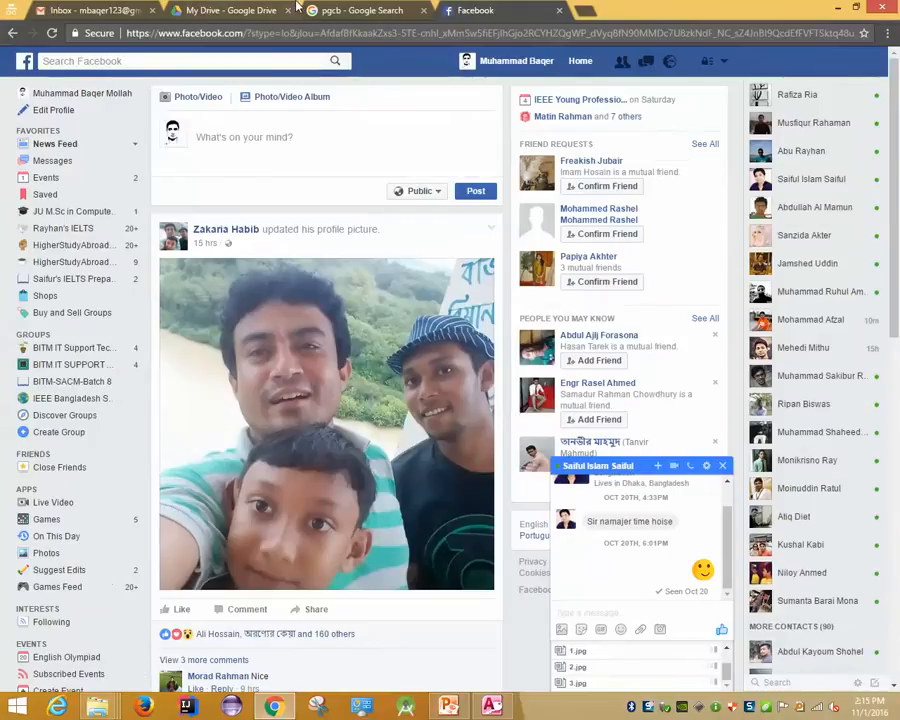
Search Google for 'bitm'
left_click(354, 13)
type("bitm")
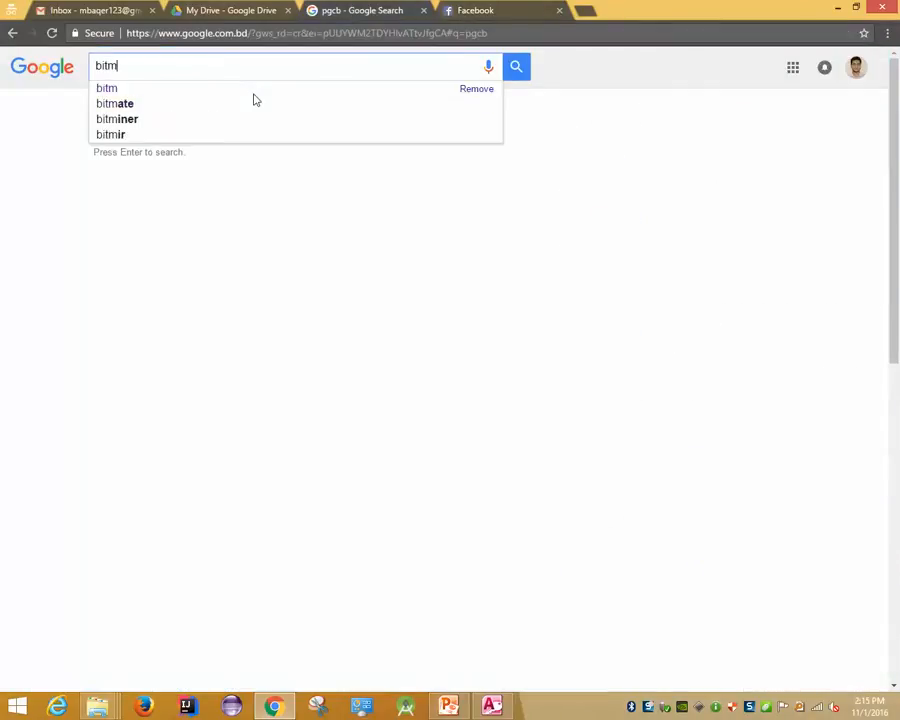
key("Return")
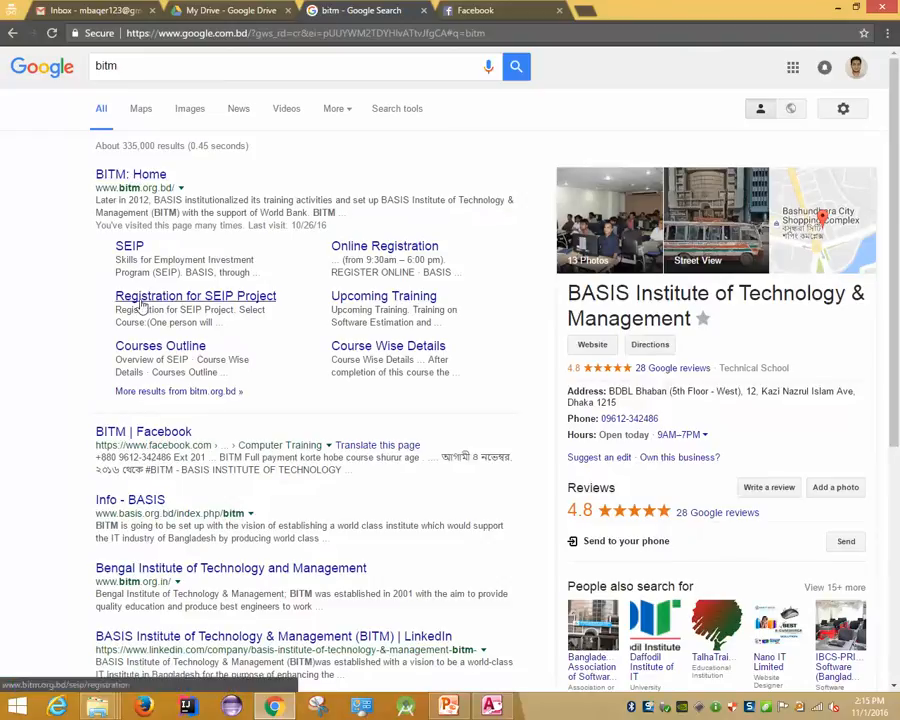
Open Course Wise Details and Courses Outline in new tabs, browse the outline, then close both tabs
middle_click(375, 347)
middle_click(140, 347)
left_click(452, 8)
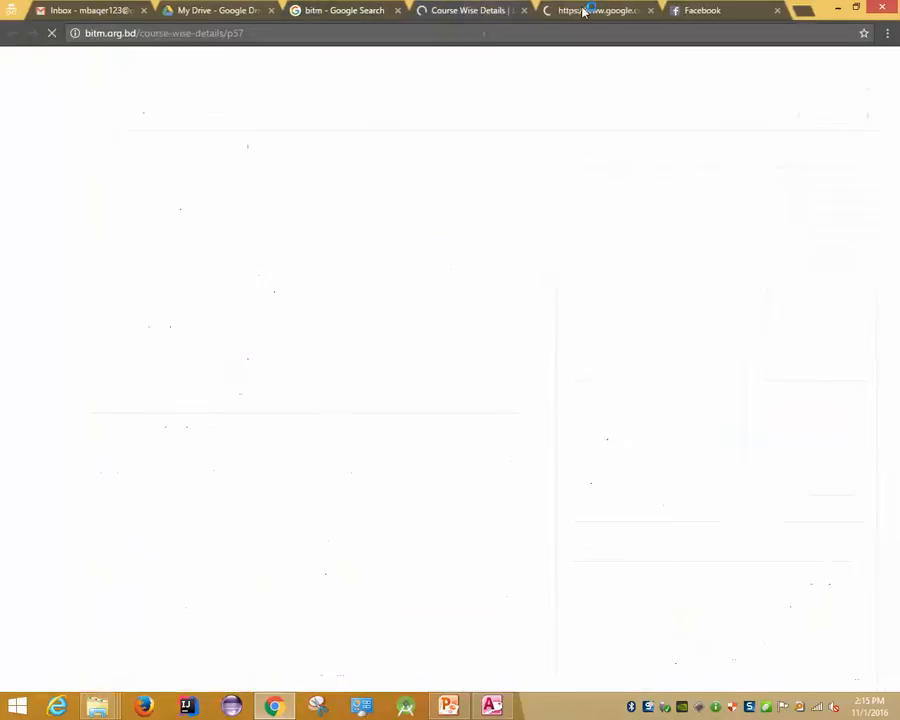
left_click(578, 12)
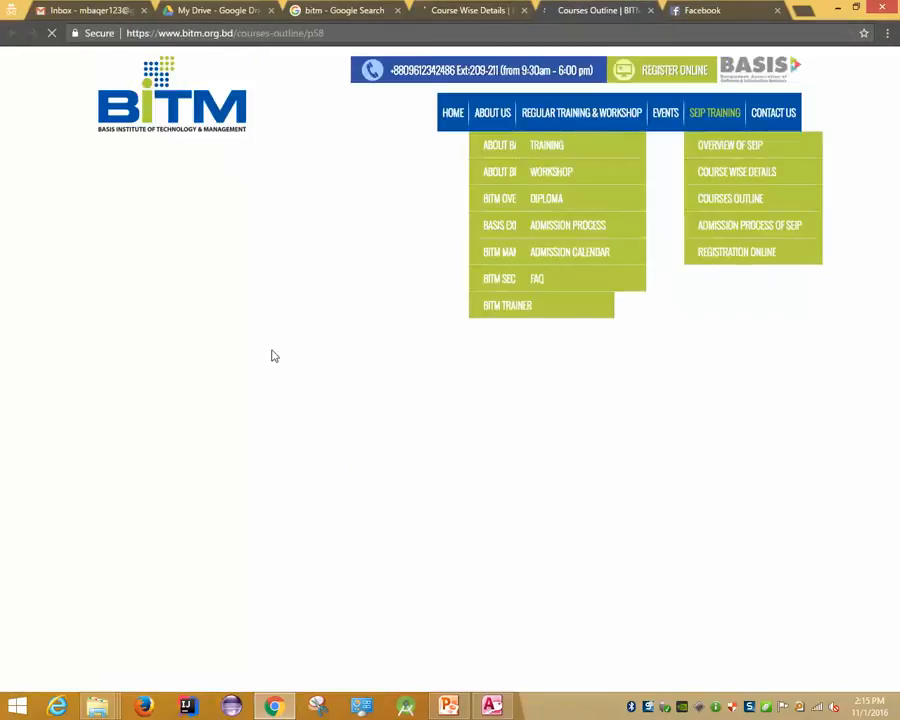
scroll(390, 355, "down", 2)
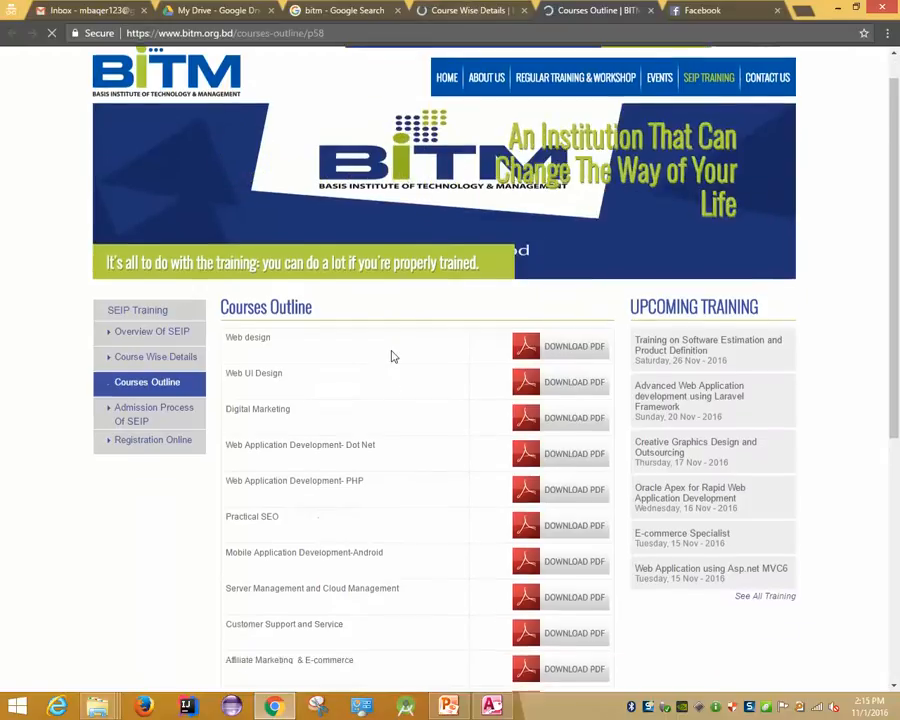
scroll(392, 356, "down", 2)
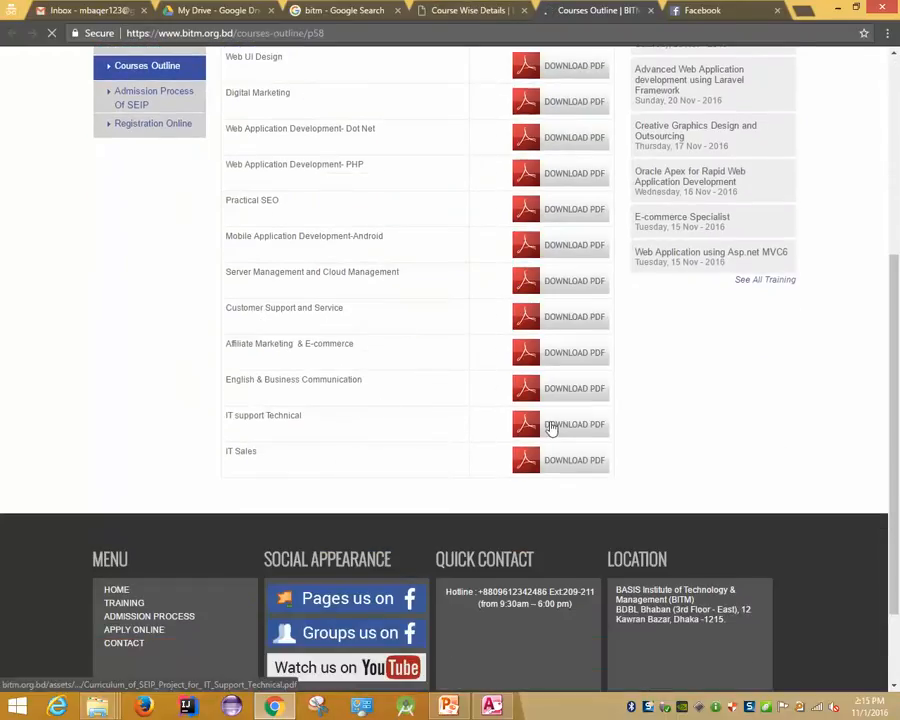
middle_click(496, 8)
middle_click(496, 8)
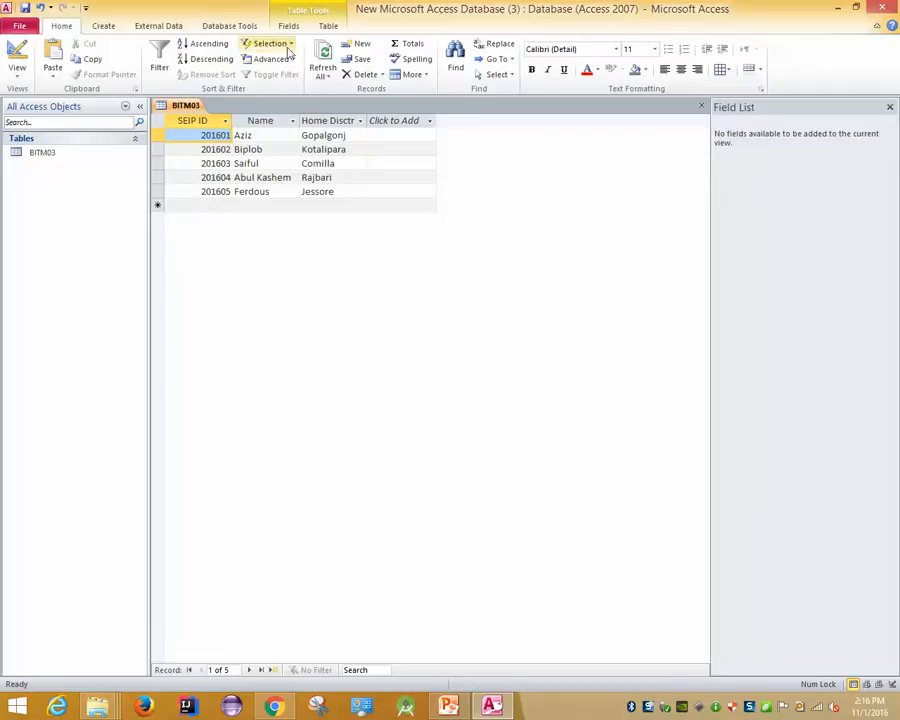
Create a form from the BITM03 table and step forward through records 201602–201605 to a blank record
left_click(106, 26)
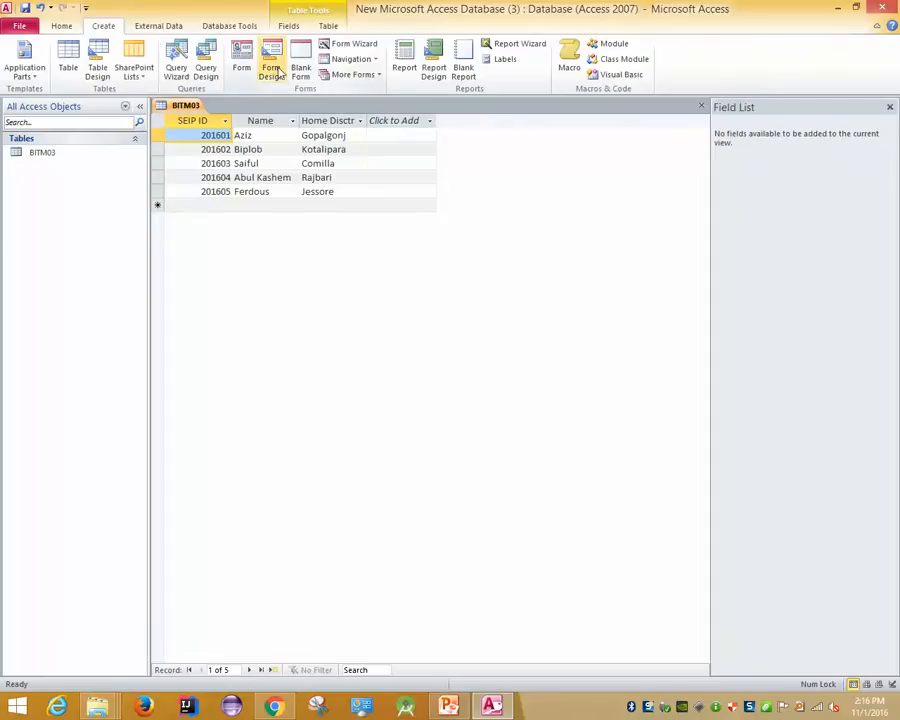
left_click(241, 62)
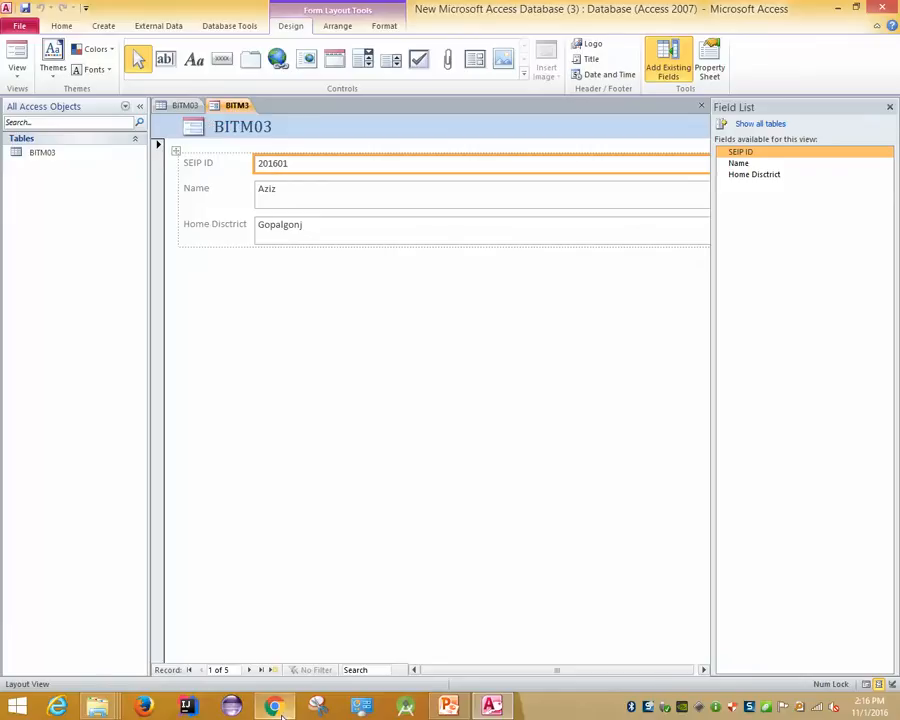
mouse_move(283, 714)
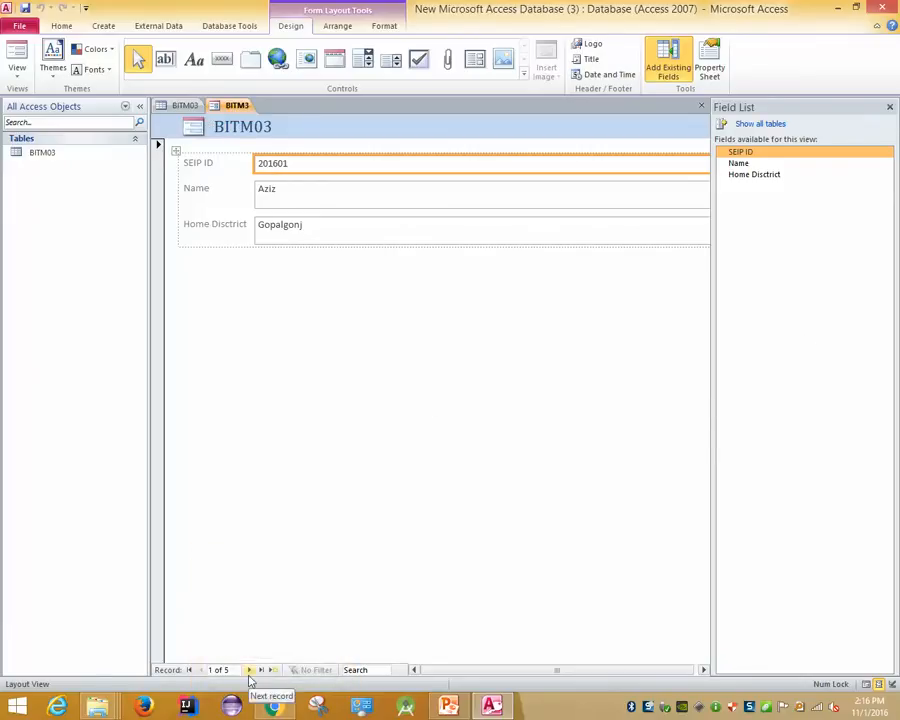
left_click(250, 670)
left_click(250, 670)
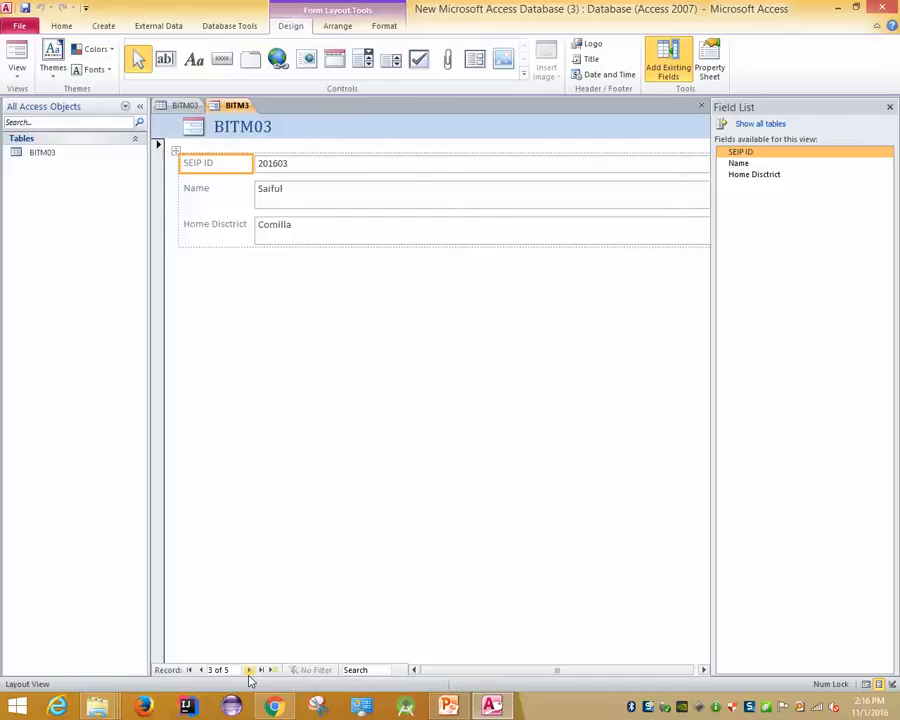
left_click(250, 670)
left_click(250, 670)
left_click(250, 670)
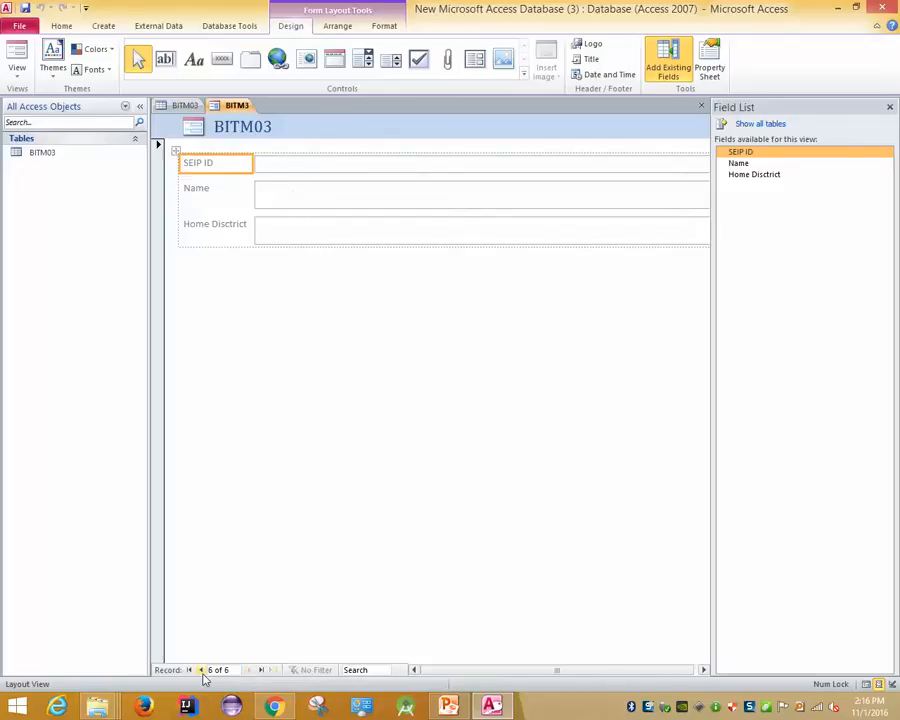
Move back and forth between records 201604, 201605 and the blank new record, ending on a new record
left_click(202, 670)
left_click(255, 670)
left_click(200, 672)
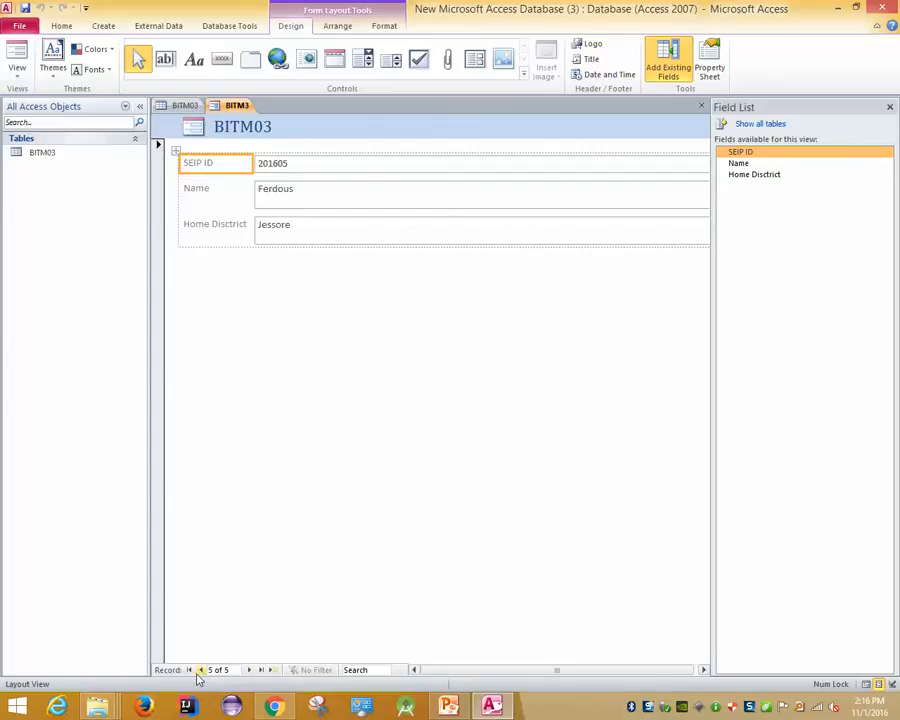
left_click(200, 672)
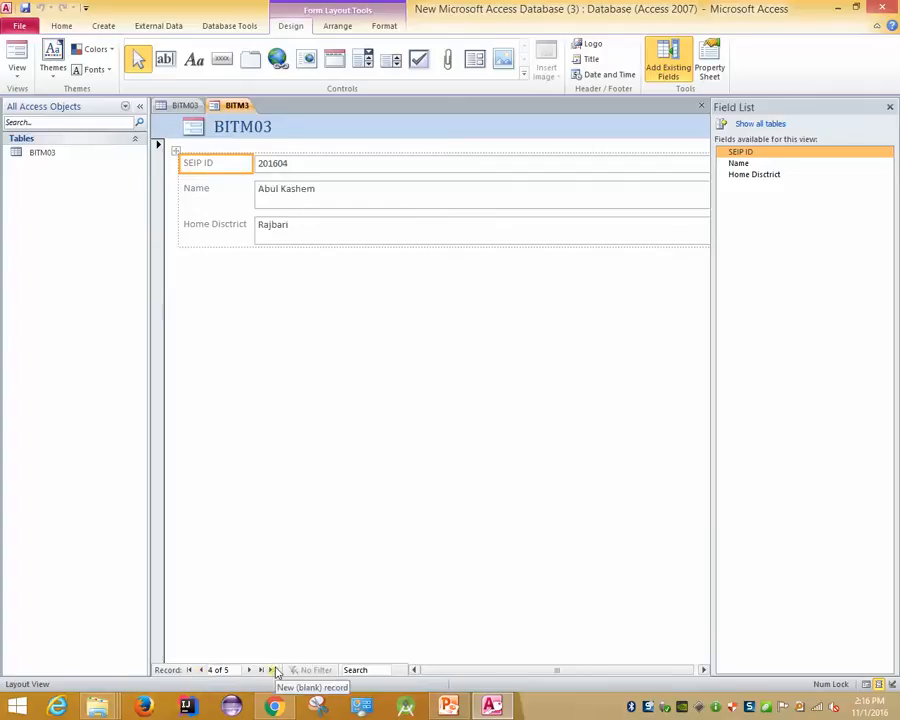
left_click(275, 671)
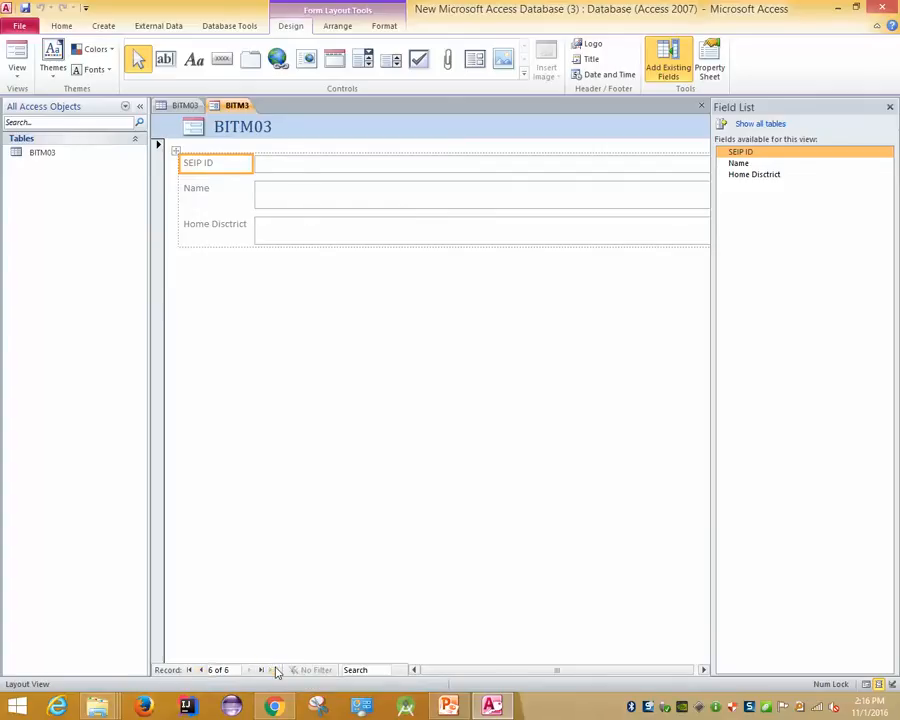
left_click(200, 671)
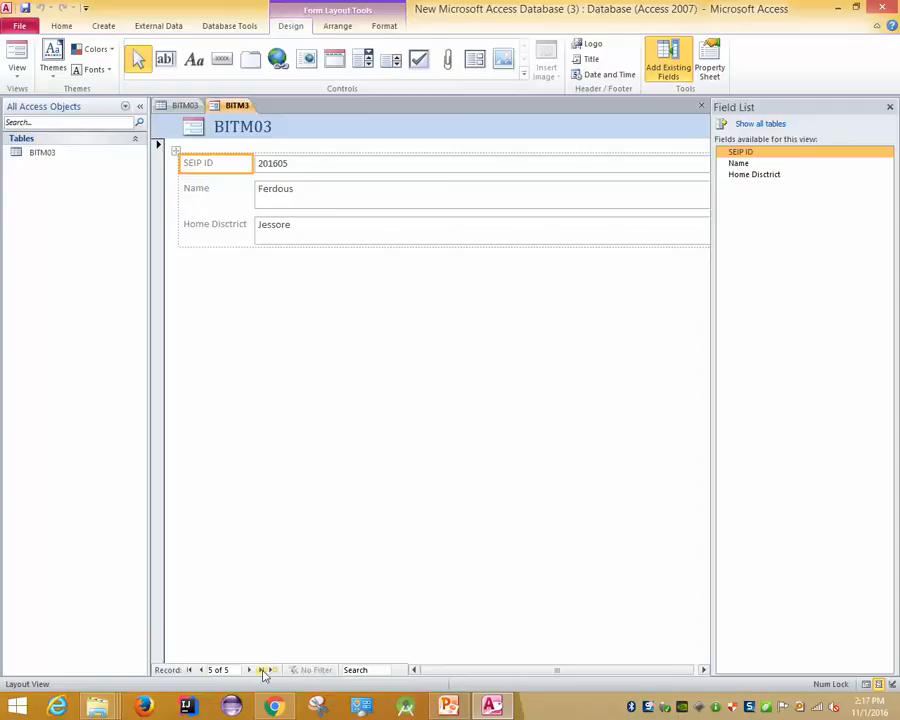
left_click(249, 673)
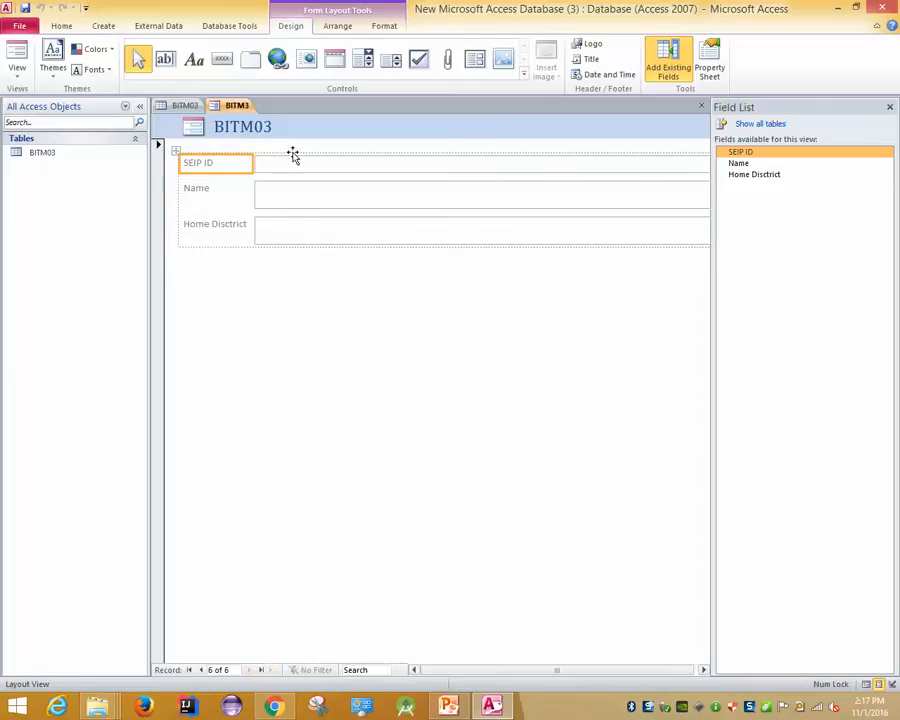
Save the form as 'BITM Form' by adding 'Form' to the suggested name
left_click(176, 110)
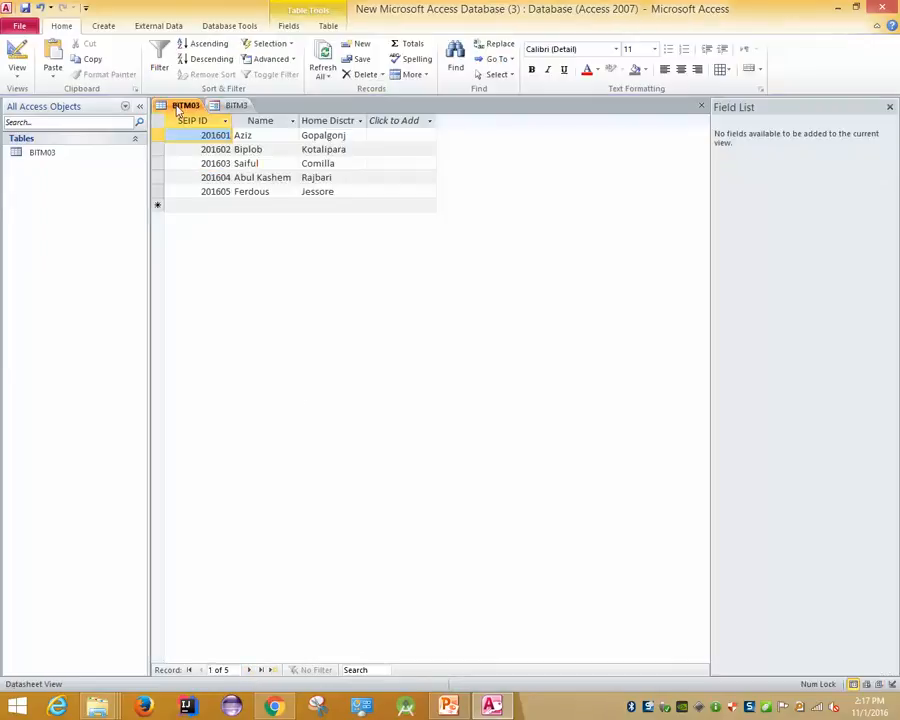
left_click(232, 110)
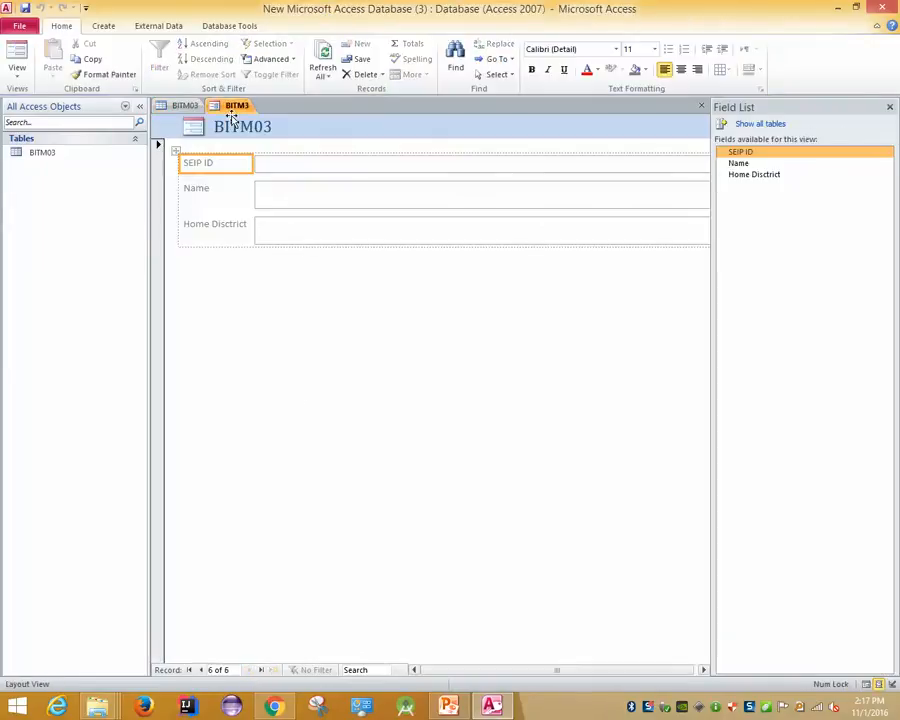
left_click(290, 170)
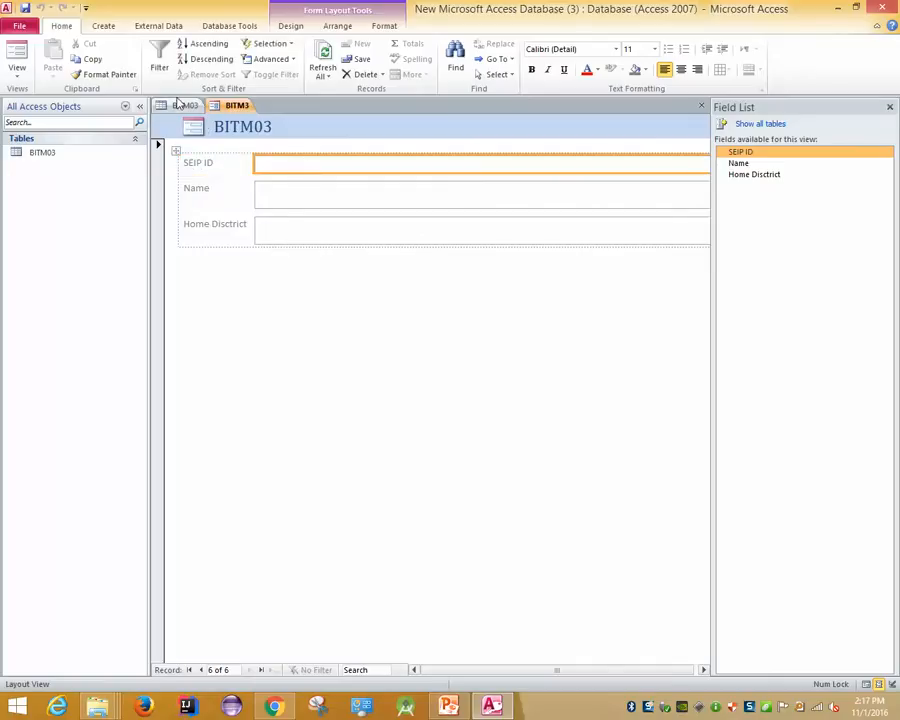
key("ctrl+s")
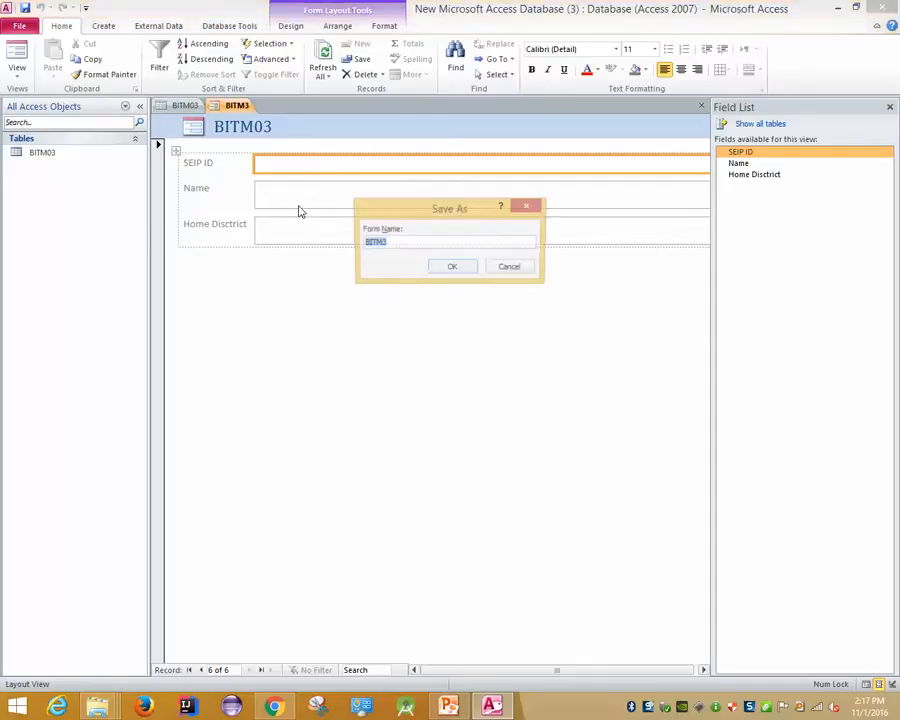
left_click(397, 243)
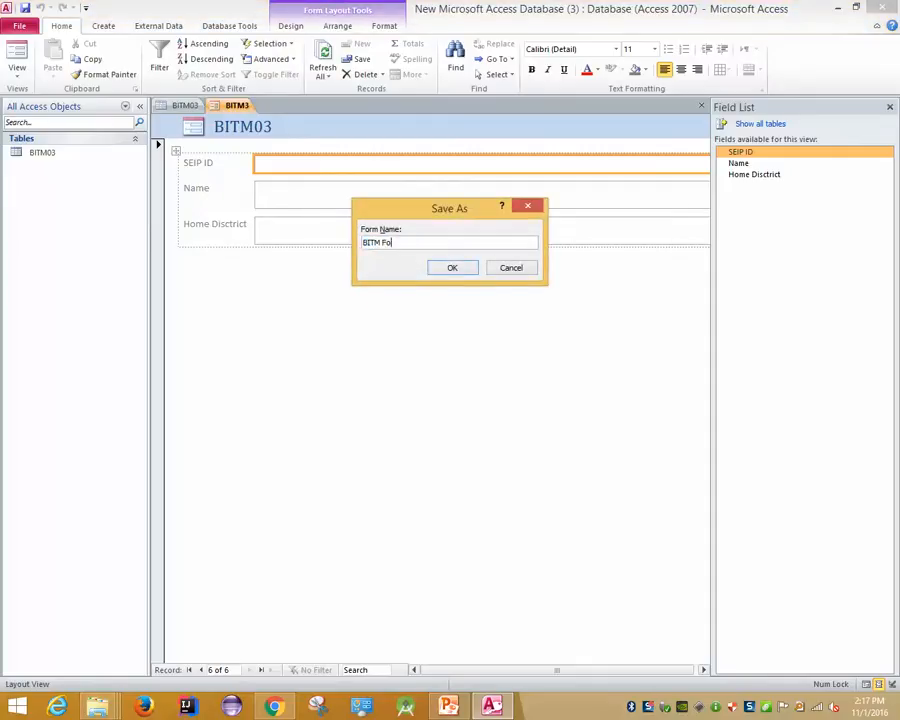
type("Form")
key("Return")
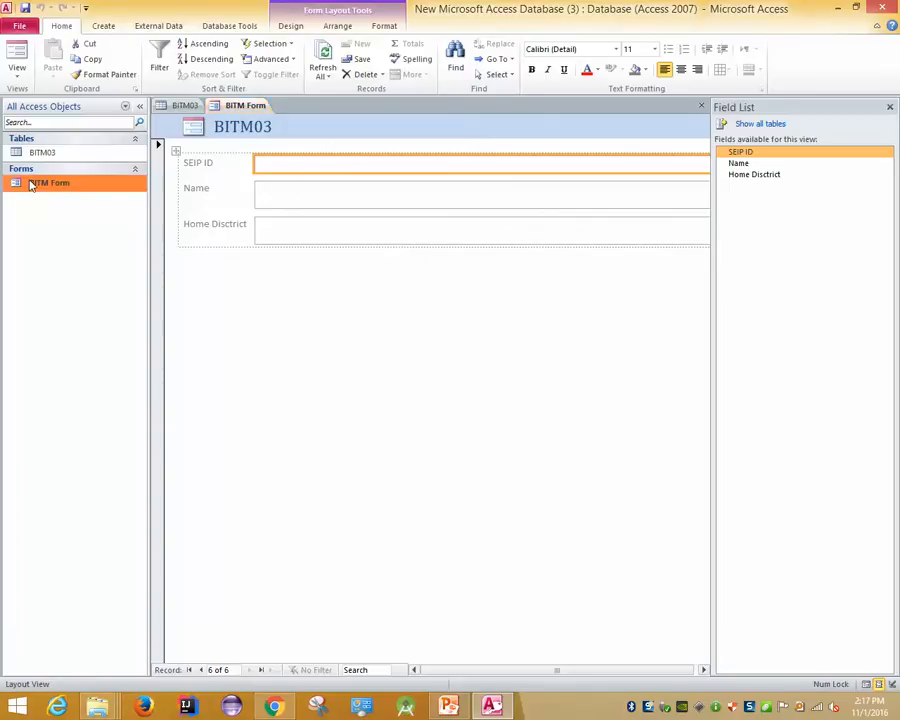
Check the BITM03 table's new-record row and move BITM Form to a blank new record
left_click(213, 165)
left_click(282, 164)
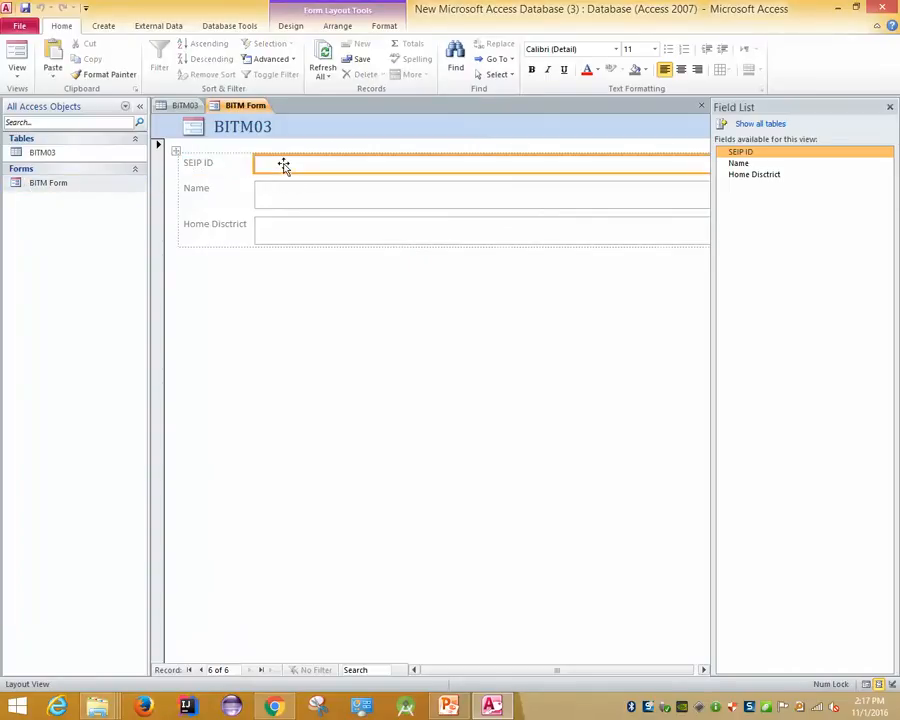
left_click(200, 670)
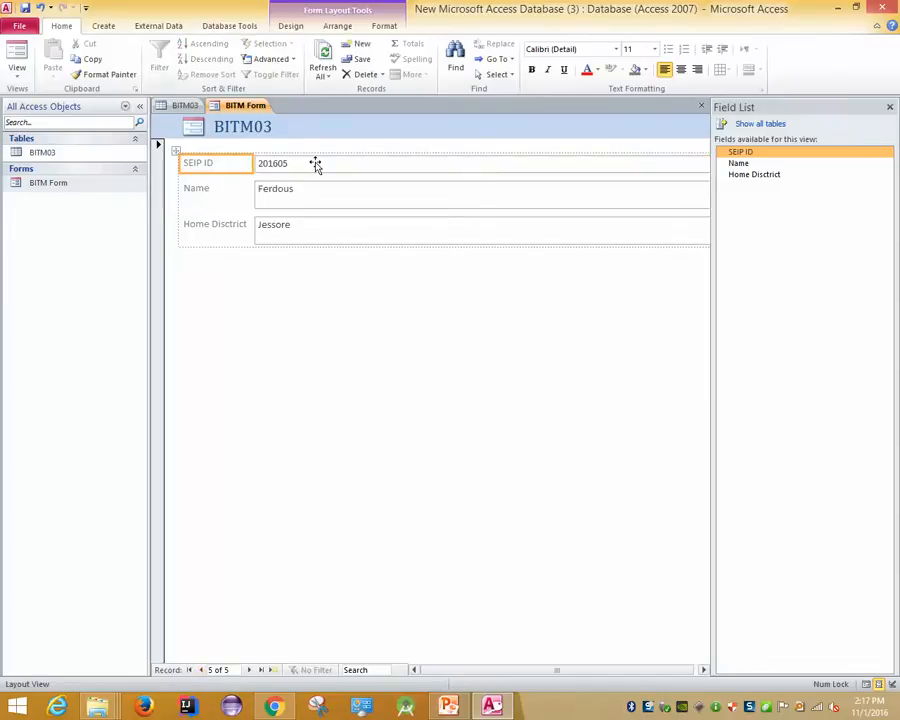
left_click(184, 105)
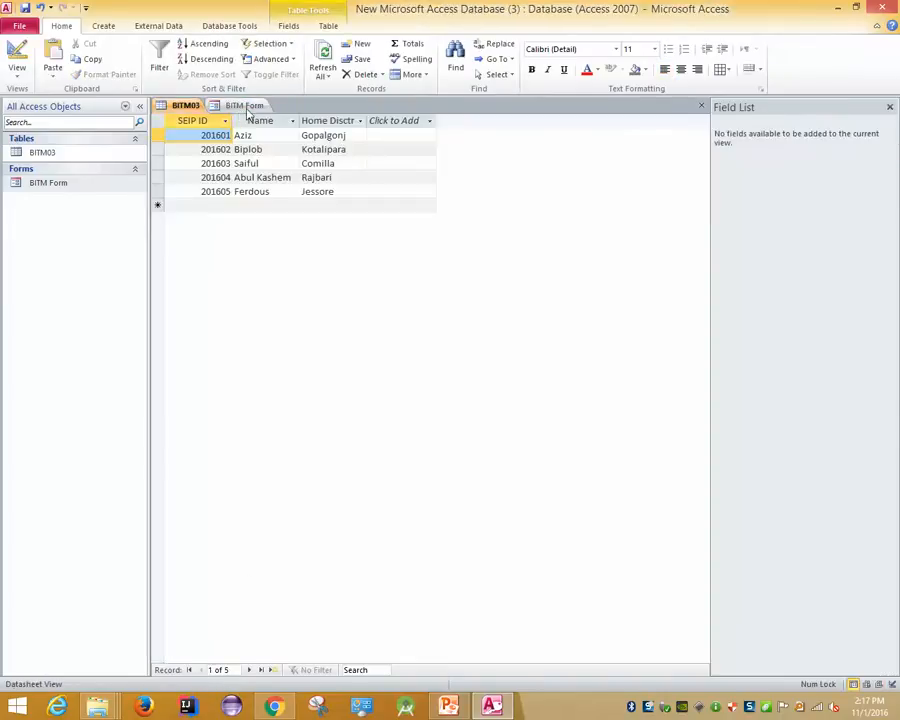
left_click(197, 206)
left_click(240, 106)
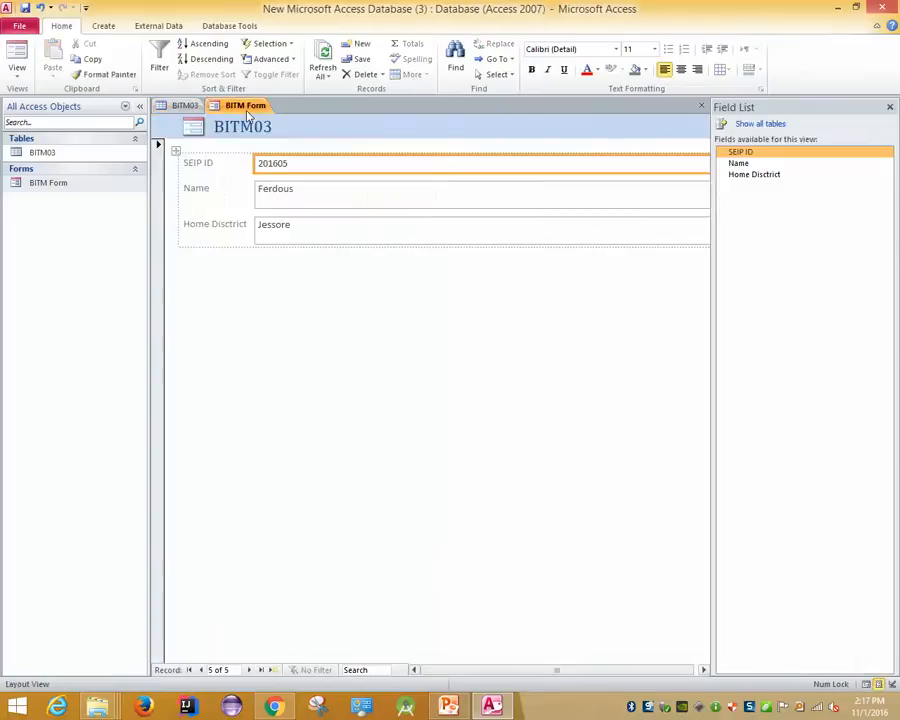
left_click(250, 670)
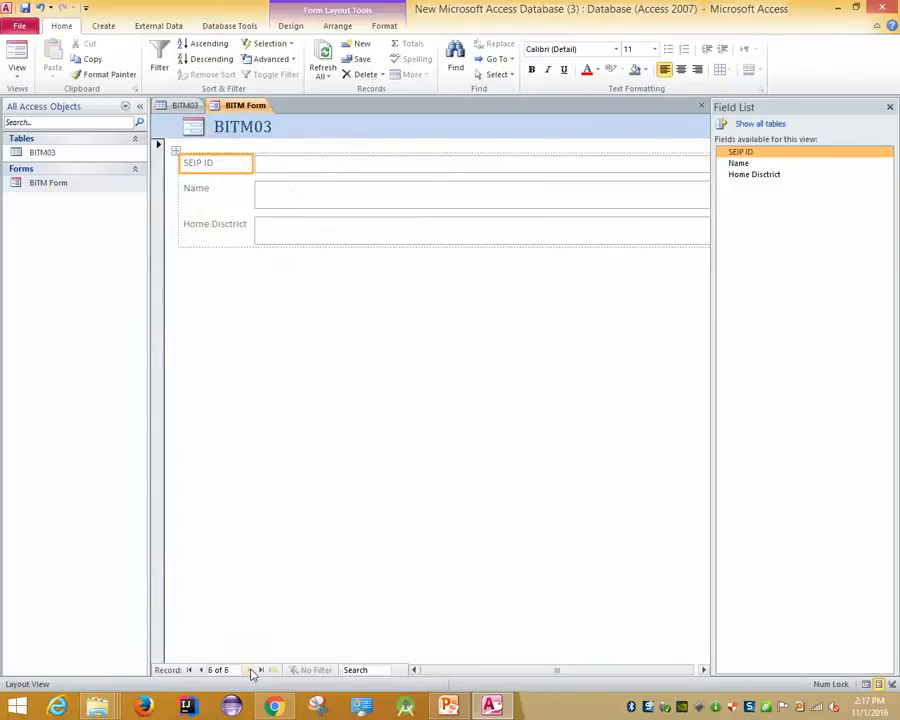
left_click(300, 166)
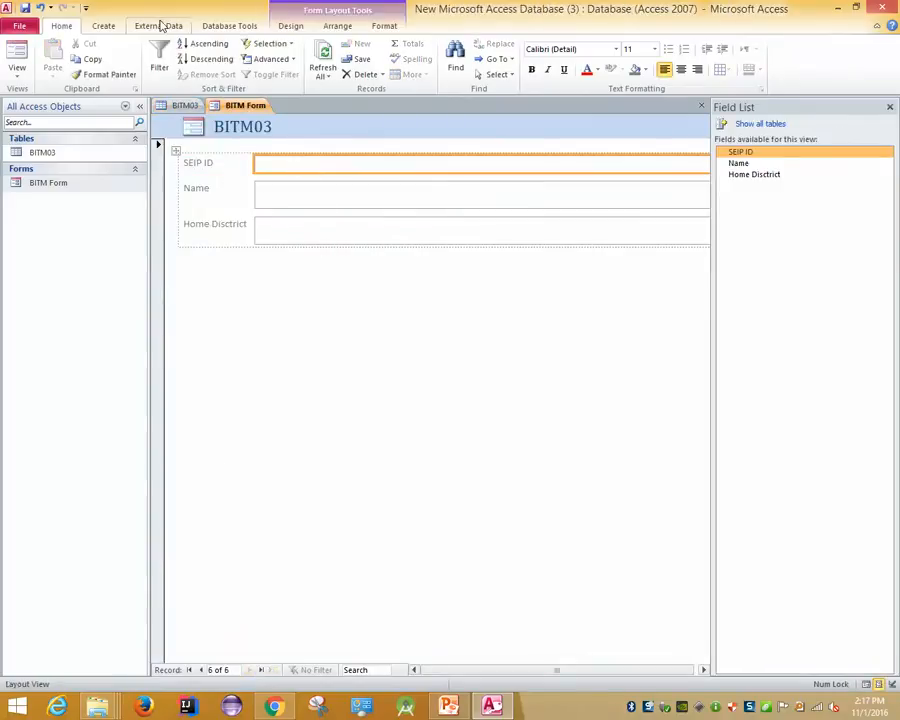
Create a blank Form Design form and close the unwanted Form1
left_click(104, 26)
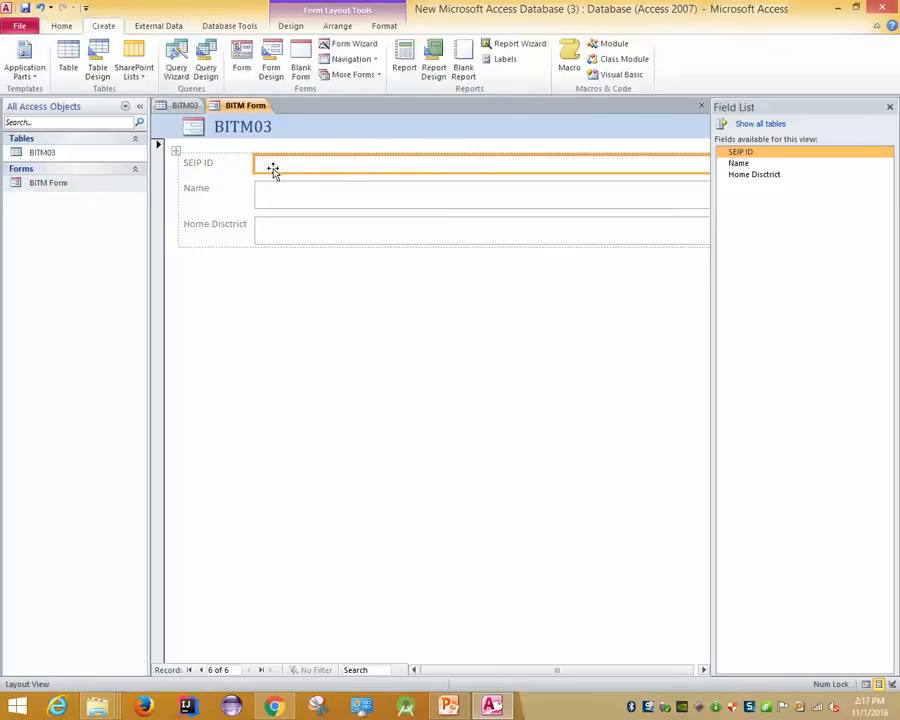
left_click(280, 78)
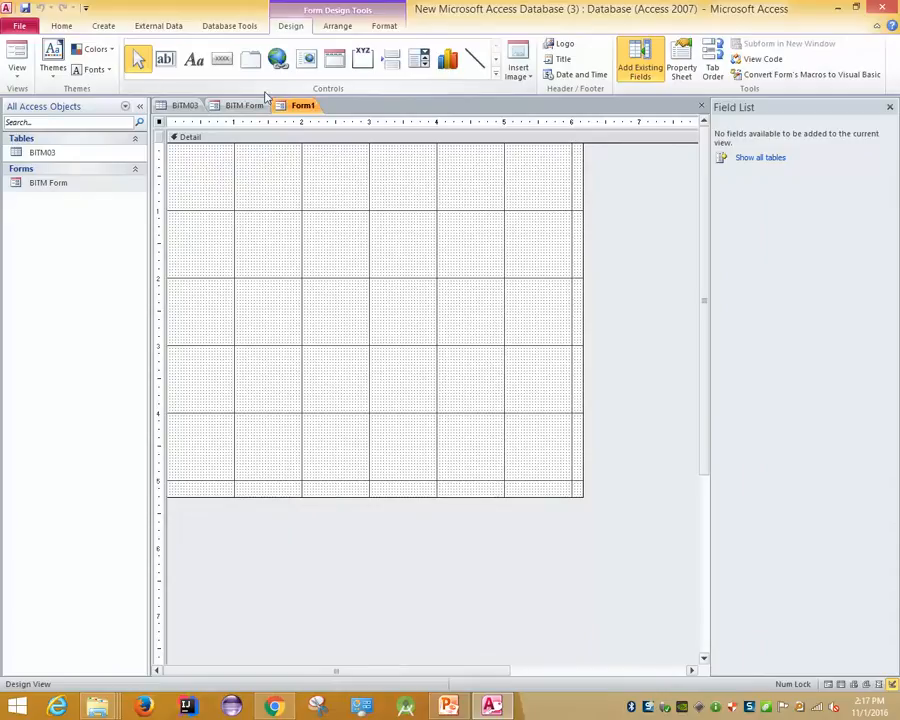
right_click(290, 107)
left_click(305, 138)
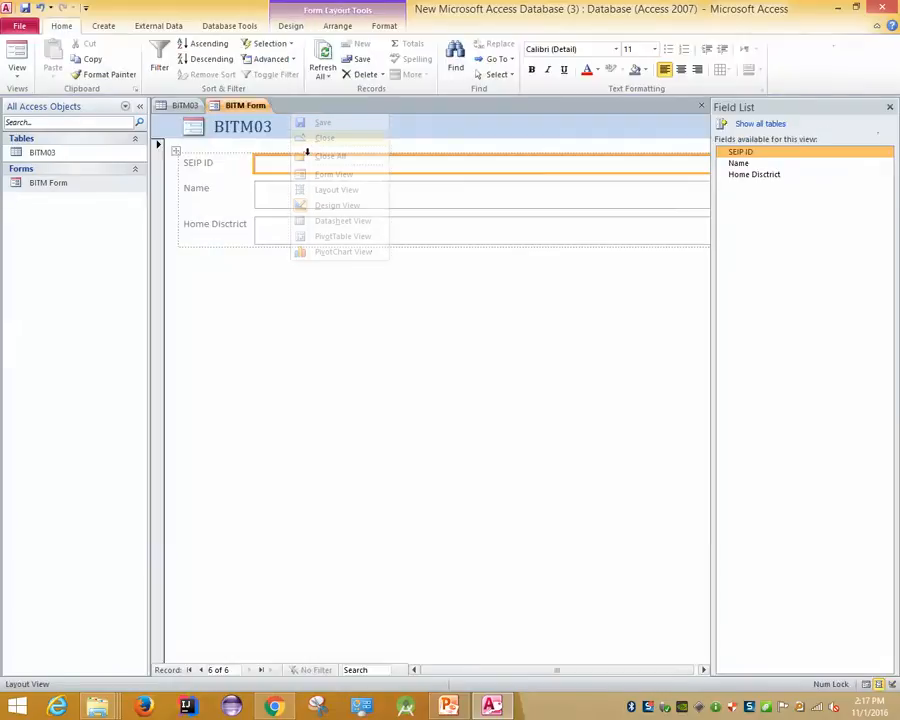
Close BITM Form saving its design changes, then reopen it in Form view
right_click(242, 107)
left_click(284, 130)
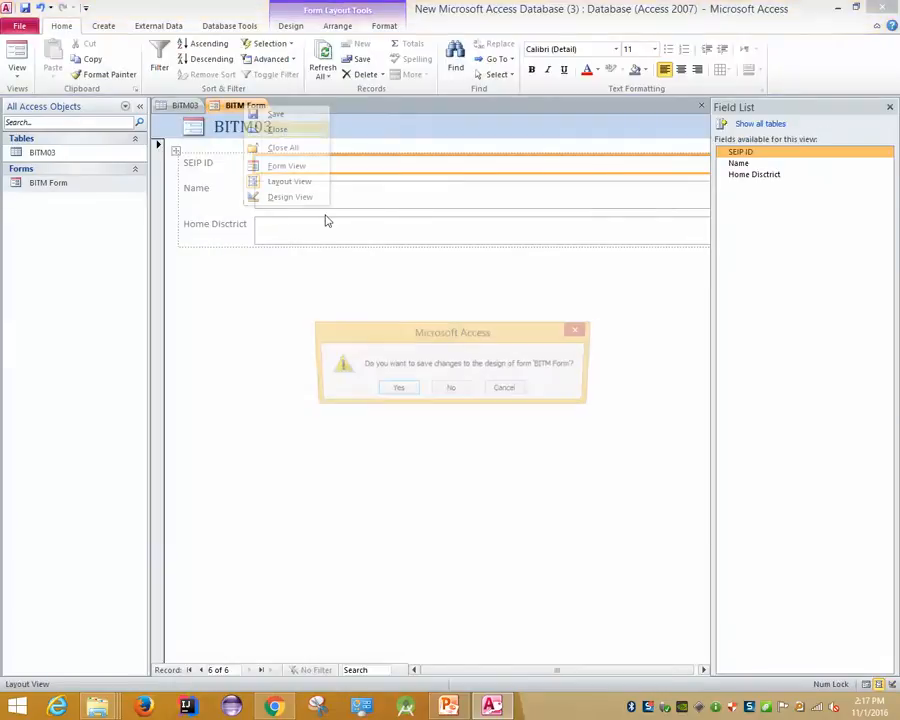
left_click(396, 398)
double_click(30, 183)
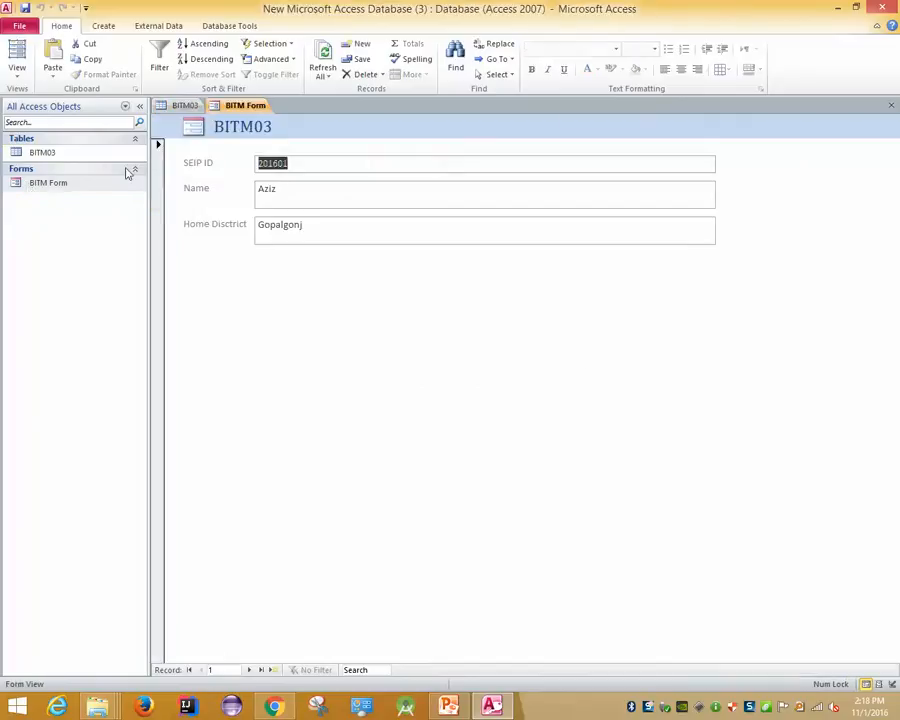
Page BITM Form past record 201605 to a new record and start its SEIP ID with 2016
left_click(299, 165)
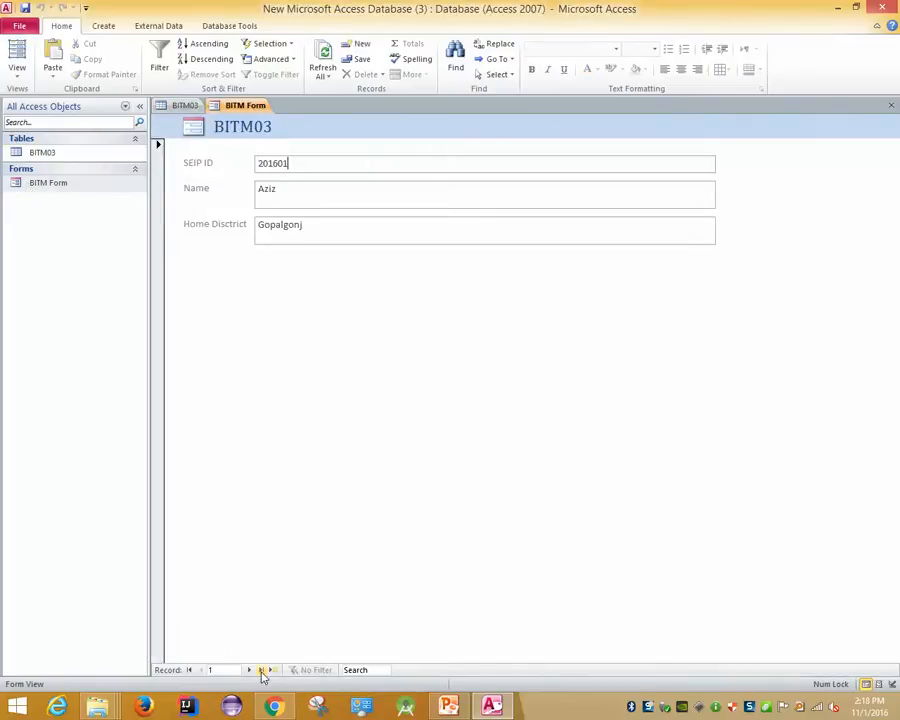
left_click(250, 670)
left_click(250, 670)
left_click(250, 670)
left_click(250, 670)
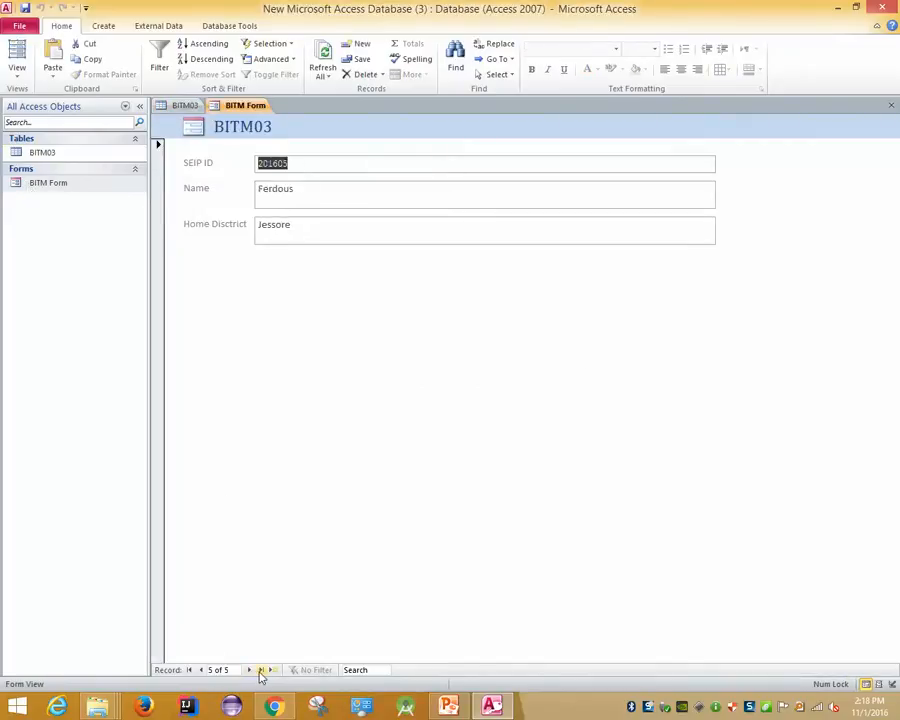
left_click(251, 671)
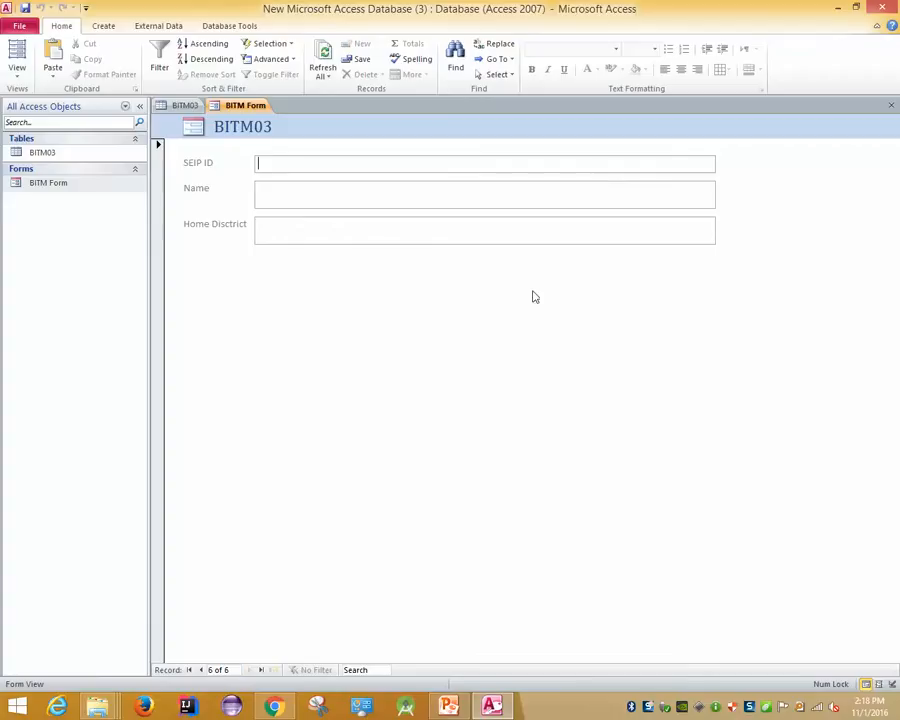
type("2016")
left_click(182, 106)
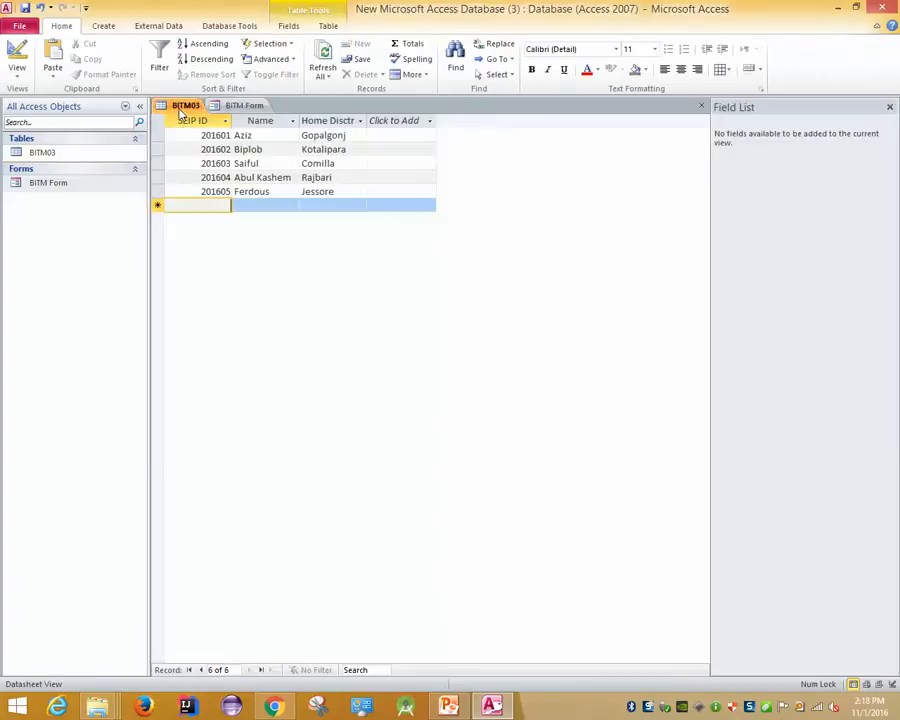
left_click(236, 105)
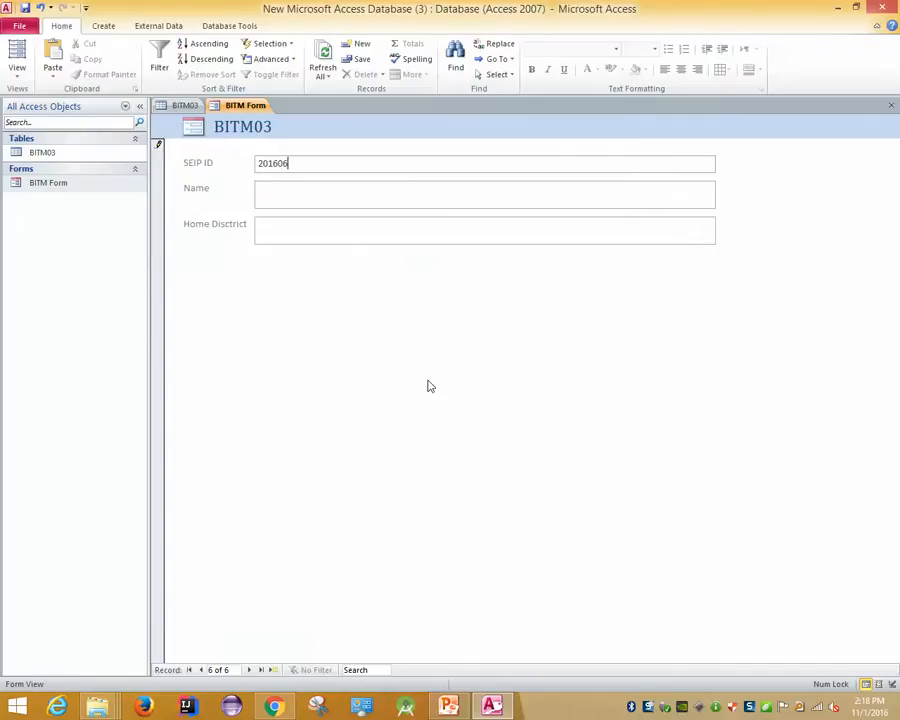
Complete and save student records 6 and 7 in the form, checking the BITM03 table between them
left_click(307, 184)
type("Saiful")
left_click(314, 220)
key("Tab")
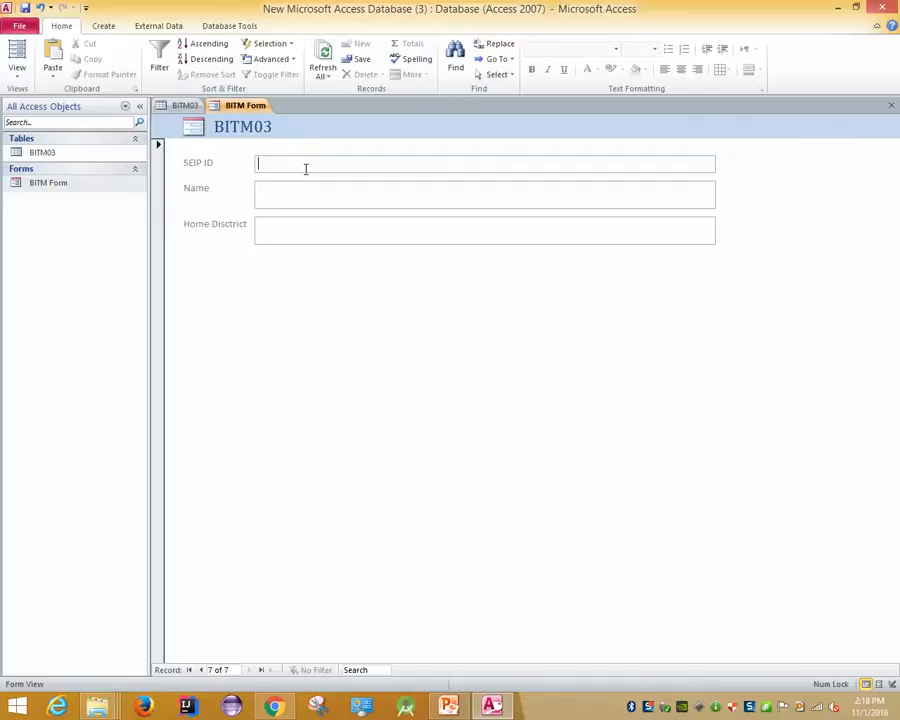
type("20160")
left_click(185, 105)
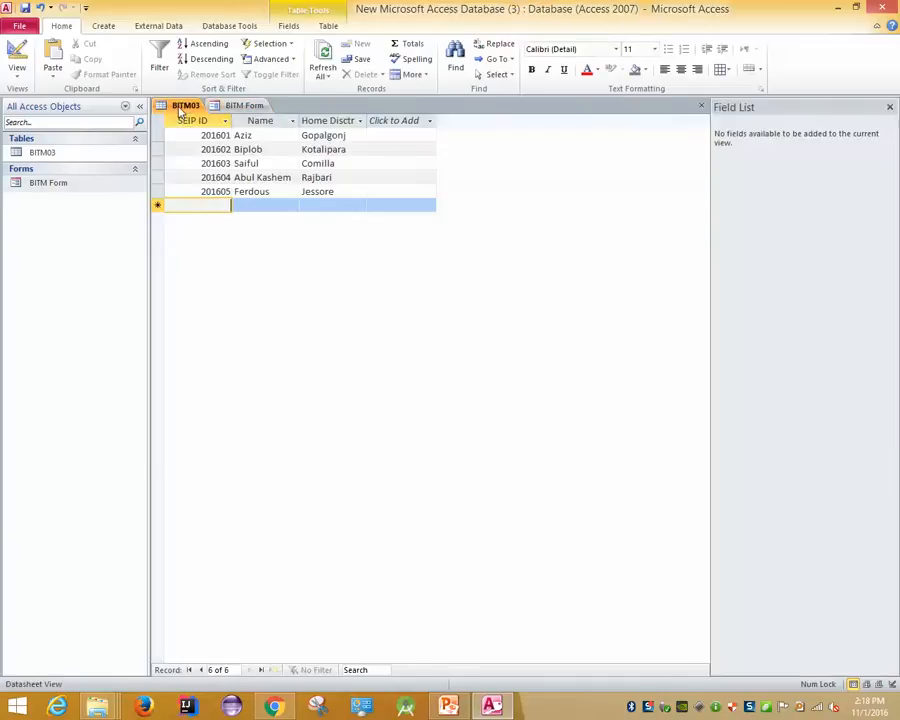
left_click(240, 105)
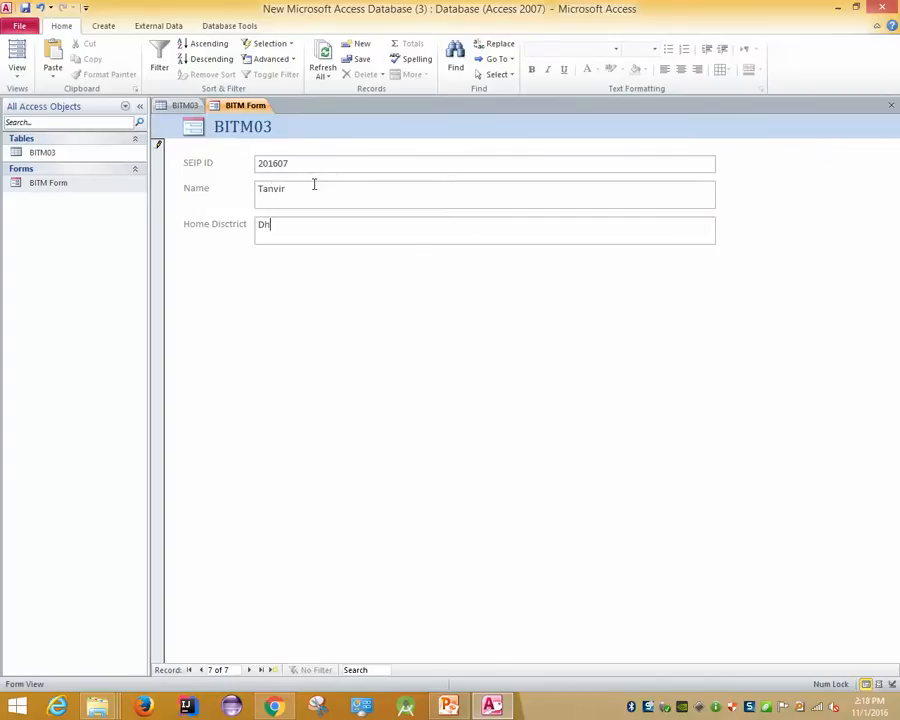
key("Tab")
Enter student 201608 with the student's name and Home Disctrict Shoriyotpur, save it, and view BITM03
type("1608")
left_click(184, 105)
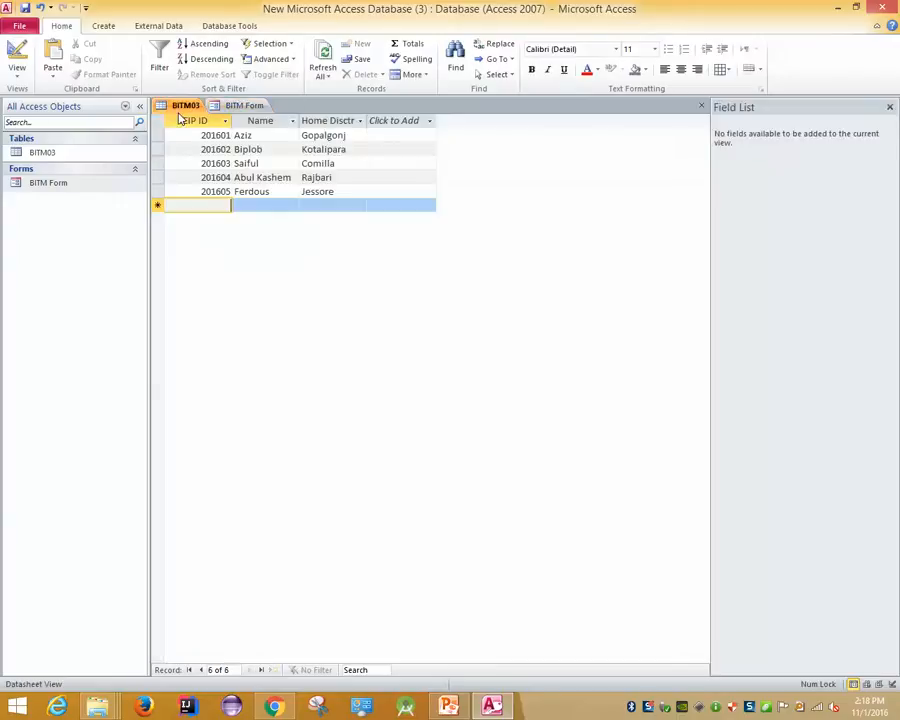
left_click(240, 106)
left_click(295, 192)
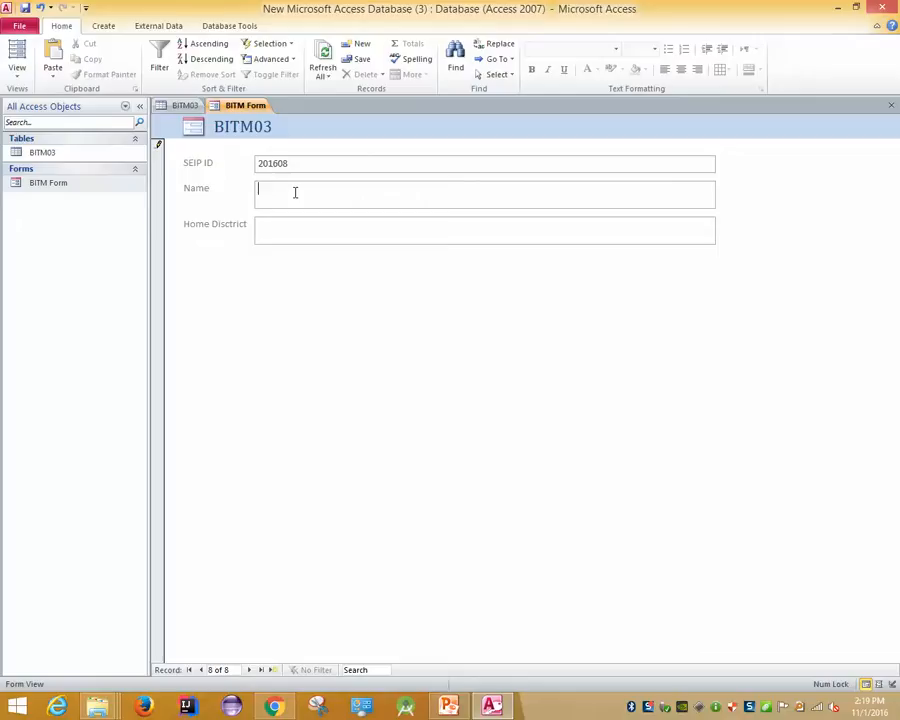
type("Ehtesham")
key("Tab")
type("Shoriyotpur")
key("Tab")
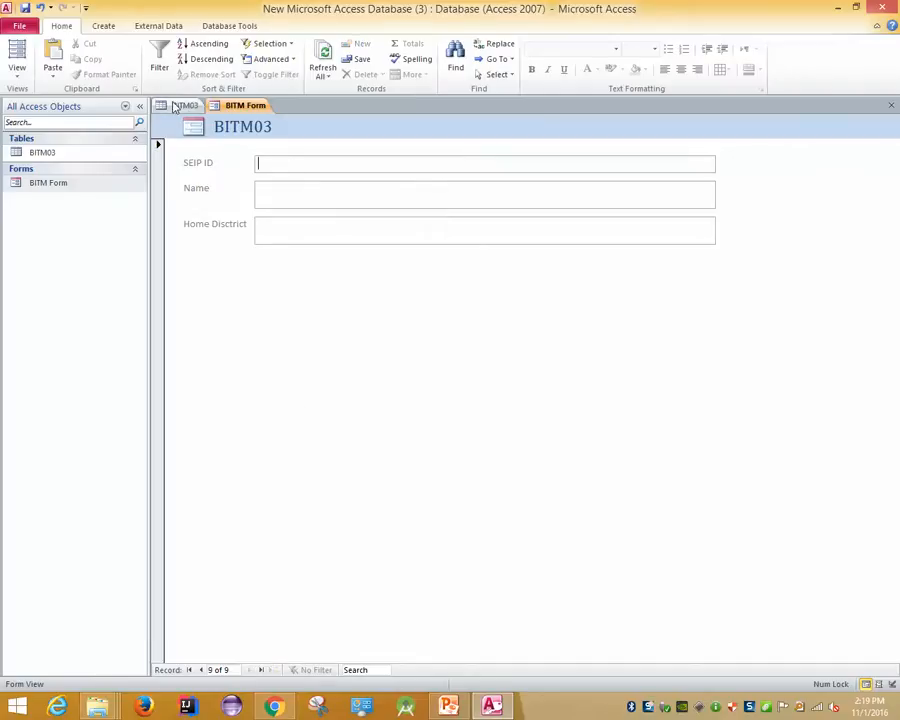
left_click(176, 106)
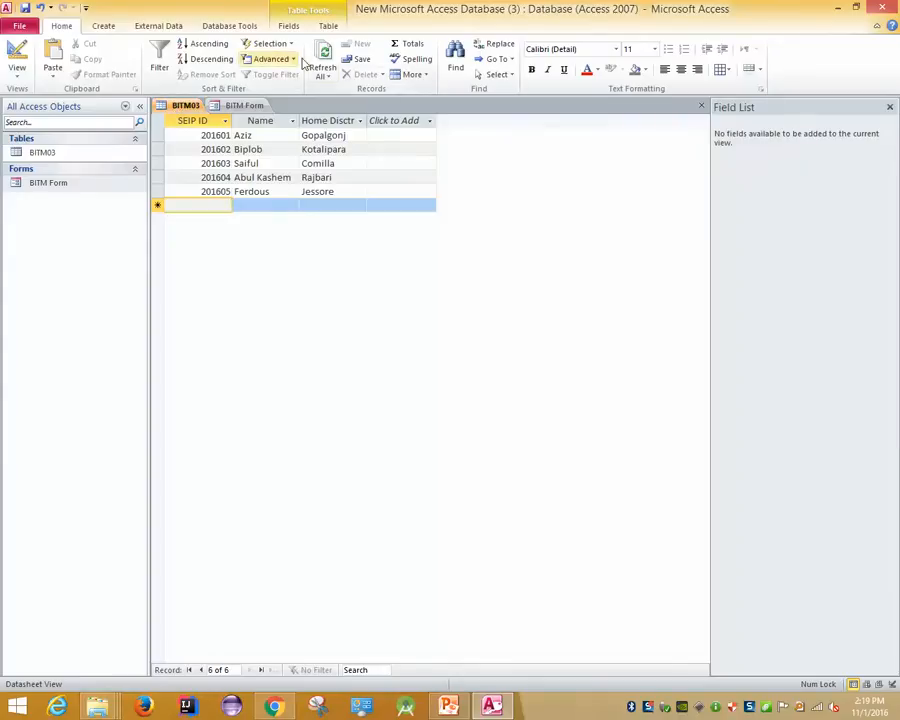
Refresh All to reload BITM03 with records 201601–201608, then return to BITM Form
left_click(323, 58)
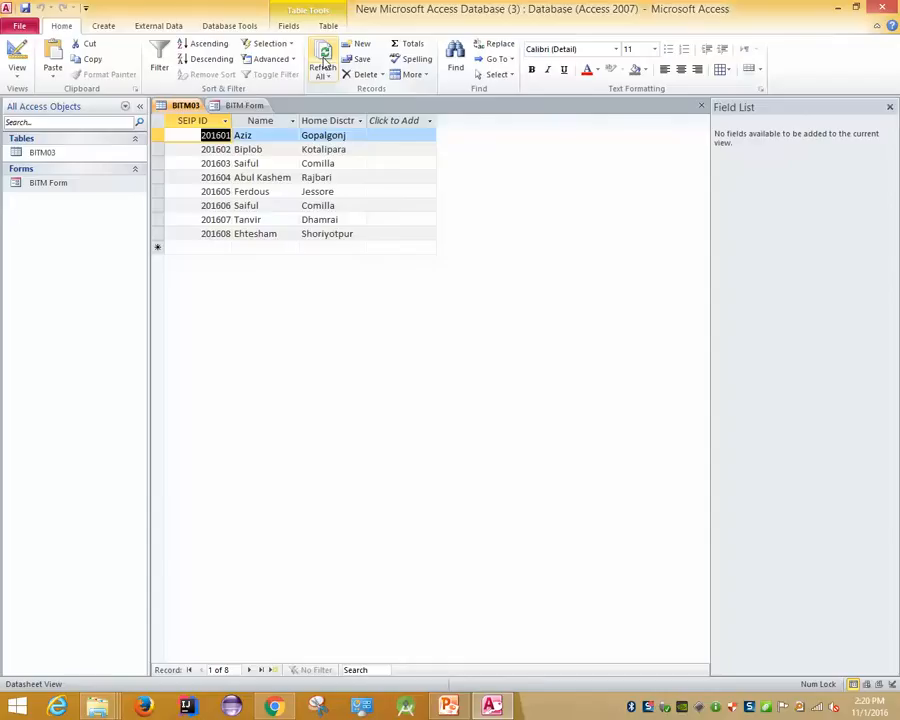
left_click(245, 105)
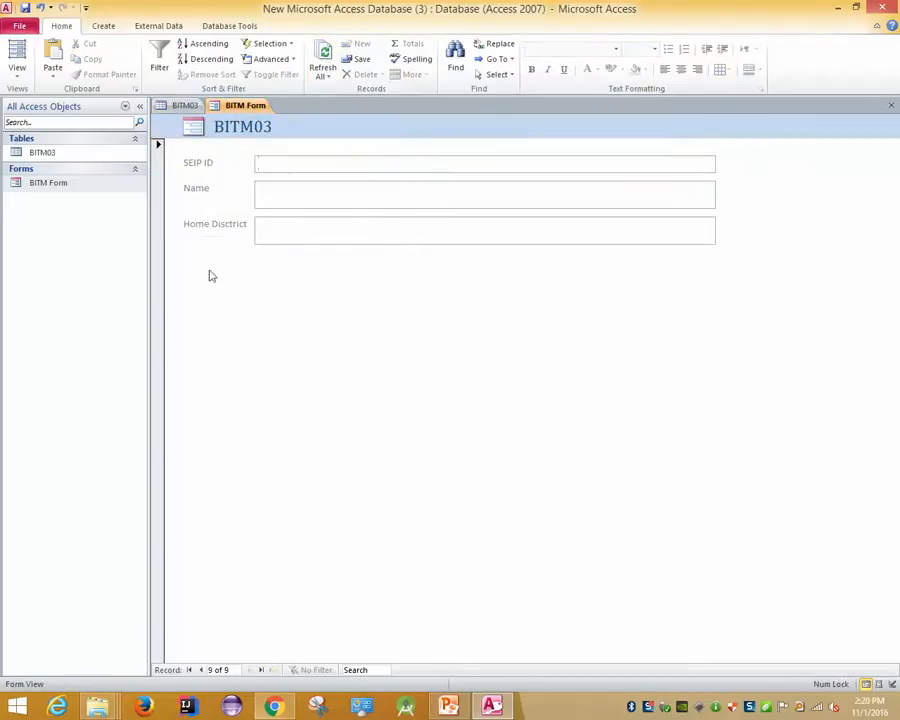
left_click(185, 106)
left_click(200, 233)
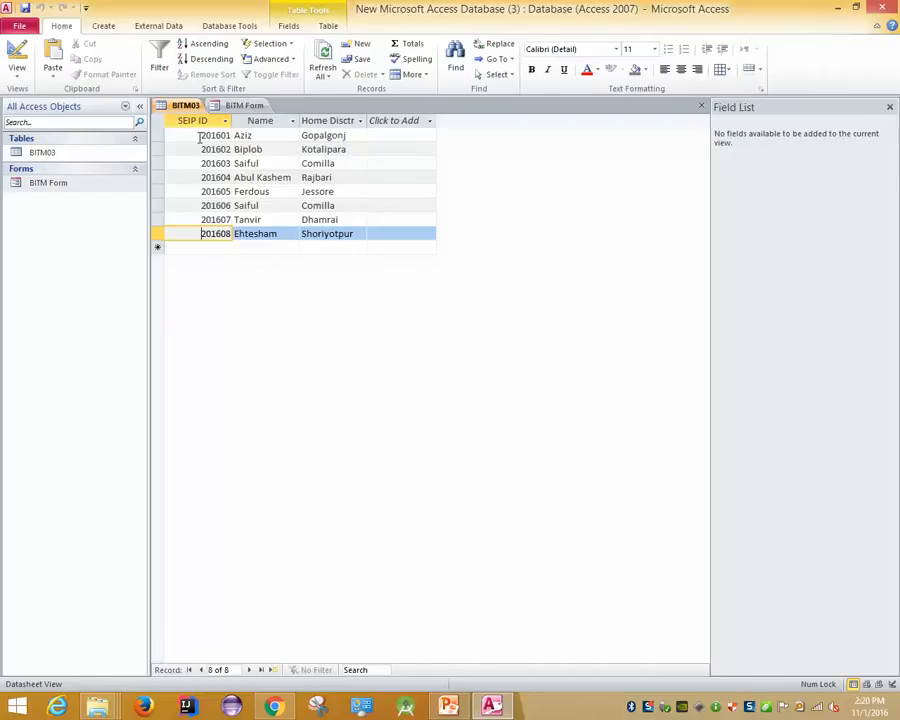
left_click(200, 135)
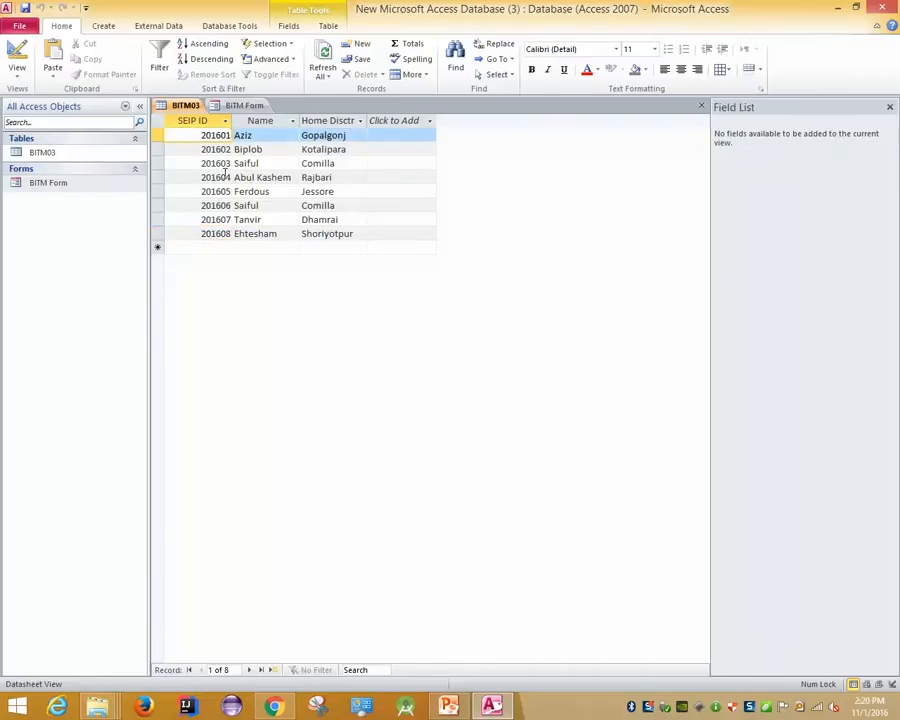
left_click(244, 105)
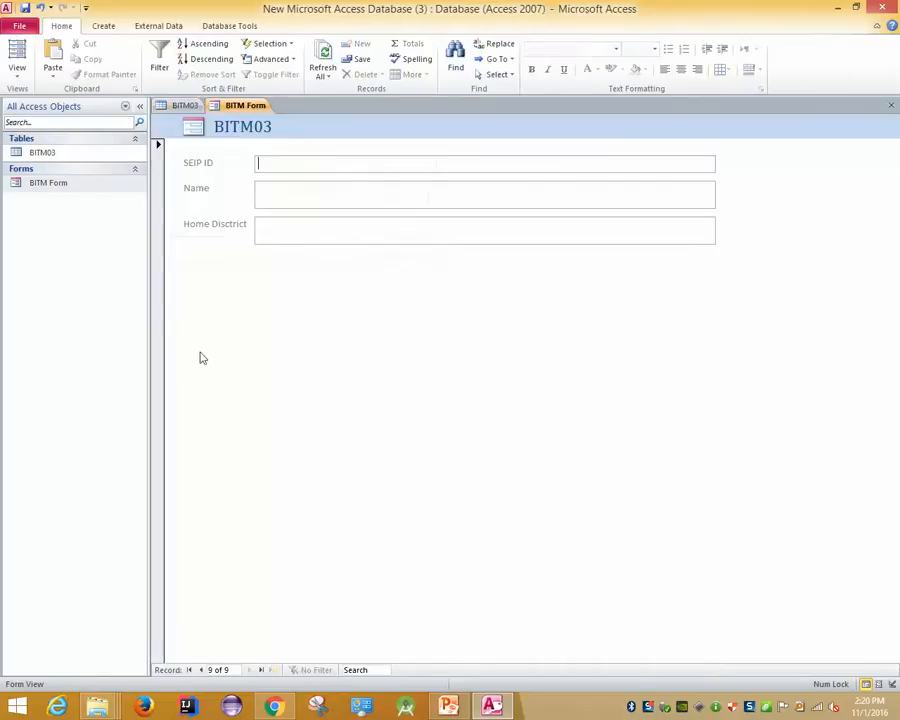
left_click(201, 670)
left_click(202, 670)
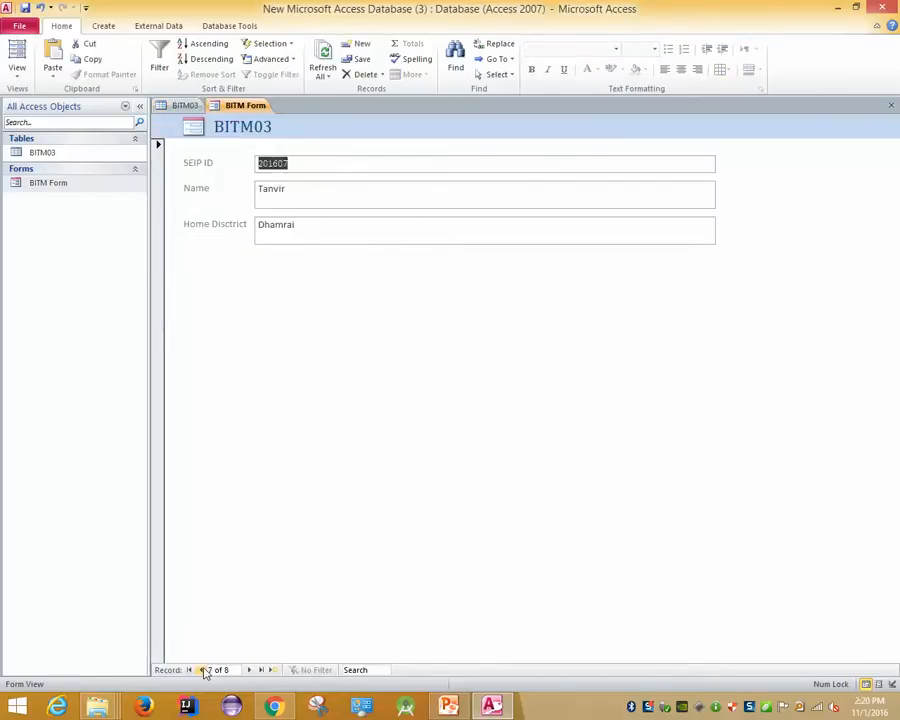
left_click(203, 670)
left_click(203, 670)
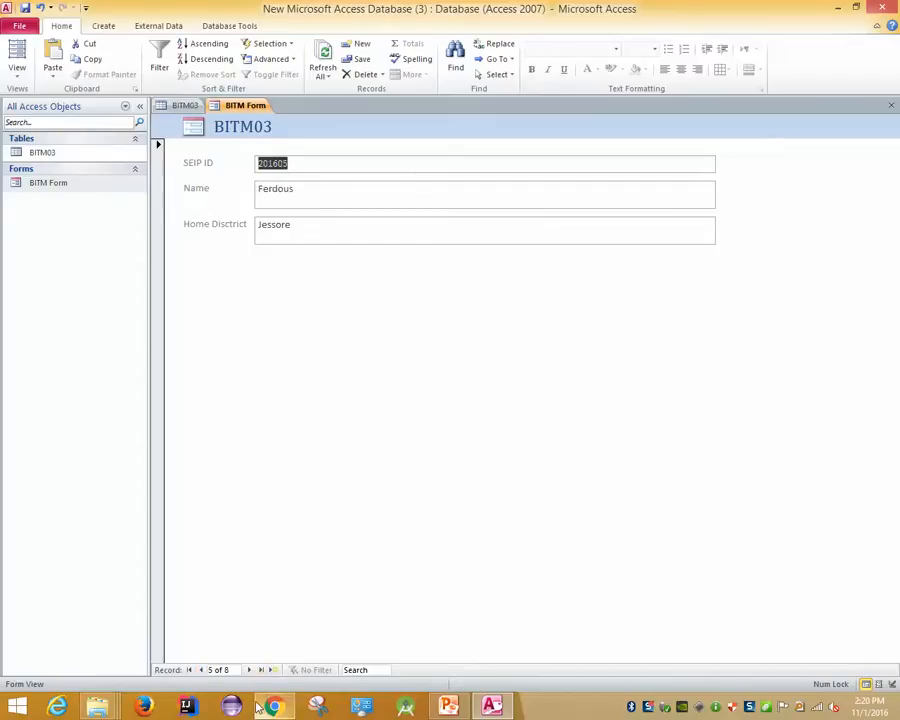
left_click(260, 671)
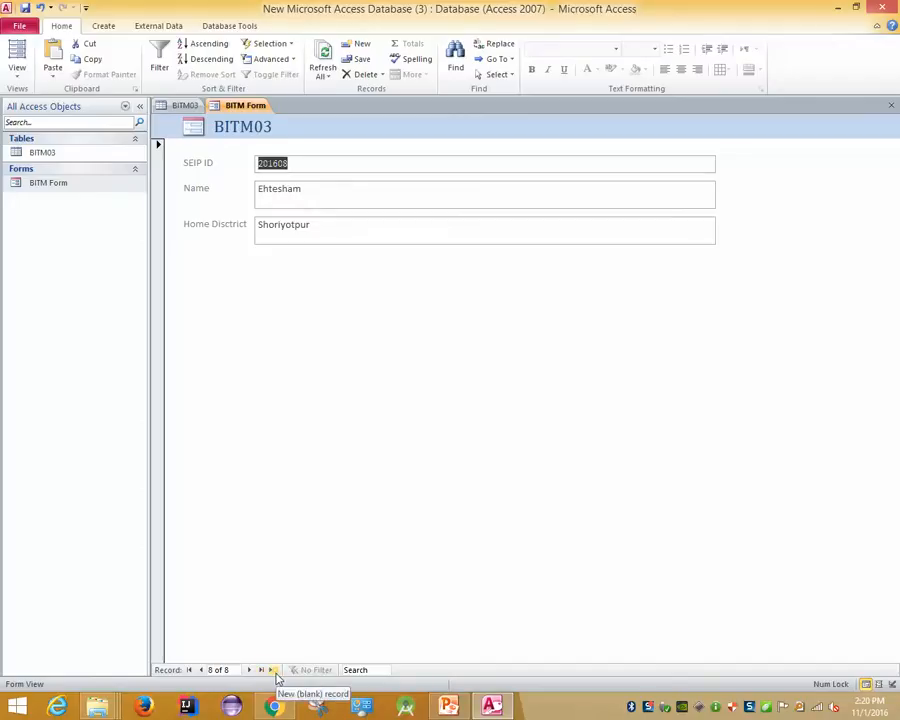
left_click(274, 672)
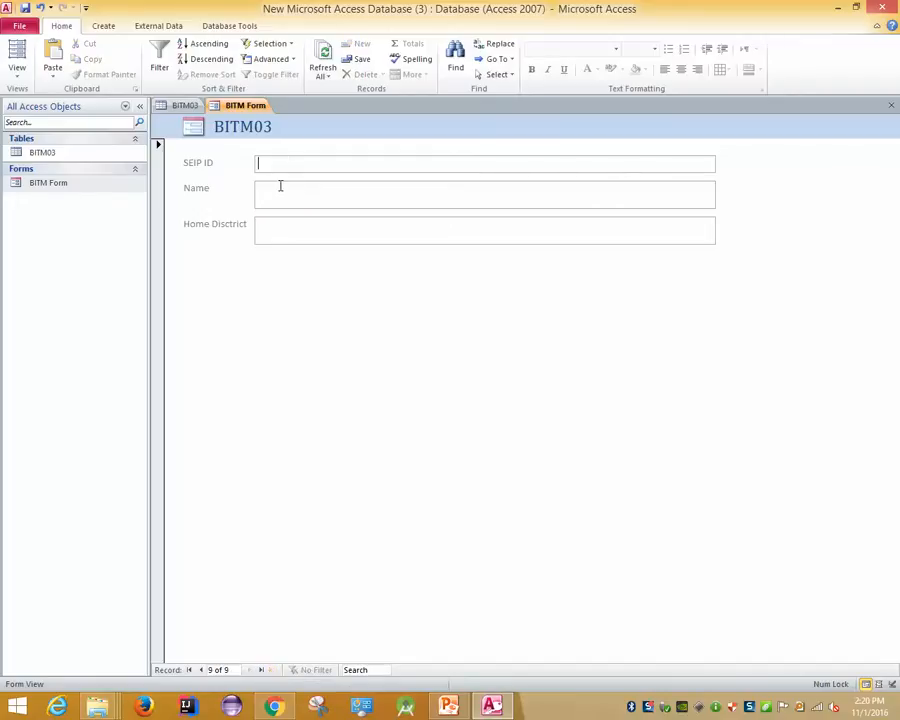
type("201609")
key("Tab")
type("20")
key("BackSpace")
key("BackSpace")
type("Monikrishnan")
key("Tab")
type("Nilphamari")
key("Tab")
left_click(185, 105)
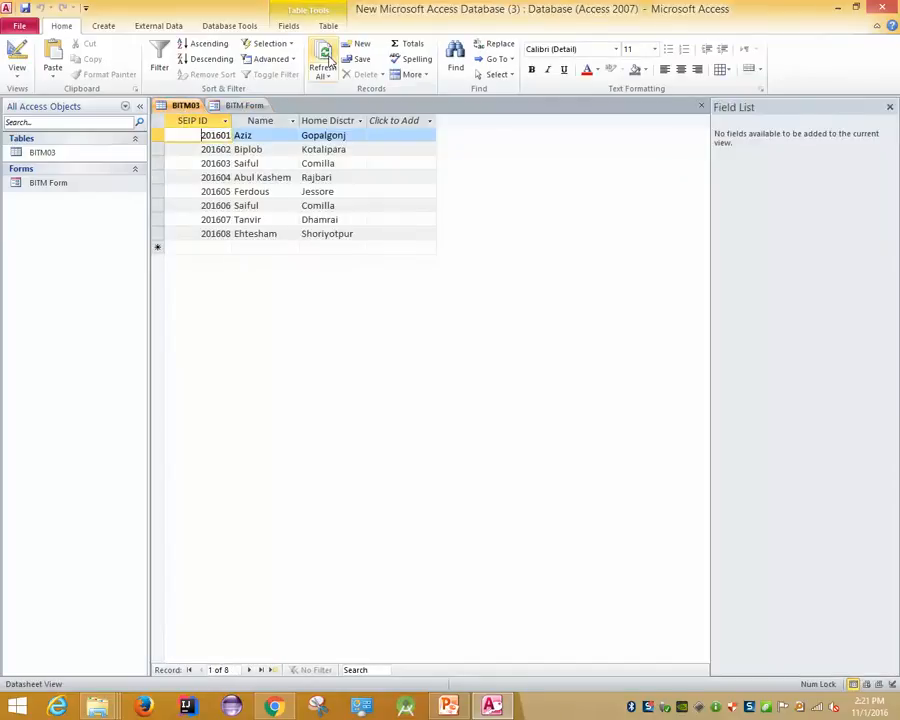
Refresh BITM03 to show record 201609, then return to BITM Form's Home Disctrict field
left_click(324, 60)
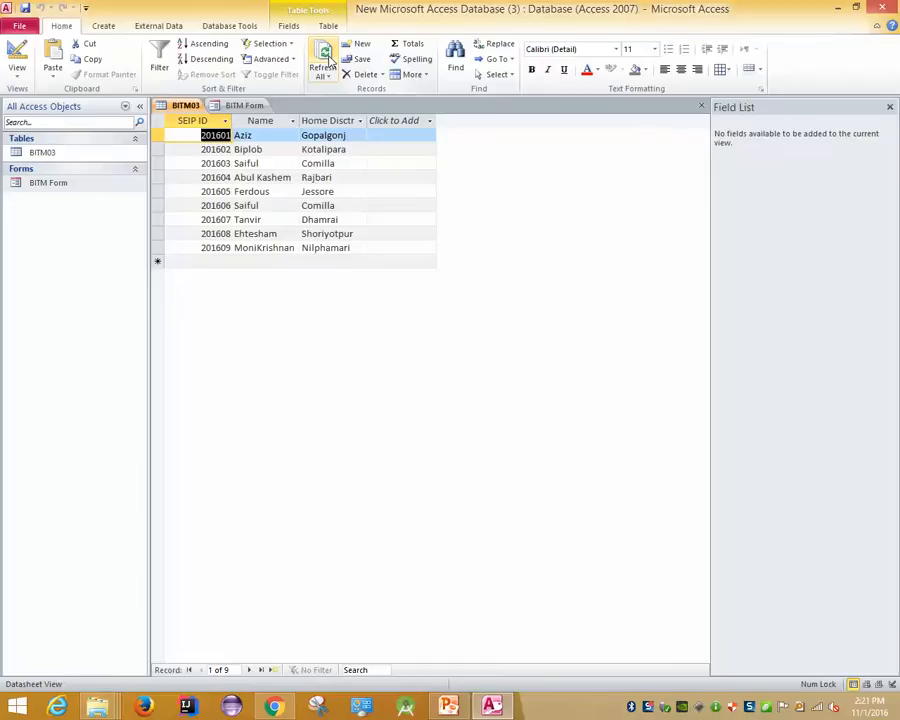
left_click(240, 105)
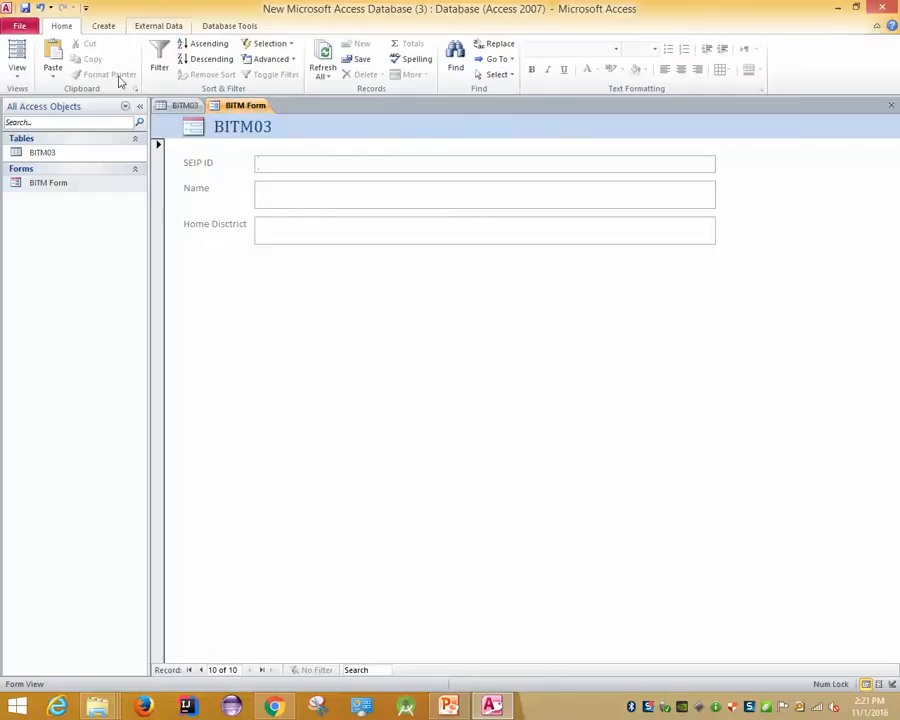
left_click(108, 25)
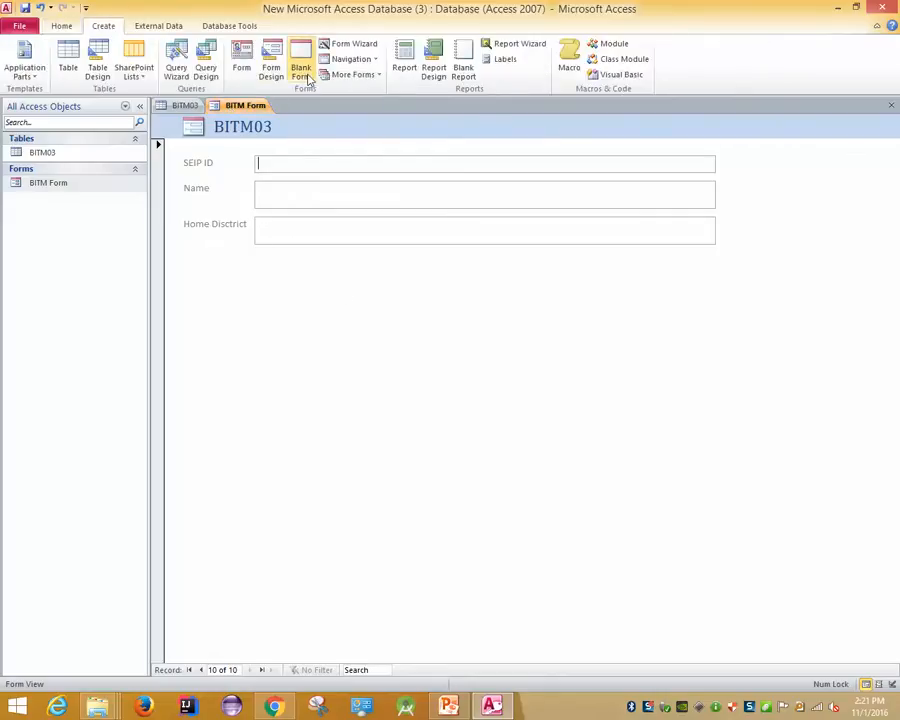
left_click(301, 227)
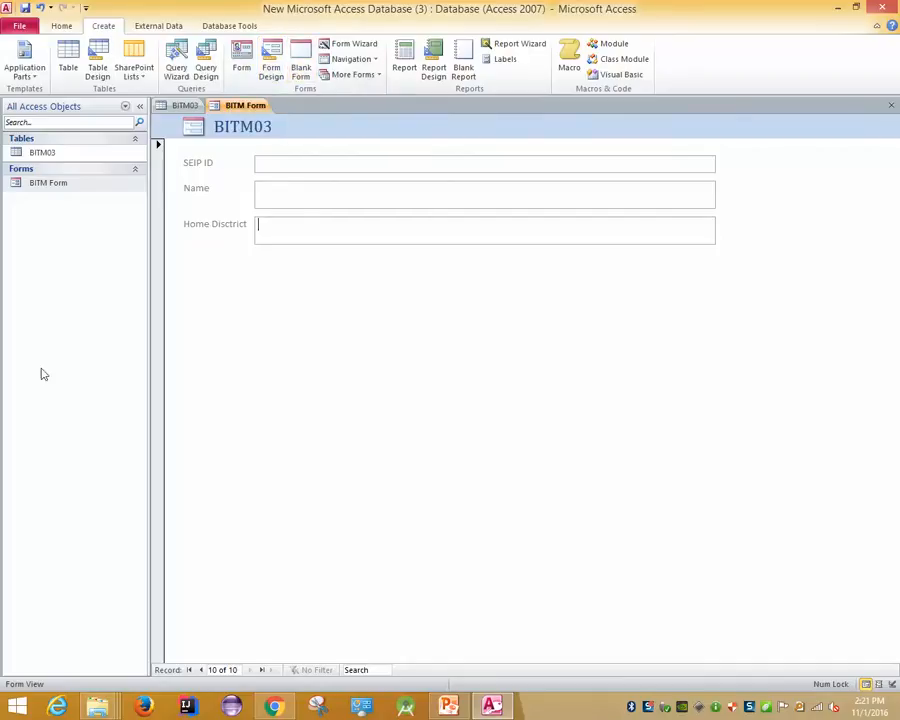
right_click(325, 297)
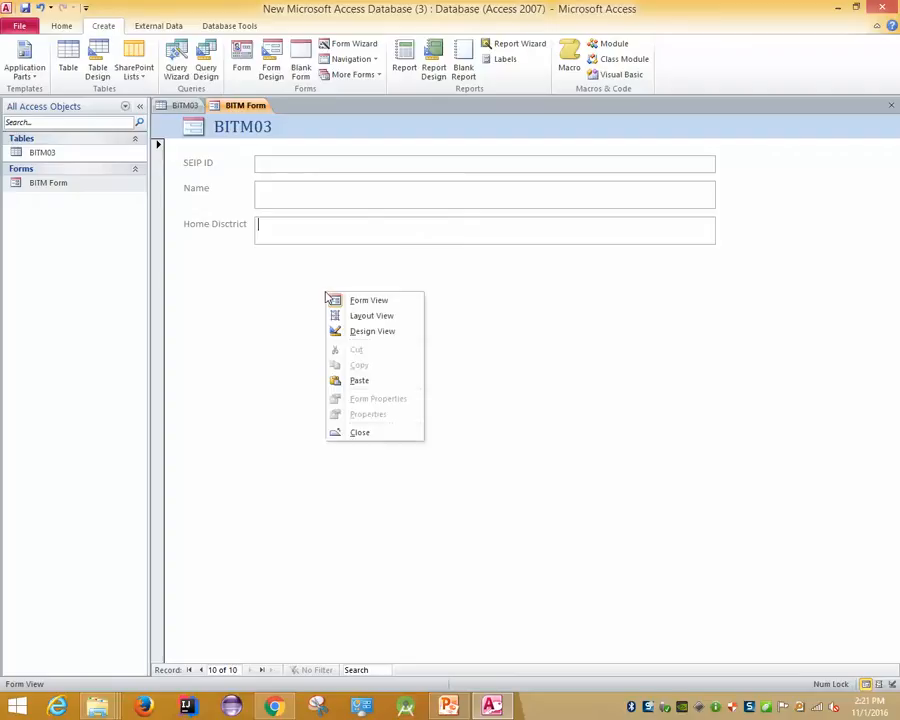
left_click(393, 332)
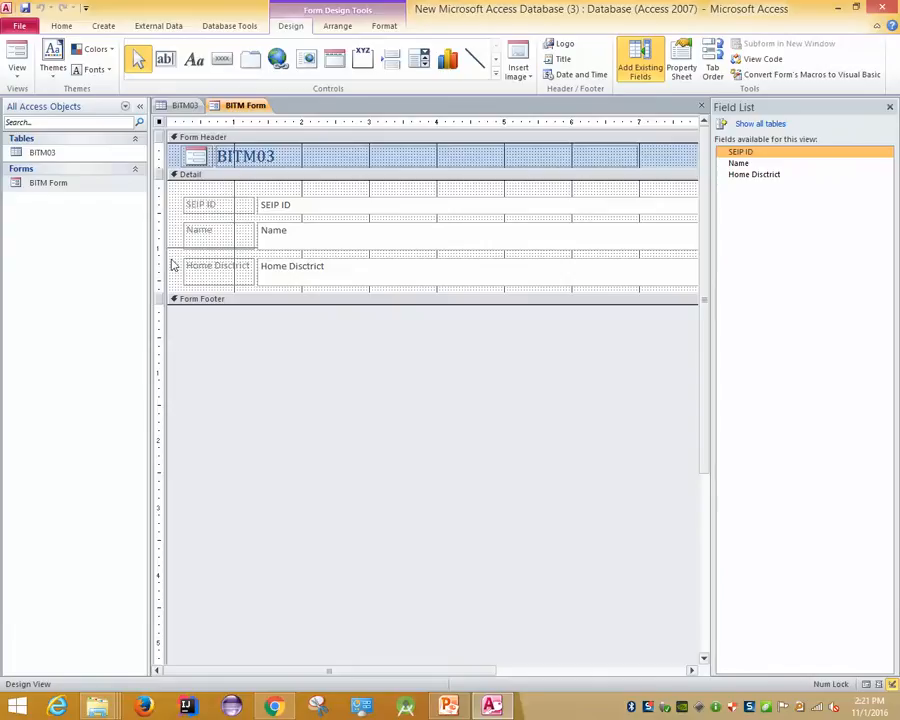
left_click(15, 66)
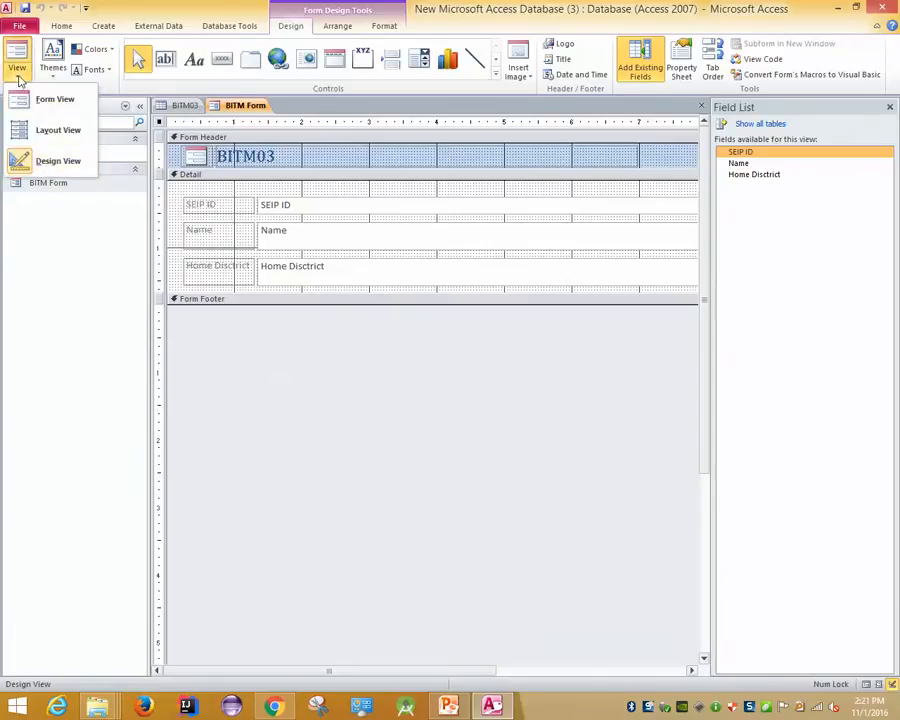
left_click(50, 160)
left_click(497, 75)
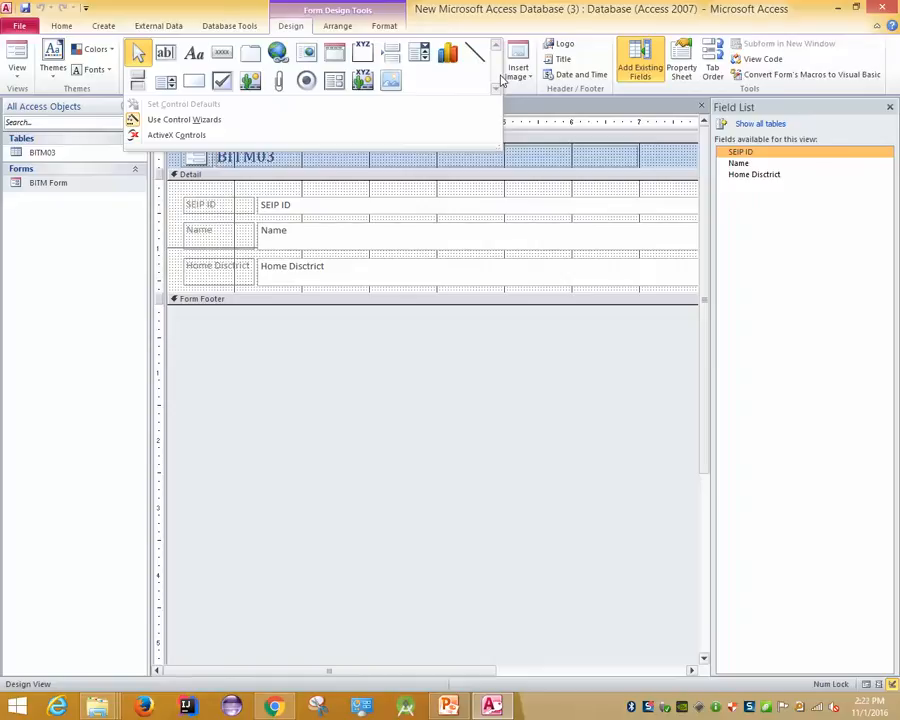
left_click(329, 346)
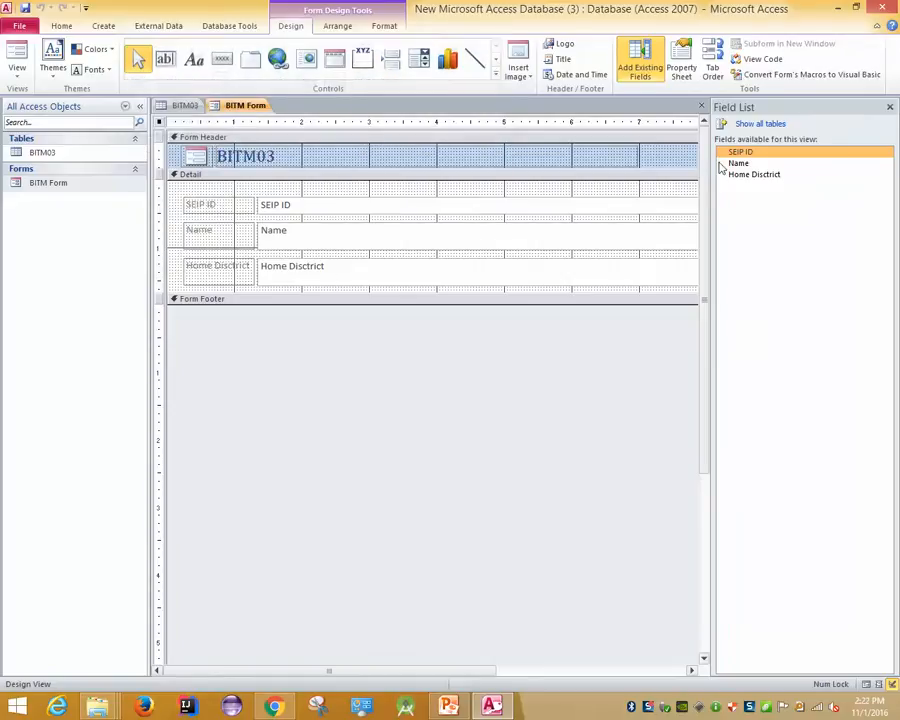
left_click(713, 67)
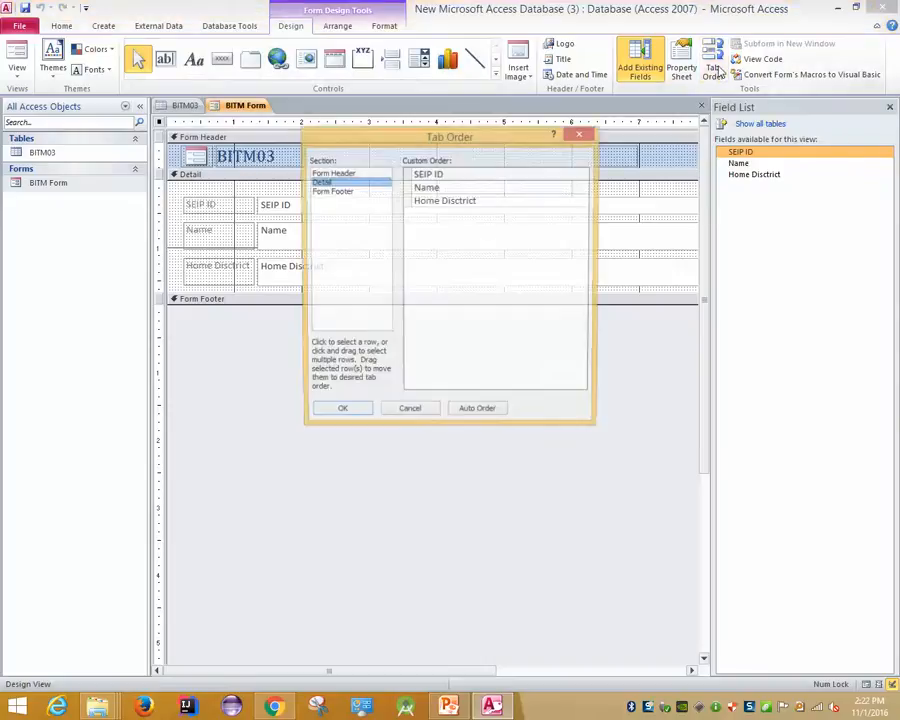
left_click(432, 415)
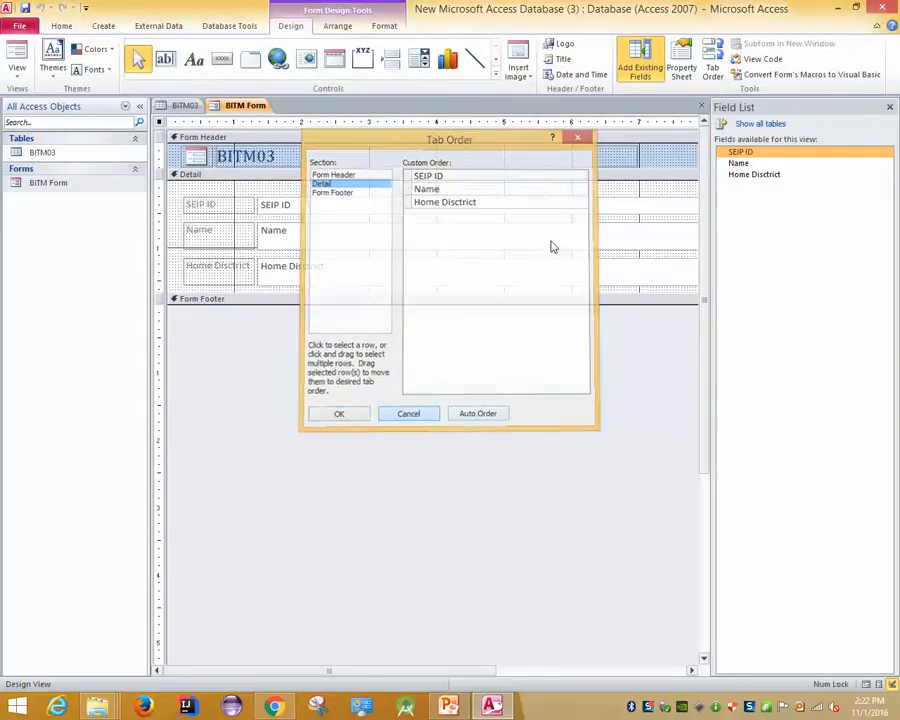
left_click(17, 72)
left_click(24, 99)
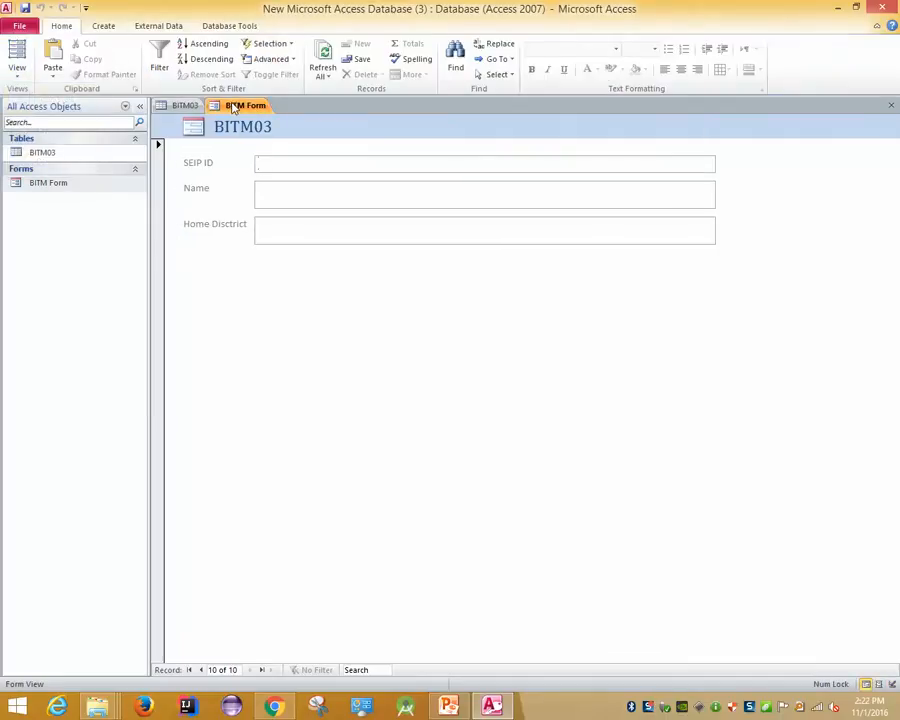
From the BITM03 table, launch the Simple Query Wizard and move its window down and left
left_click(184, 106)
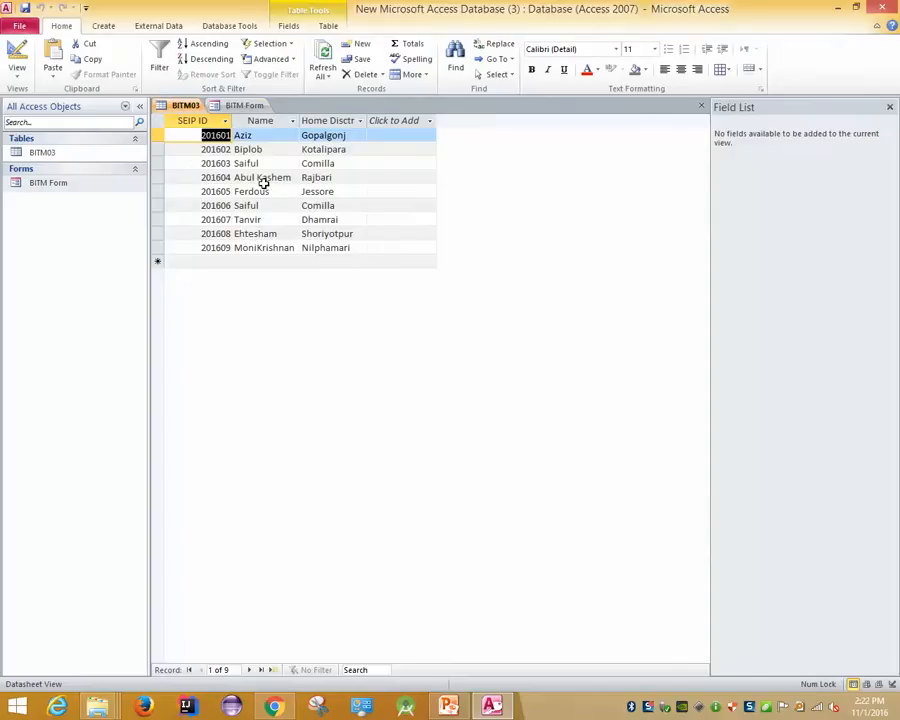
left_click(103, 26)
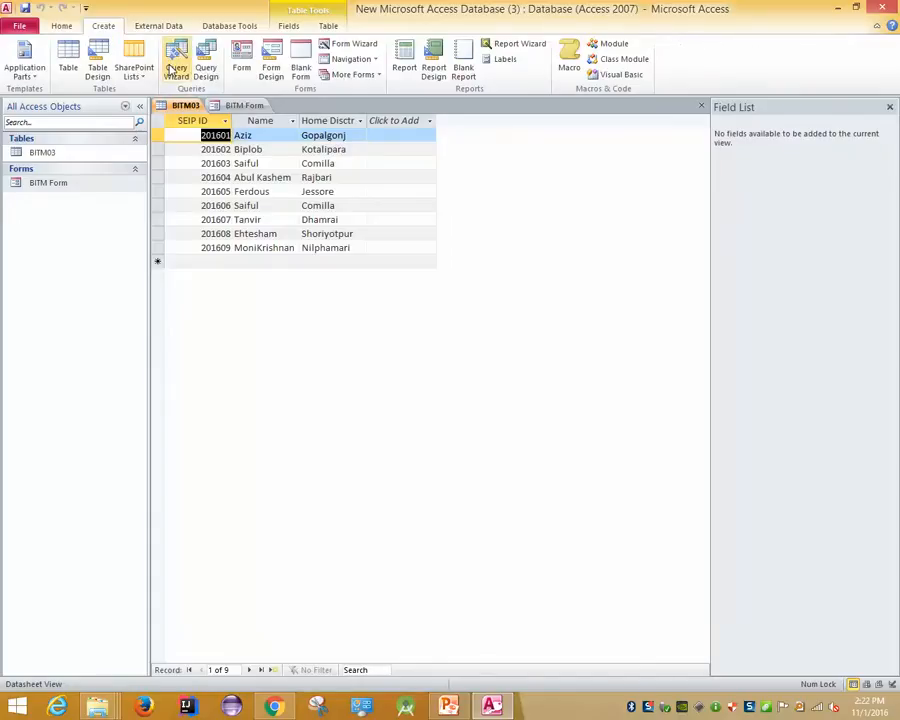
left_click(176, 70)
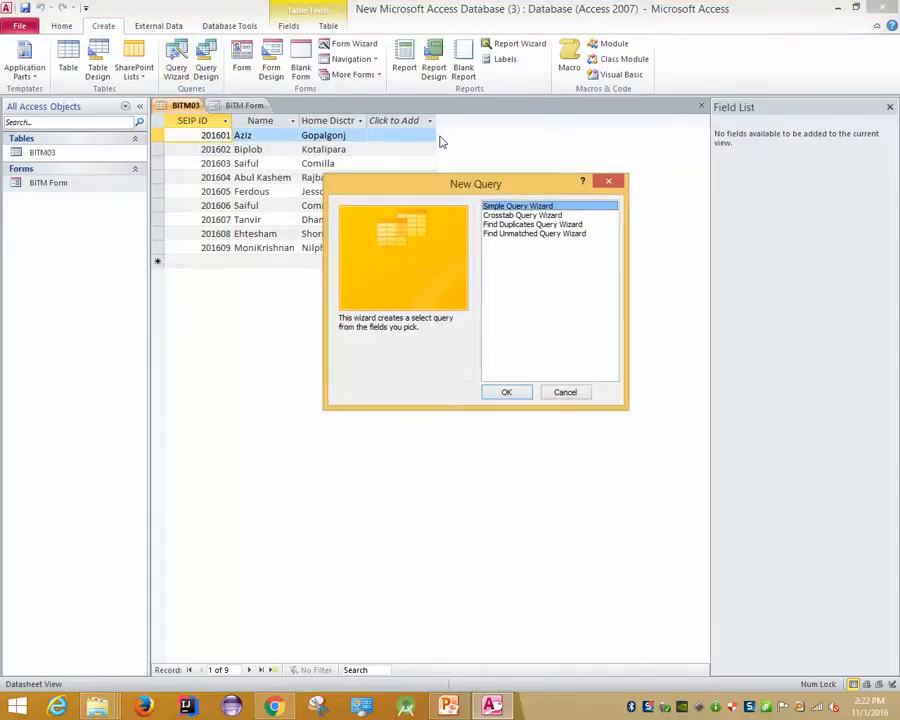
left_click(578, 396)
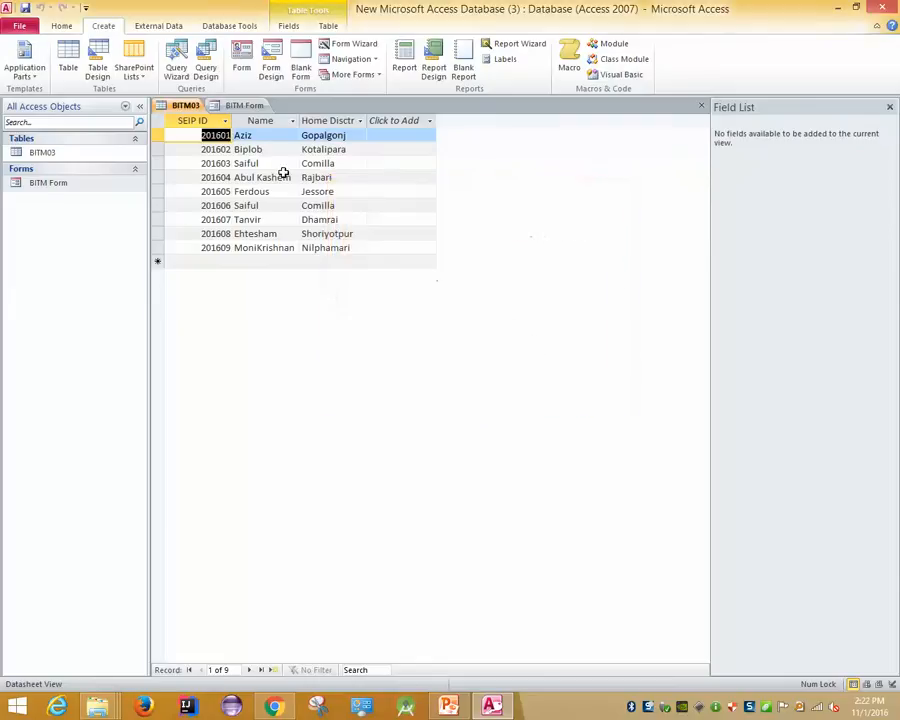
left_click(177, 78)
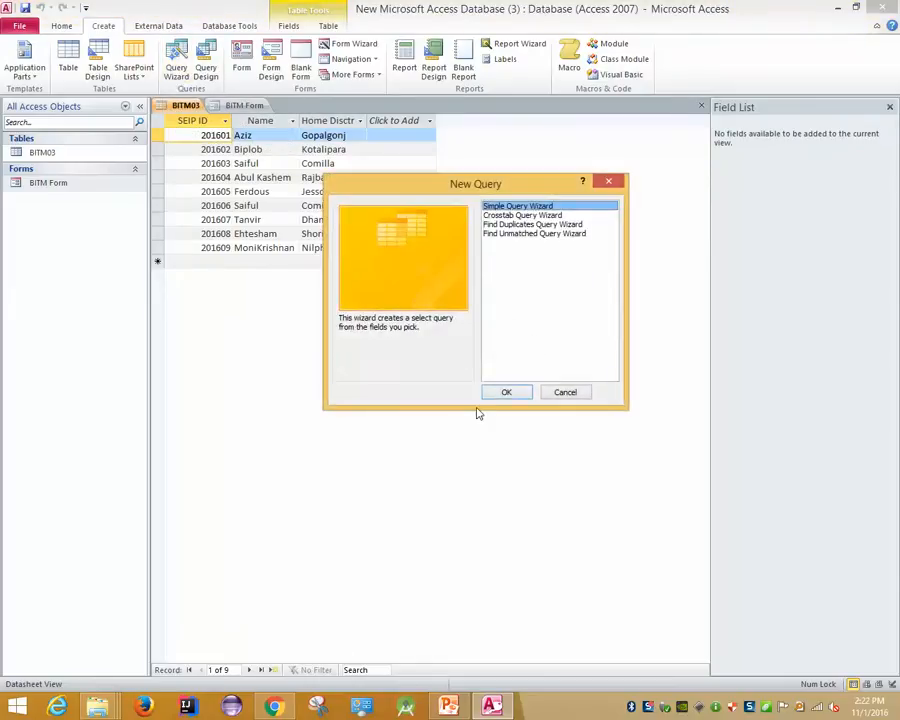
left_click(508, 391)
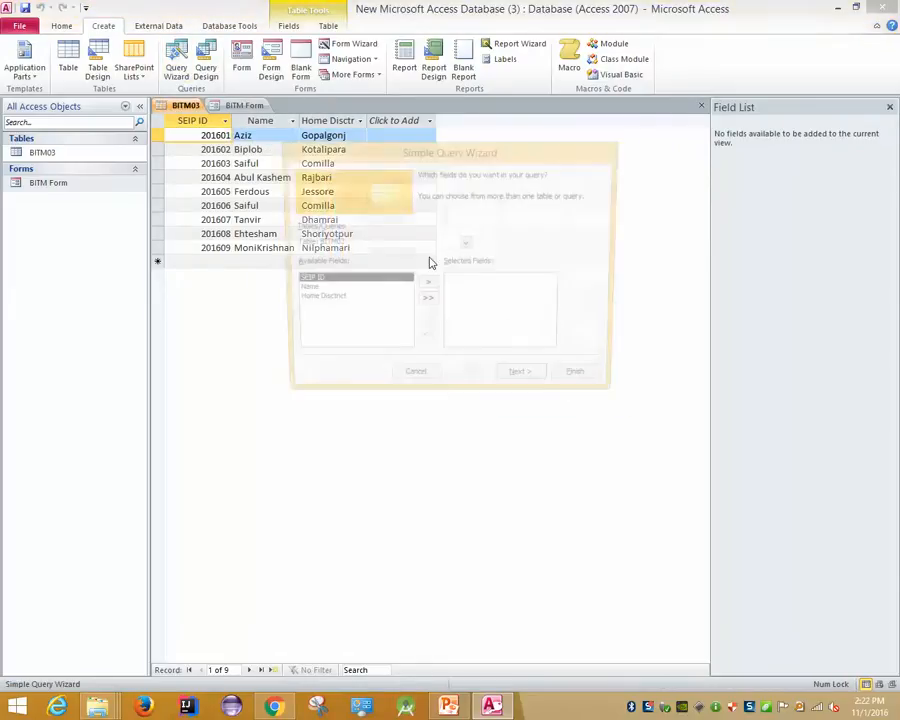
left_click_drag(426, 156, 307, 284)
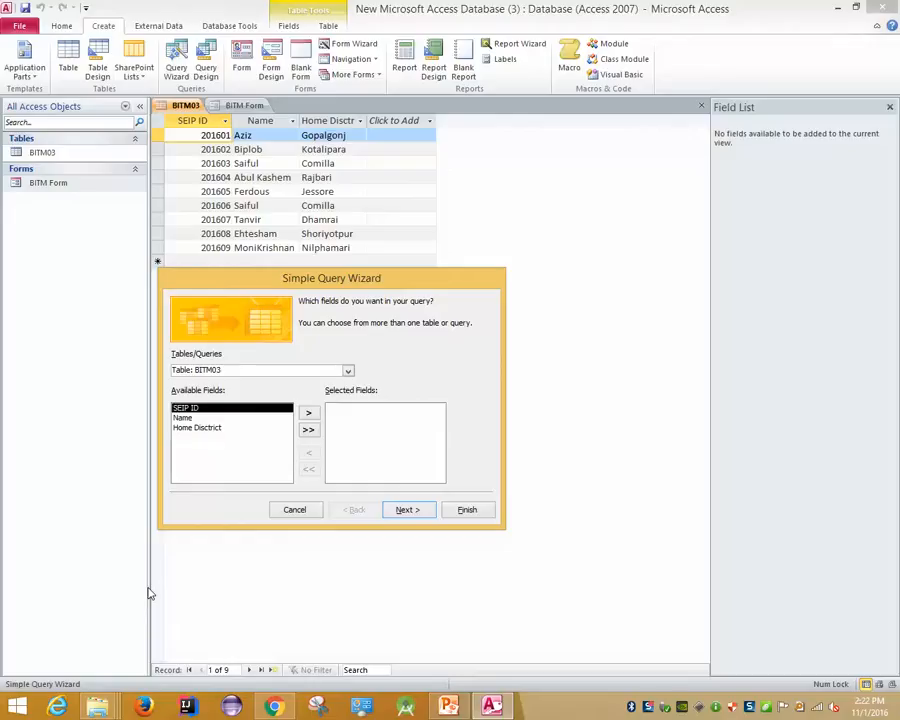
Add the SEIP ID and Name fields, keep the title 'BITM03 Query', and finish the wizard
left_click(308, 413)
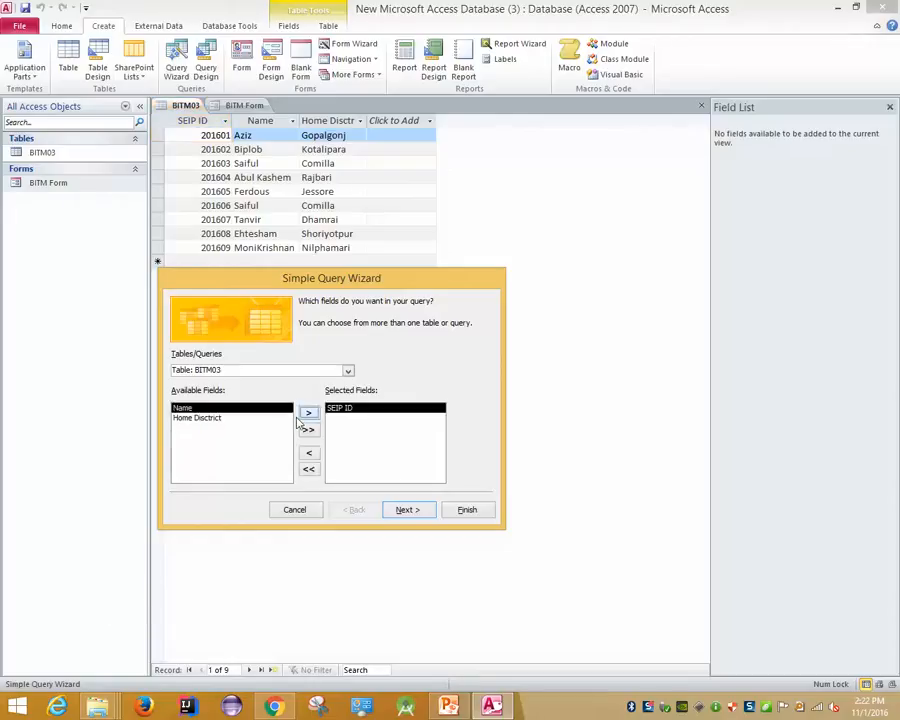
left_click(309, 414)
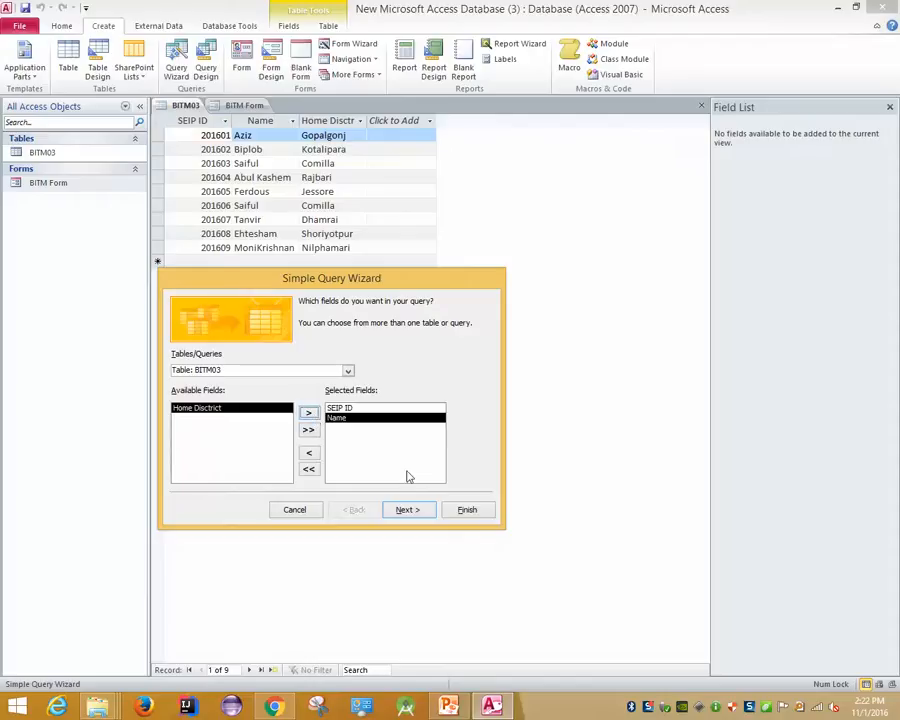
left_click(404, 510)
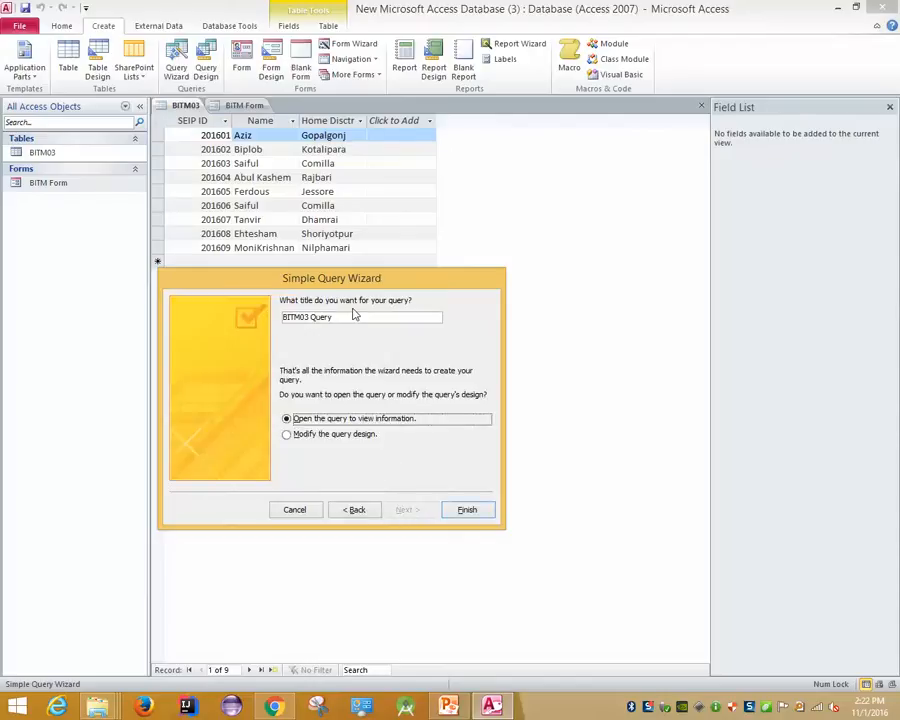
left_click(358, 314)
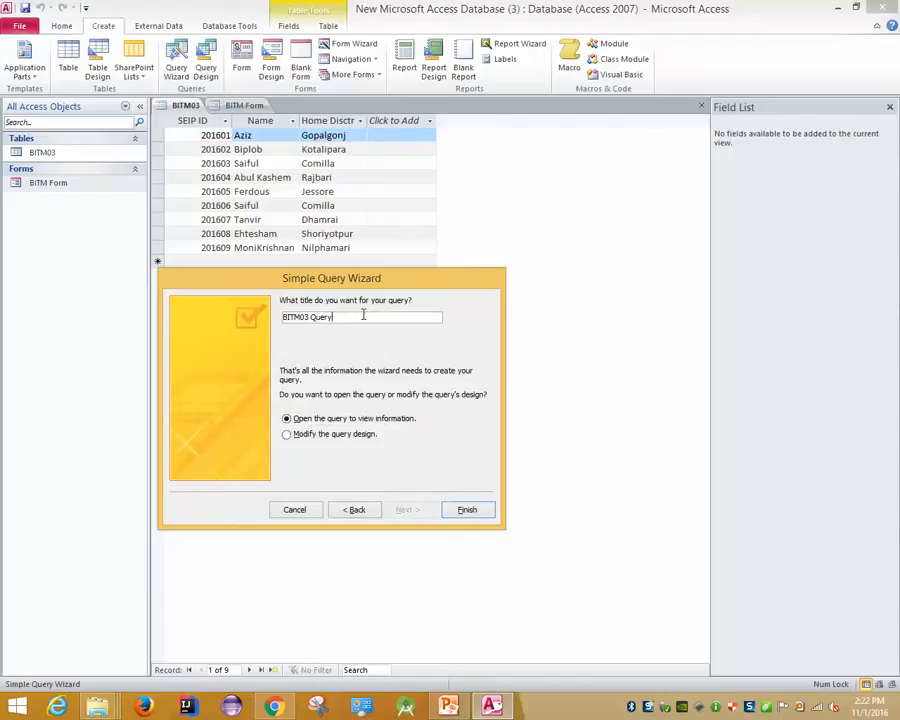
left_click(455, 511)
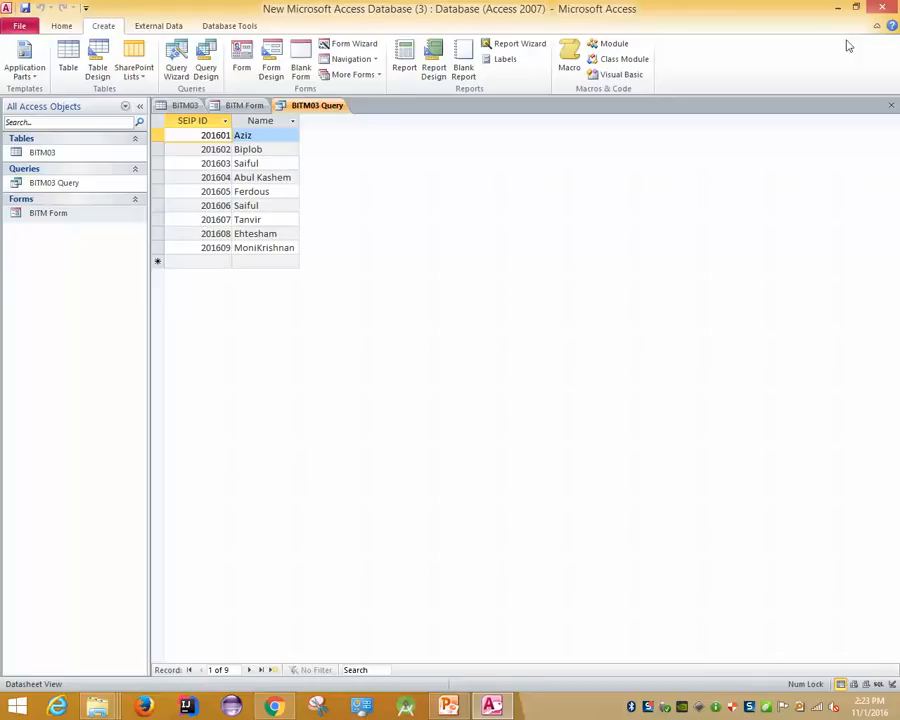
left_click(518, 328)
left_click(192, 180)
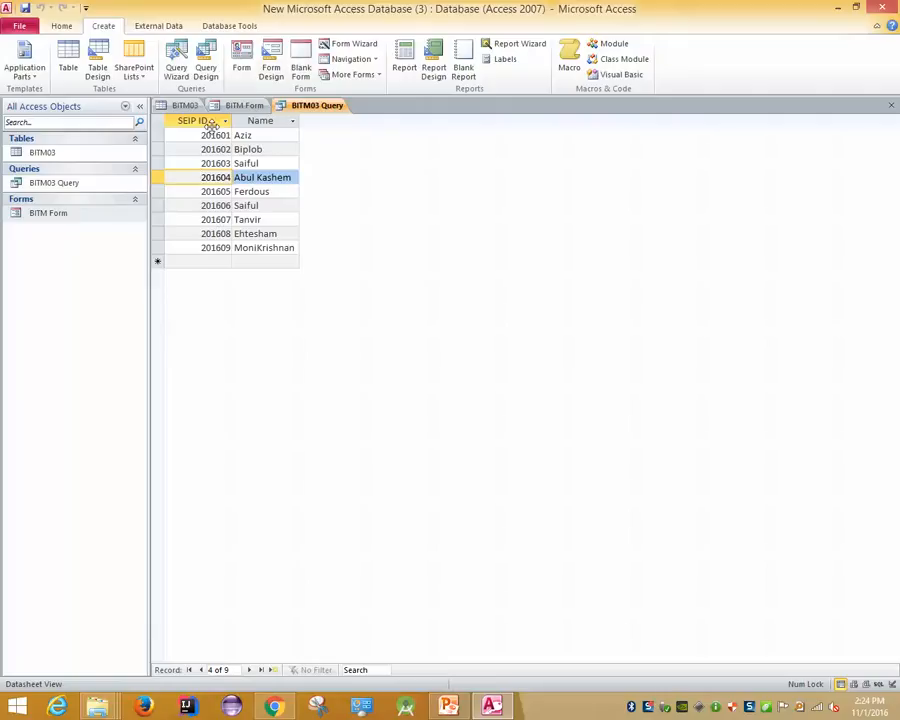
Select the Name column and look at its filter list without applying anything
left_click(263, 121)
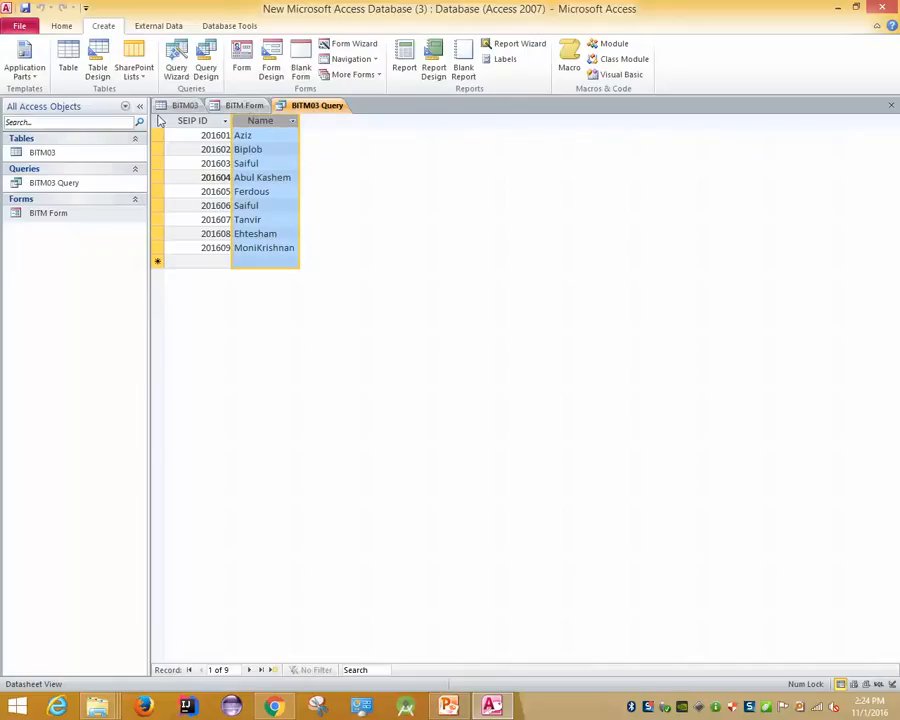
key("ctrl+a")
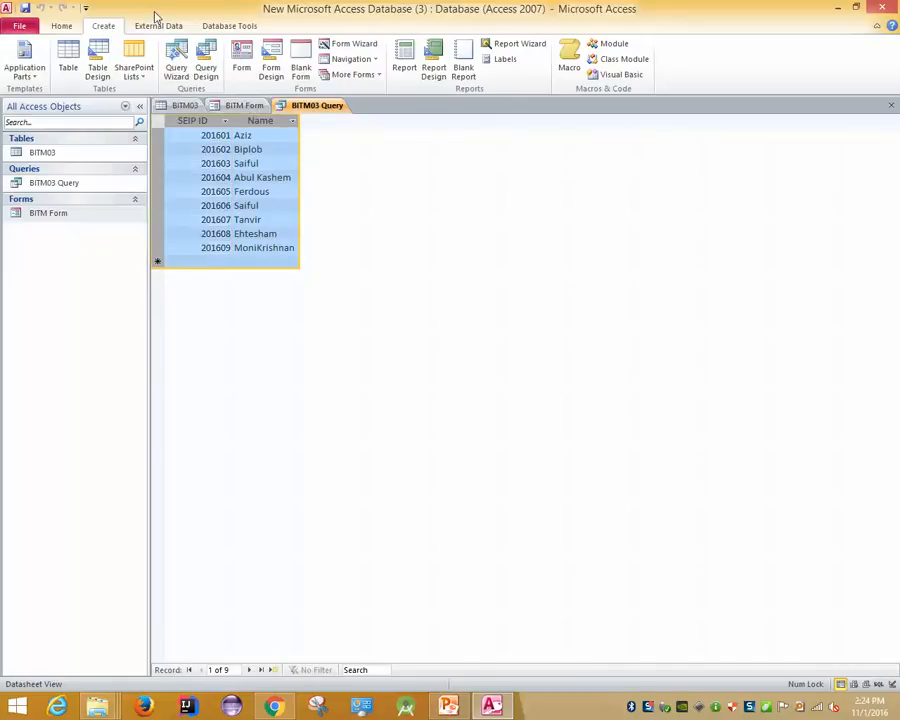
left_click(264, 121)
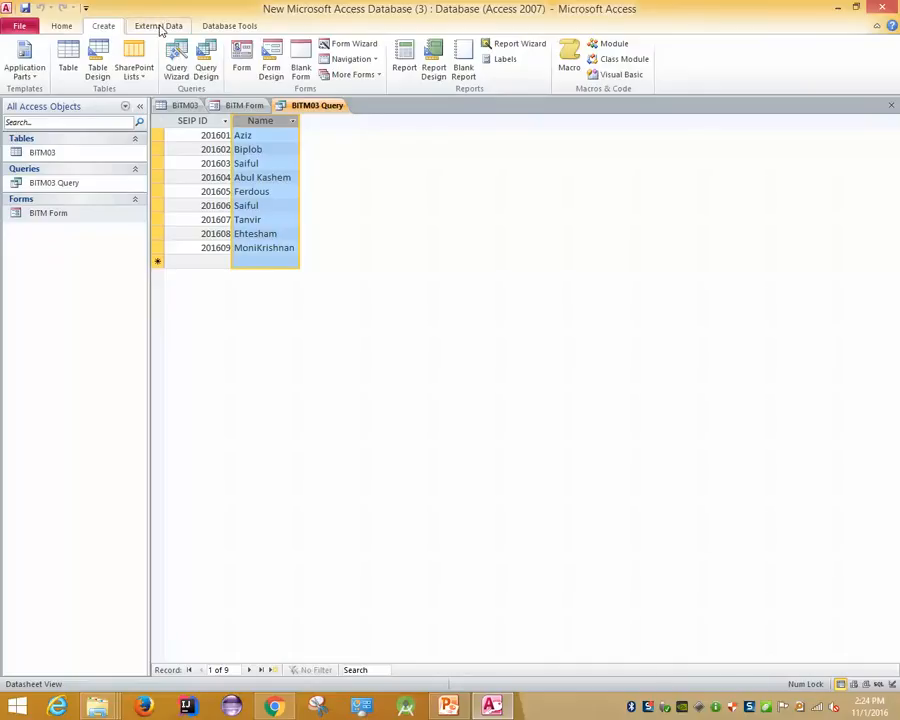
left_click(61, 30)
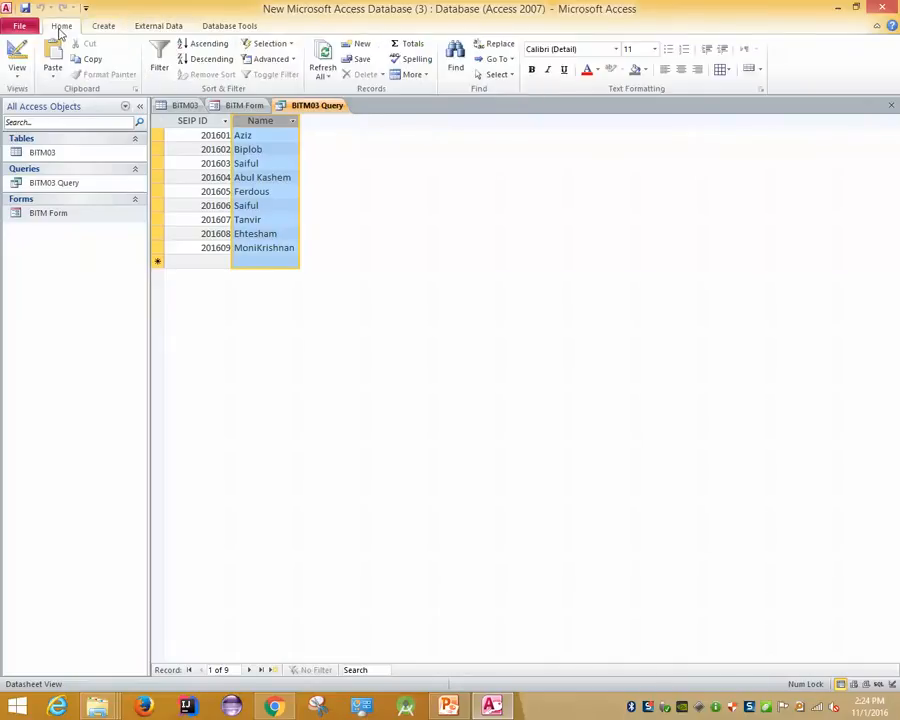
left_click(166, 78)
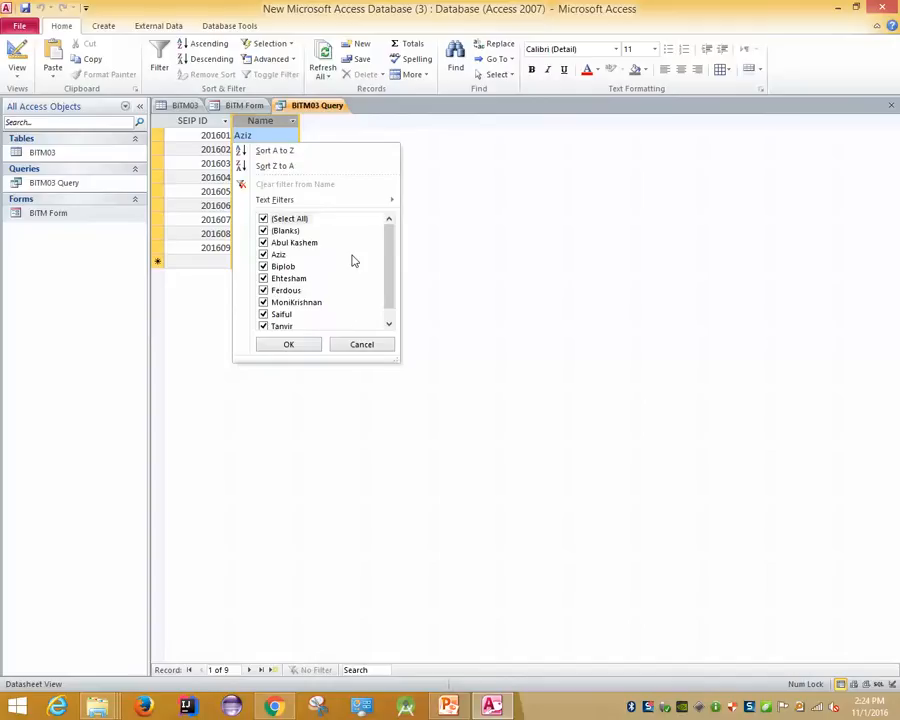
left_click(361, 345)
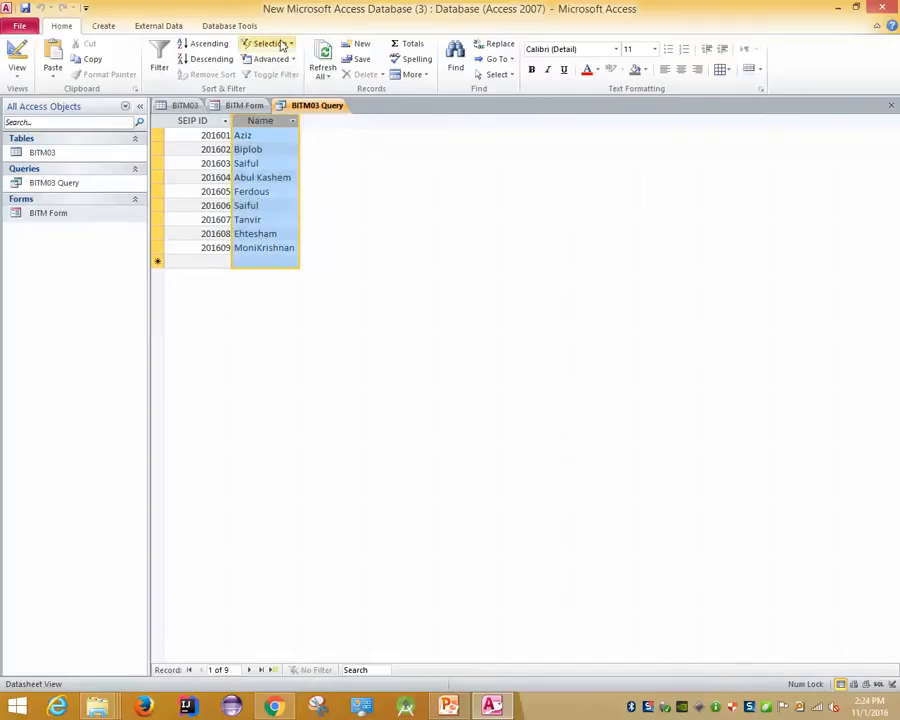
Look at the Selection filter choices, then open and close an Advanced Filter/Sort design
left_click(283, 45)
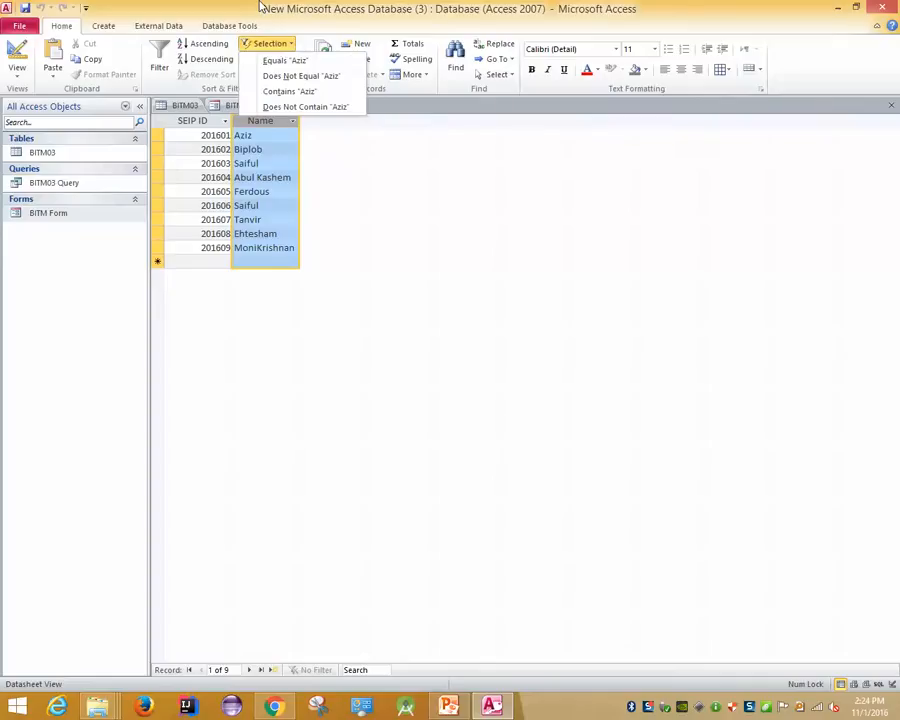
left_click(263, 6)
left_click(295, 60)
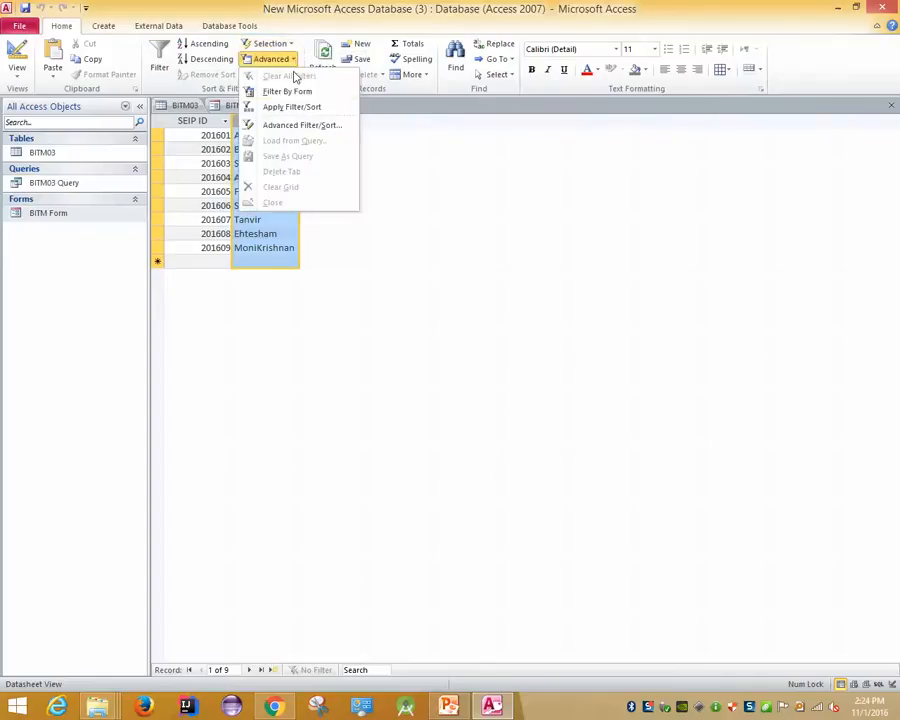
left_click(326, 127)
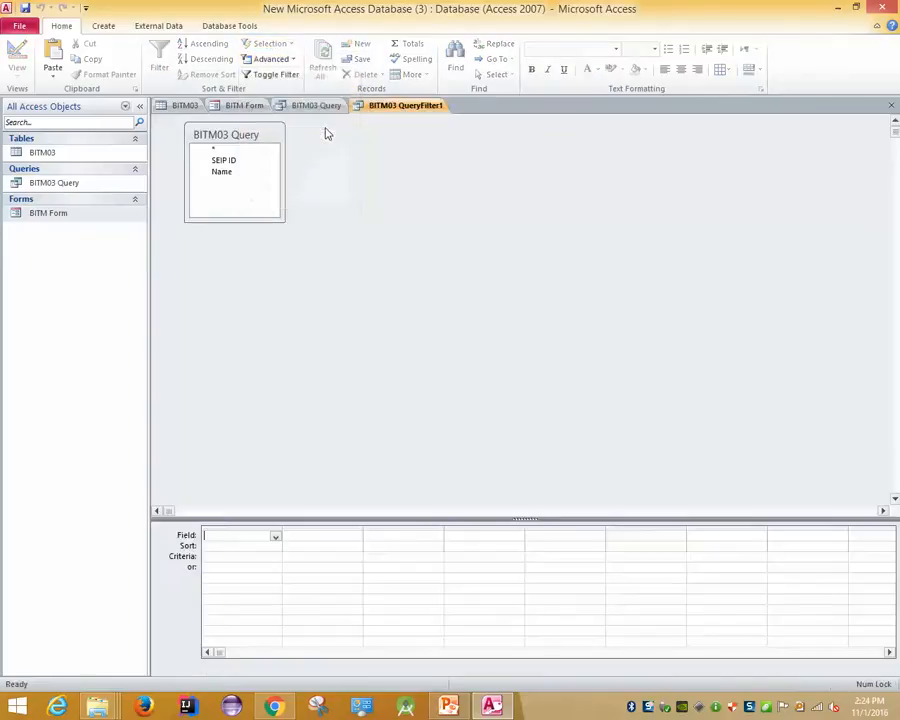
right_click(431, 105)
left_click(440, 125)
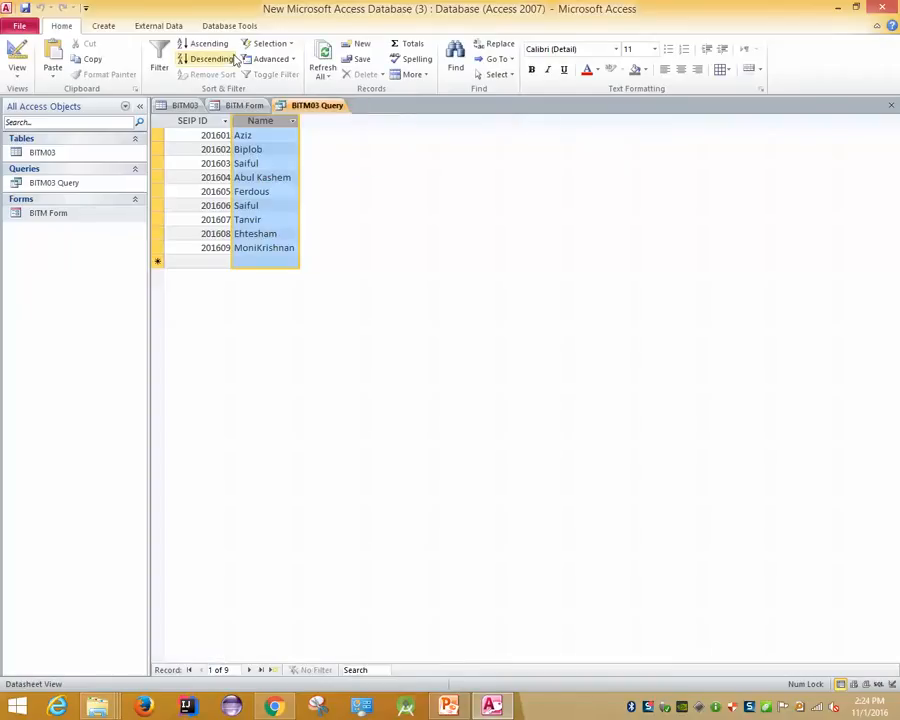
Try Filter By Form and Advanced Filter/Sort again, closing both without filtering
left_click(290, 60)
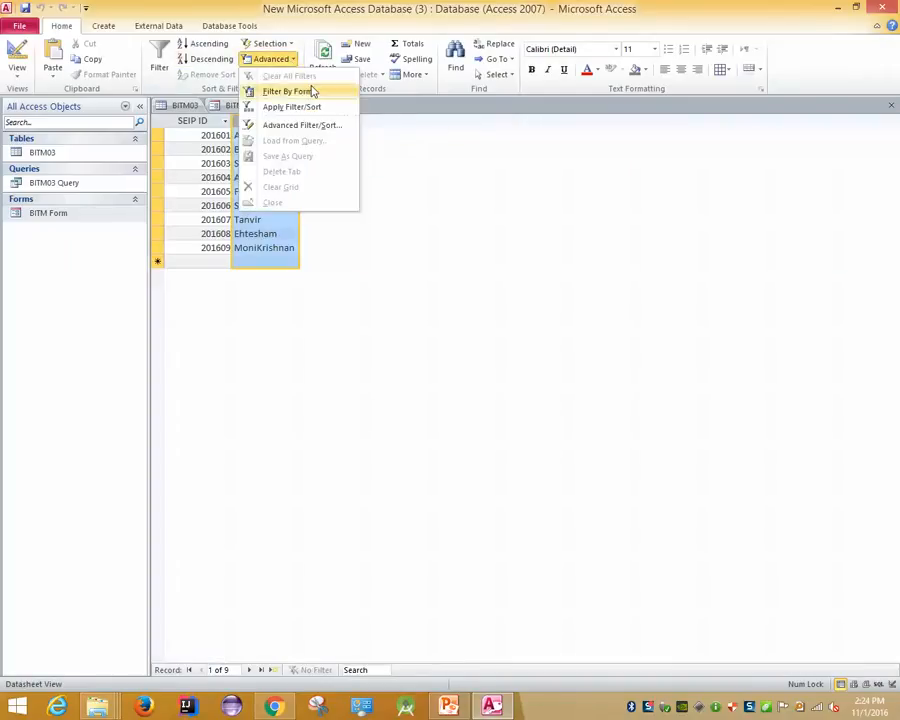
left_click(311, 91)
right_click(364, 110)
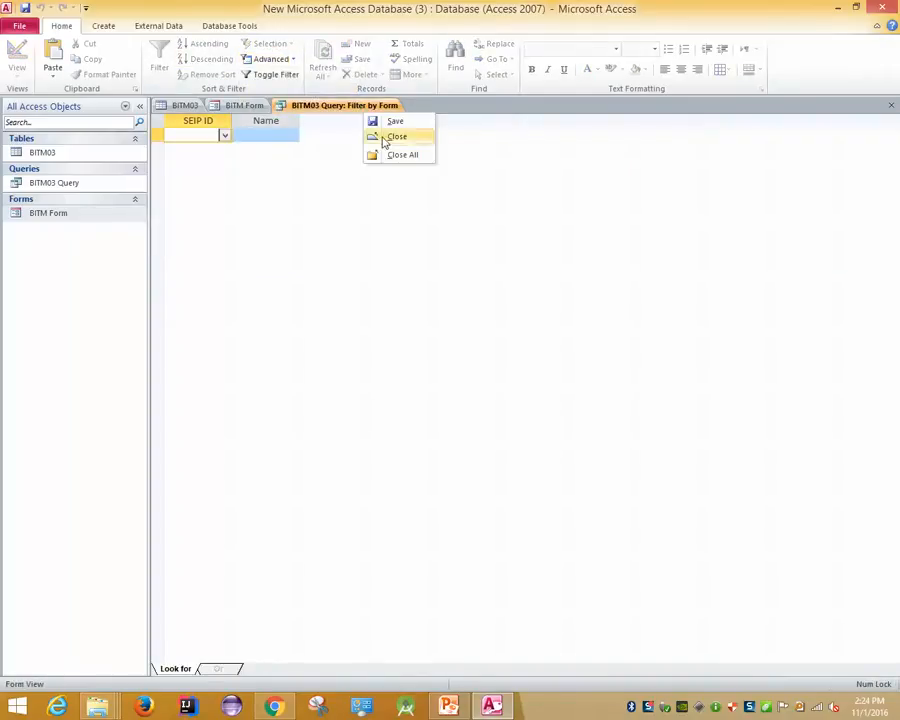
left_click(386, 138)
left_click(280, 60)
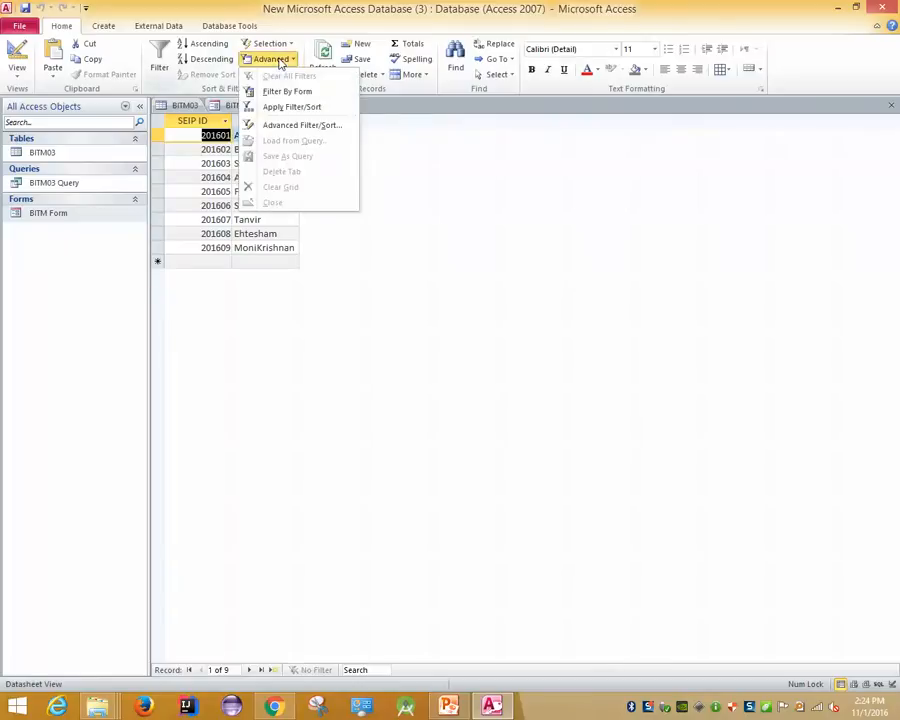
left_click(302, 124)
right_click(424, 105)
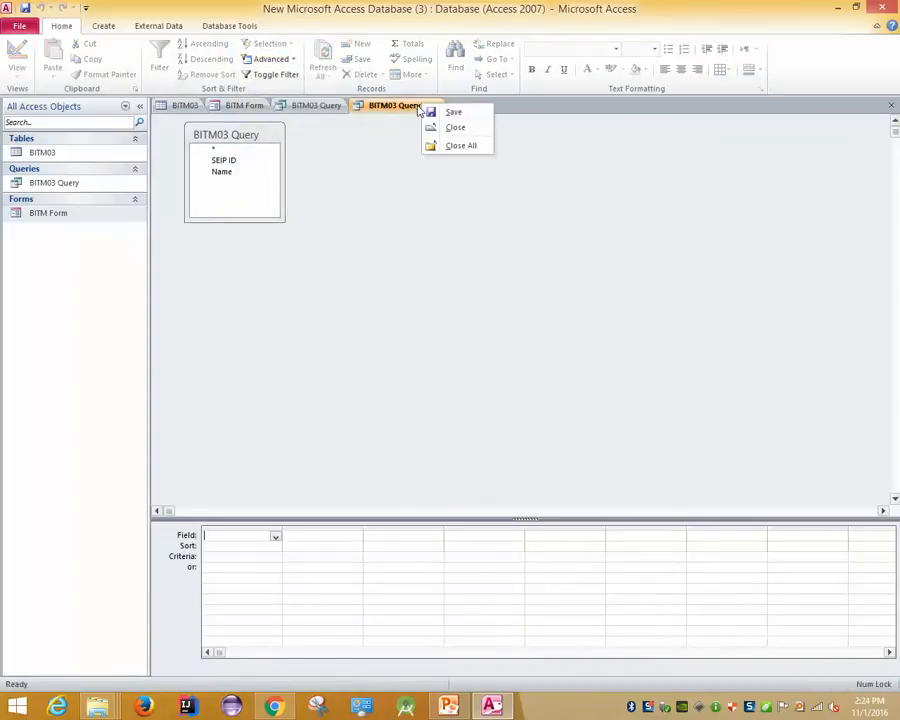
left_click(444, 129)
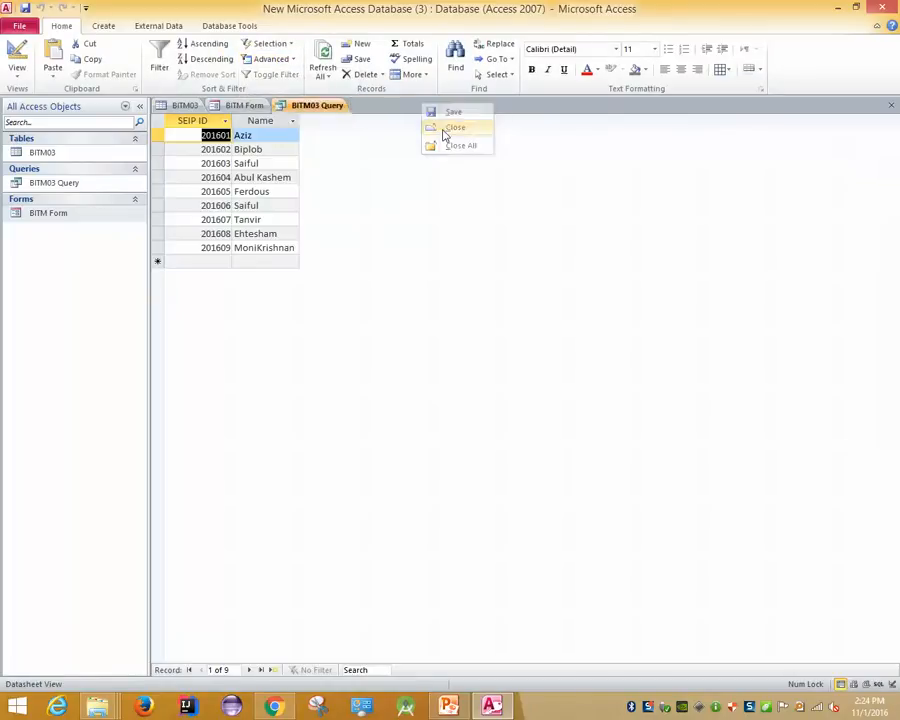
Dismiss the Selection choices and select the whole SEIP ID column
left_click(272, 44)
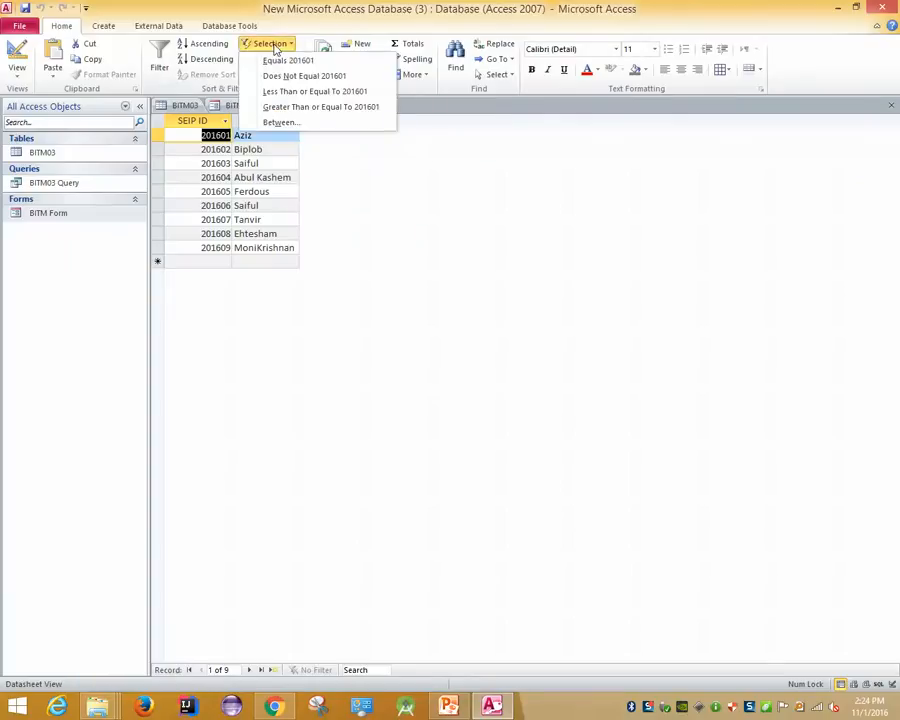
left_click(201, 120)
left_click(201, 120)
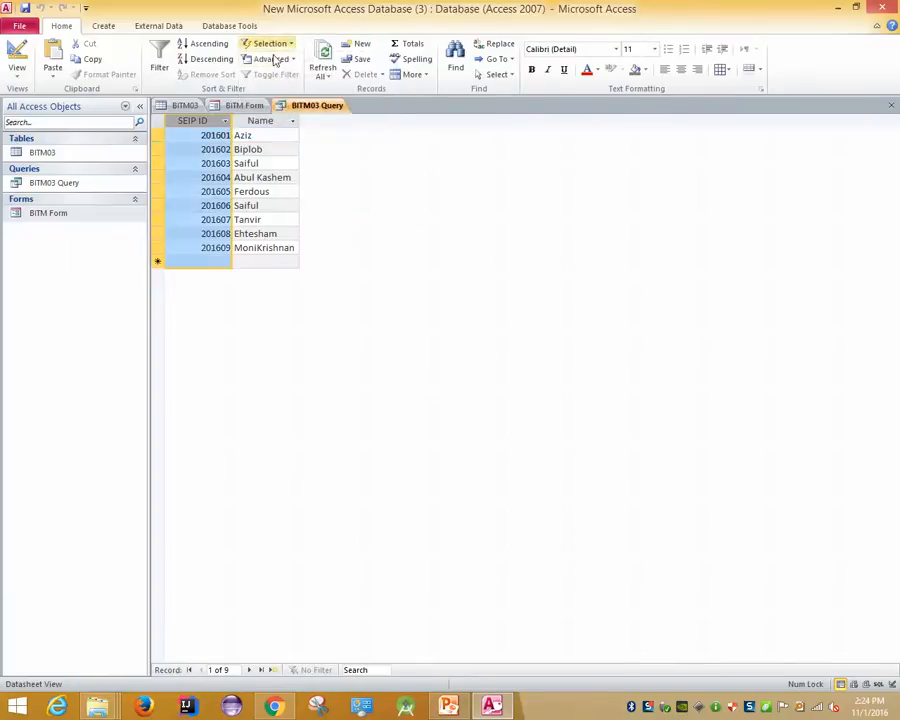
Apply a Between filter on SEIP ID with smallest 201604 and largest 201606
left_click(285, 44)
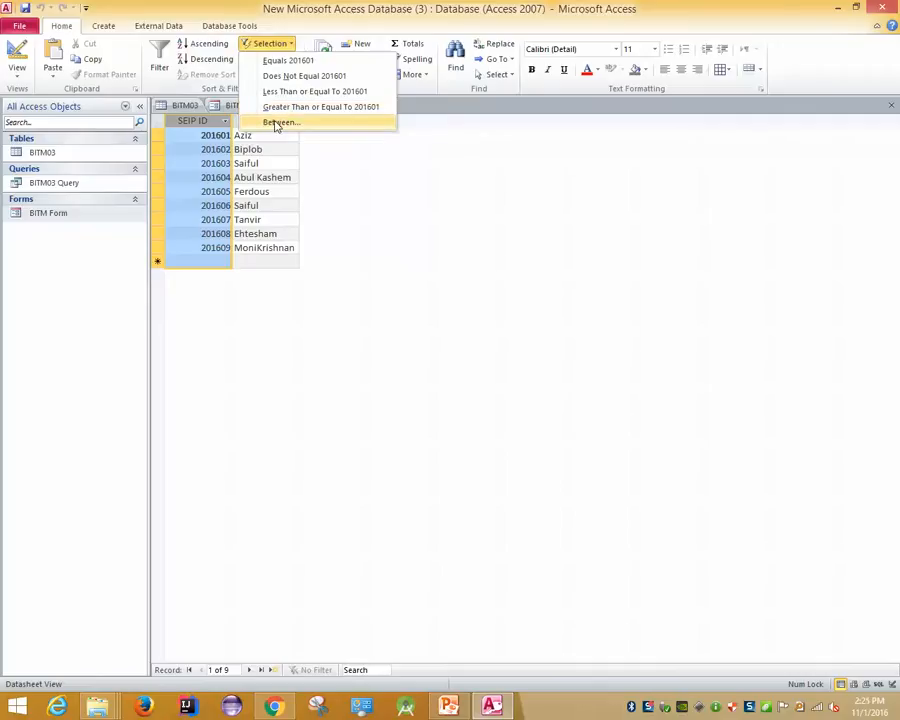
left_click(277, 123)
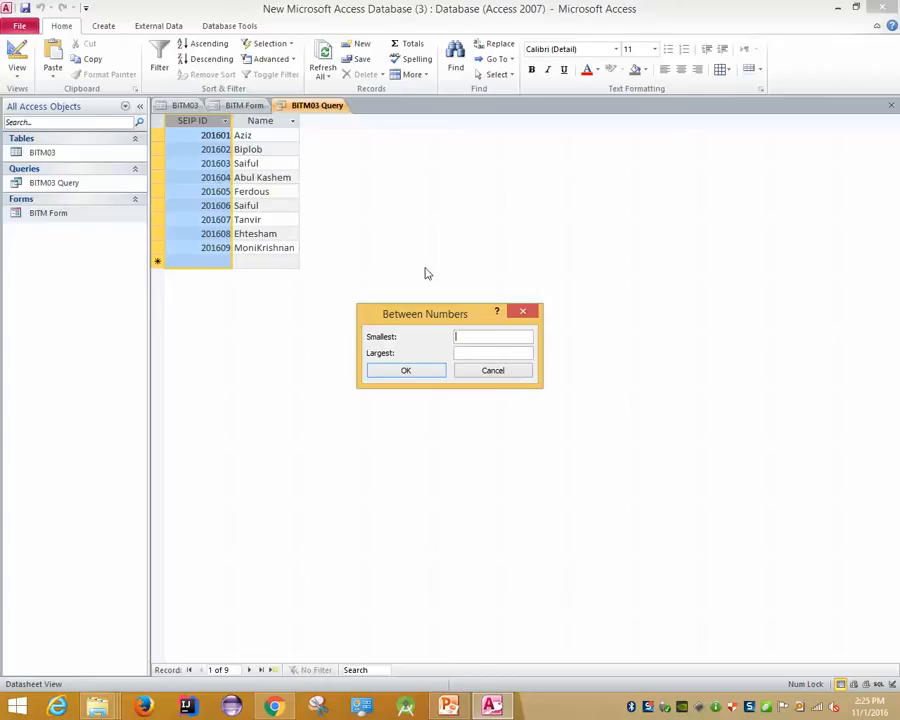
type("201604")
key("Tab")
type("201606")
left_click(406, 370)
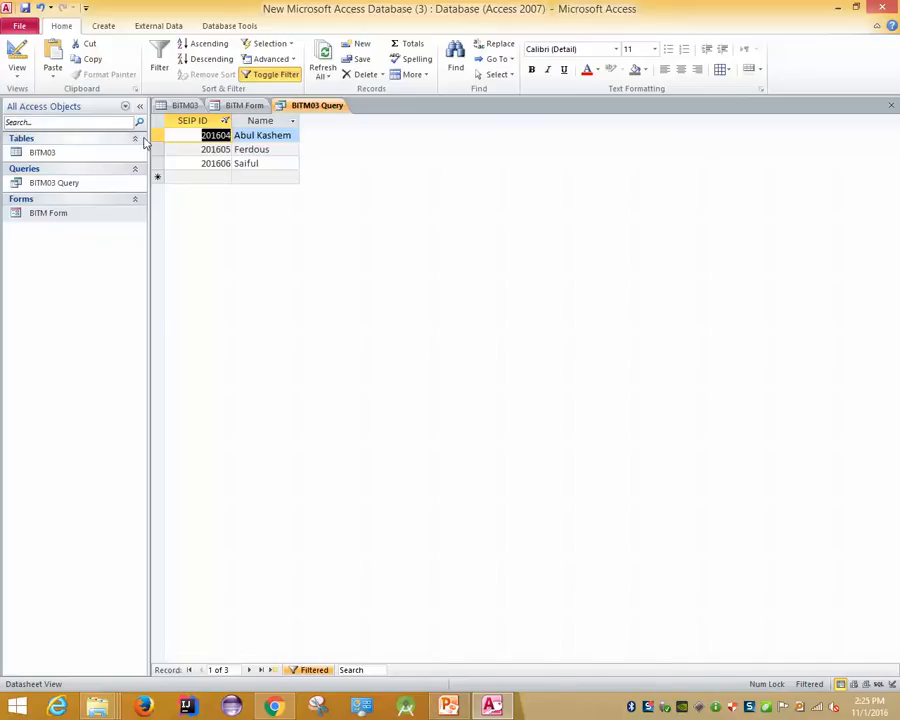
Also tick 201603 in the SEIP ID filter list so the filter covers 201603–201606
left_click(156, 78)
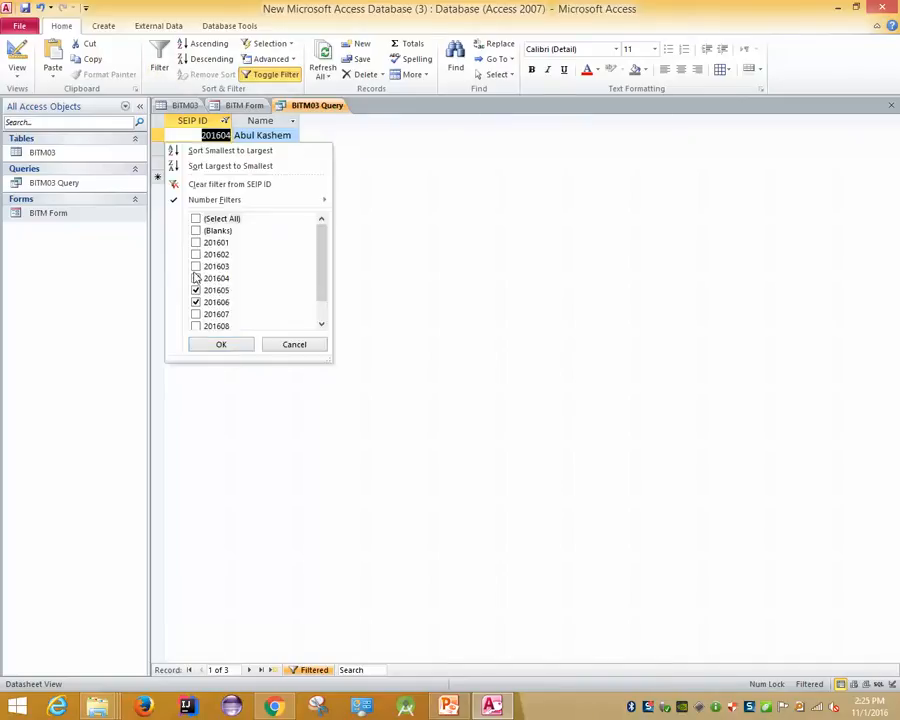
left_click_drag(327, 277, 330, 304)
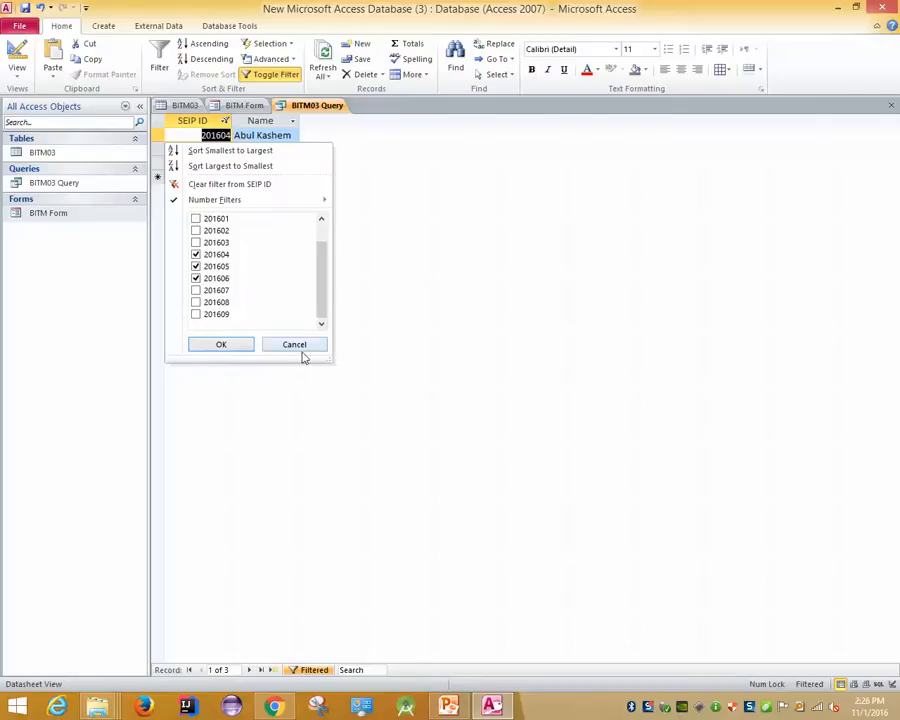
left_click(197, 243)
left_click(222, 345)
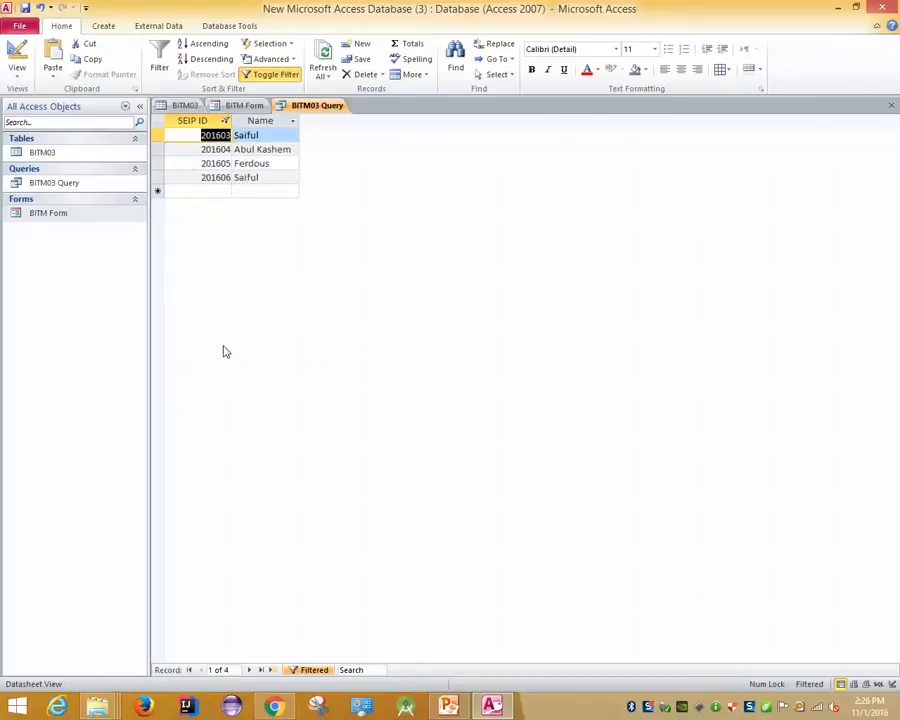
Review the Between filter choices for SEIP ID again, then return to the BITM03 table
left_click(292, 46)
left_click(312, 242)
left_click(200, 121)
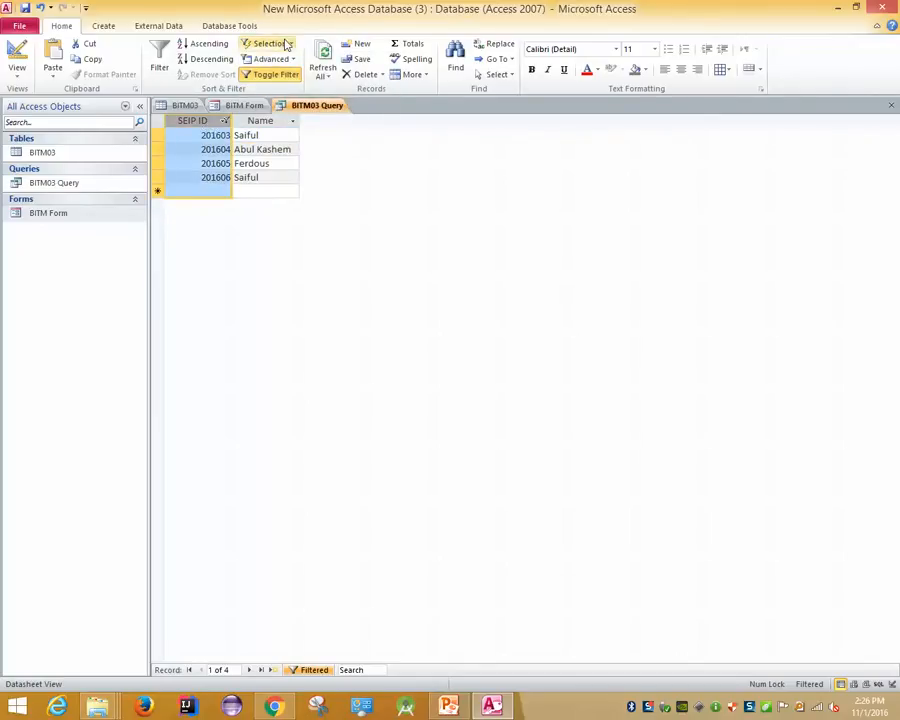
left_click(287, 45)
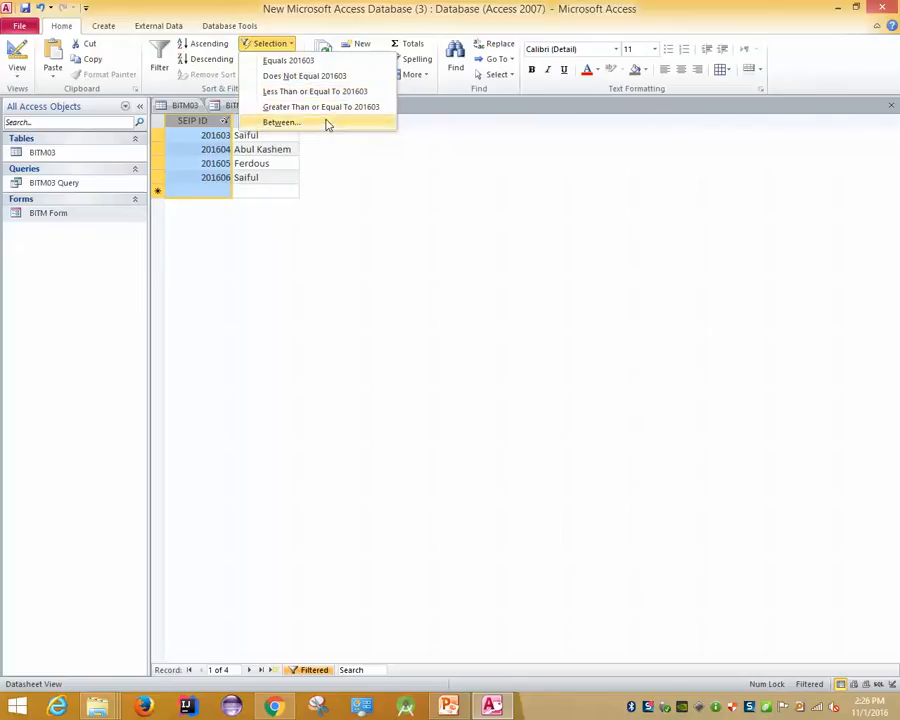
left_click(281, 122)
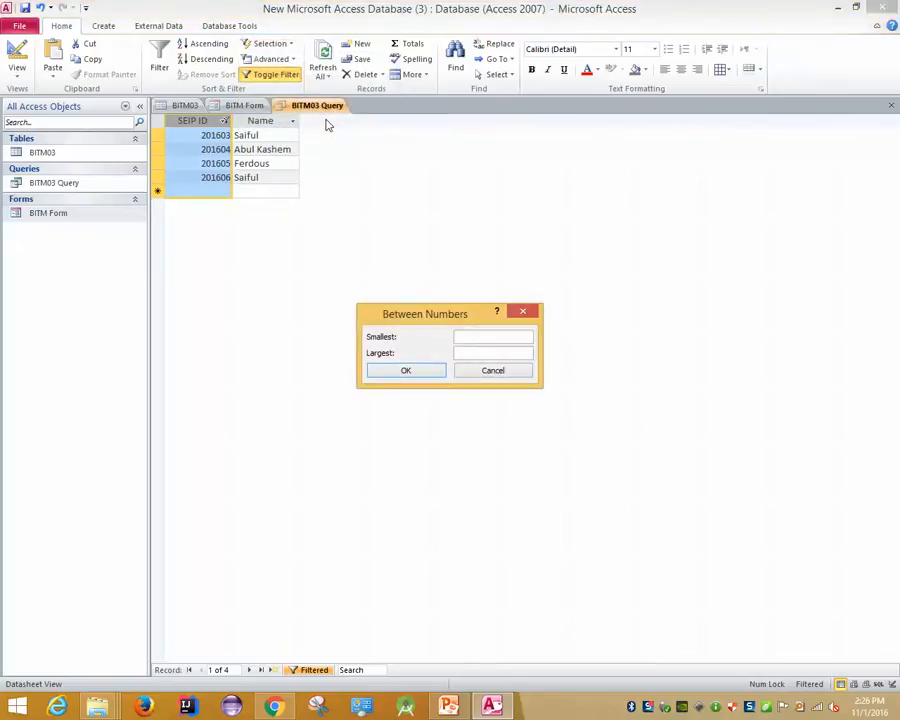
key("Escape")
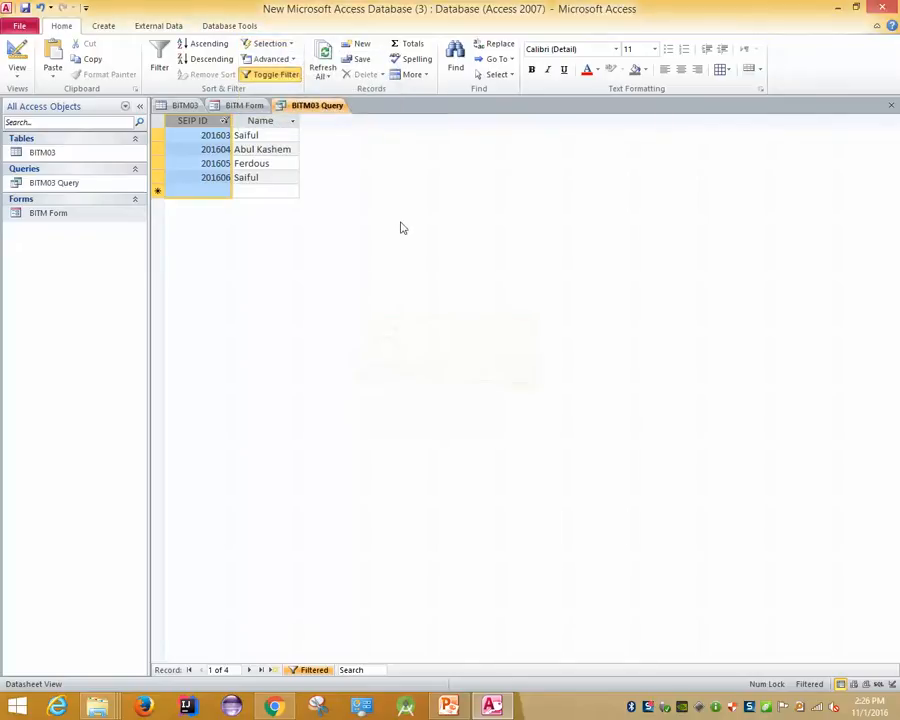
left_click(253, 122)
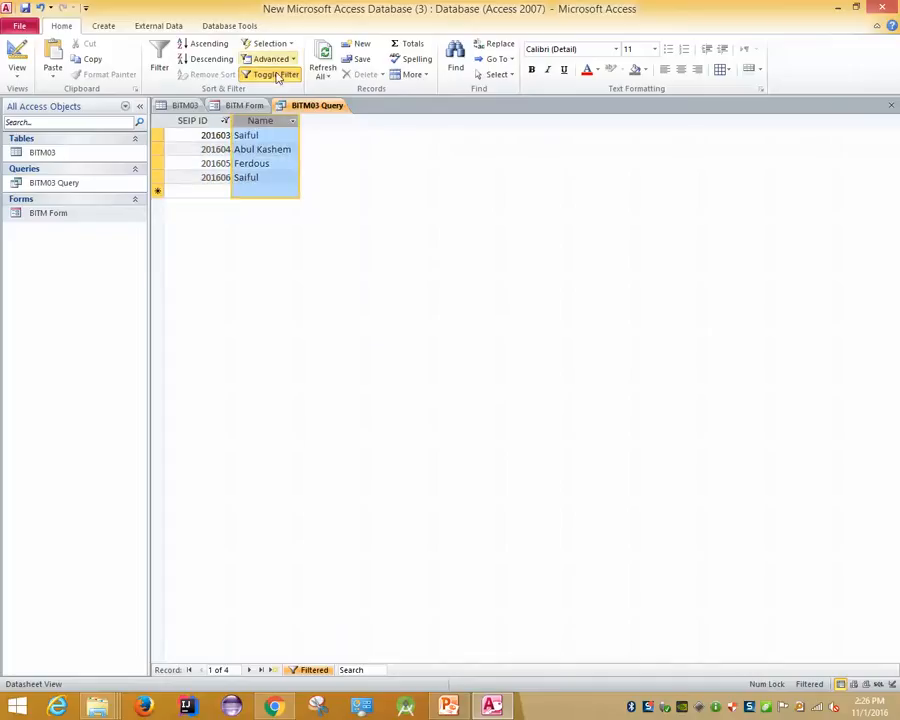
left_click(186, 104)
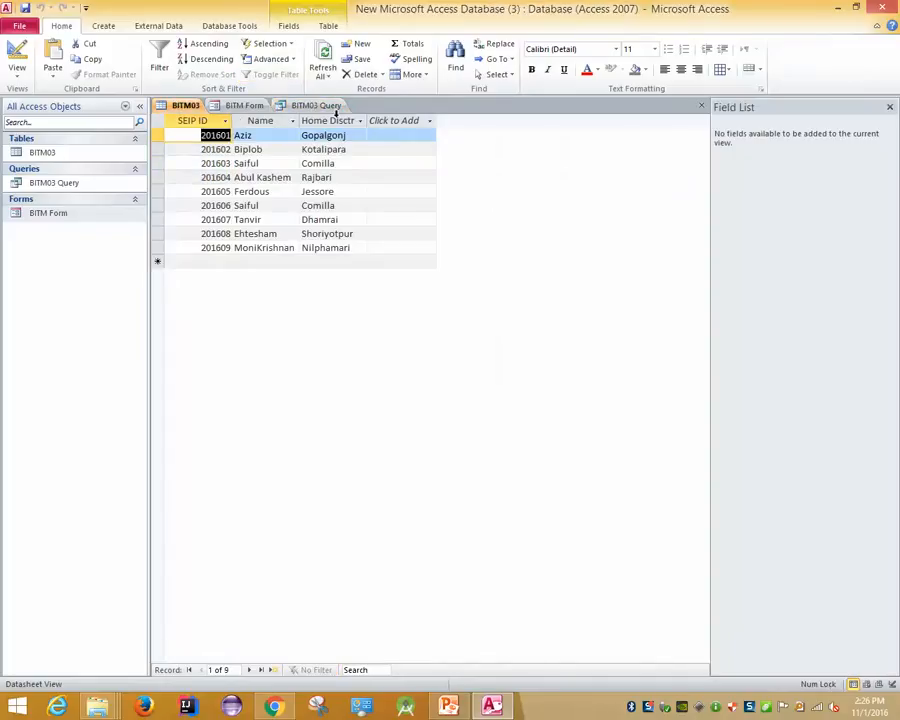
Select Home District, glance at BITM Form and BITM03 Query, and return to the table
left_click(332, 120)
left_click(245, 105)
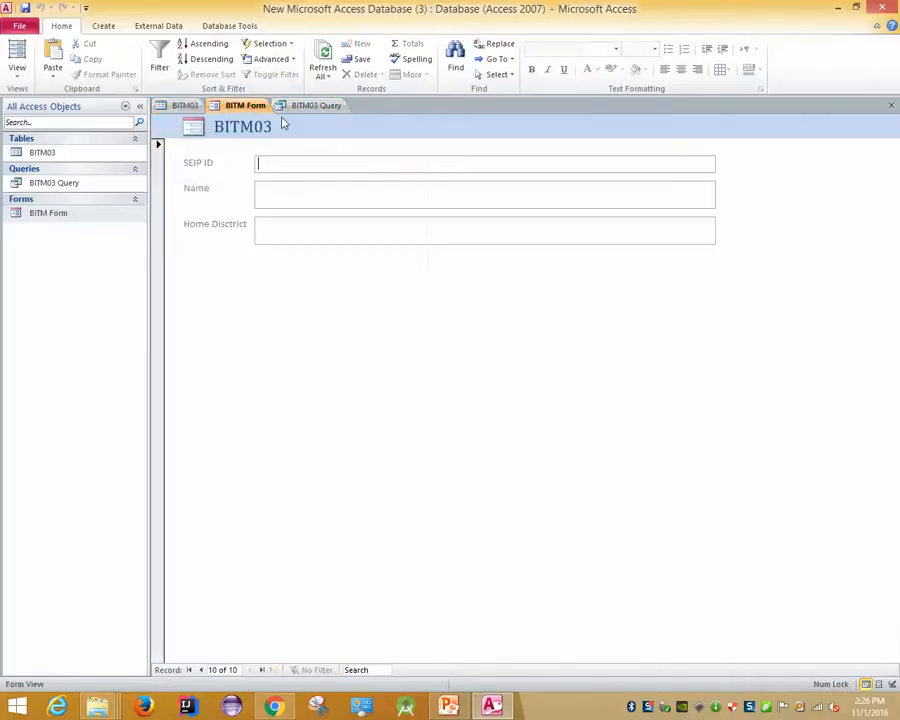
left_click(300, 106)
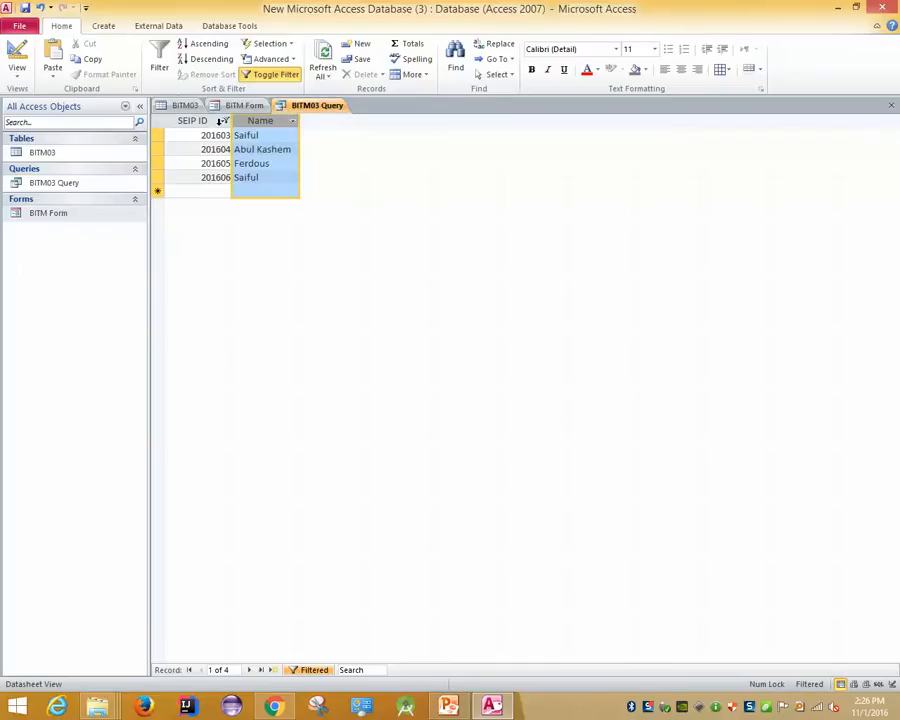
left_click(187, 105)
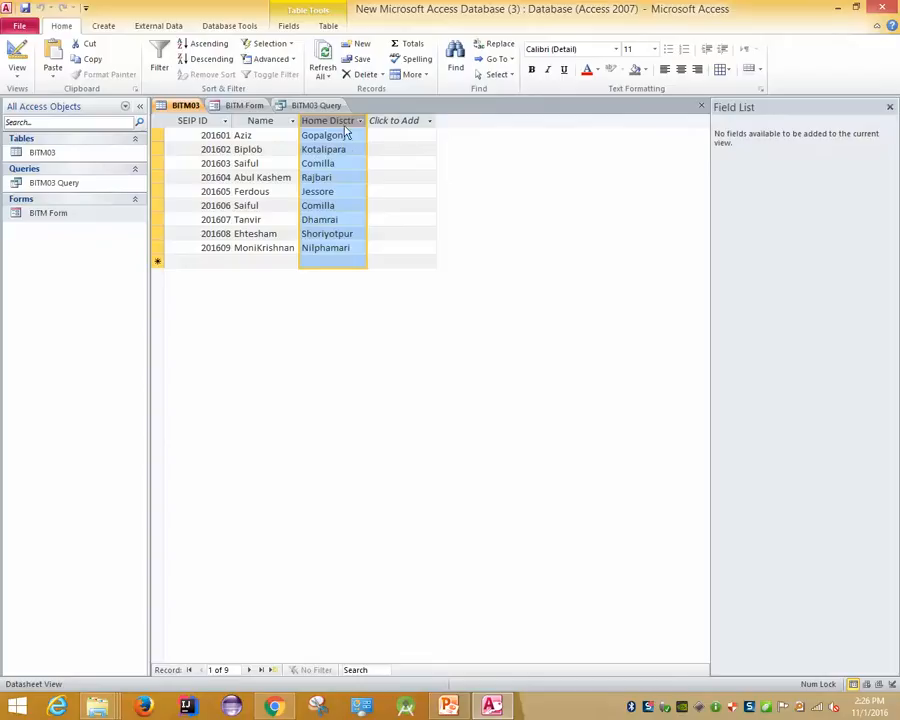
left_click(288, 46)
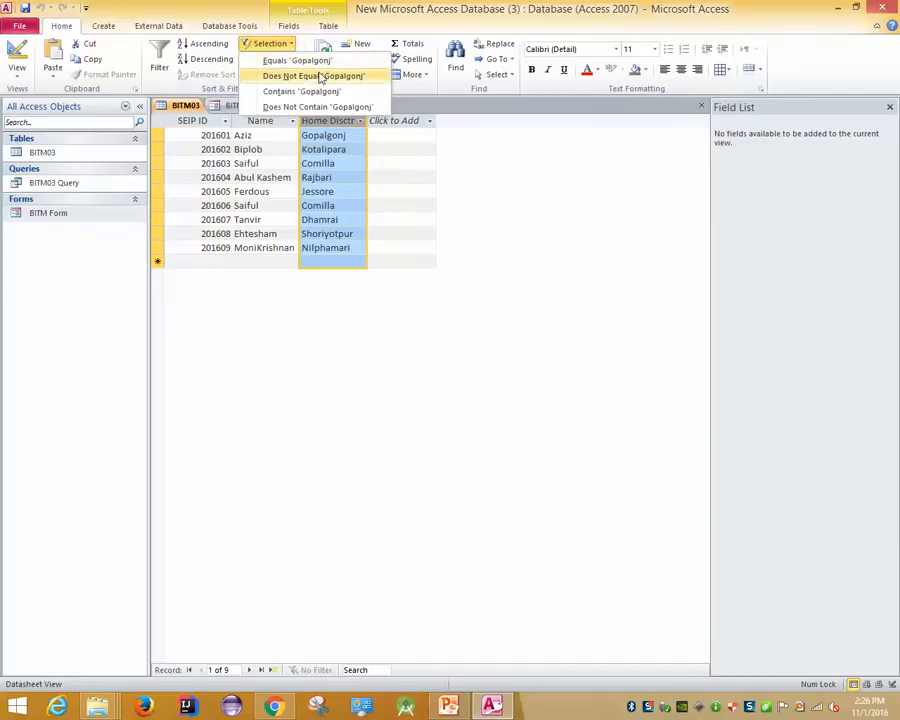
left_click(201, 5)
Browse the Fields, Table and External Data tabs, then open and close an empty Query Design
left_click(289, 27)
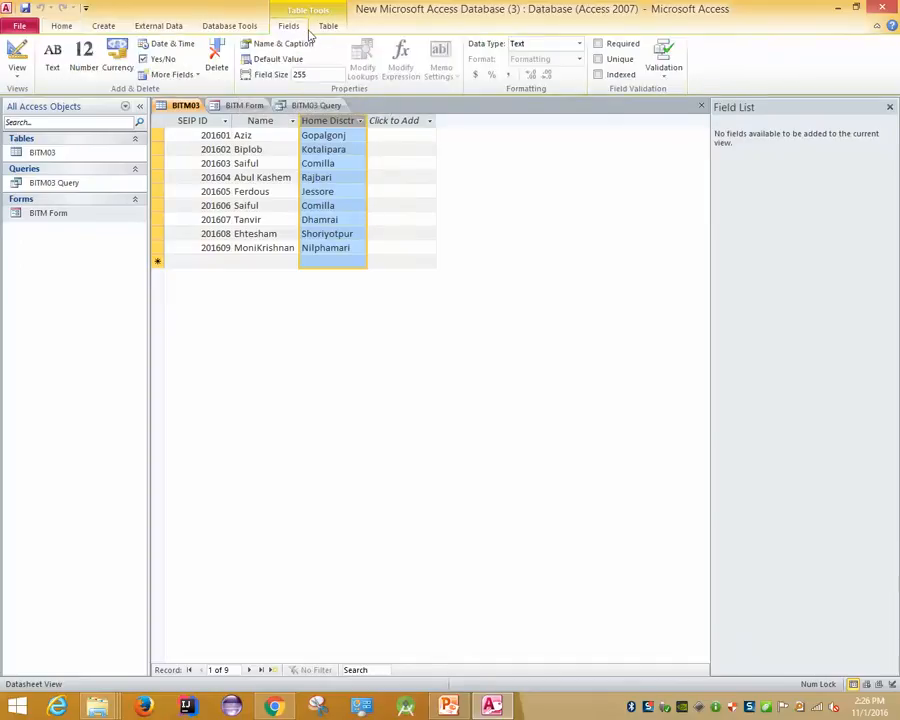
left_click(326, 28)
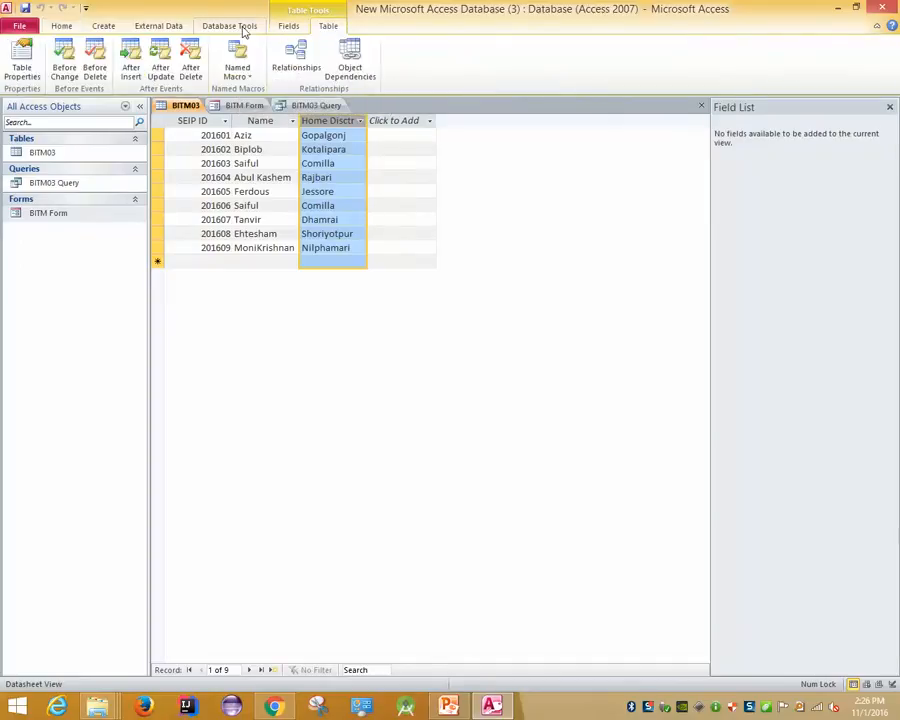
left_click(137, 25)
left_click(96, 28)
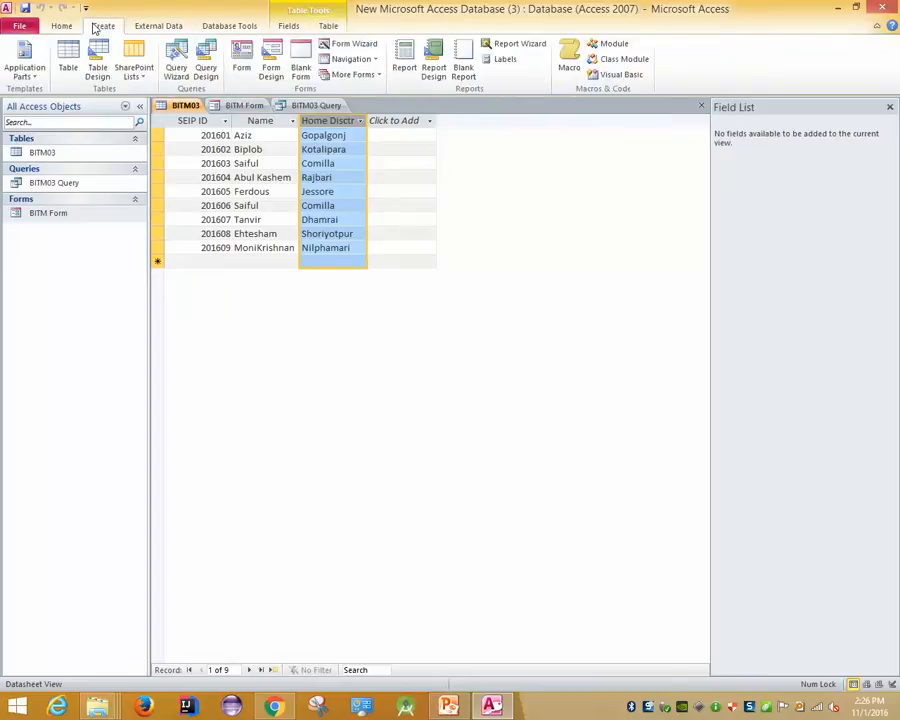
left_click(204, 68)
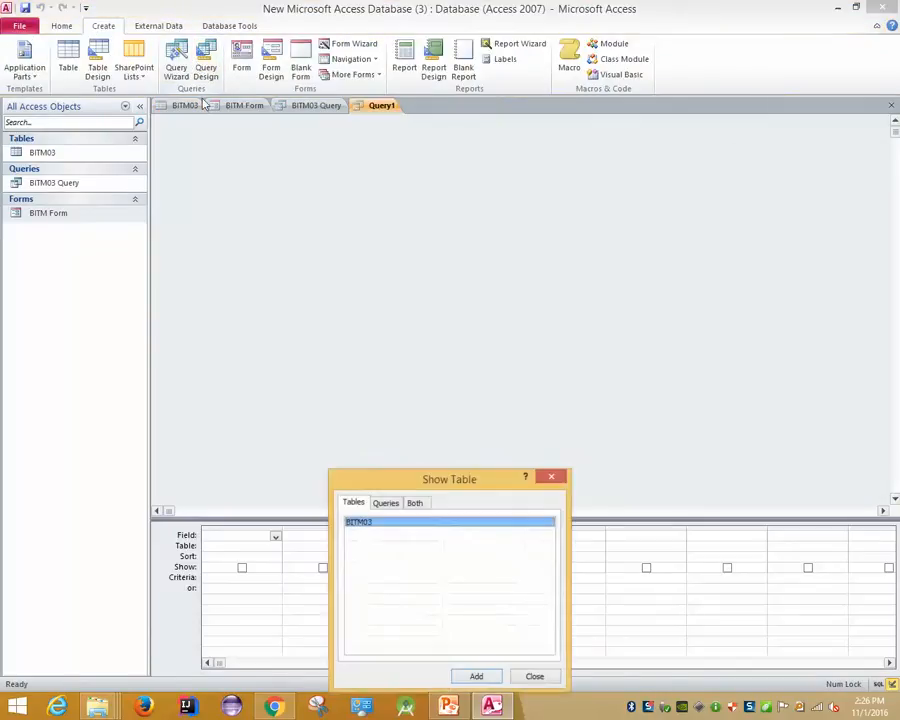
left_click(533, 677)
right_click(378, 105)
left_click(391, 127)
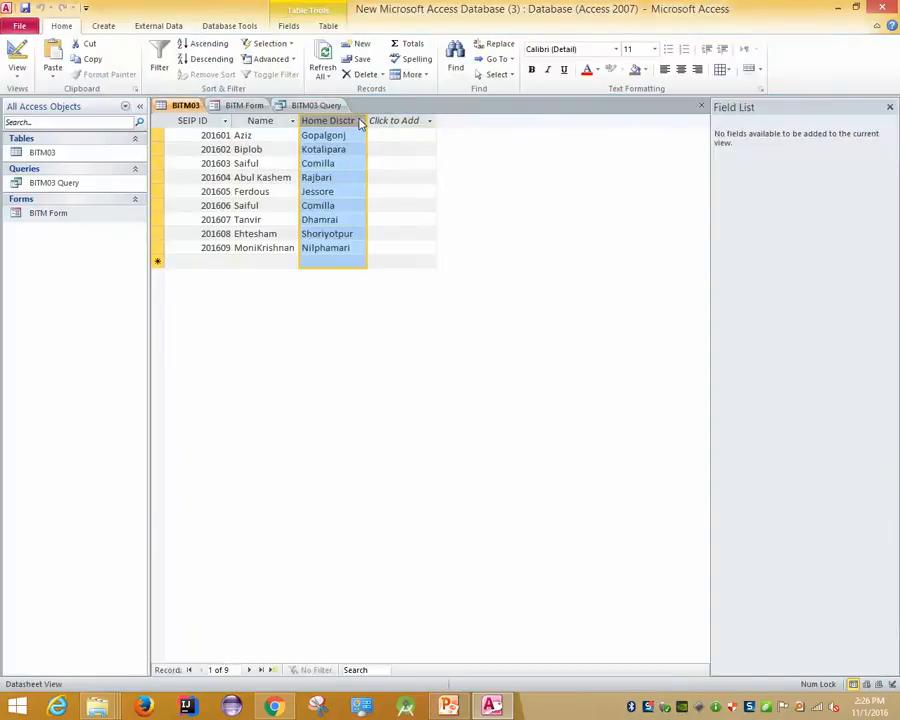
Cancel the Home District filter list and bring up the Advanced filtering options
left_click(360, 120)
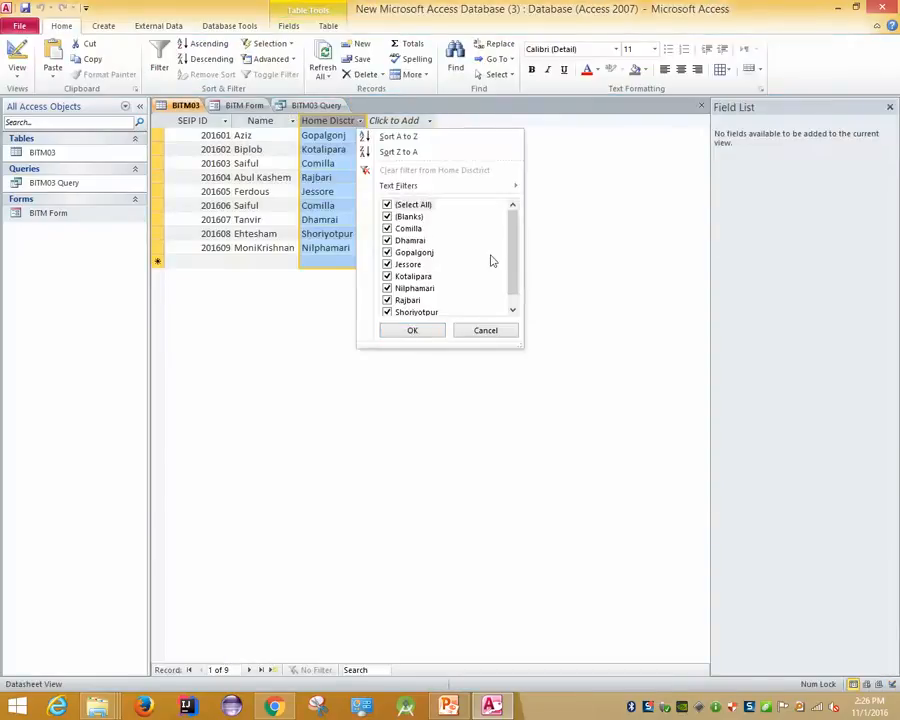
left_click_drag(514, 268, 509, 238)
left_click(486, 332)
left_click(288, 45)
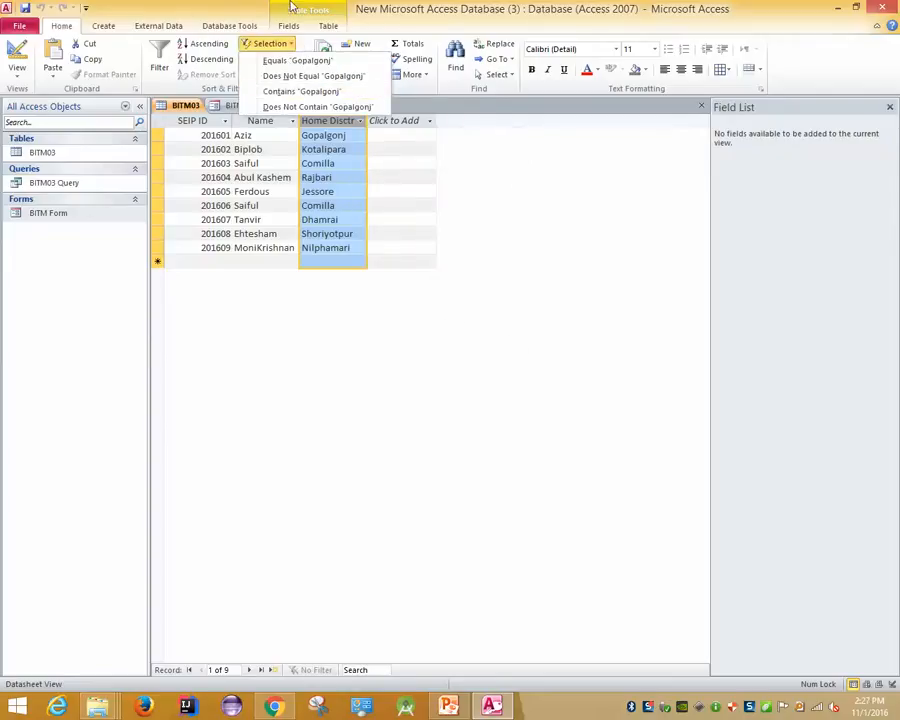
left_click(246, 6)
left_click(262, 64)
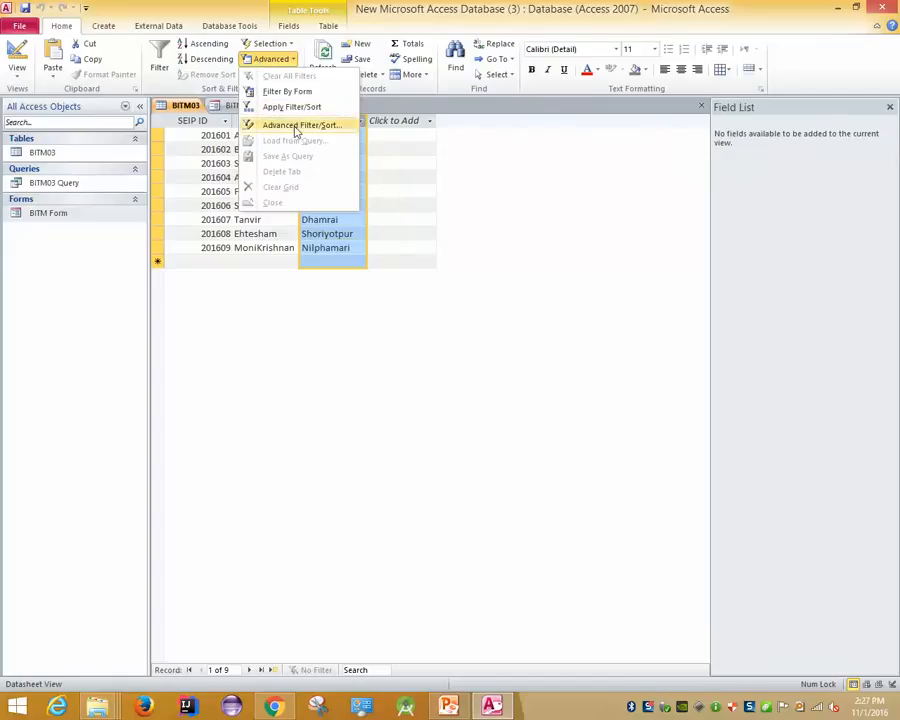
left_click(296, 128)
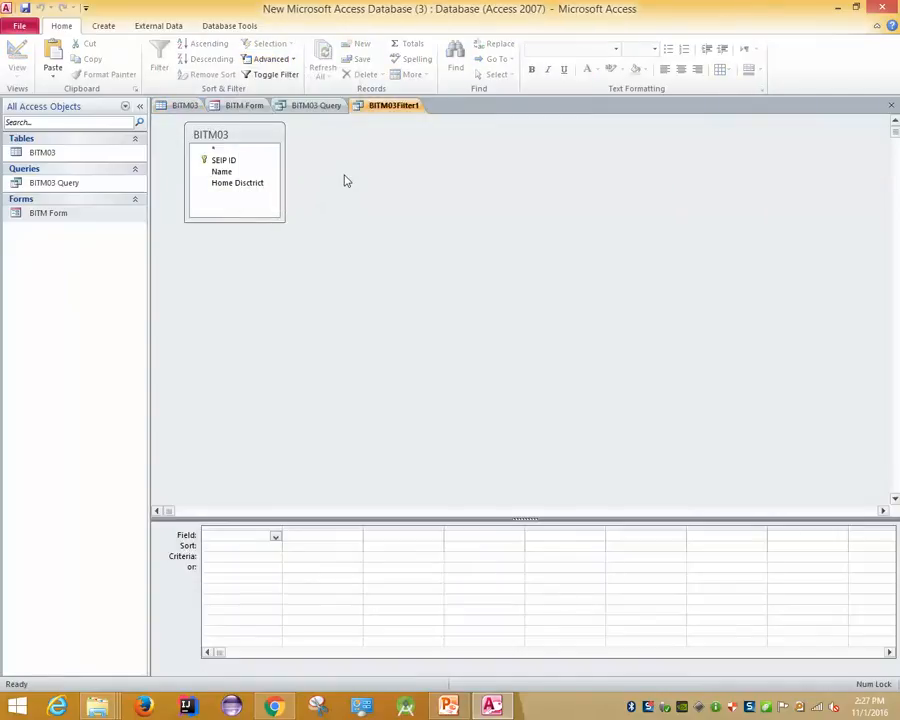
left_click(224, 545)
left_click(275, 545)
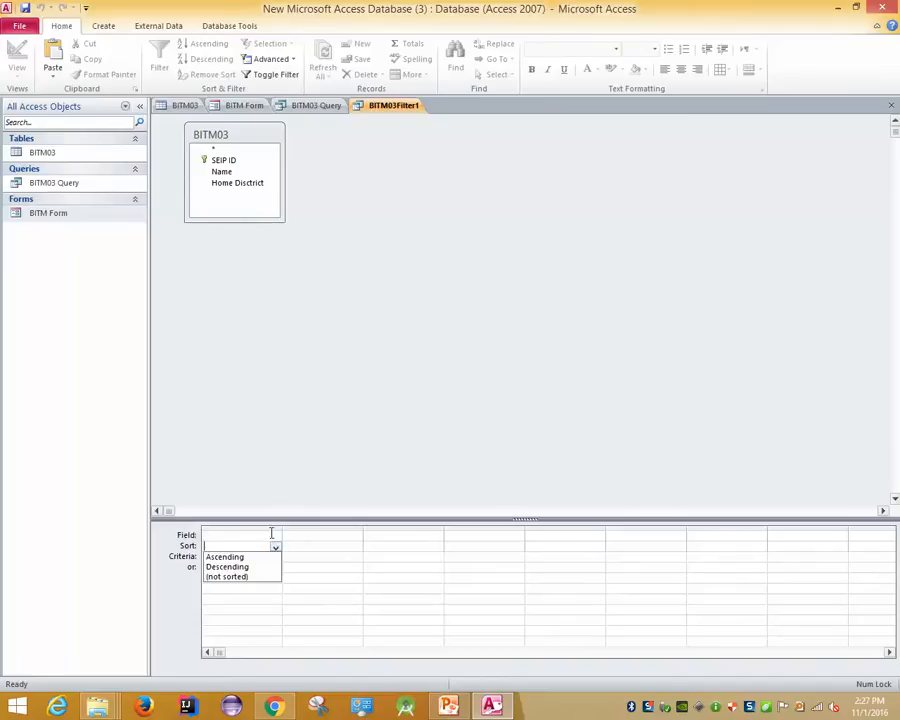
left_click(276, 537)
left_click(245, 615)
left_click(229, 551)
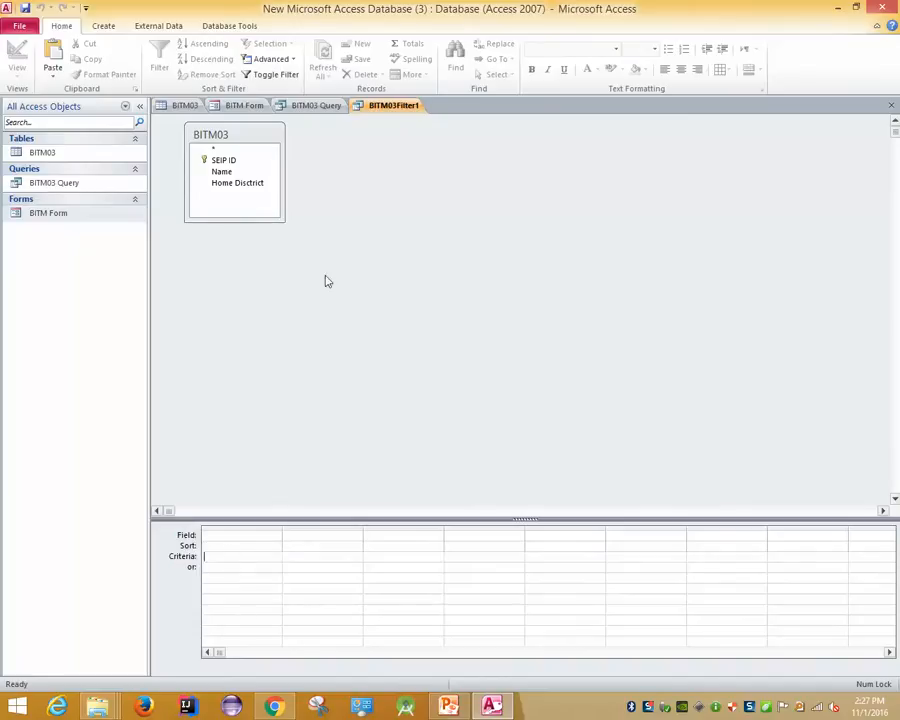
right_click(380, 92)
right_click(365, 105)
left_click(394, 127)
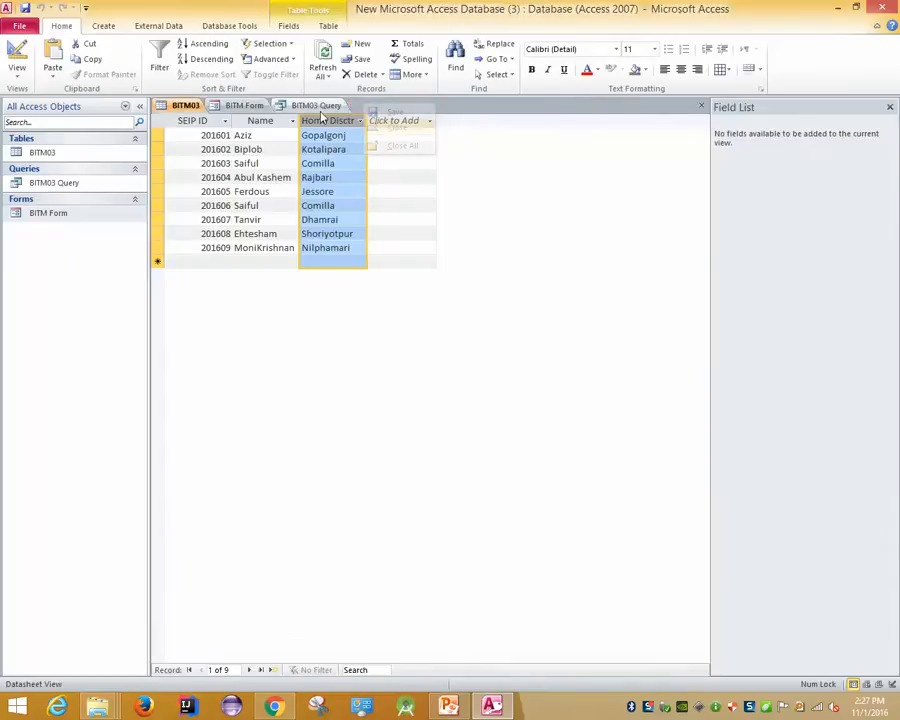
left_click(338, 163)
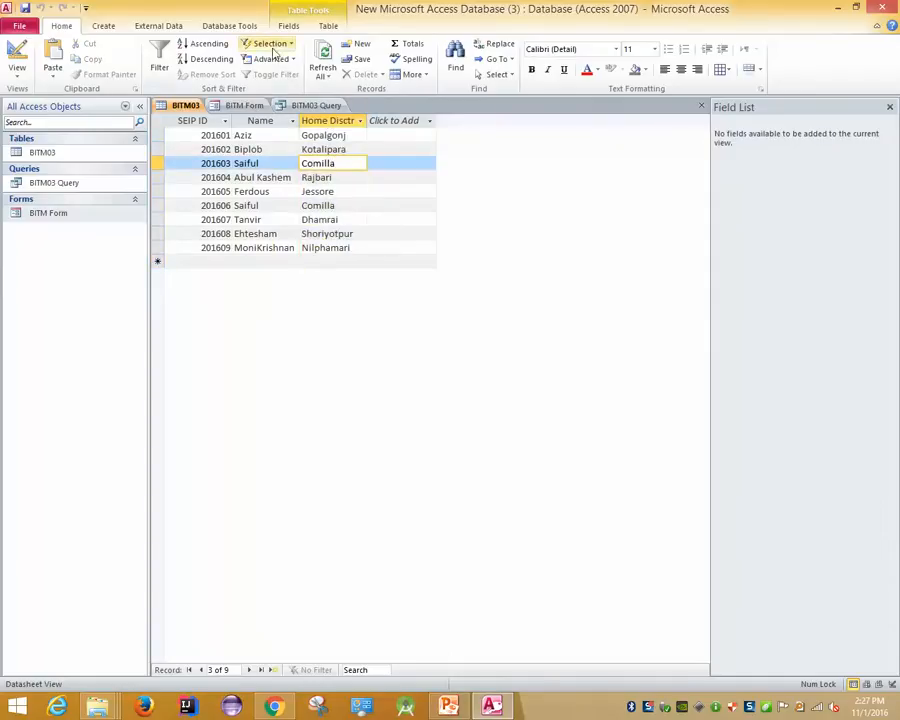
left_click(268, 44)
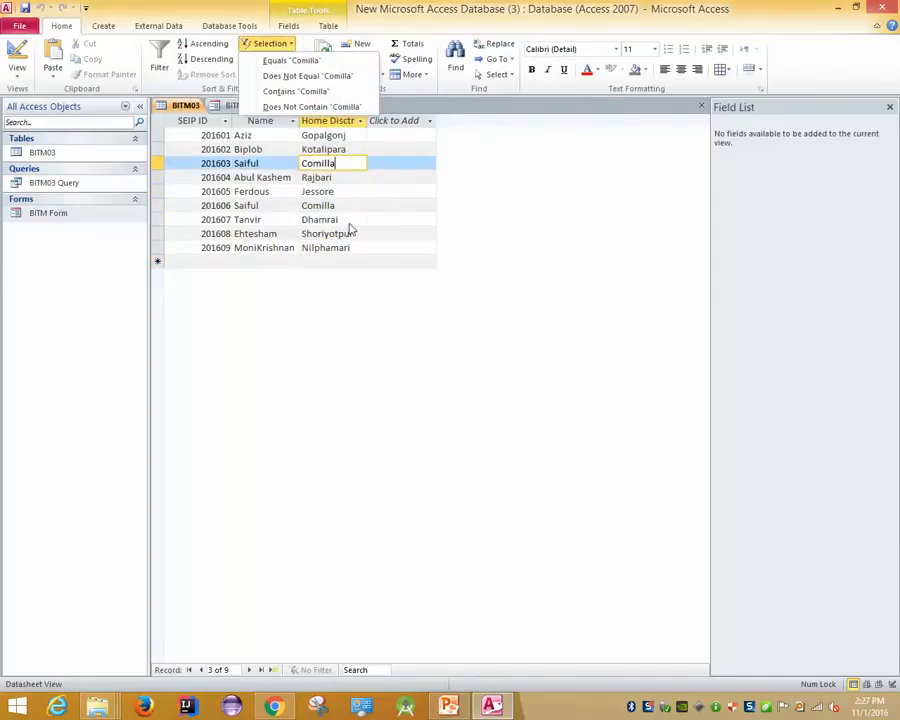
left_click(328, 319)
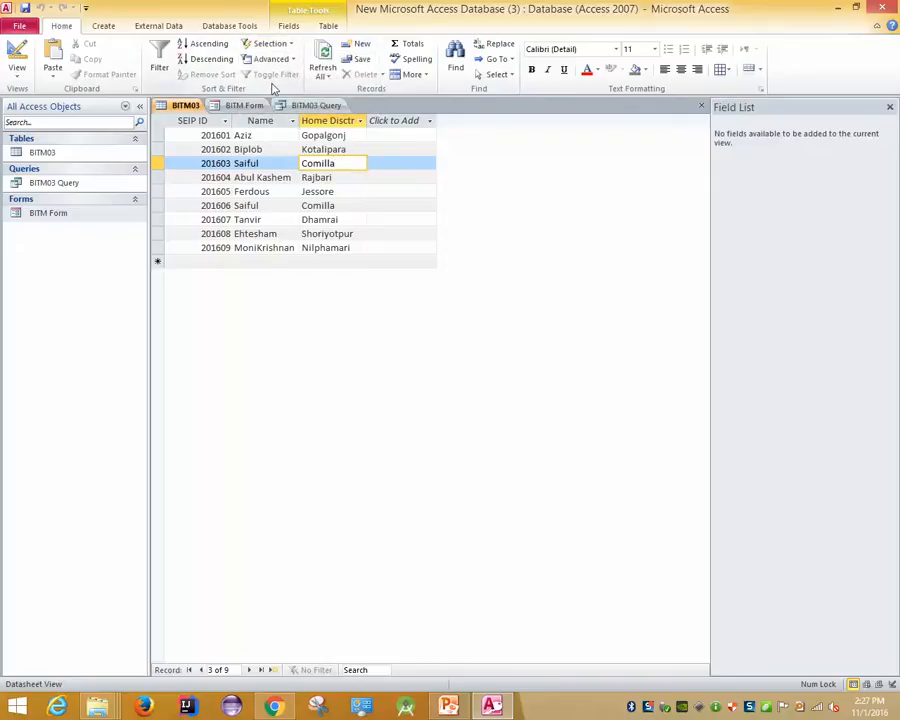
left_click(158, 62)
left_click(440, 372)
left_click(300, 105)
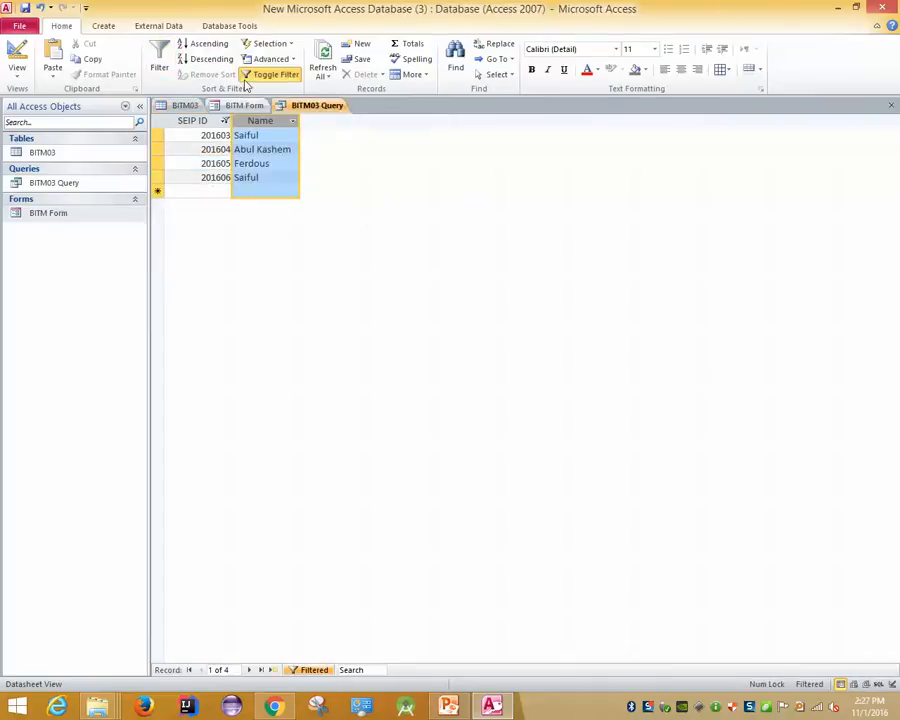
left_click(271, 44)
left_click(369, 190)
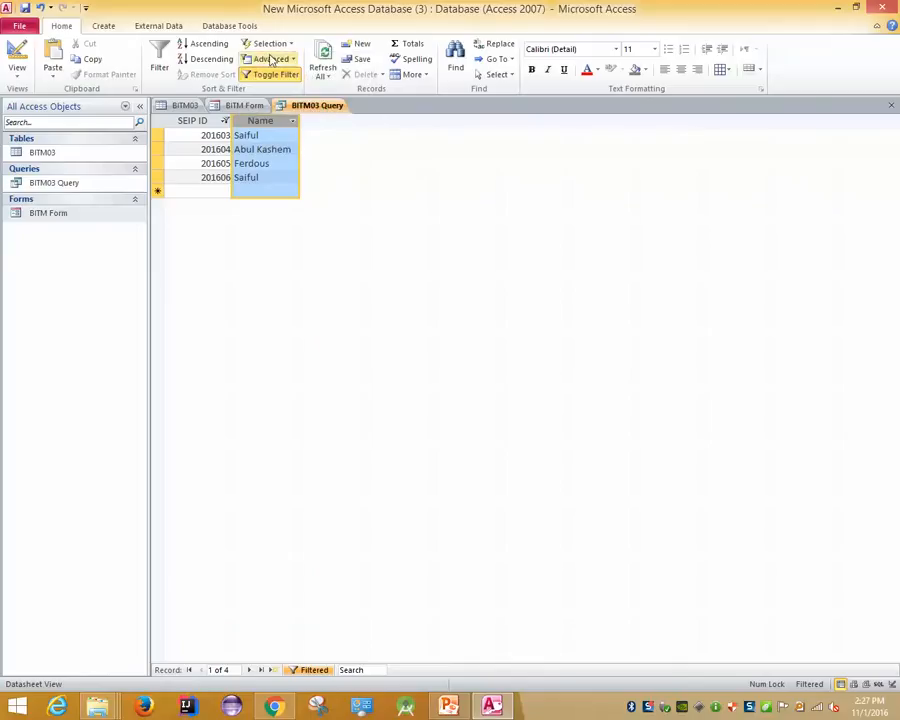
left_click(266, 59)
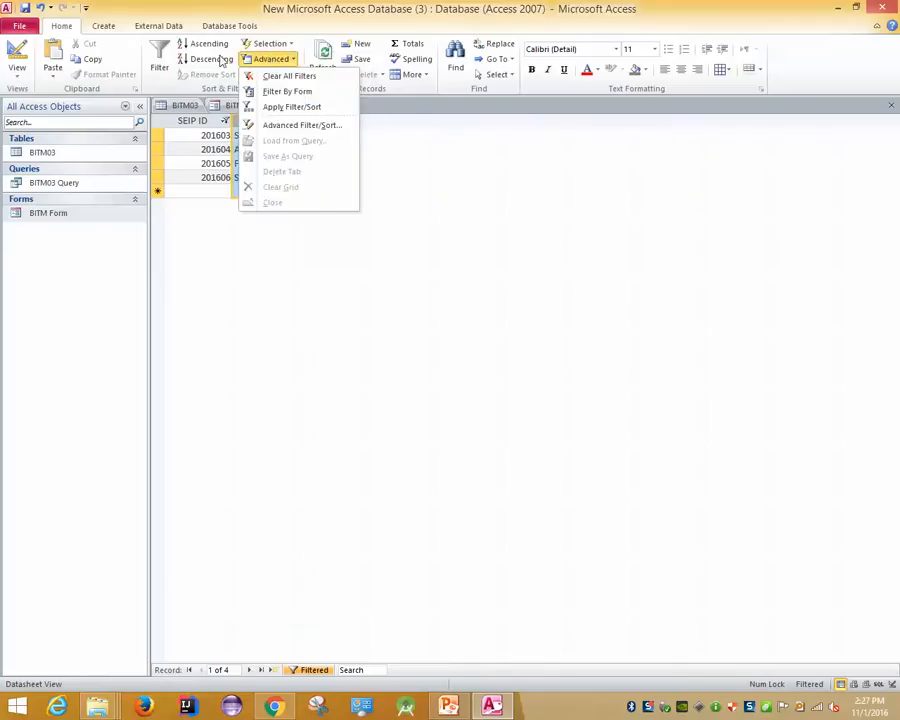
left_click(190, 105)
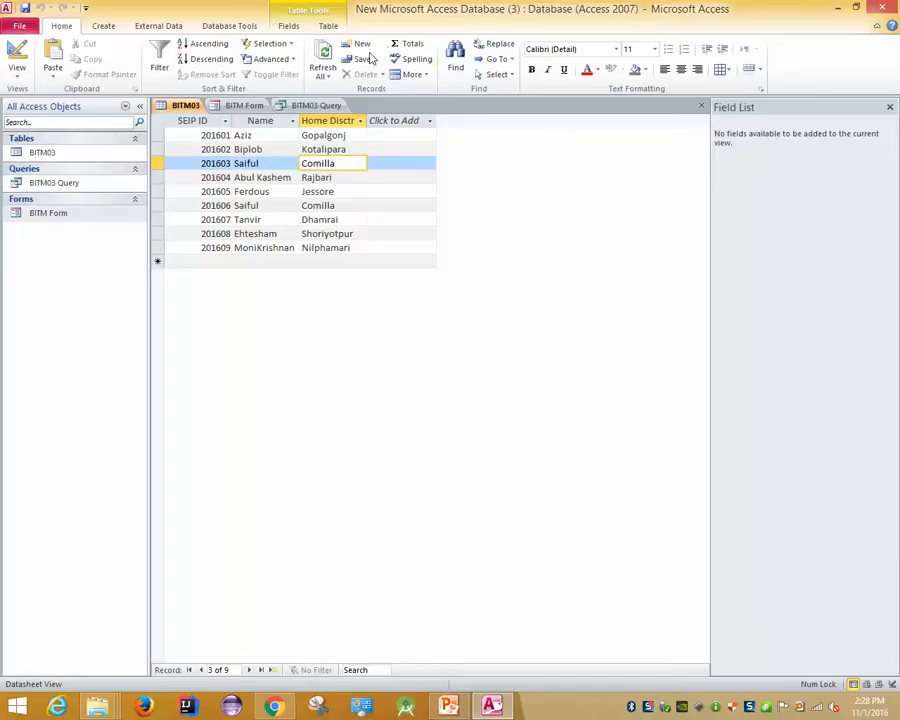
Filter the BITM03 table to Comilla records, then undo the filter
left_click(288, 44)
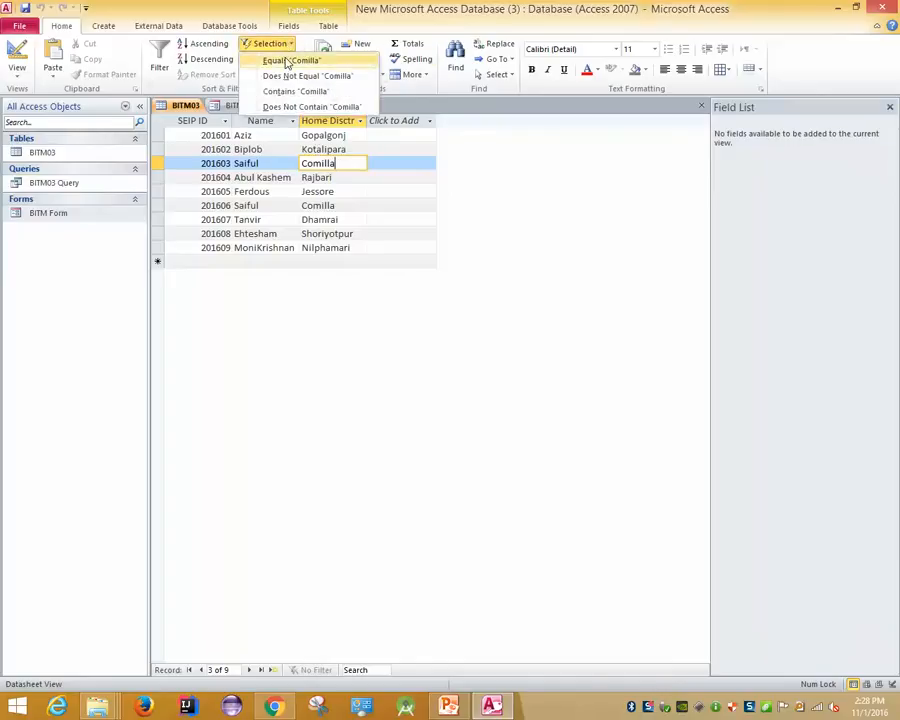
left_click(290, 61)
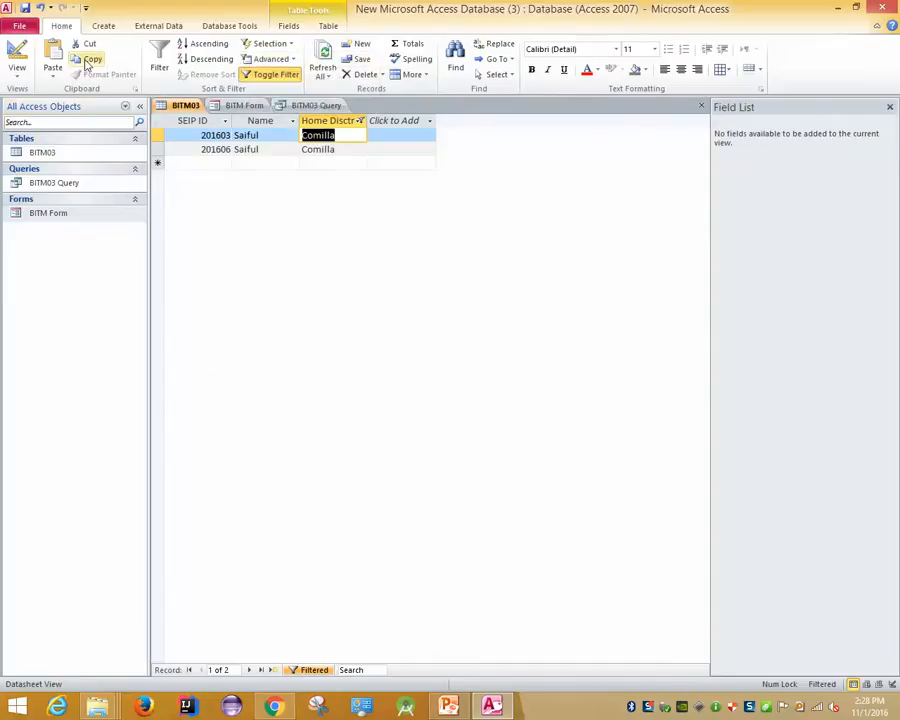
left_click(100, 25)
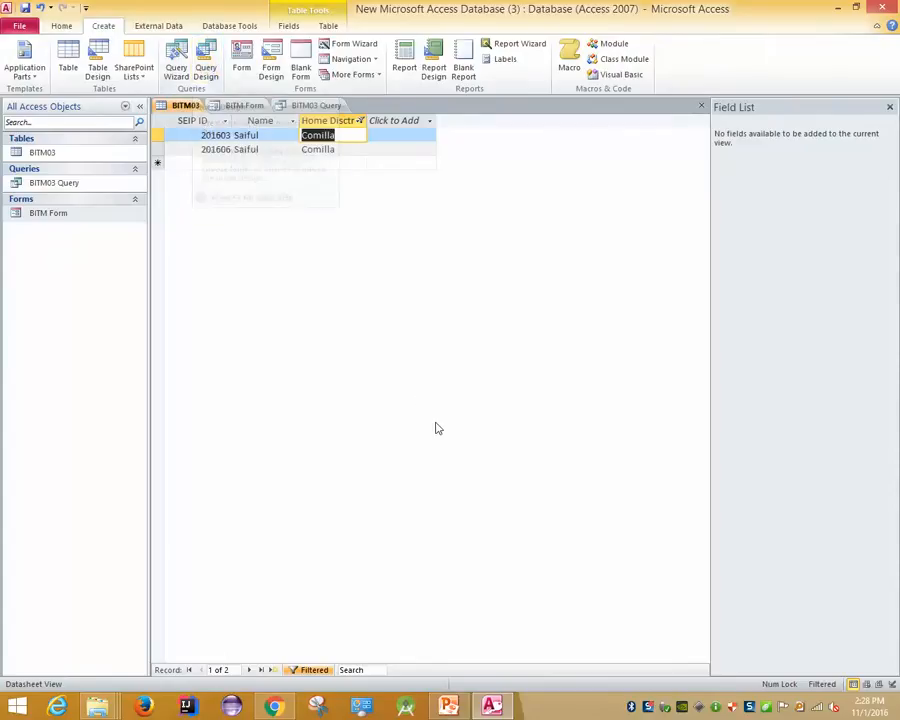
key("ctrl+z")
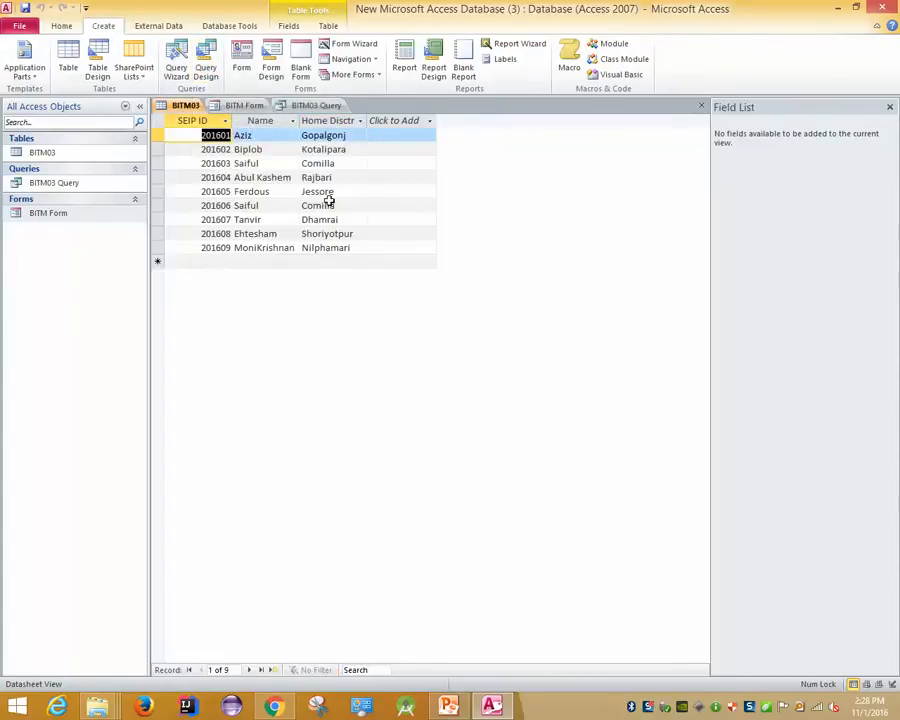
Start a Query Design with BITM03 as its only table, deleting the duplicate BITM03_1
left_click(205, 65)
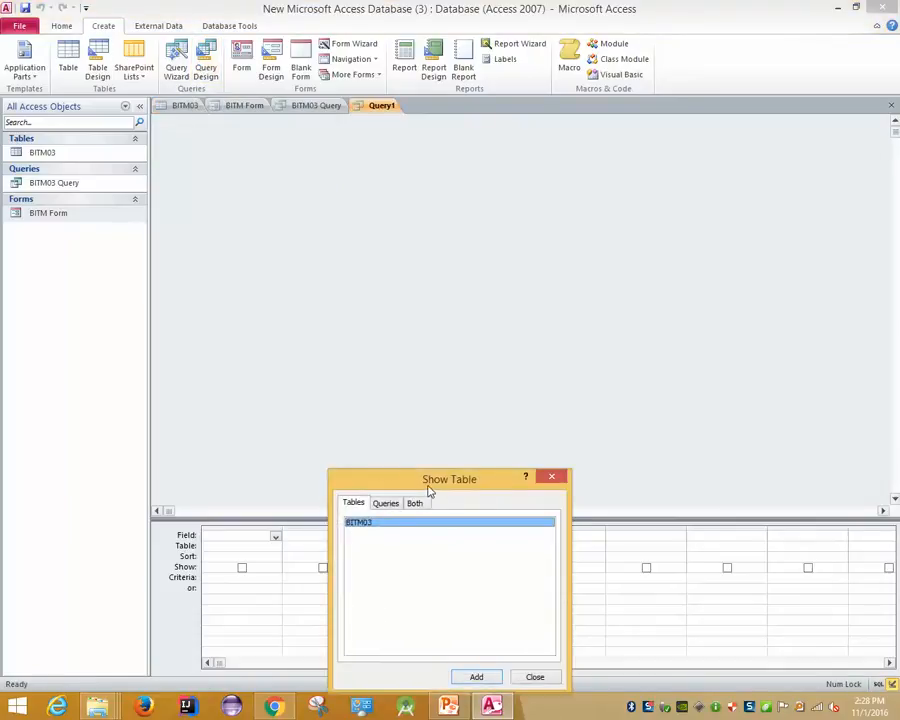
left_click_drag(428, 486, 386, 179)
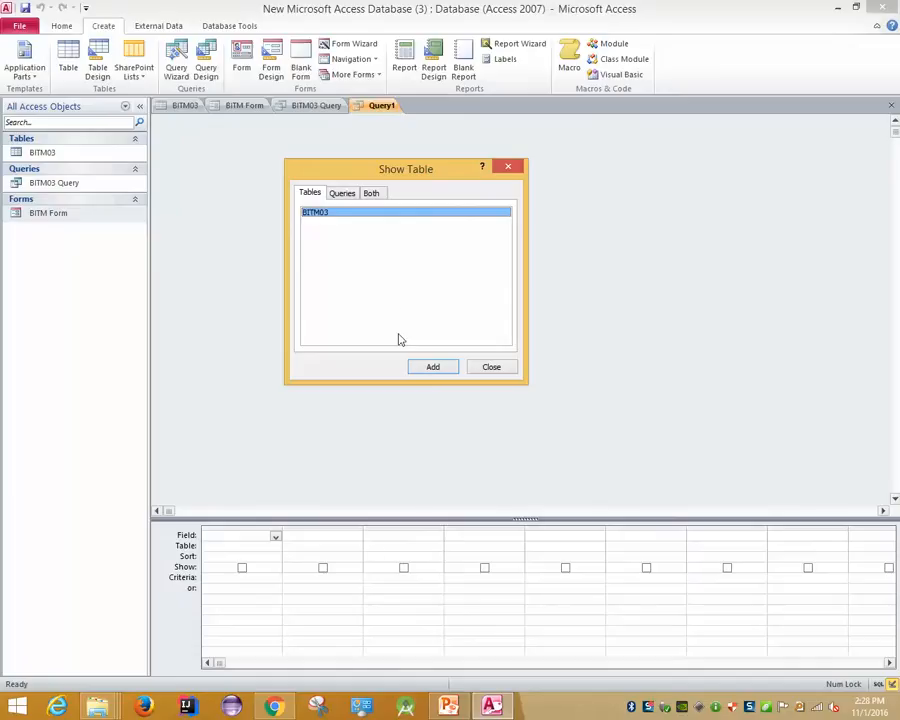
left_click(443, 370)
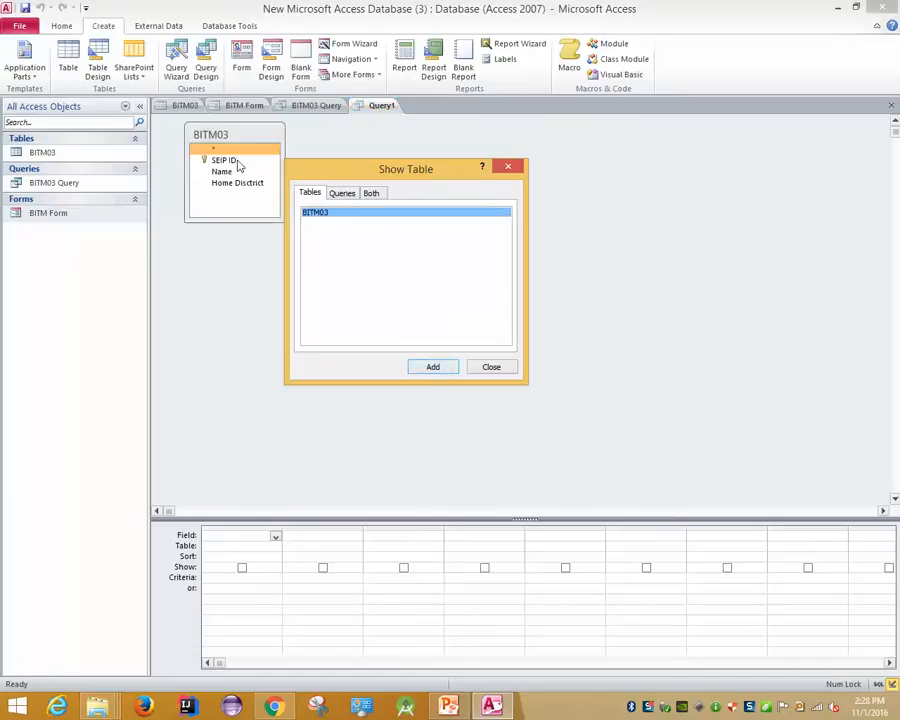
left_click(421, 368)
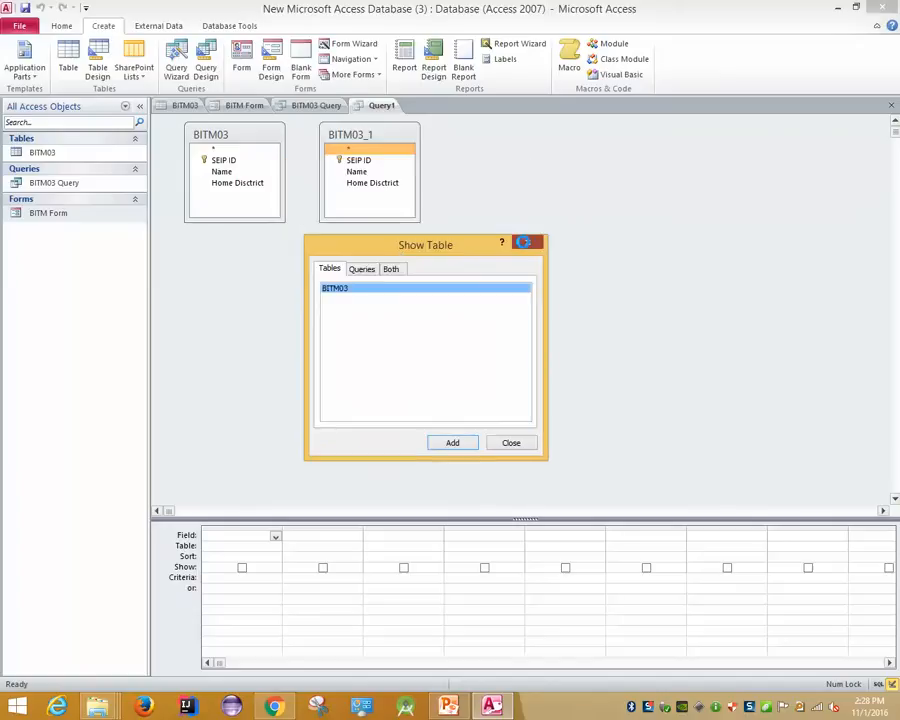
left_click(527, 242)
left_click(362, 136)
key("Delete")
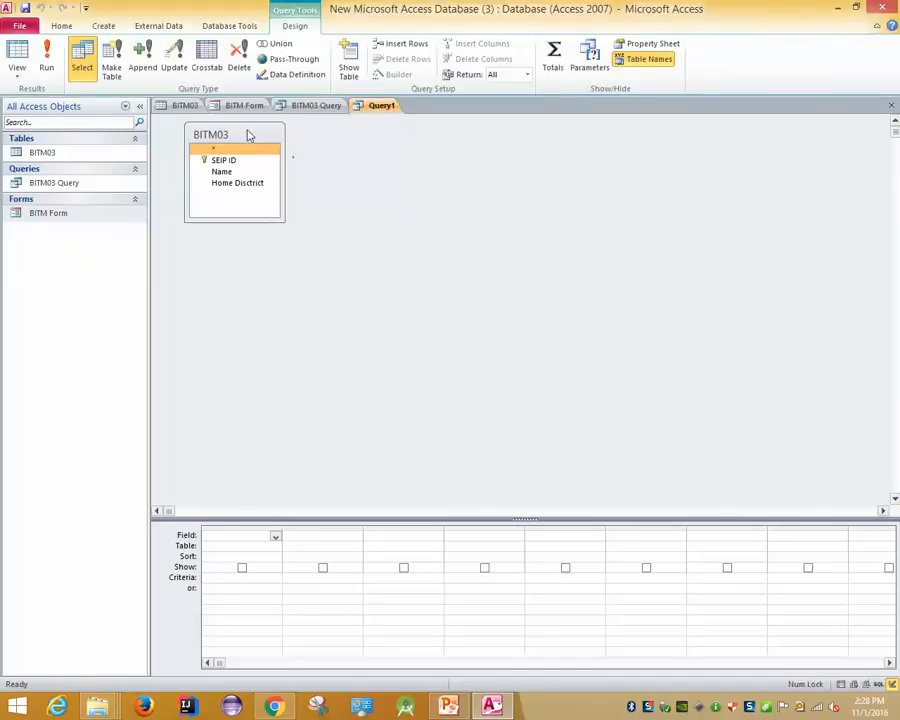
left_click_drag(249, 135, 297, 157)
left_click(272, 184)
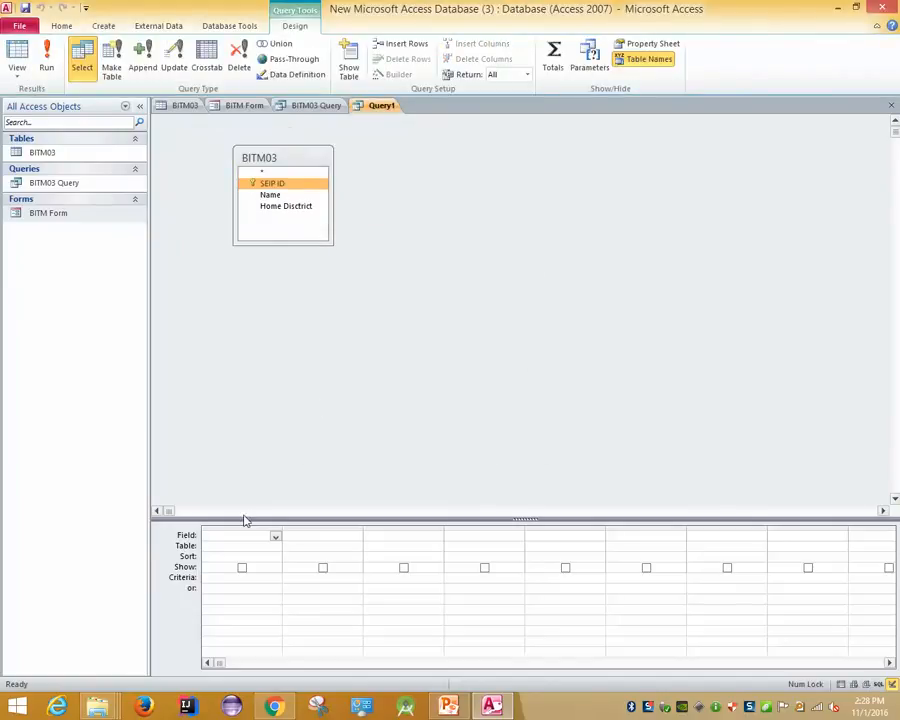
Add SEIP ID, Name and Home District with criterion 'Comila' and run the query
left_click_drag(268, 188, 213, 570)
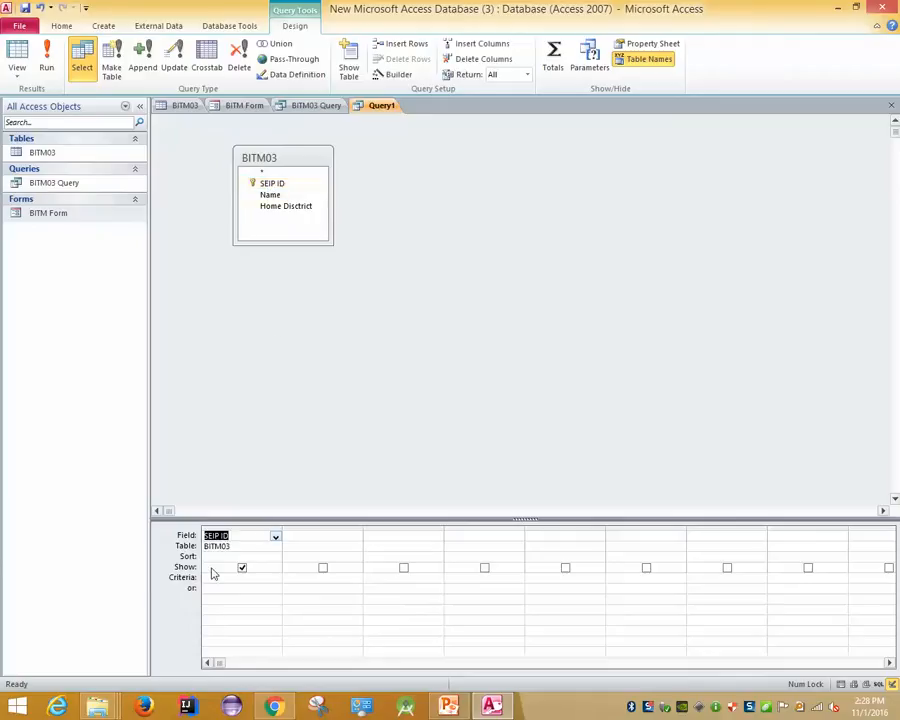
double_click(268, 196)
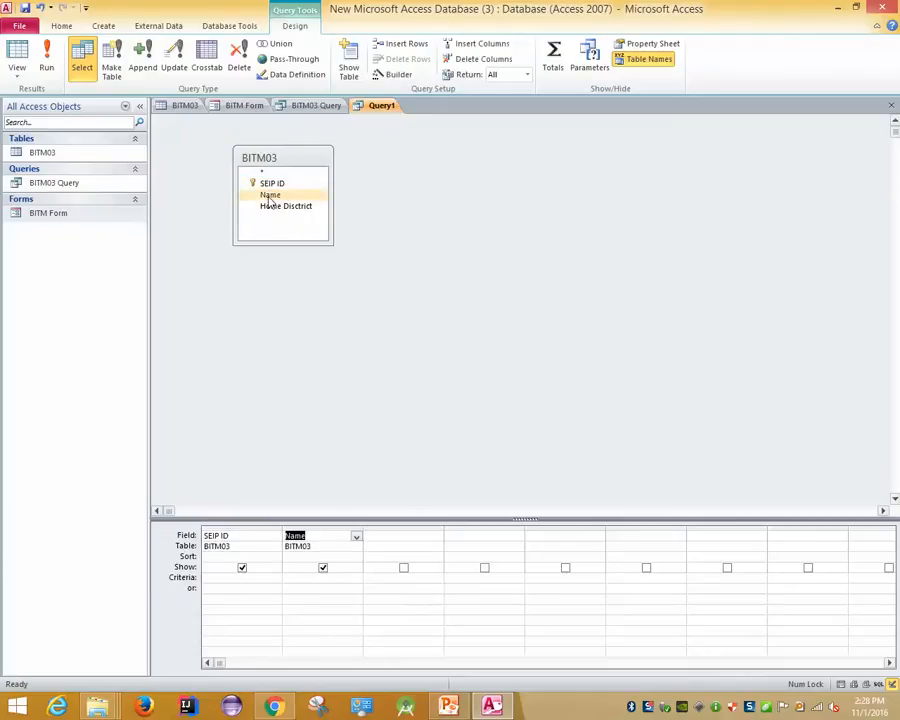
double_click(290, 207)
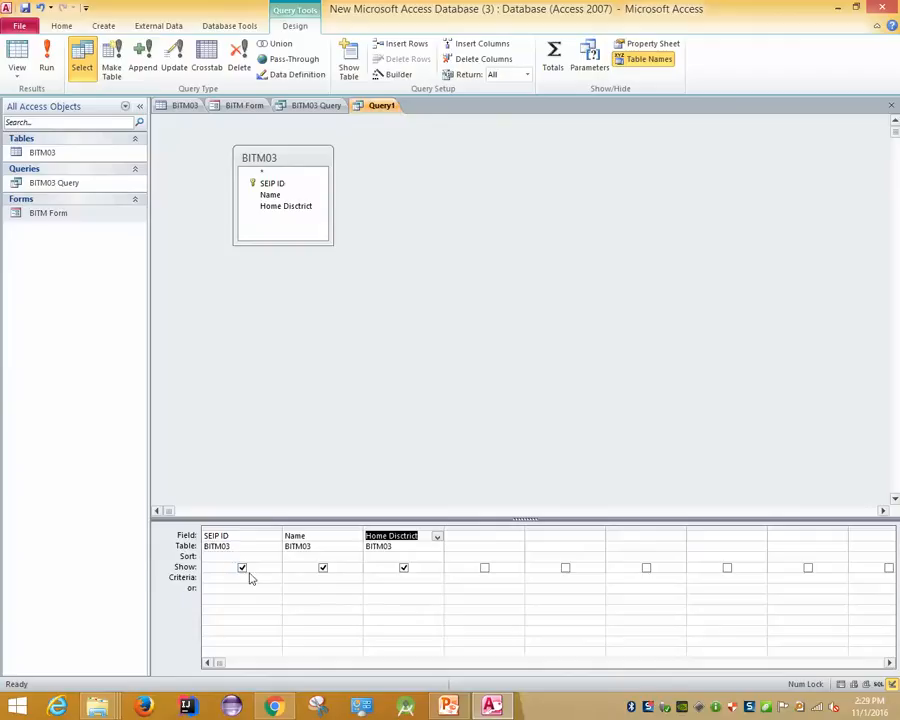
left_click(403, 577)
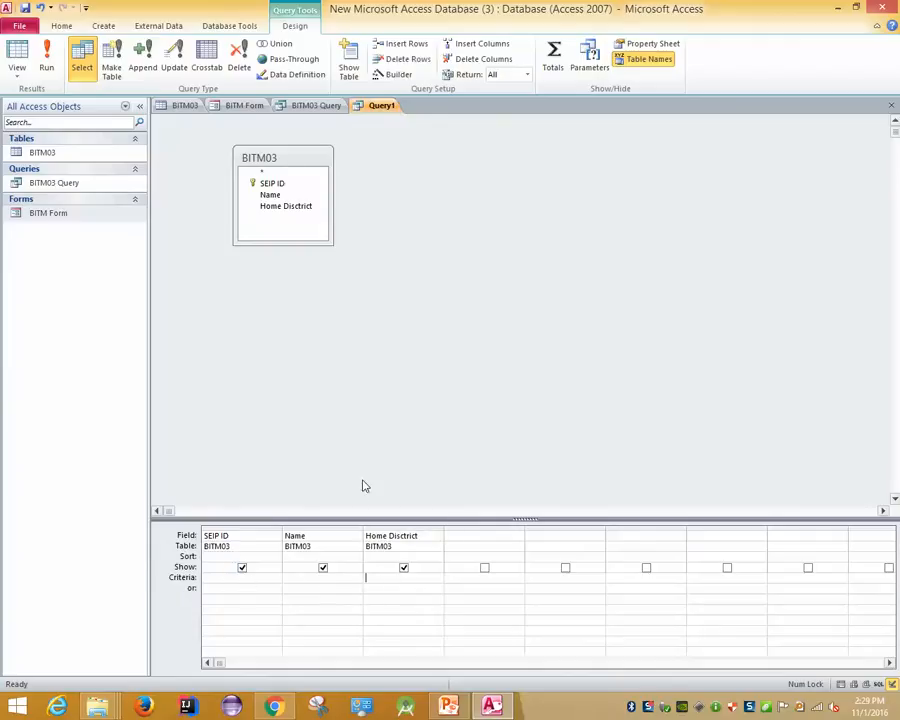
type("Comila")
left_click(47, 69)
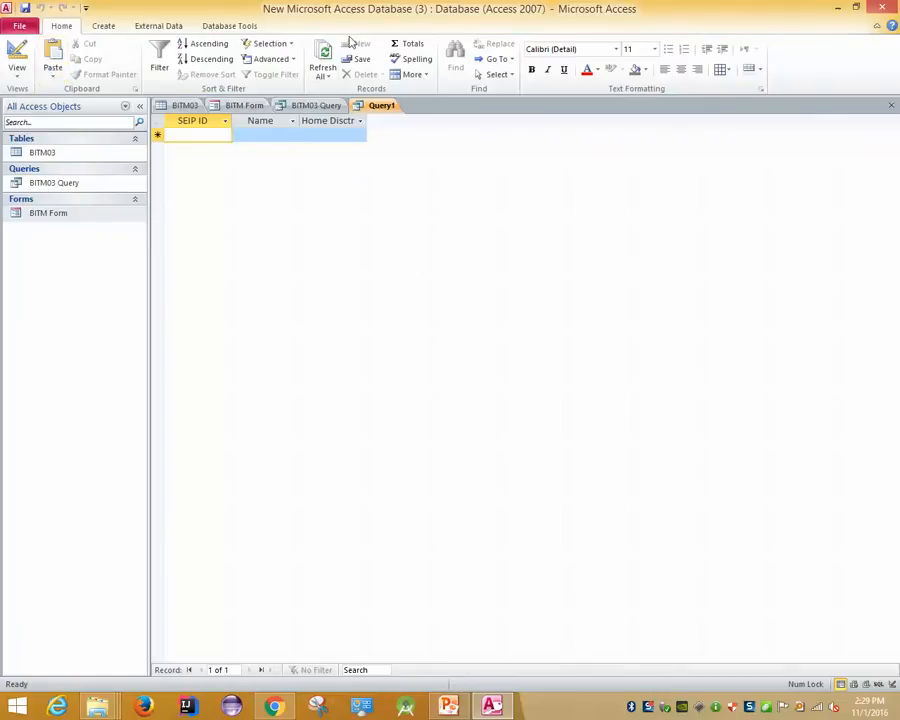
Correct the criterion in Design View and rerun Query1, returning the two Comilla records
left_click(195, 106)
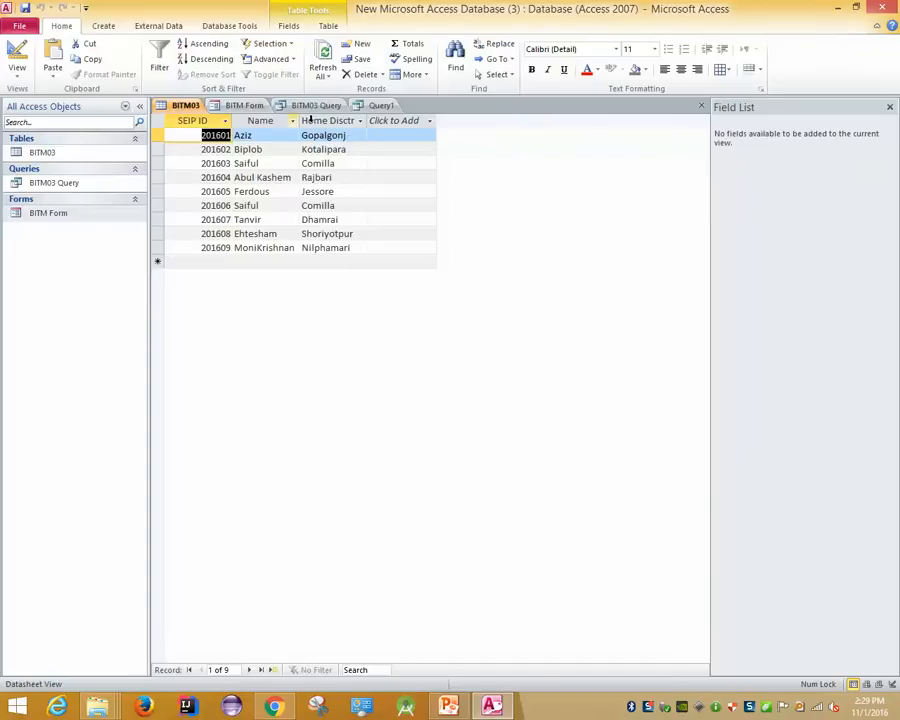
left_click(380, 105)
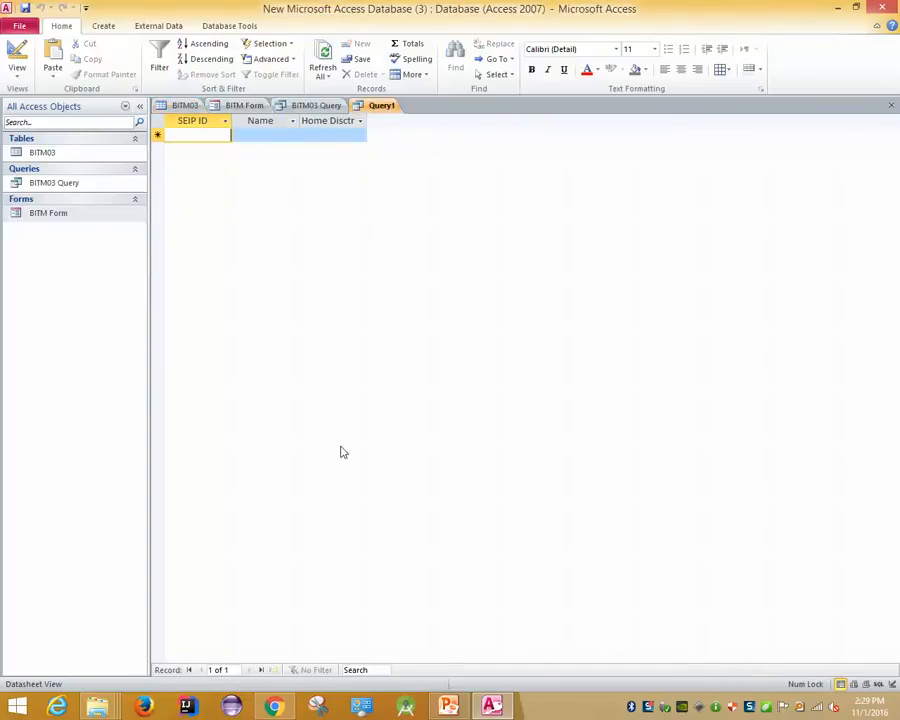
left_click(17, 70)
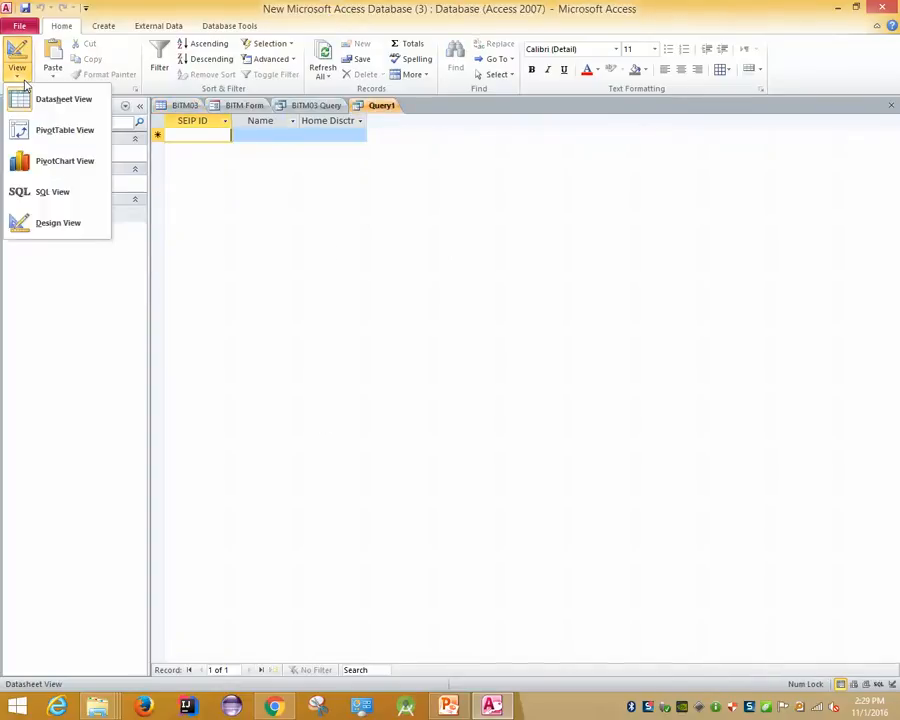
left_click(45, 226)
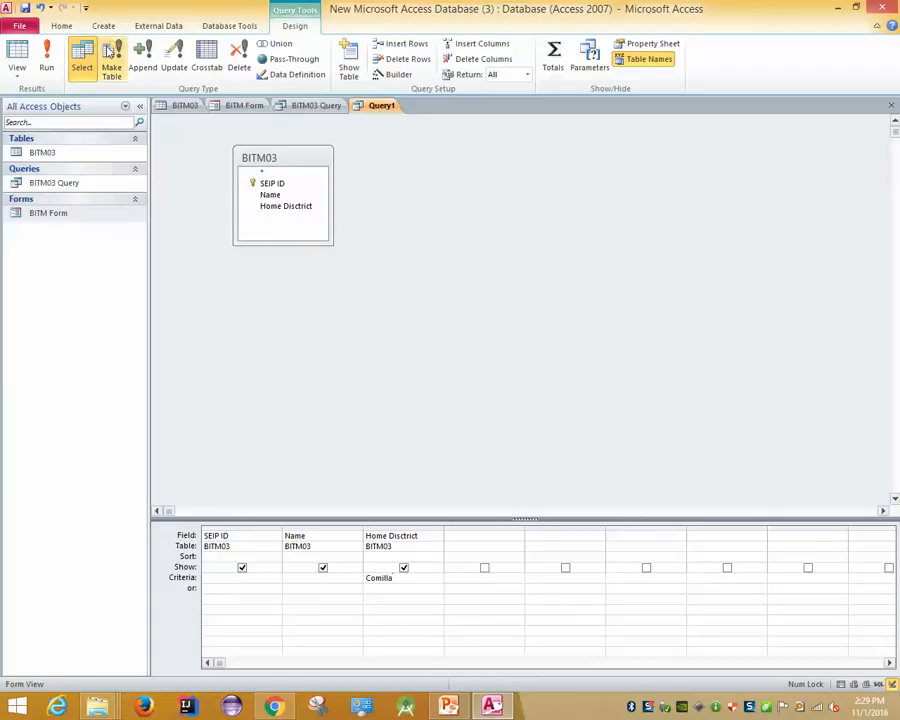
left_click(47, 64)
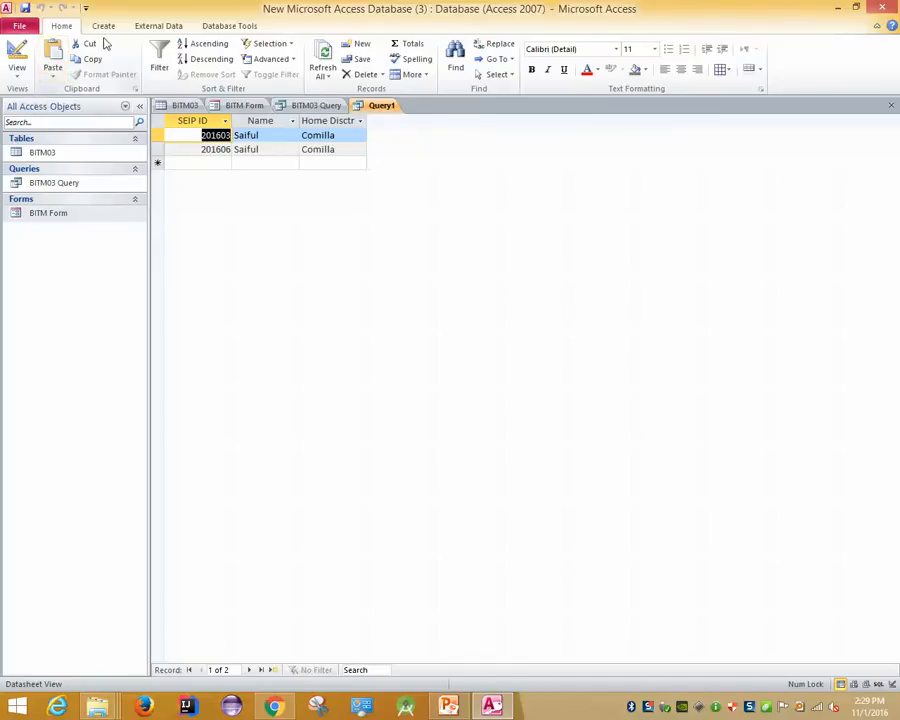
left_click(103, 26)
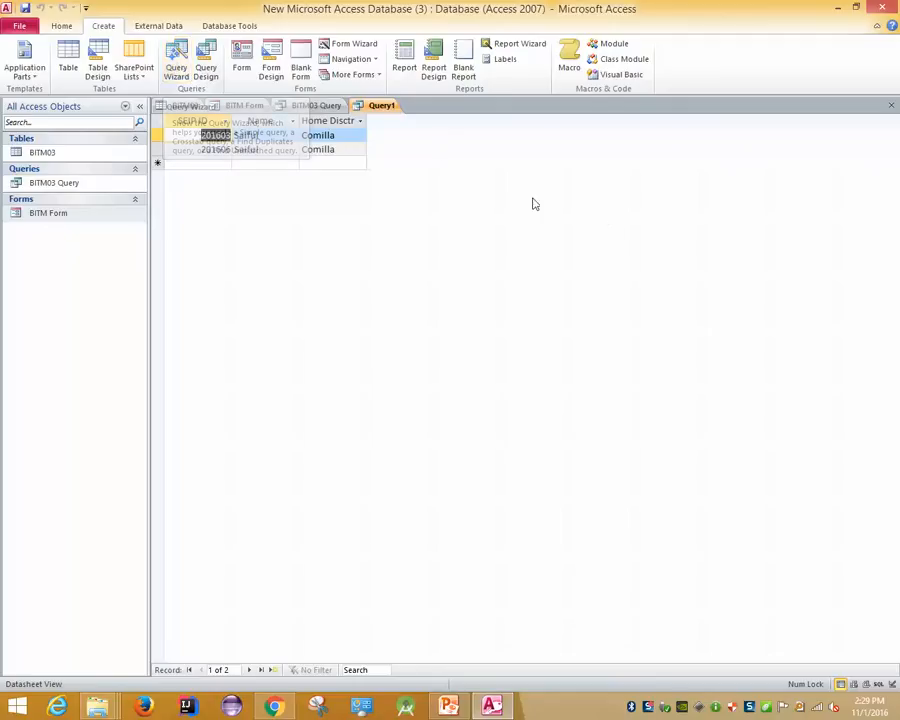
right_click(380, 110)
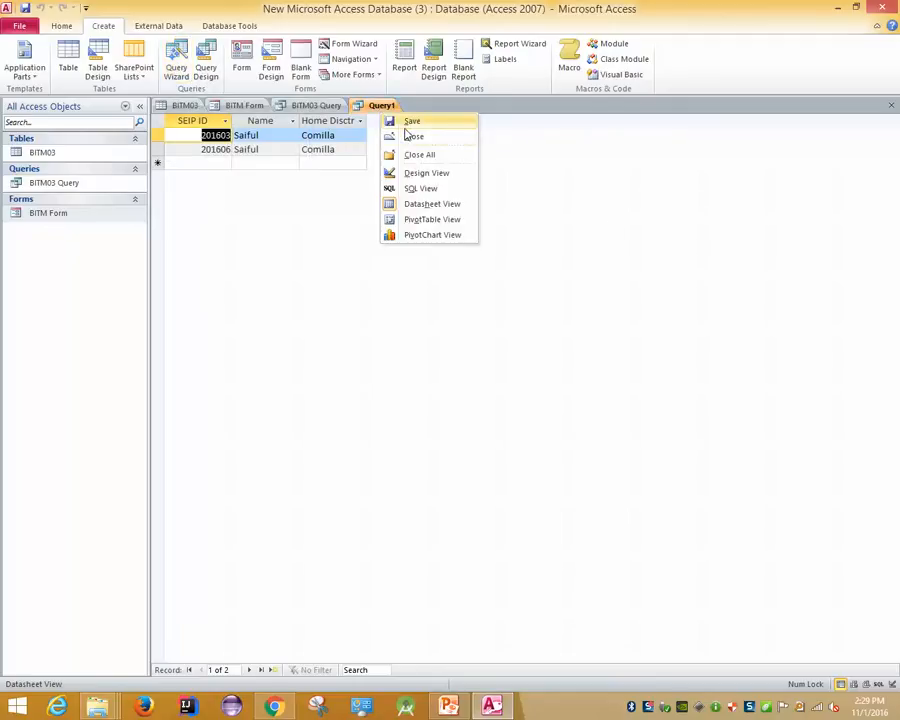
left_click(413, 136)
left_click(451, 389)
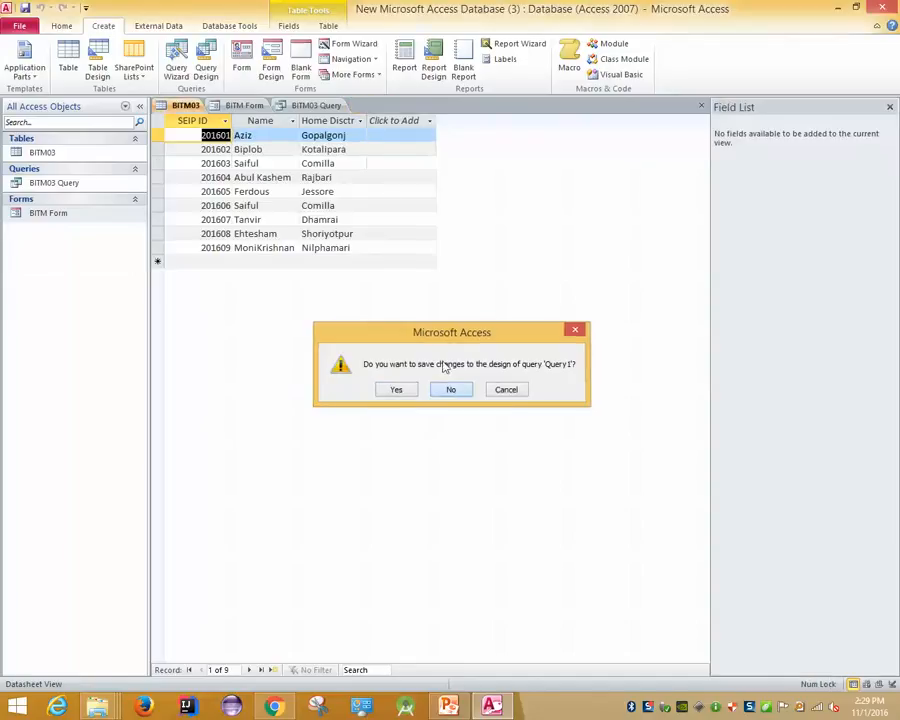
right_click(320, 107)
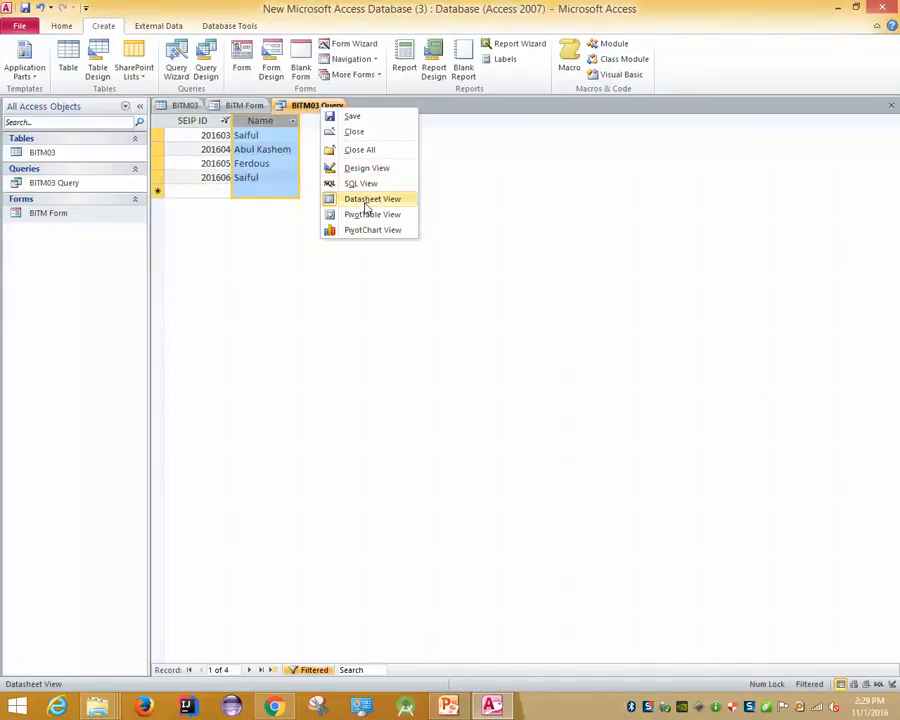
left_click(379, 257)
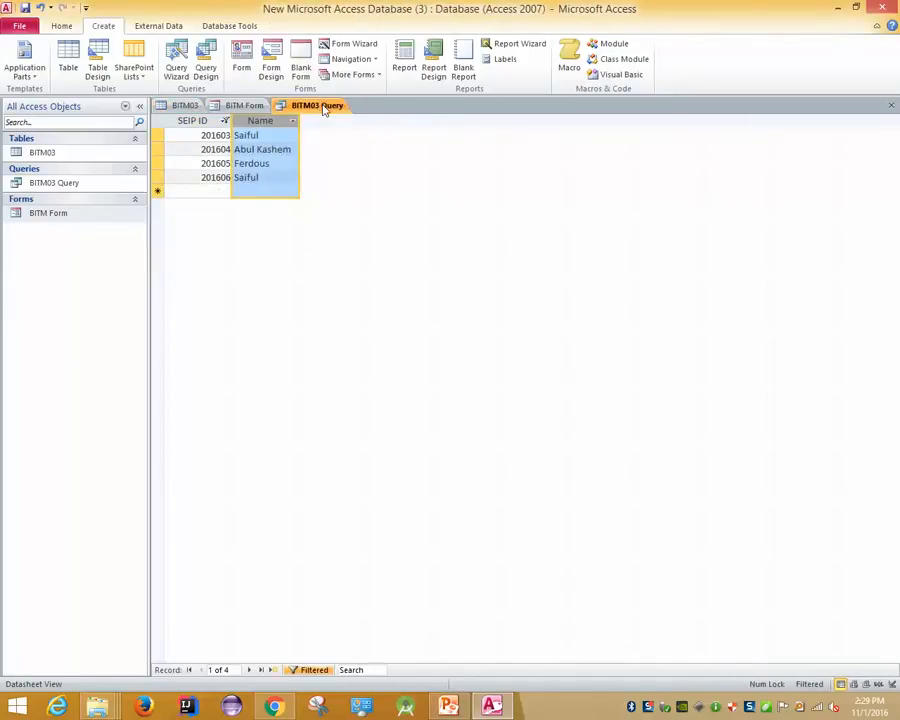
right_click(324, 107)
left_click(357, 127)
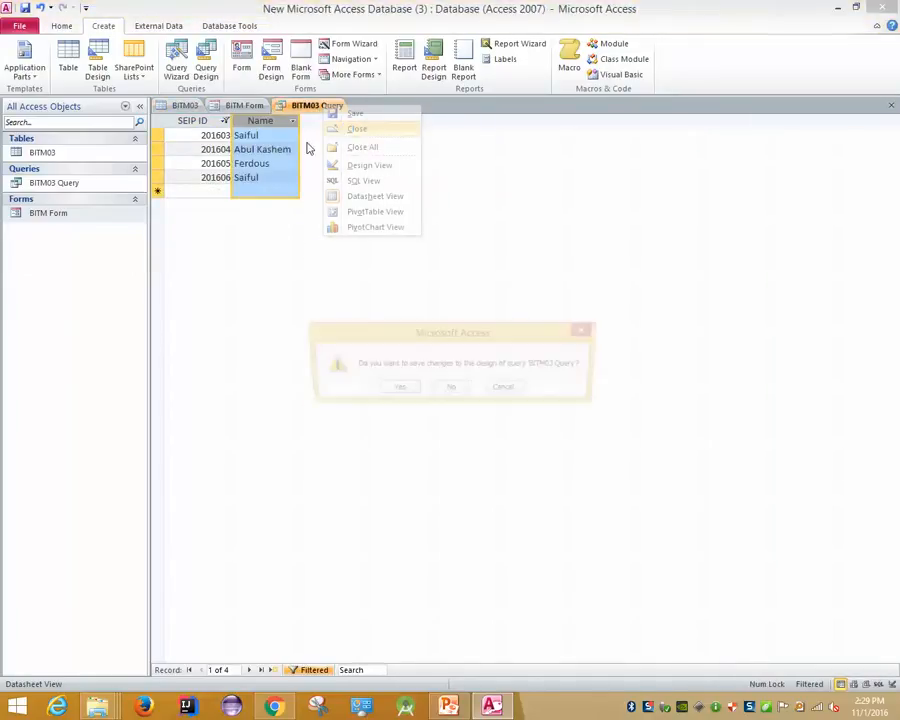
left_click(451, 389)
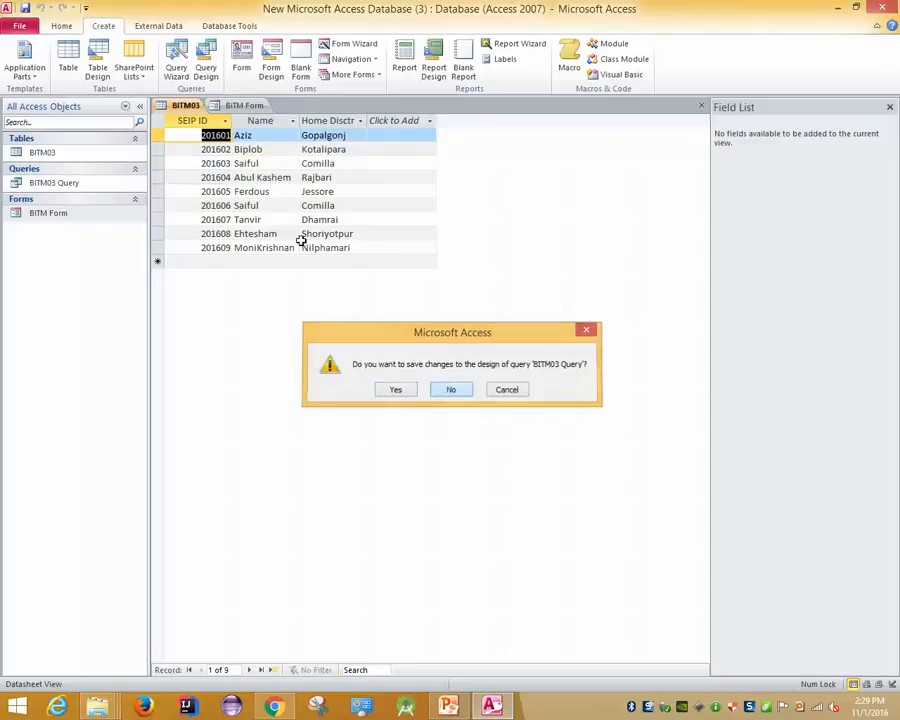
right_click(237, 105)
left_click(266, 132)
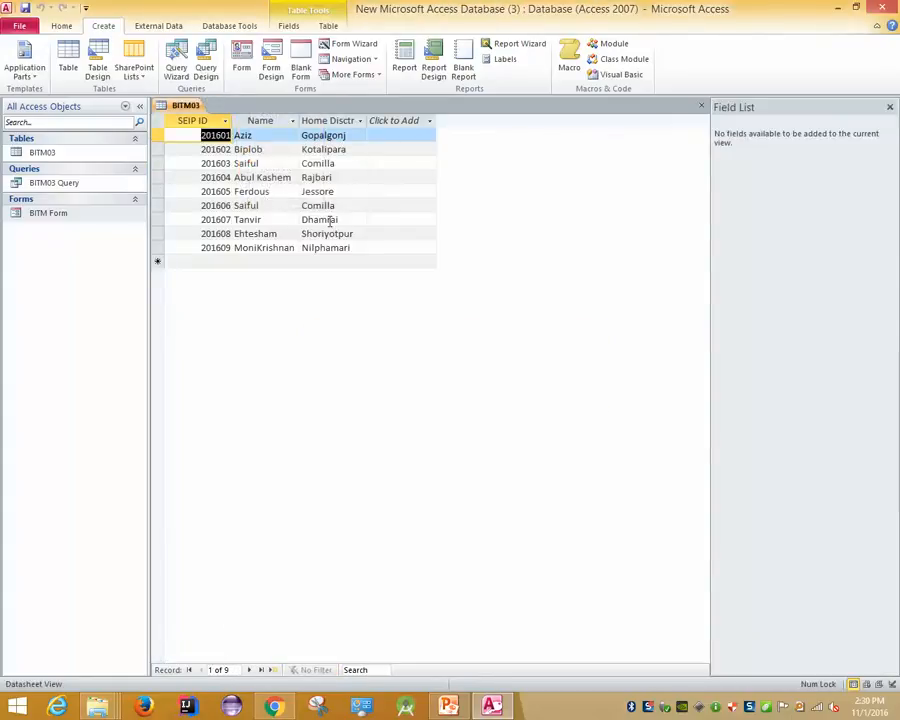
left_click(335, 256)
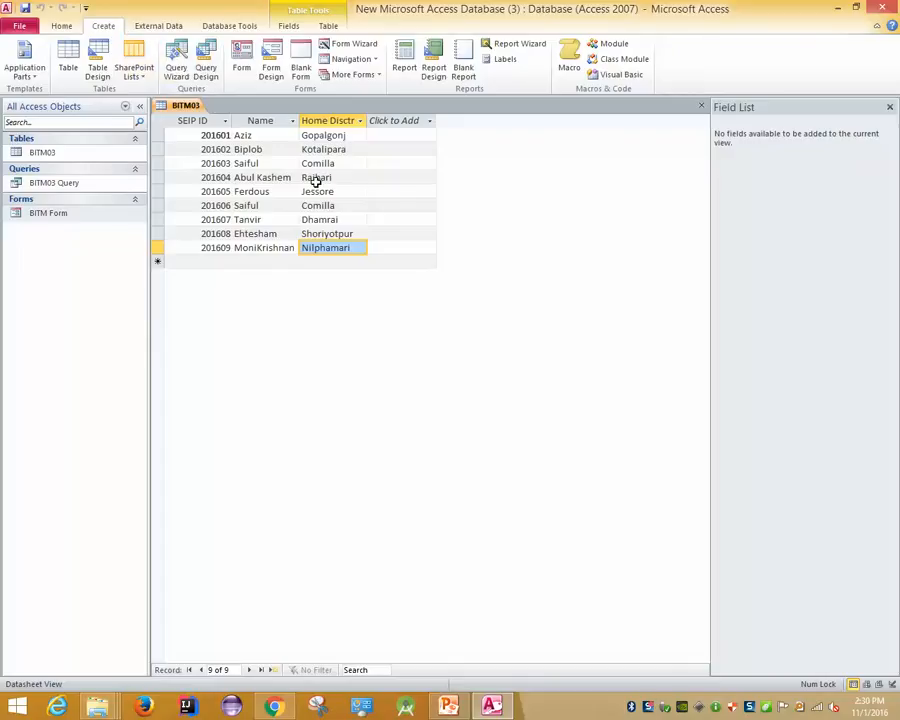
left_click(61, 25)
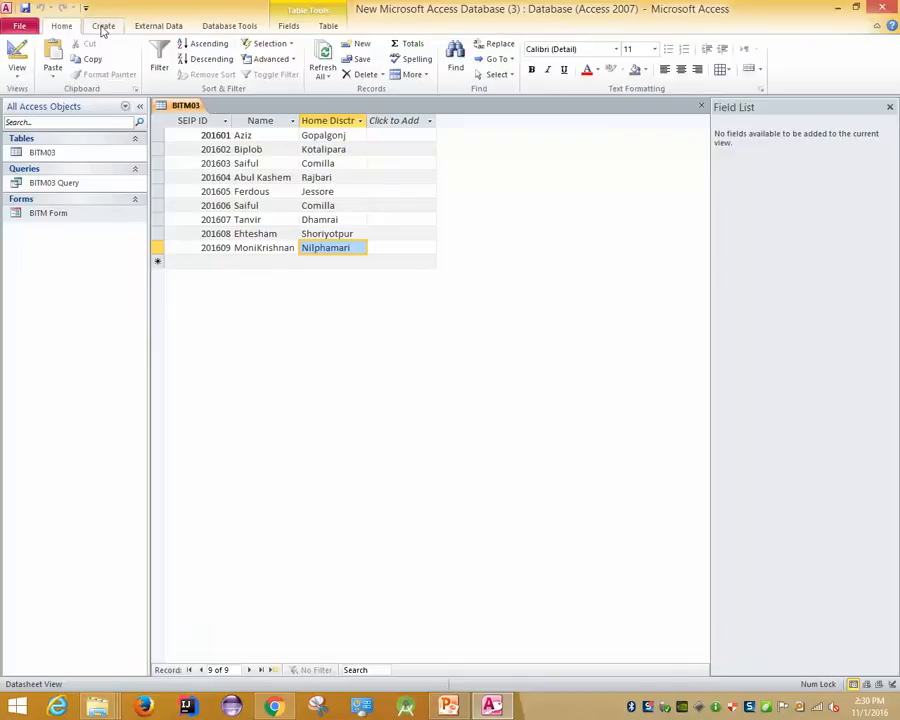
left_click(270, 43)
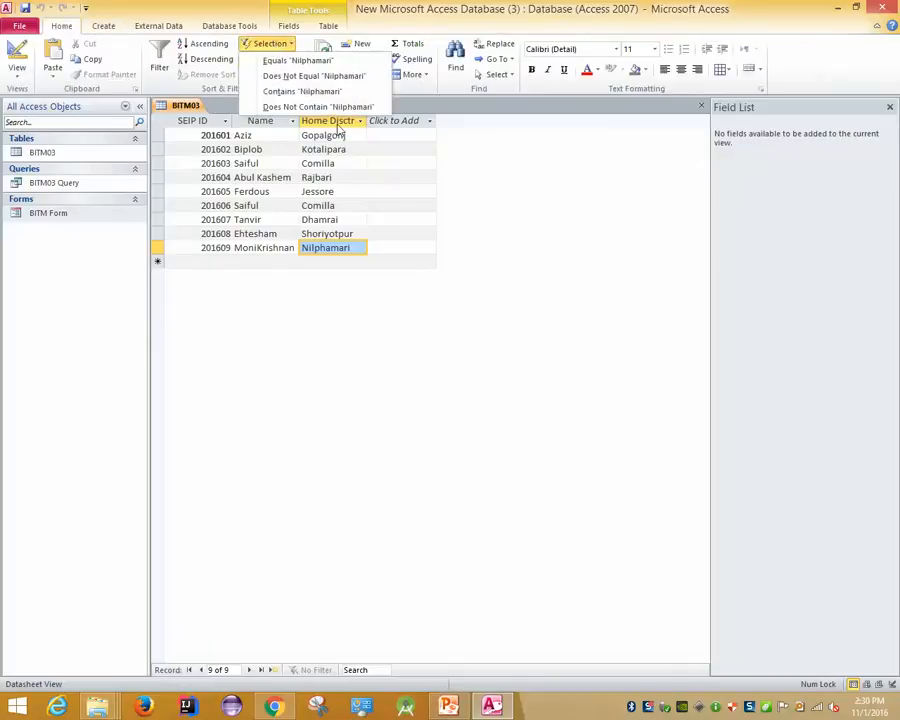
left_click(360, 330)
left_click(340, 207)
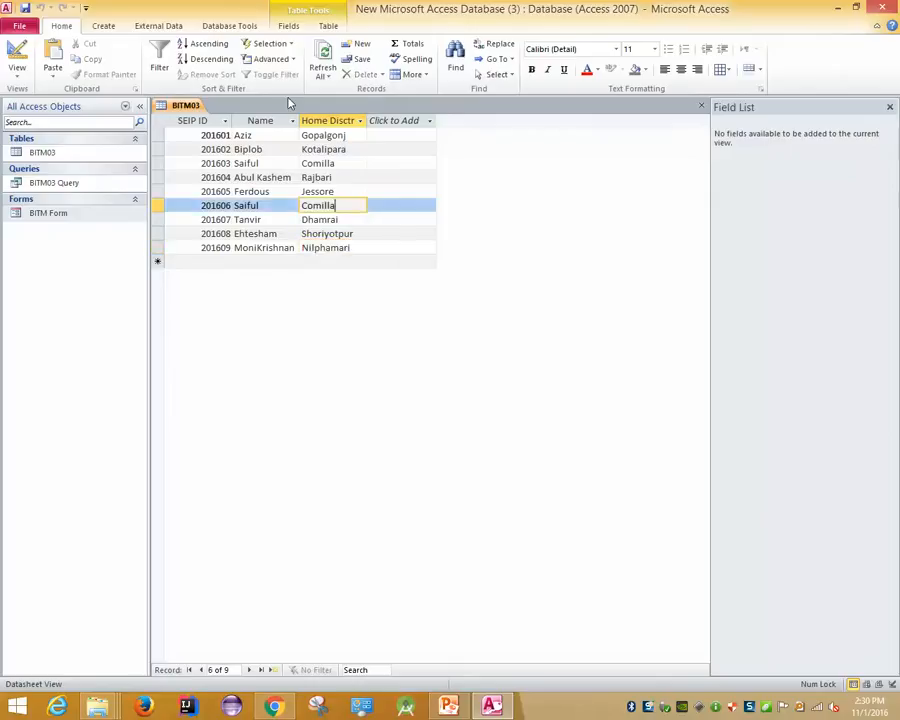
left_click(272, 44)
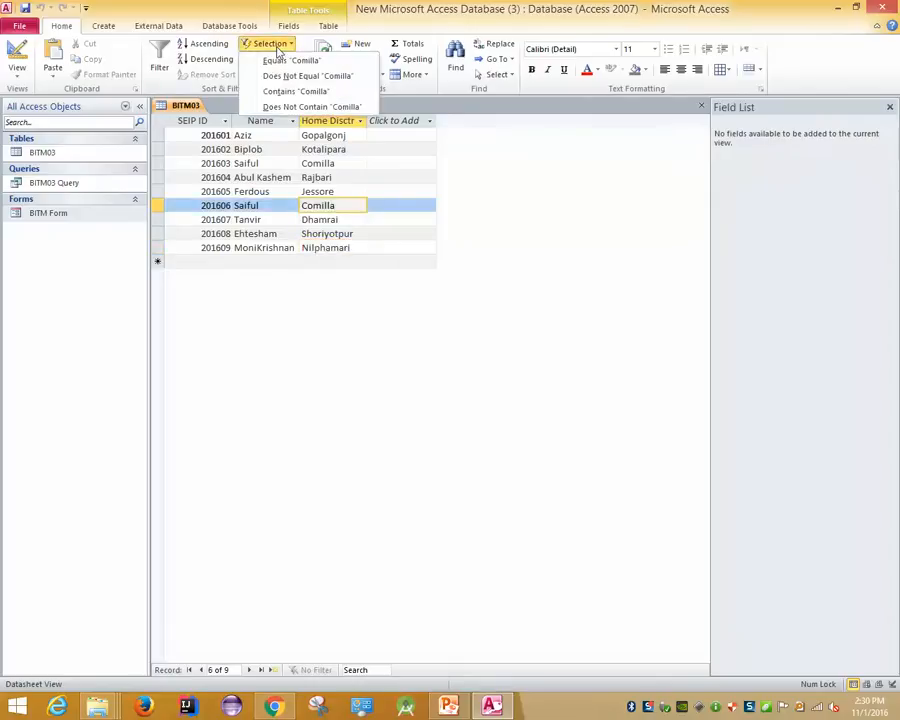
left_click(286, 361)
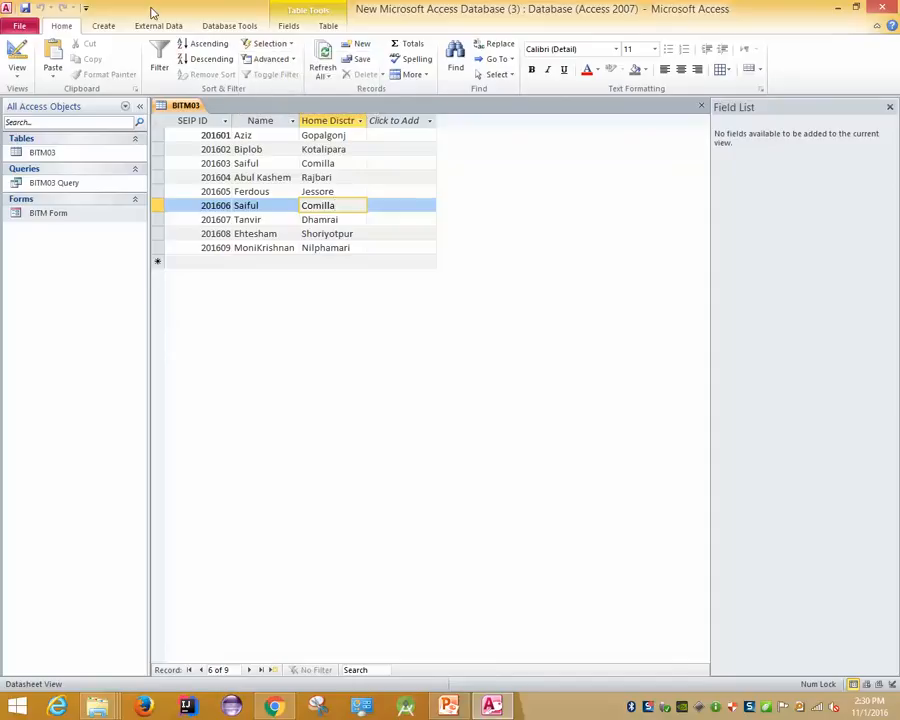
left_click(101, 27)
Start a new Query Design with the BITM03 table added
left_click(206, 66)
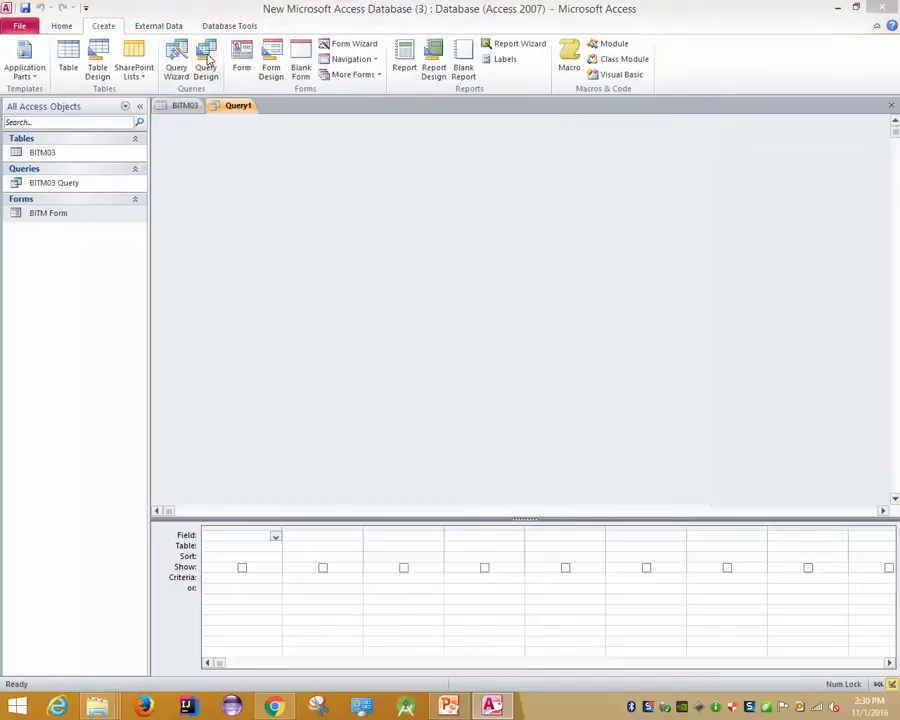
left_click_drag(420, 476, 356, 158)
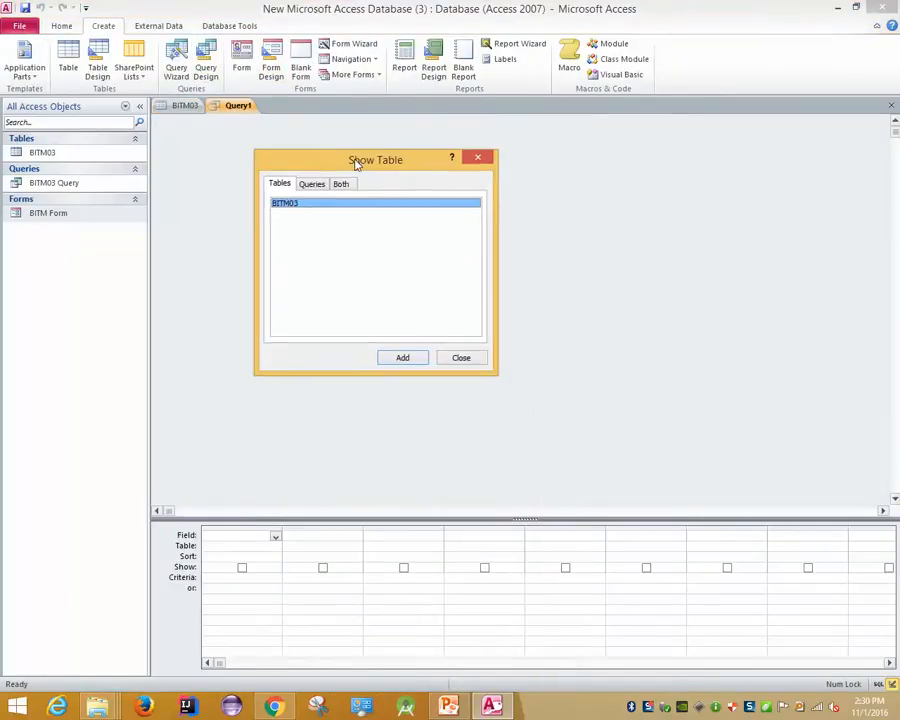
left_click(311, 184)
left_click(279, 184)
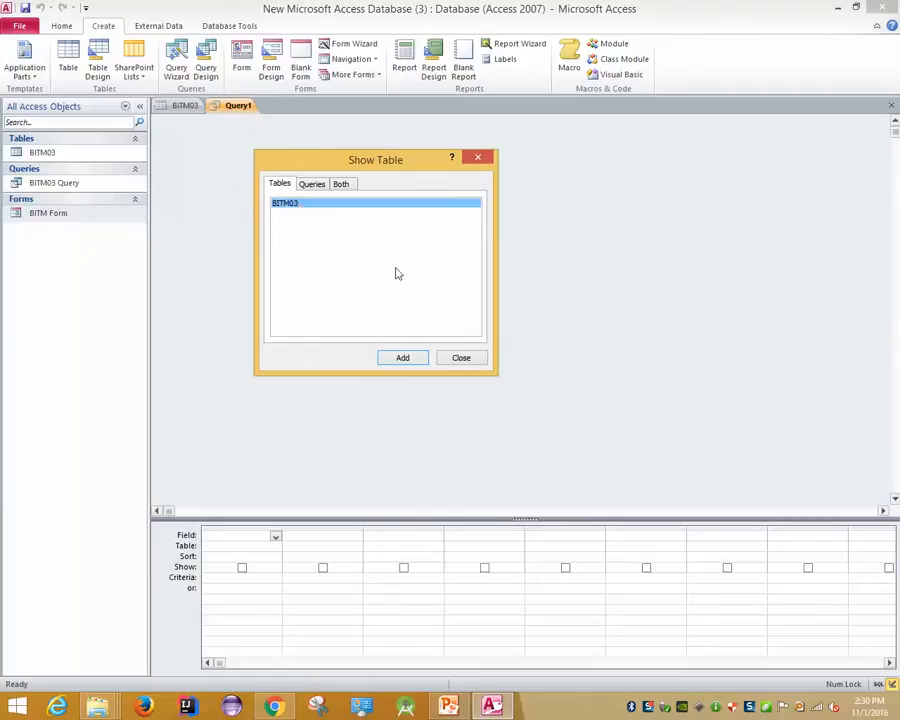
left_click(405, 357)
left_click(478, 157)
Put SEIP ID and Name in the first two query grid columns
left_click(237, 161)
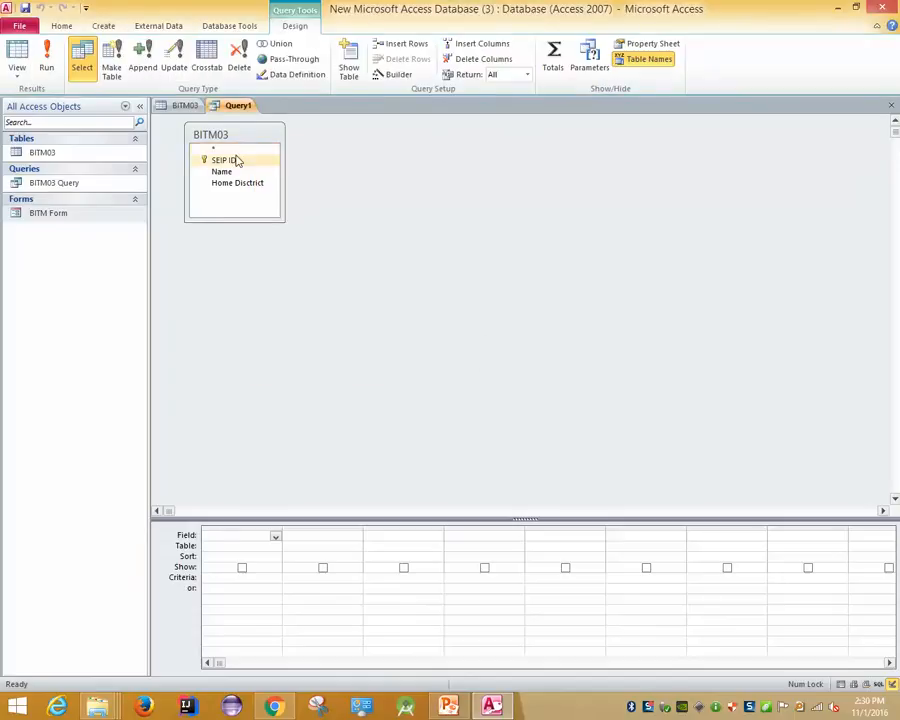
left_click(276, 537)
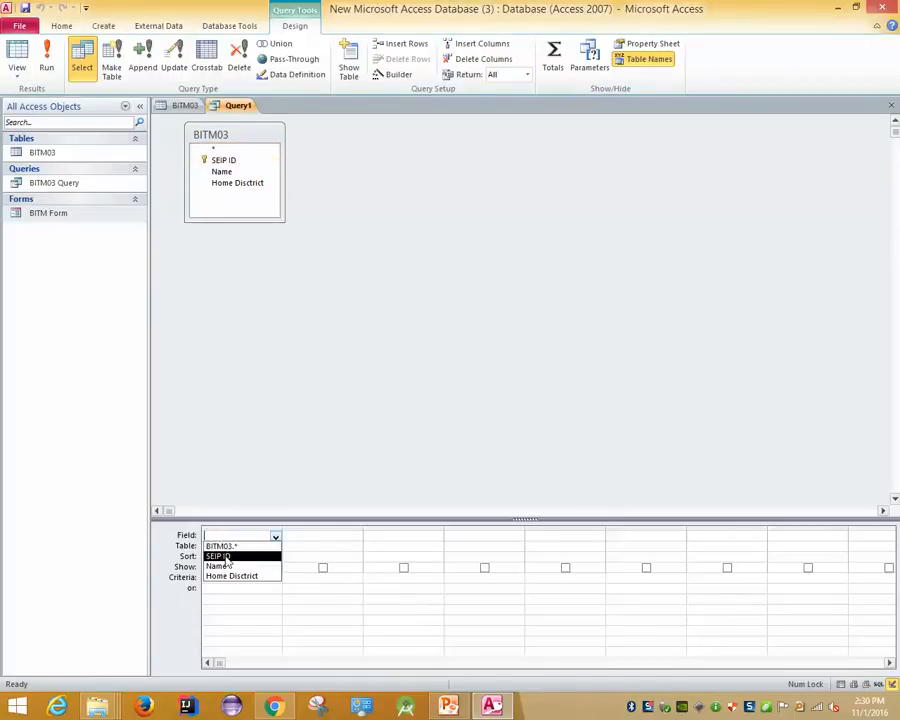
left_click(224, 552)
left_click(328, 537)
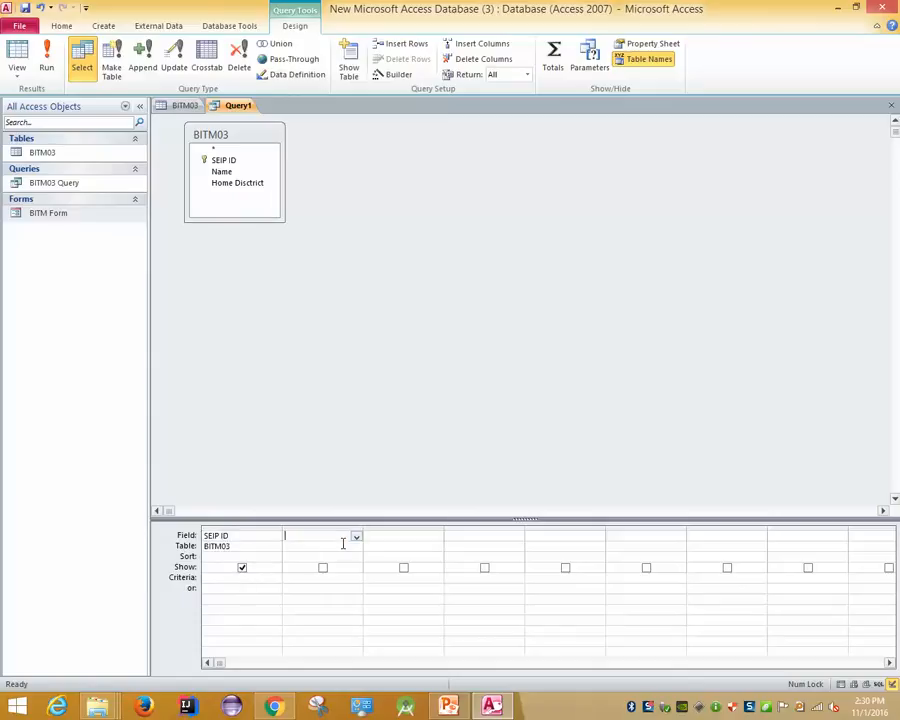
left_click(356, 537)
left_click(320, 569)
Add Home Dsictrict with criterion Comilla in the third column and run the query
left_click(423, 540)
left_click(438, 538)
left_click(383, 578)
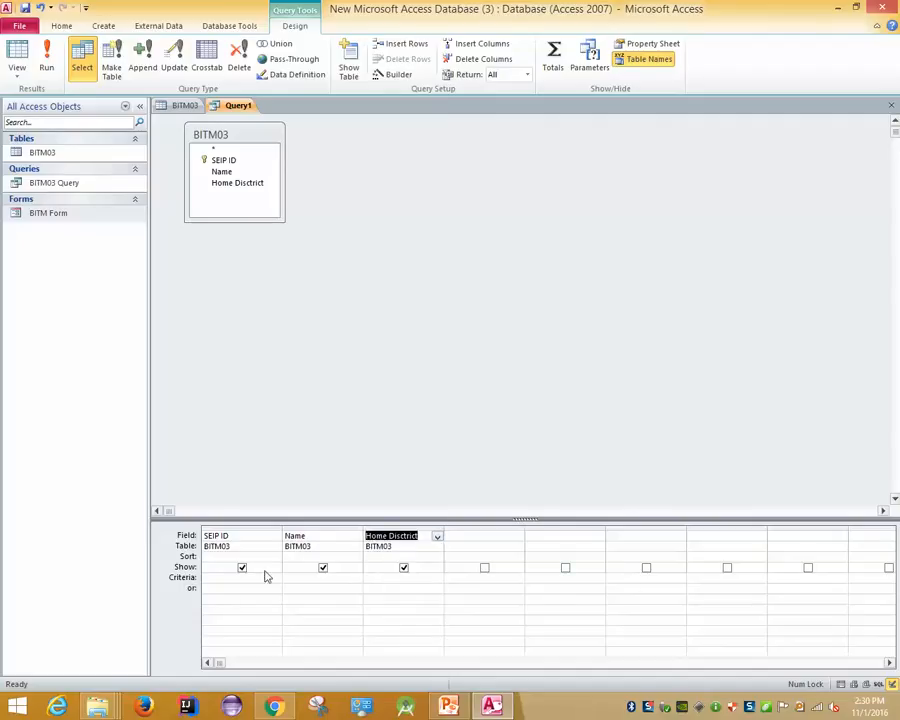
left_click(345, 577)
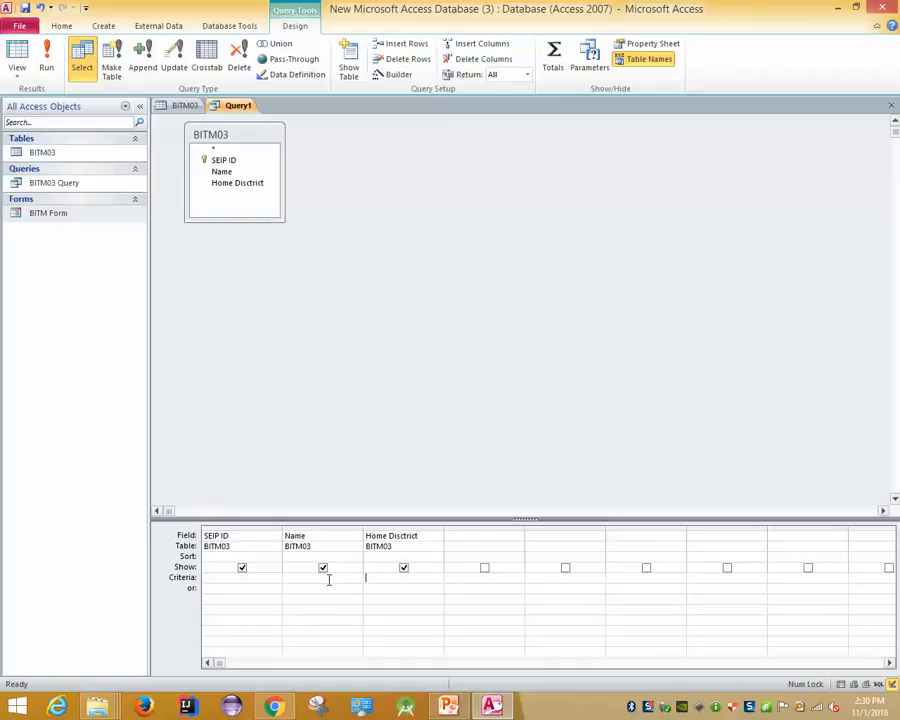
type("Comilla")
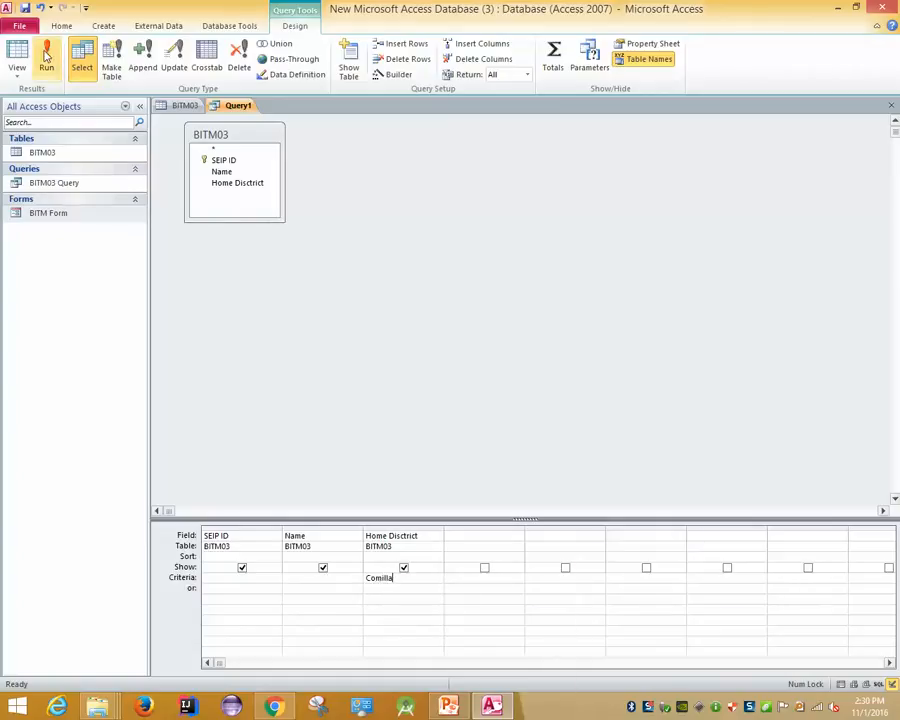
left_click(46, 57)
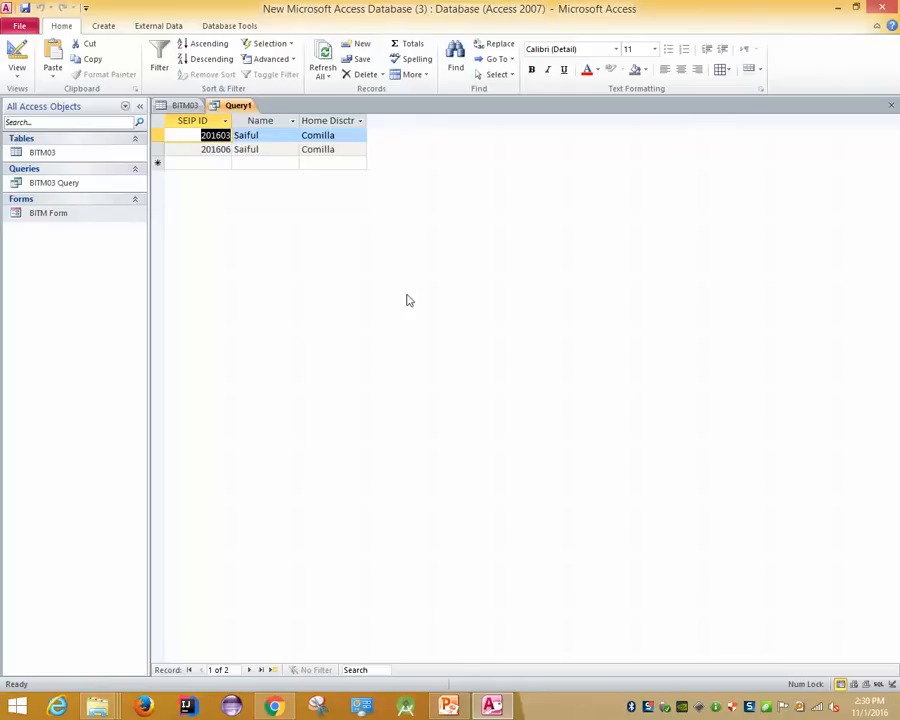
Create a report from the query, saving the query as Query1
left_click(103, 26)
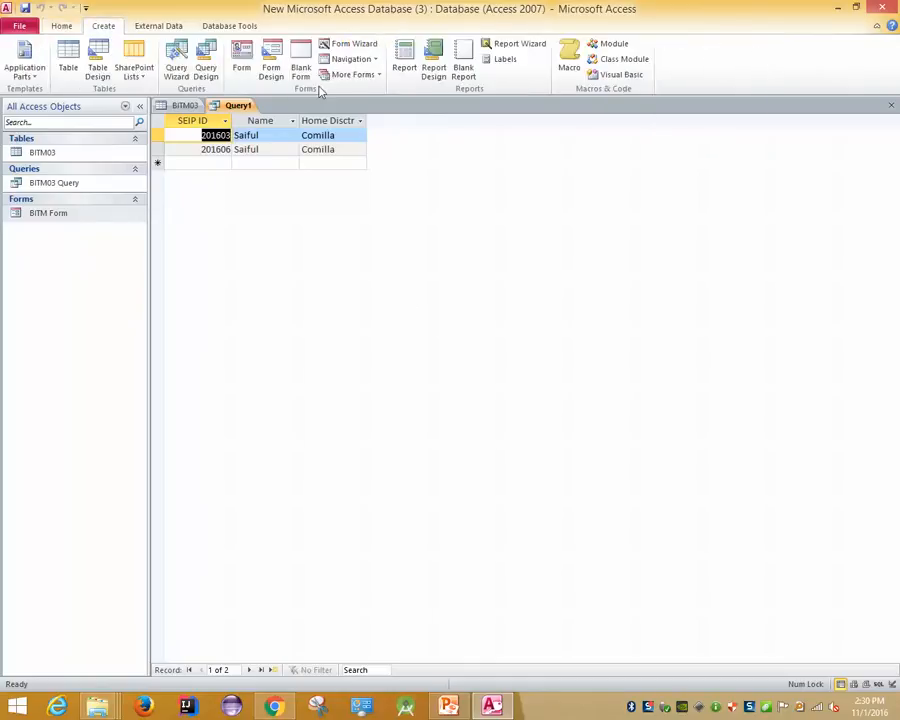
left_click(405, 66)
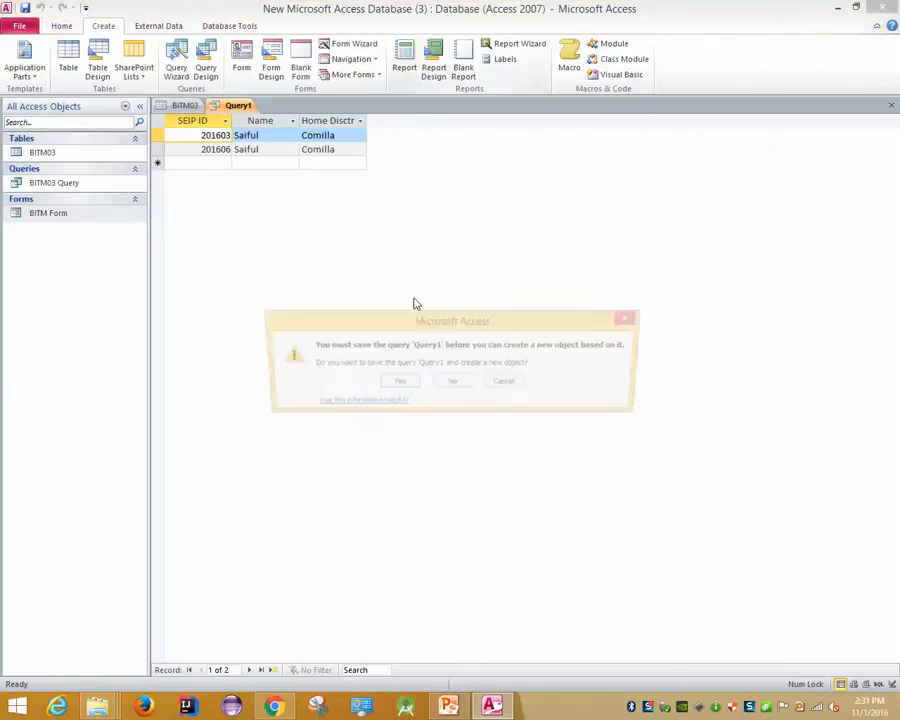
left_click(396, 384)
left_click(453, 269)
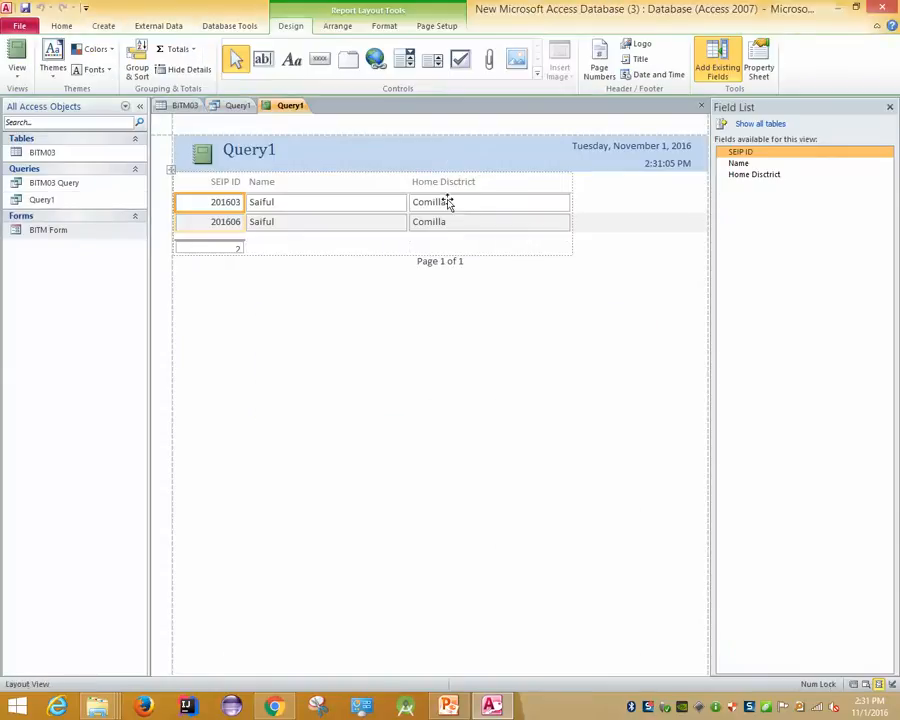
Close the new report, save it as Query1, and return to the BITM03 table
right_click(284, 105)
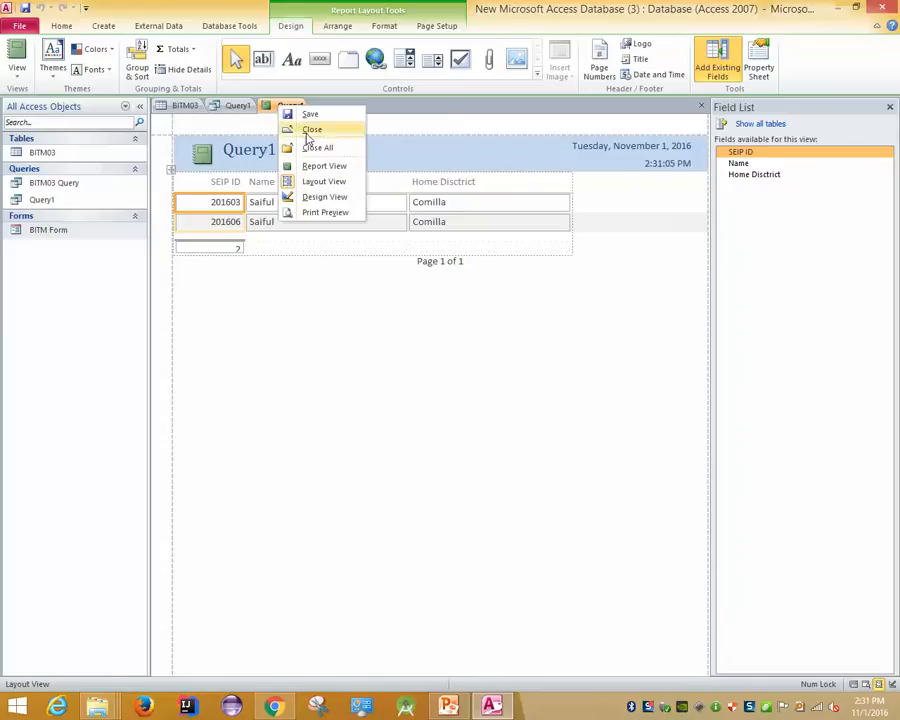
left_click(310, 130)
left_click(400, 390)
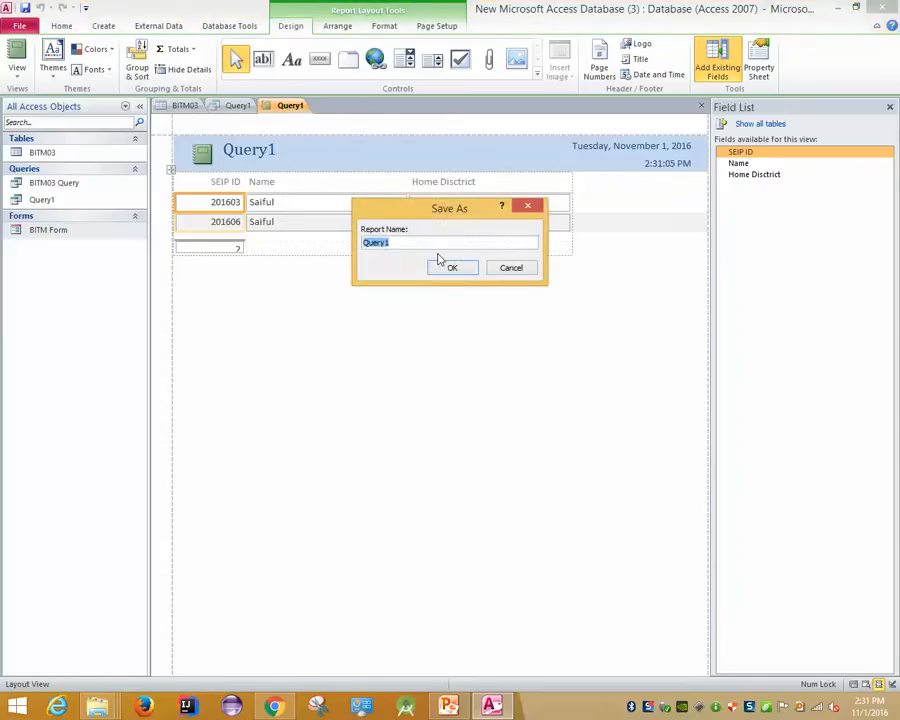
left_click(493, 269)
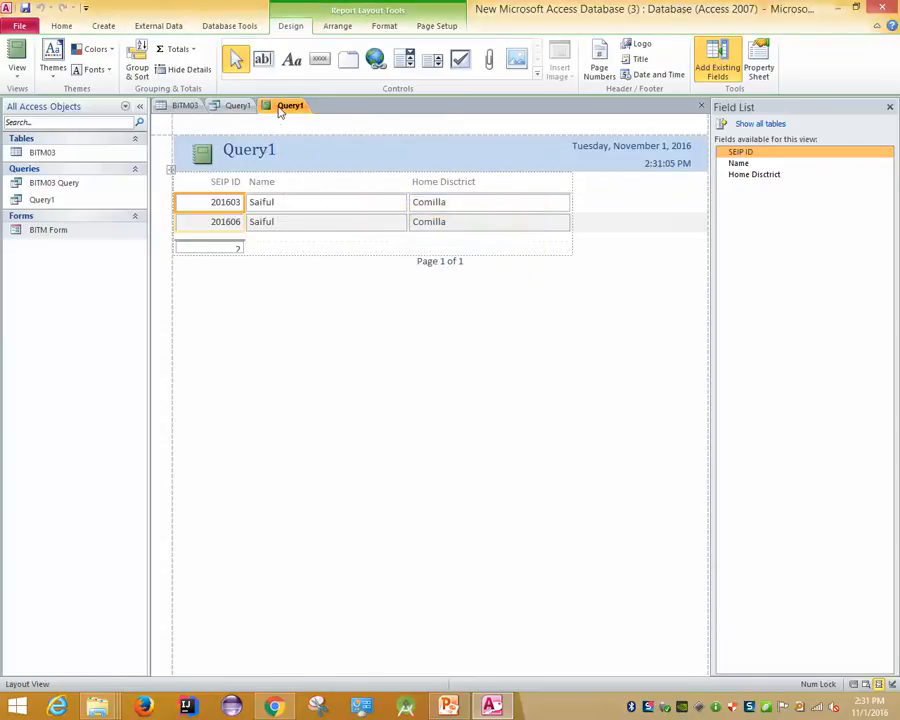
right_click(285, 107)
left_click(311, 130)
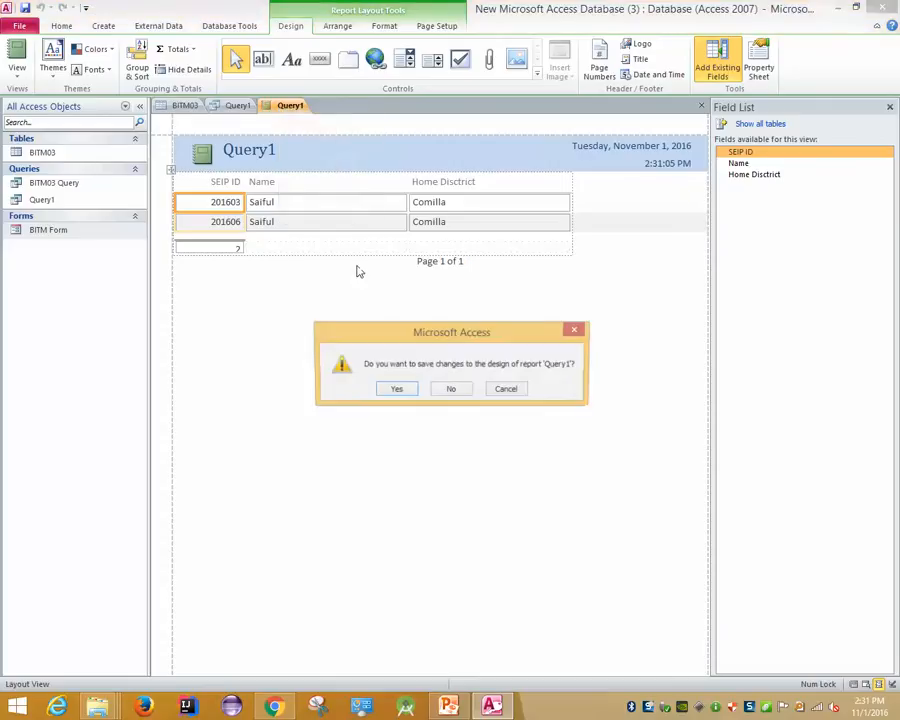
left_click(410, 390)
left_click(448, 267)
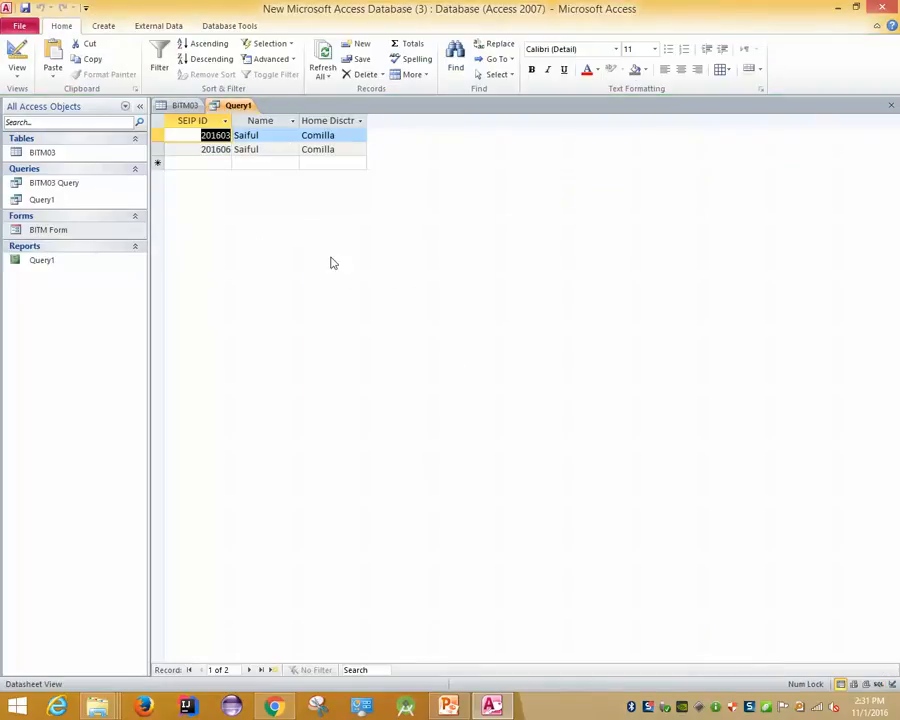
left_click(178, 105)
left_click(104, 22)
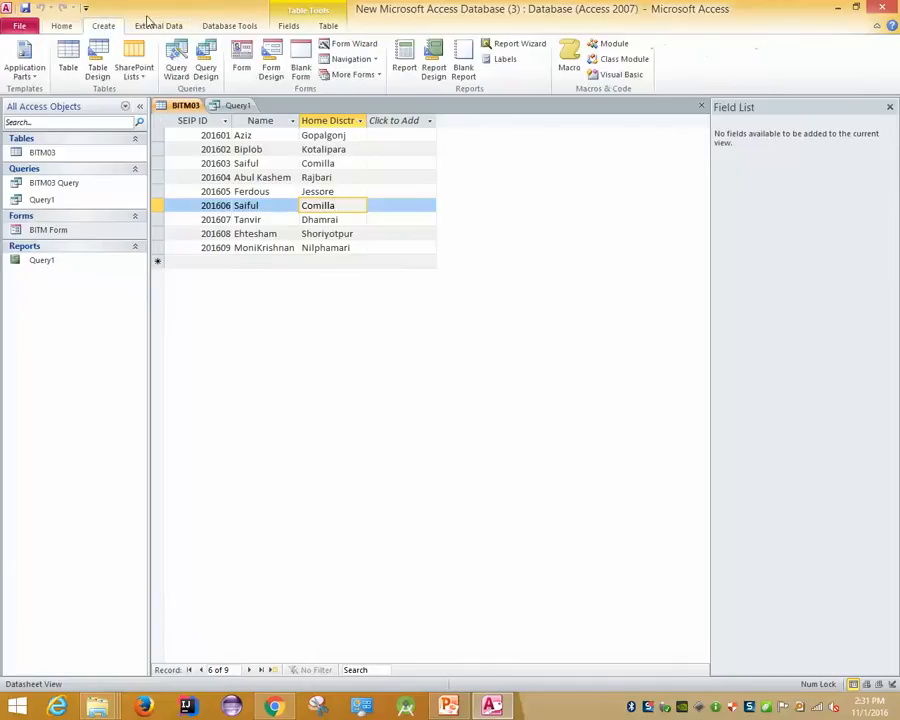
Create a report from the BITM03 table and look through its ribbon and file options
left_click(404, 66)
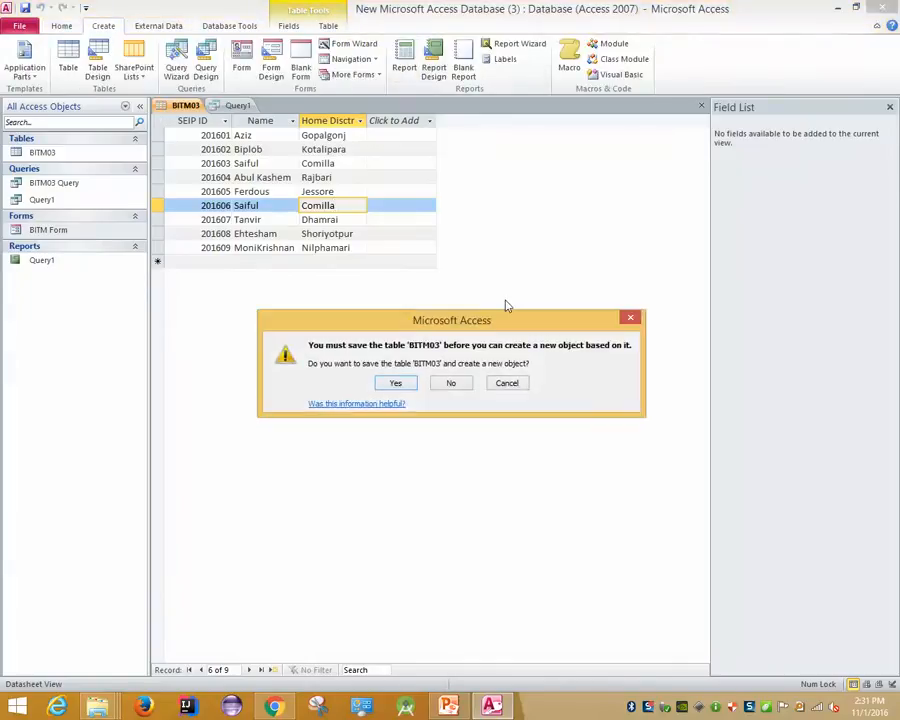
left_click(397, 384)
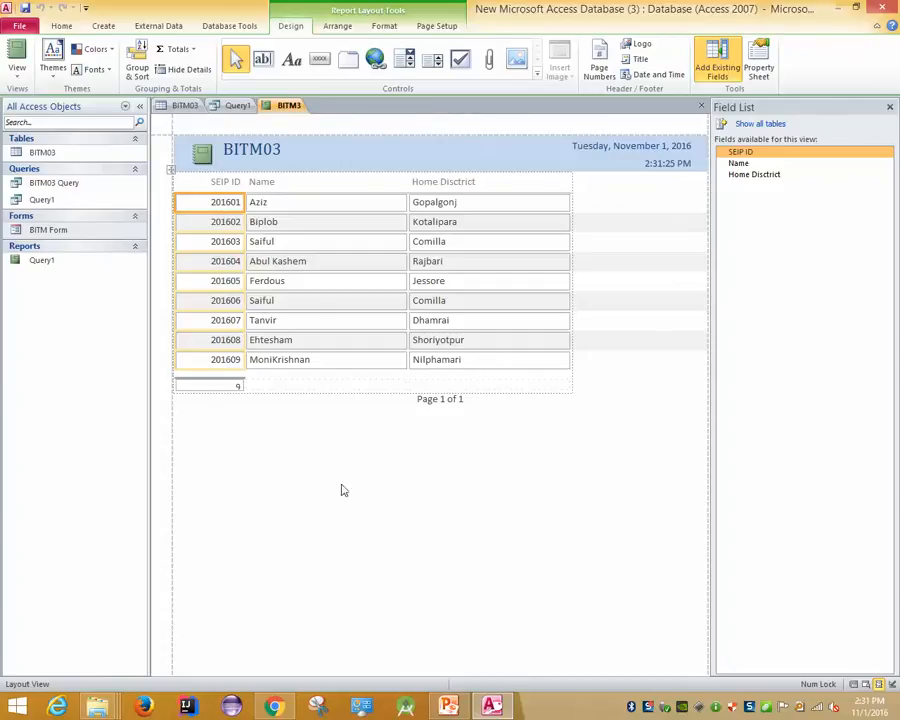
left_click(330, 25)
left_click(290, 25)
left_click(22, 24)
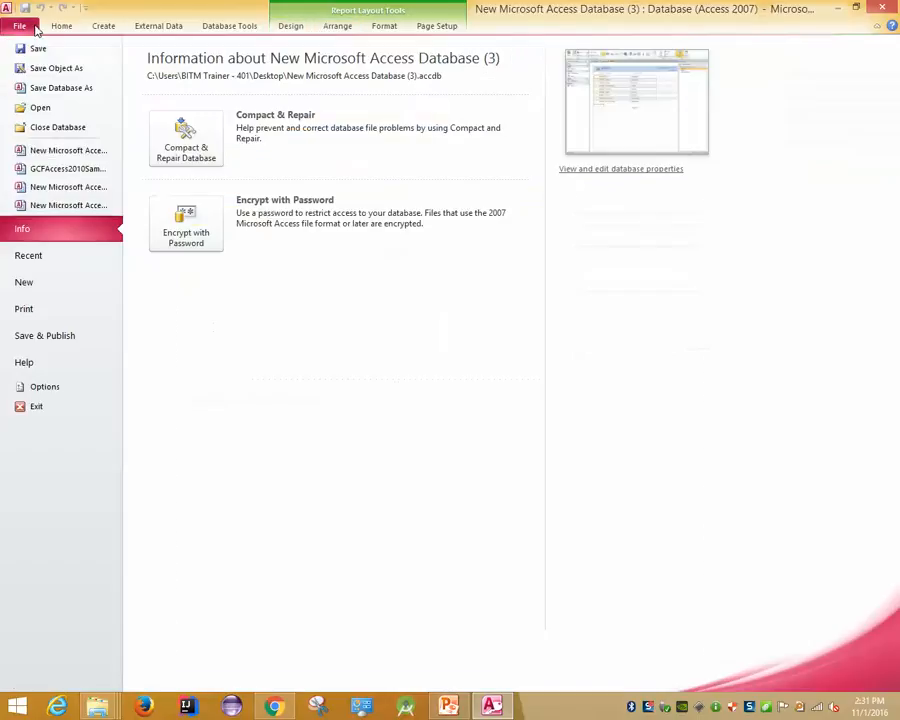
left_click(75, 67)
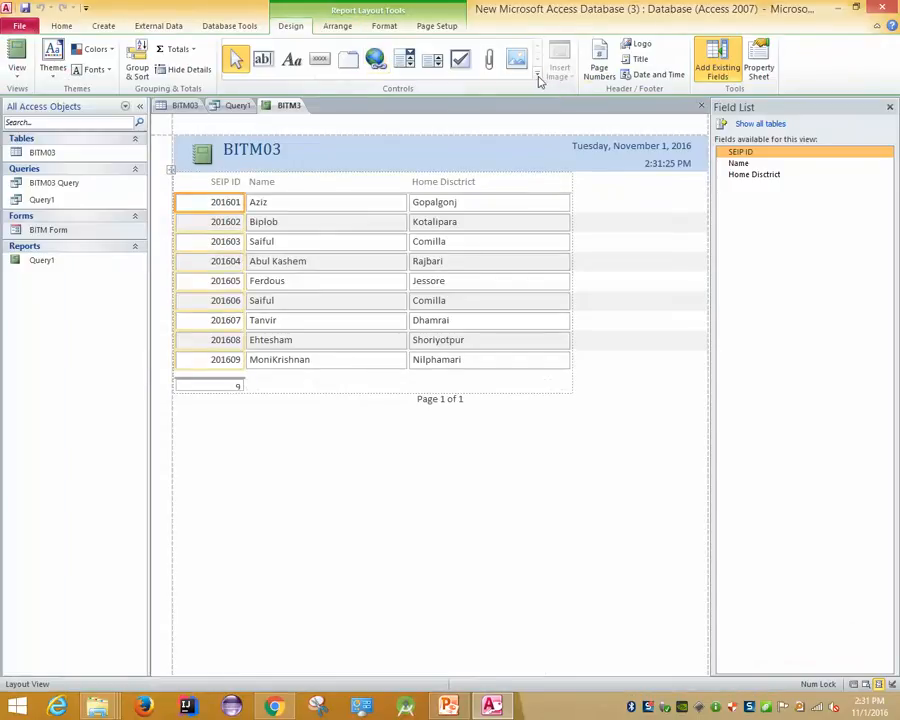
left_click(537, 73)
left_click(603, 521)
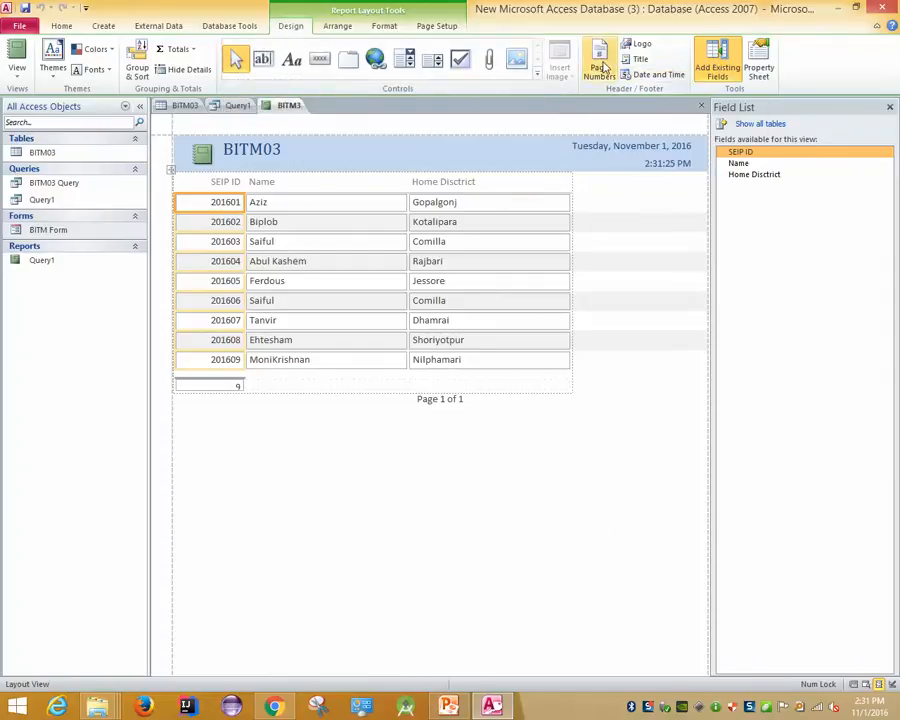
Set page numbers to skip the first page, then check the Arrange and Format options
left_click(599, 64)
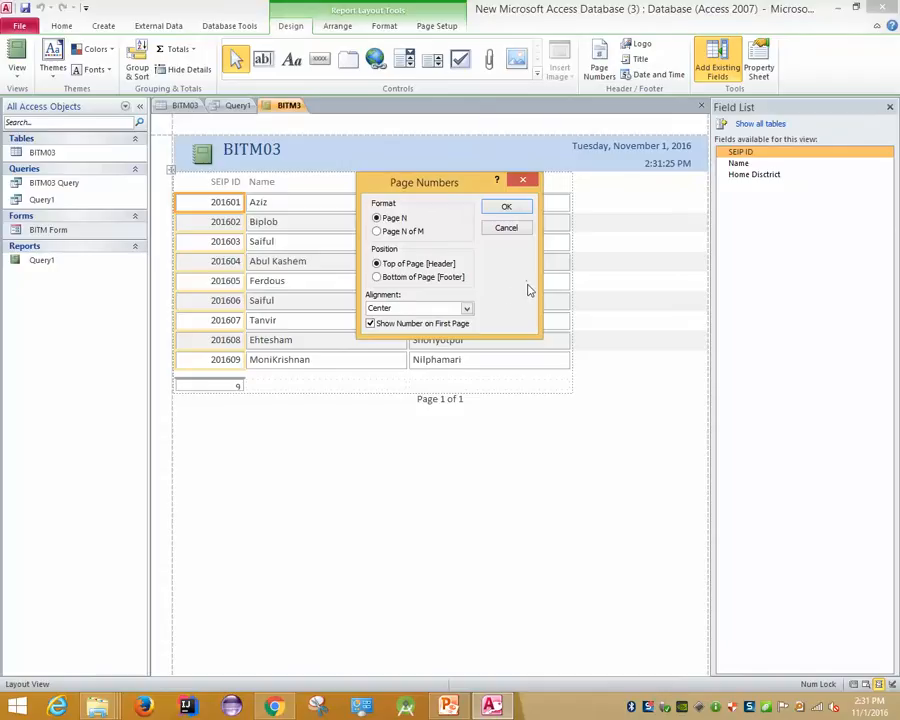
left_click(440, 323)
left_click(512, 208)
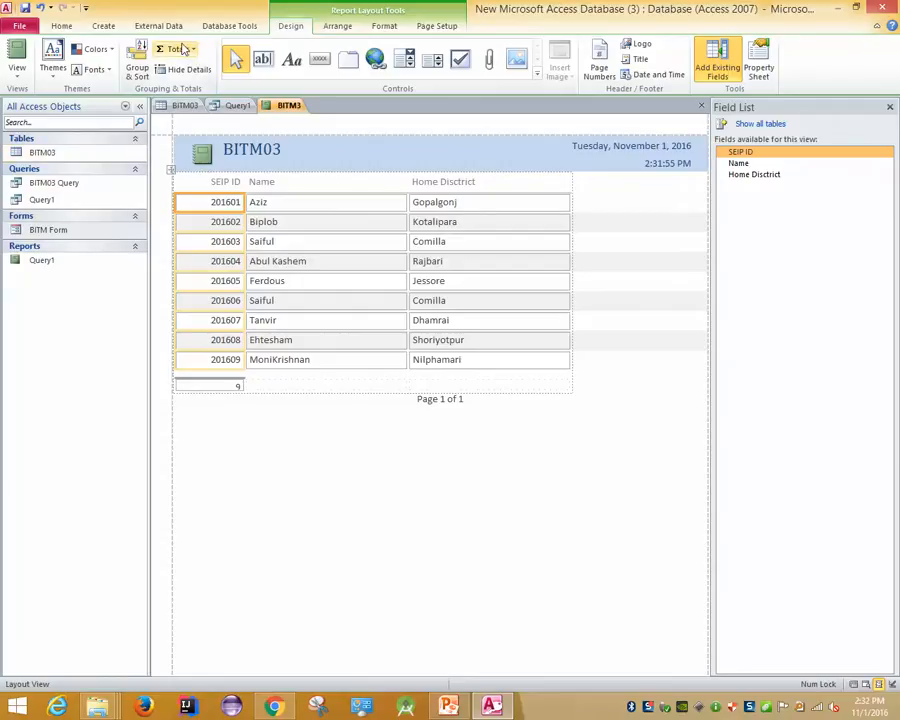
left_click(342, 30)
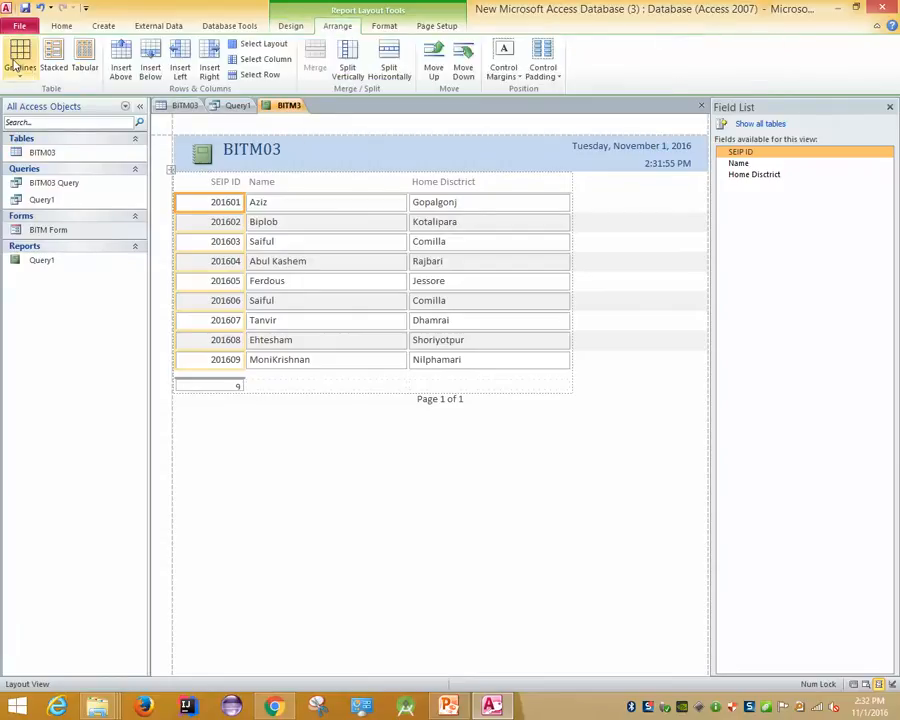
left_click(390, 26)
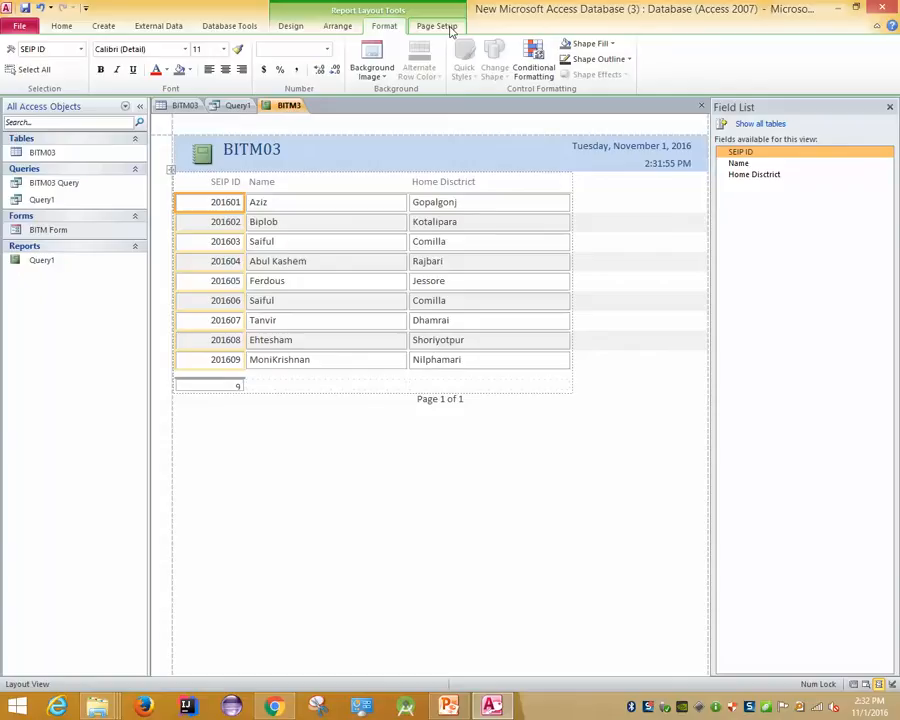
Close the BITM3 report, agreeing to save its design changes
right_click(287, 107)
left_click(319, 125)
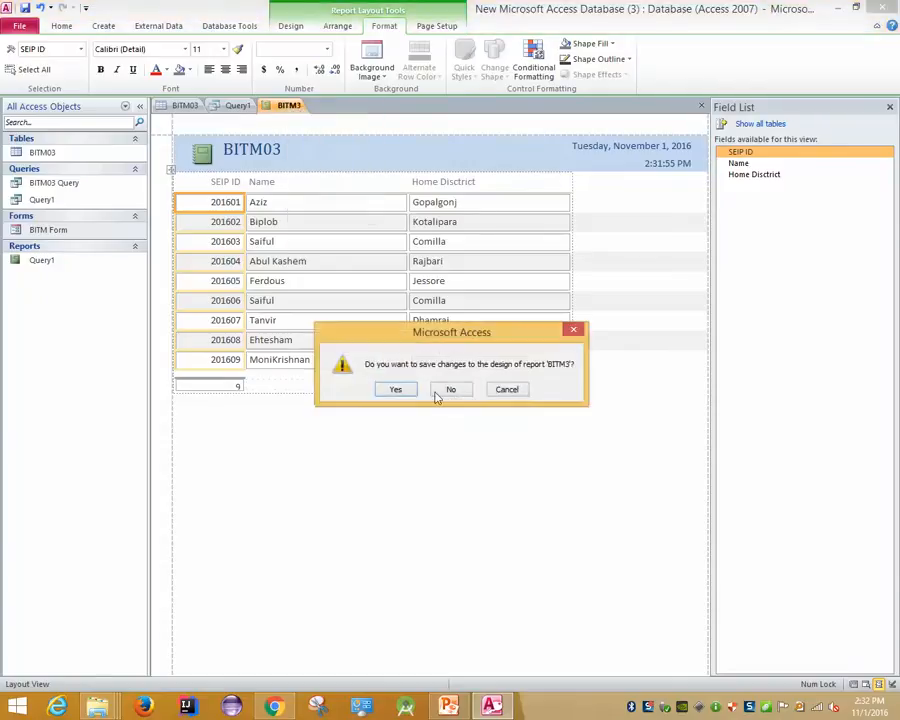
left_click(396, 388)
Save the report as BITM3 and close the Query1 results
left_click(459, 272)
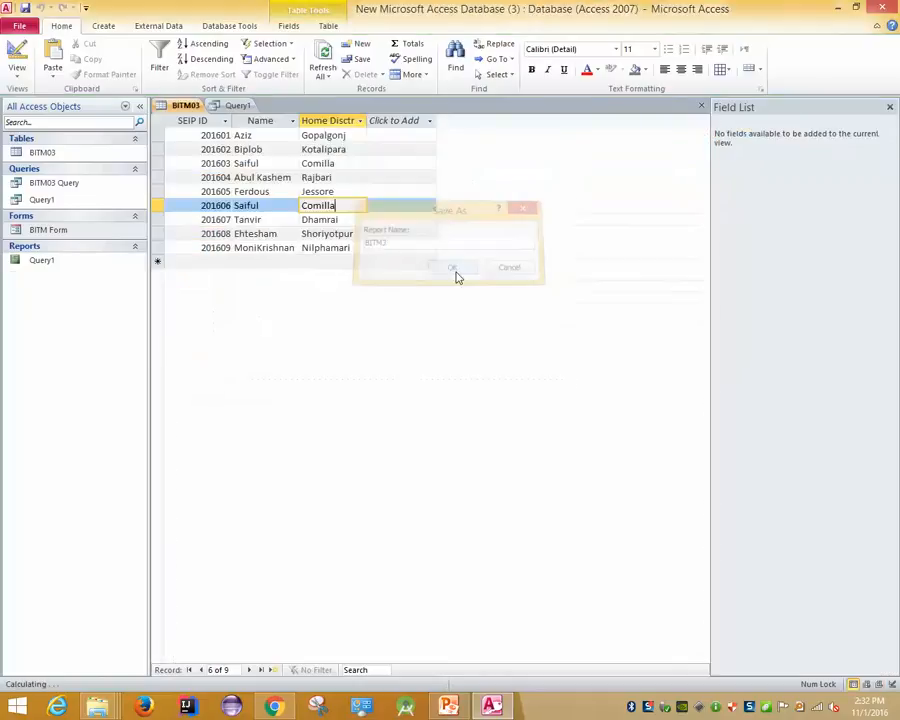
left_click(234, 106)
right_click(229, 107)
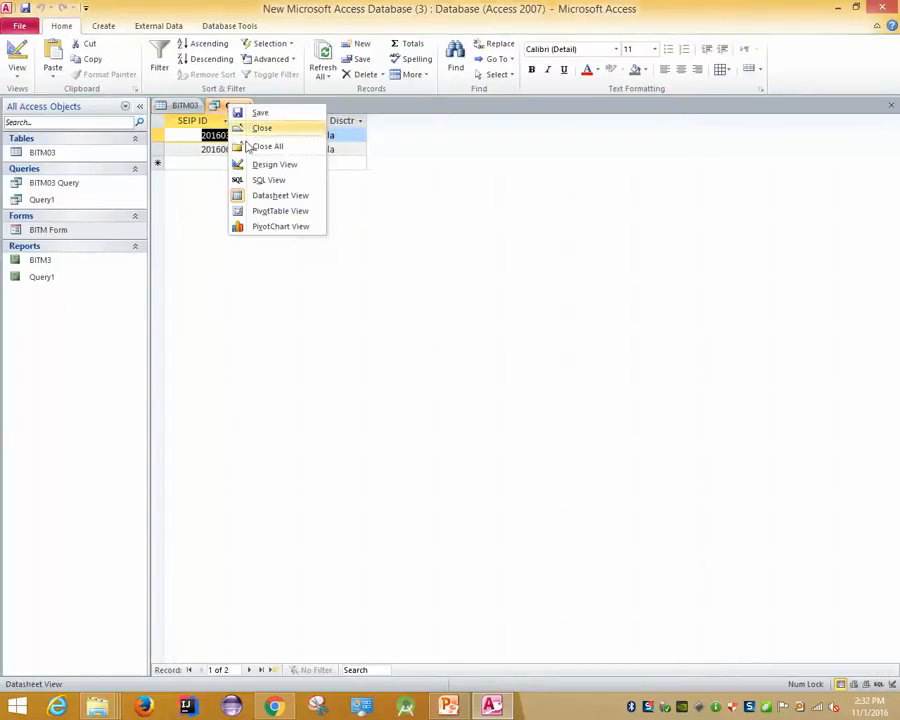
left_click(260, 130)
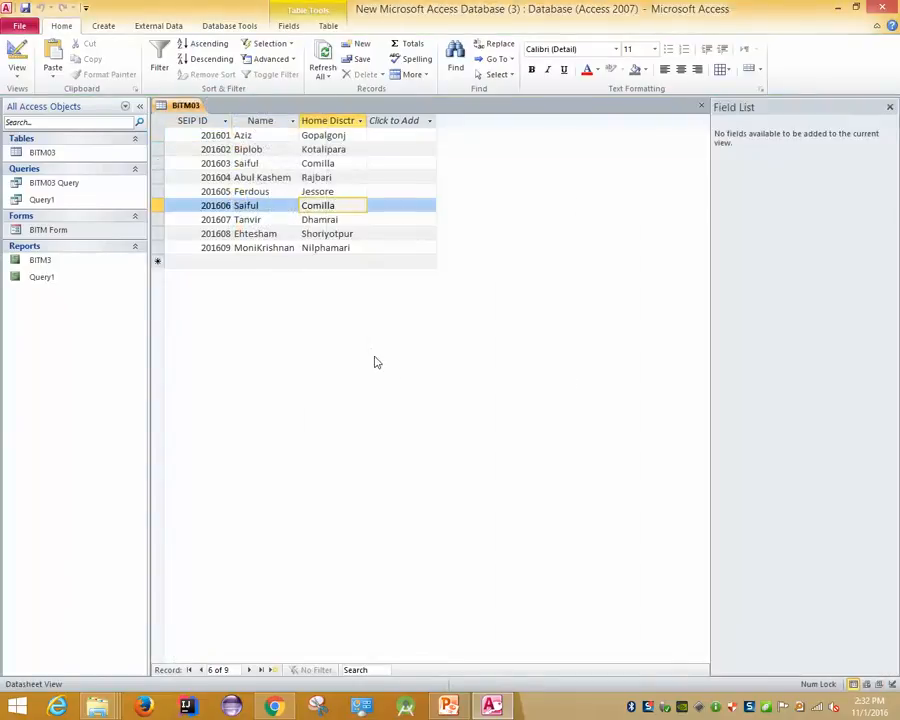
Open and leave the File info page twice, returning to the BITM03 datasheet
left_click(8, 27)
key("Escape")
left_click(17, 26)
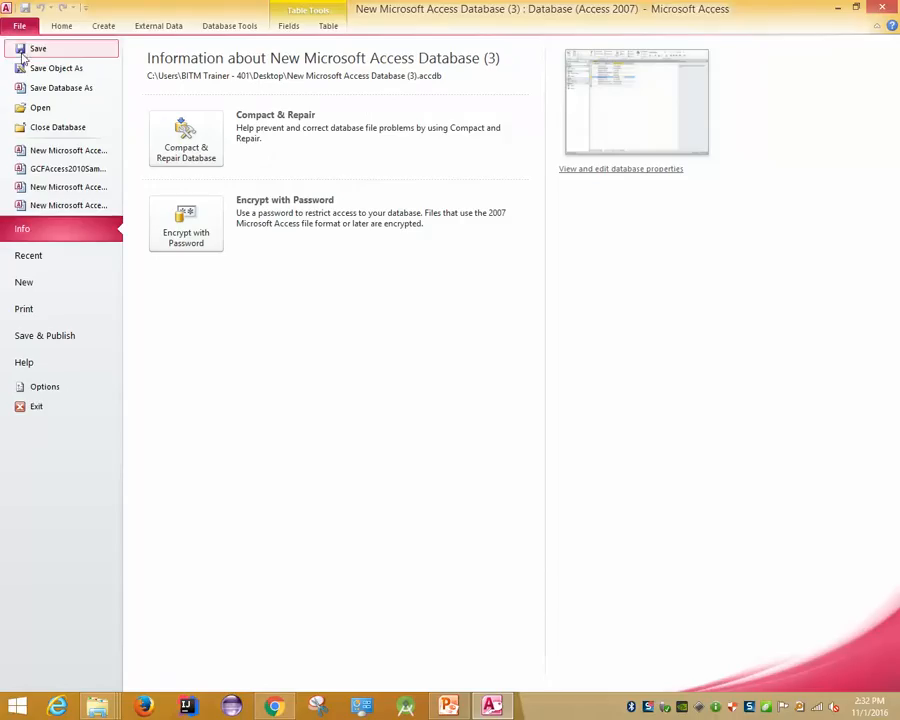
key("Escape")
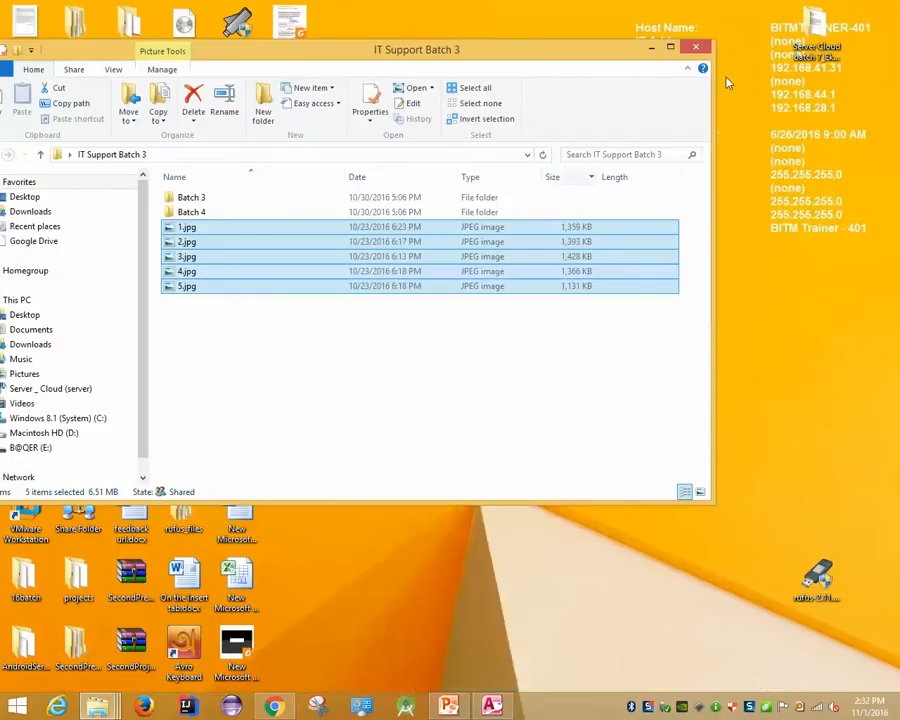
Close the IT Support Batch 3 folder and bring Access back to its File info page
left_click(696, 47)
left_click(443, 316)
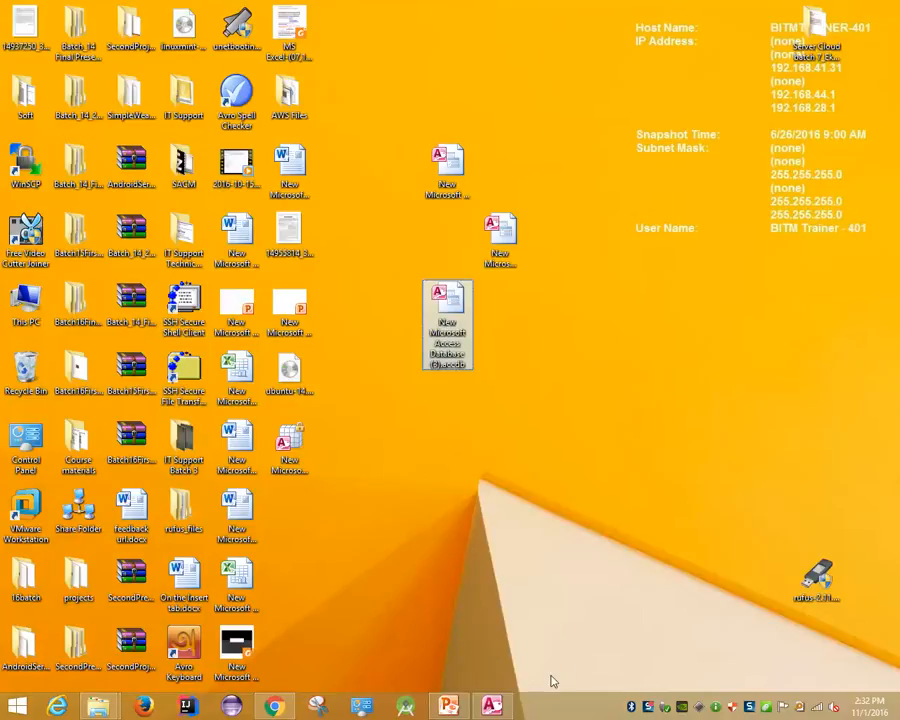
left_click(492, 706)
left_click(19, 26)
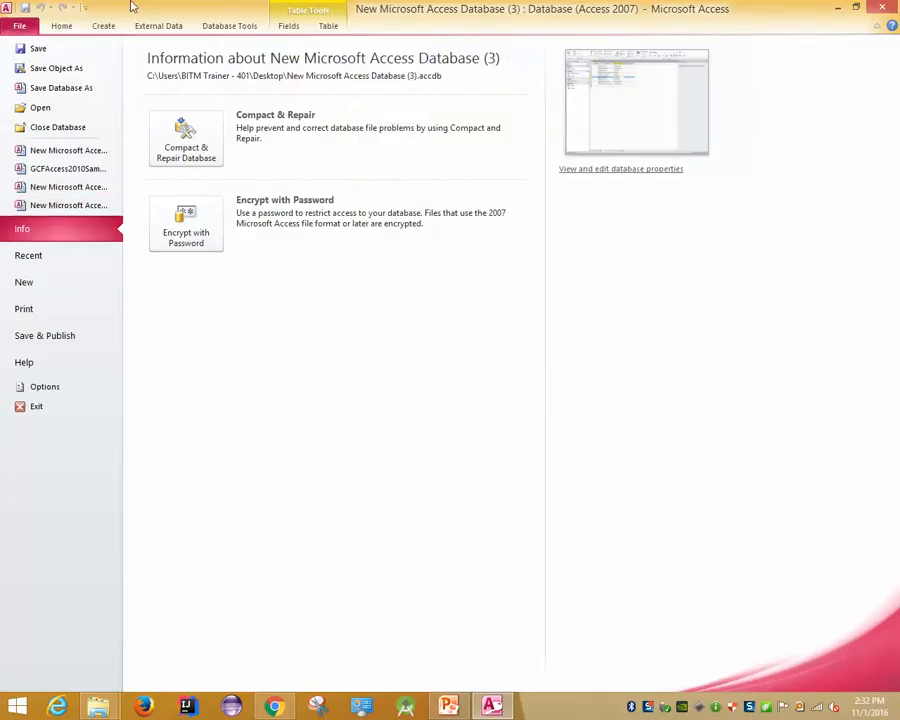
Export BITM03 to Excel as BITM03.xlsx on the Desktop, then minimize Access
left_click(152, 31)
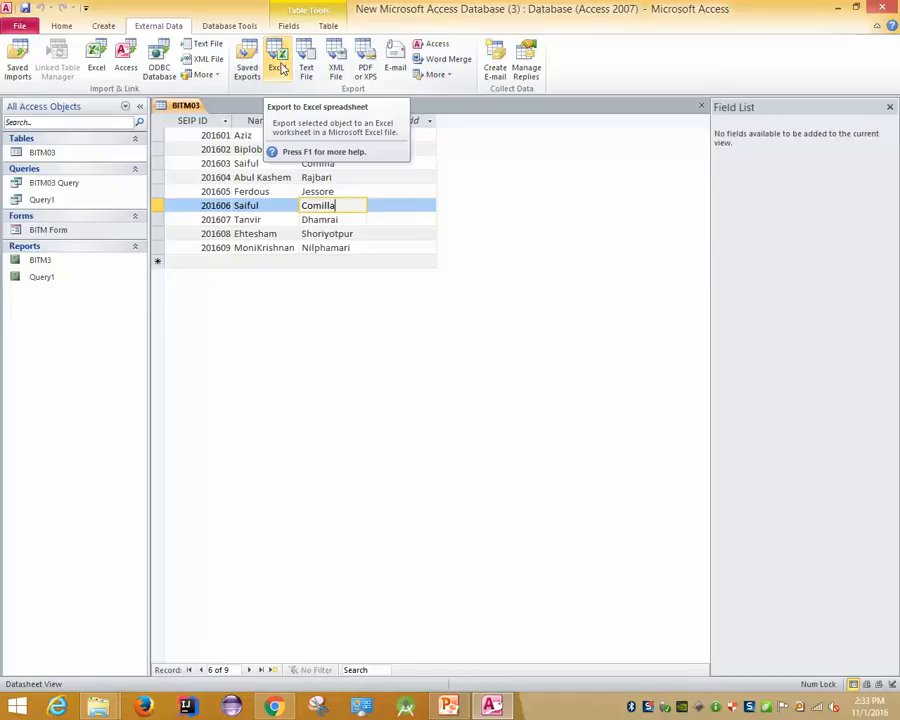
left_click(278, 66)
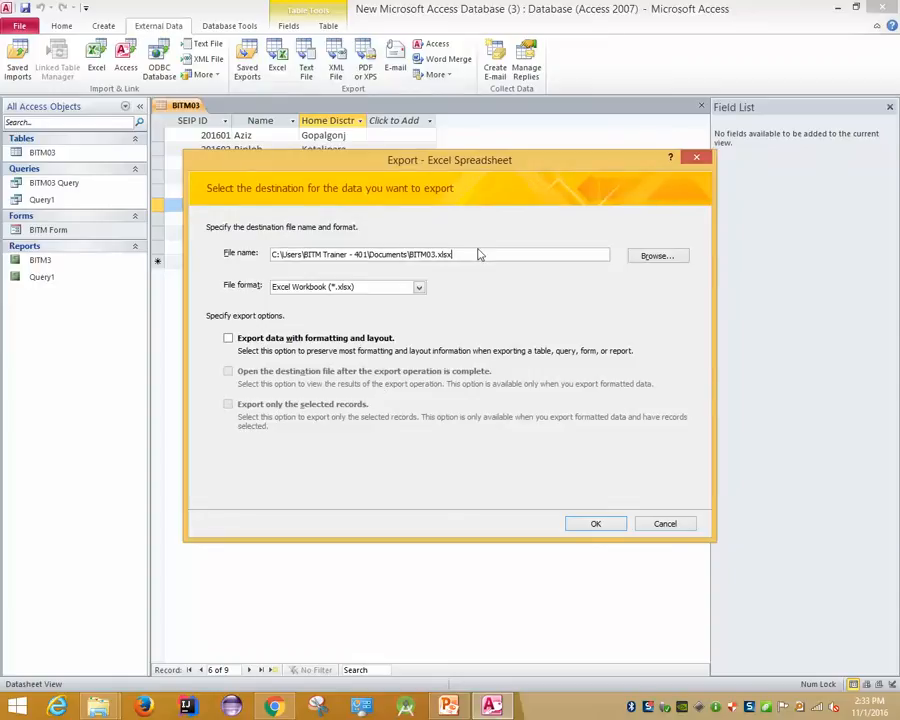
left_click(652, 256)
left_click(230, 277)
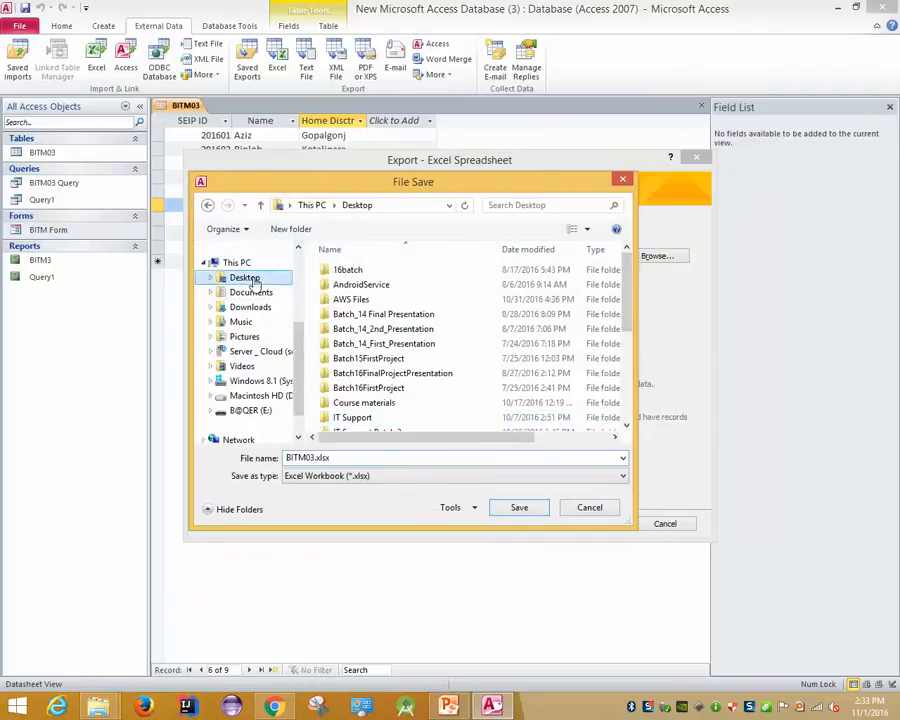
left_click(516, 510)
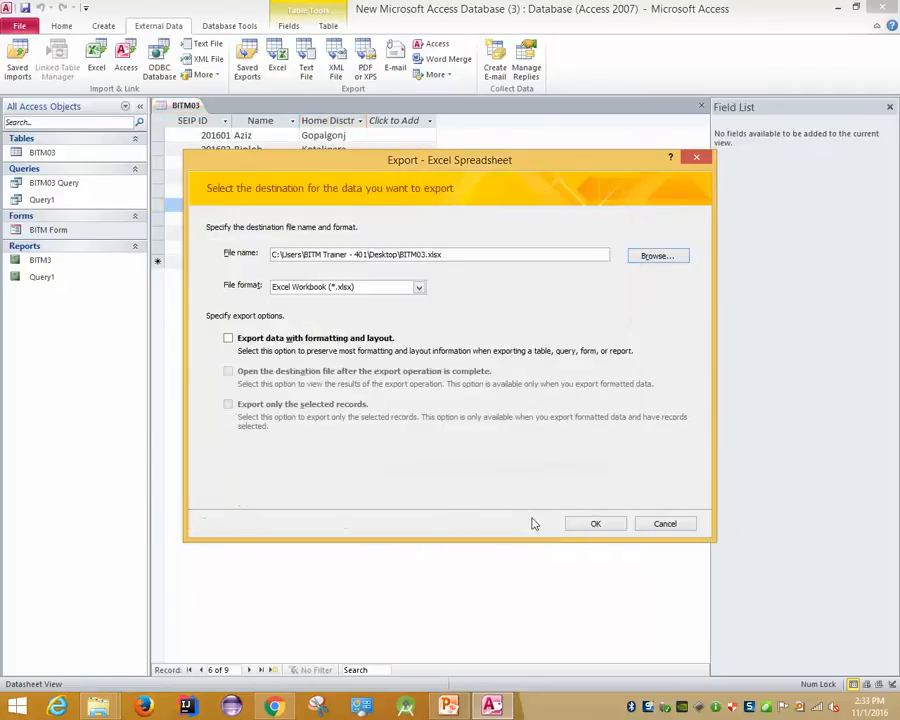
left_click(589, 521)
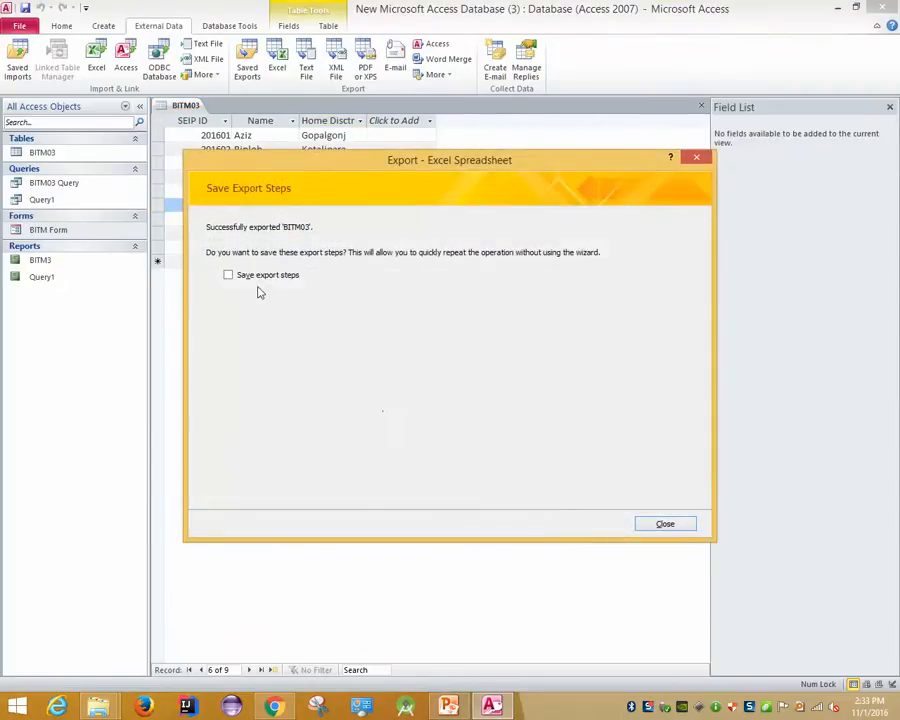
left_click(665, 525)
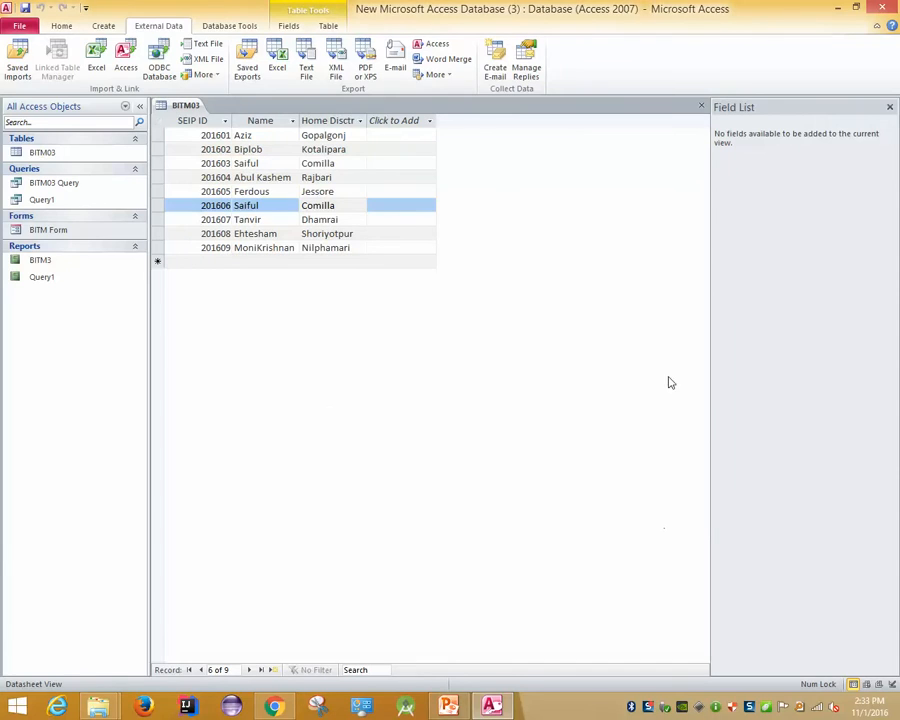
left_click(845, 7)
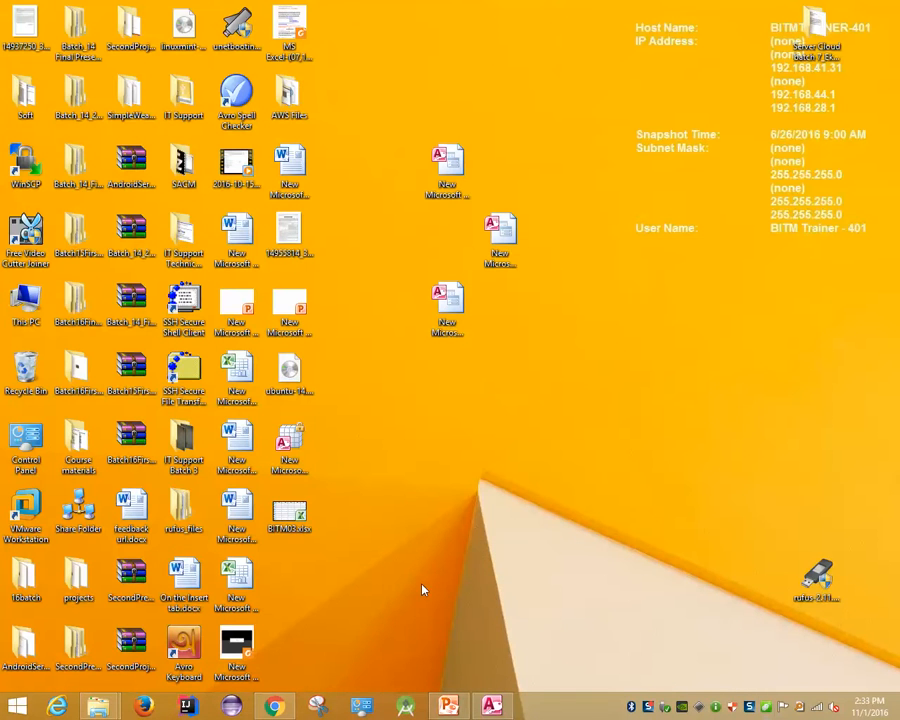
Open BITM03.xlsx, autofit columns A, B and C, then switch back to Access
double_click(289, 514)
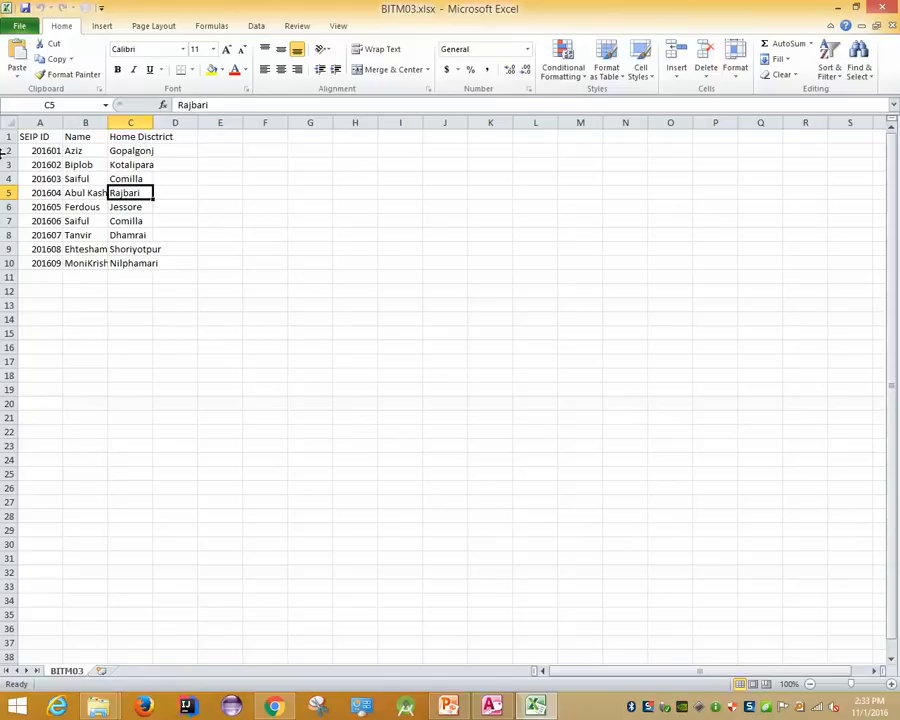
double_click(65, 121)
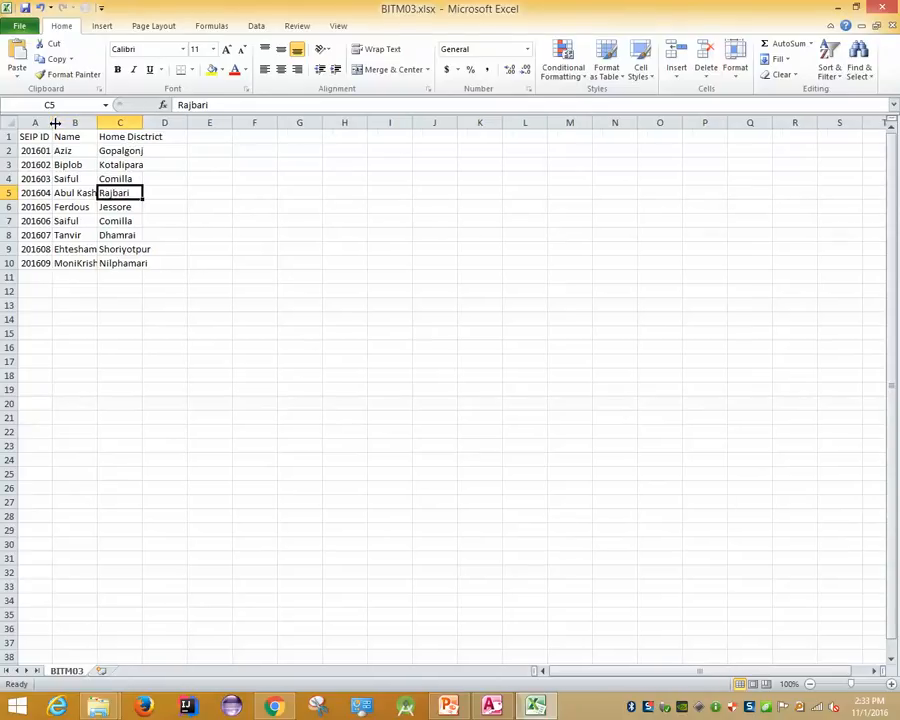
double_click(98, 122)
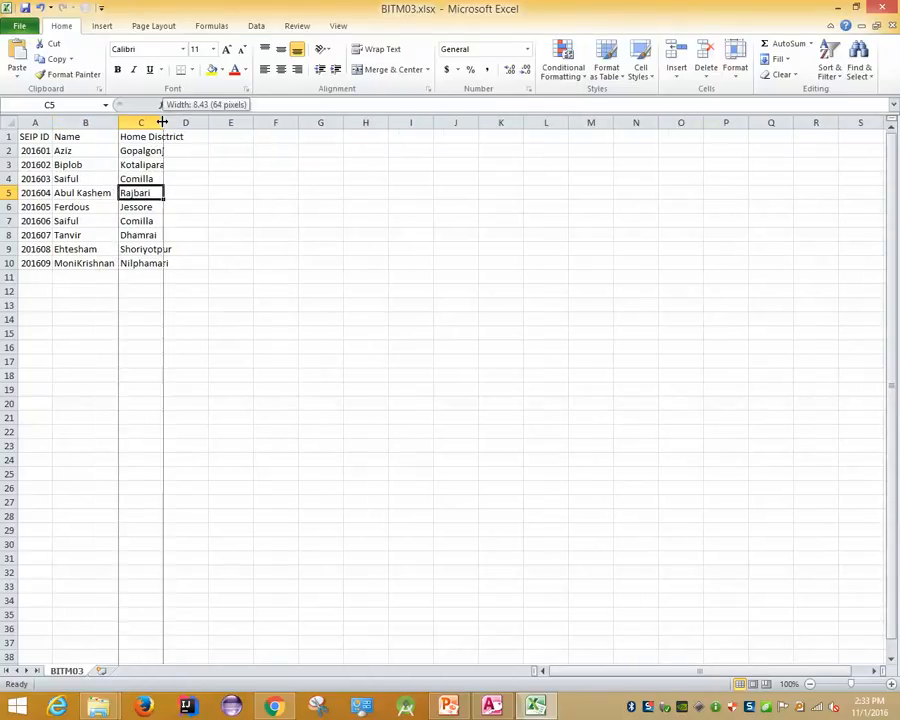
double_click(162, 122)
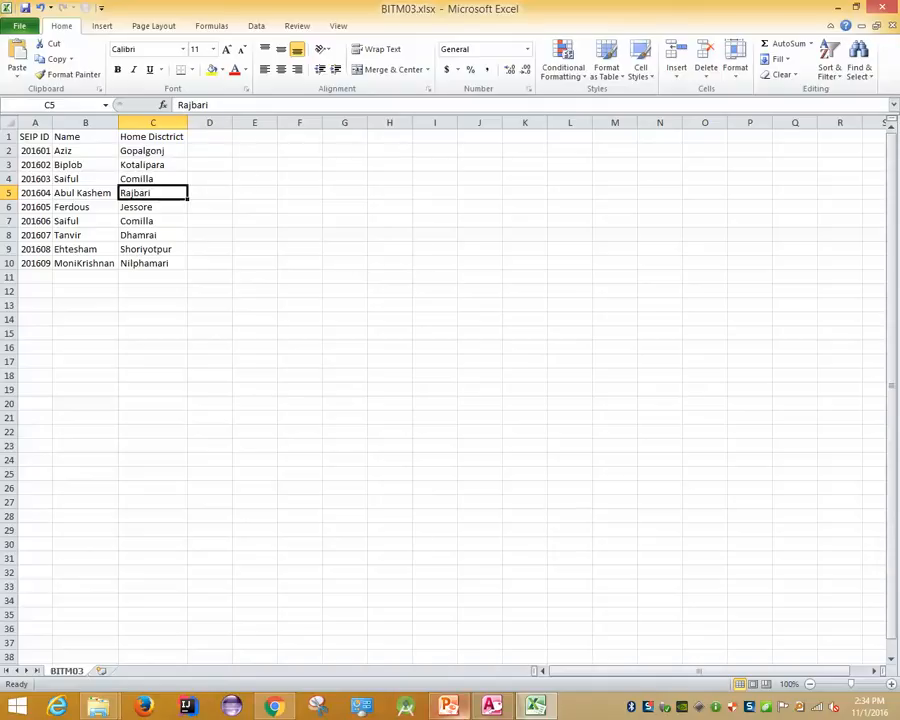
left_click(491, 706)
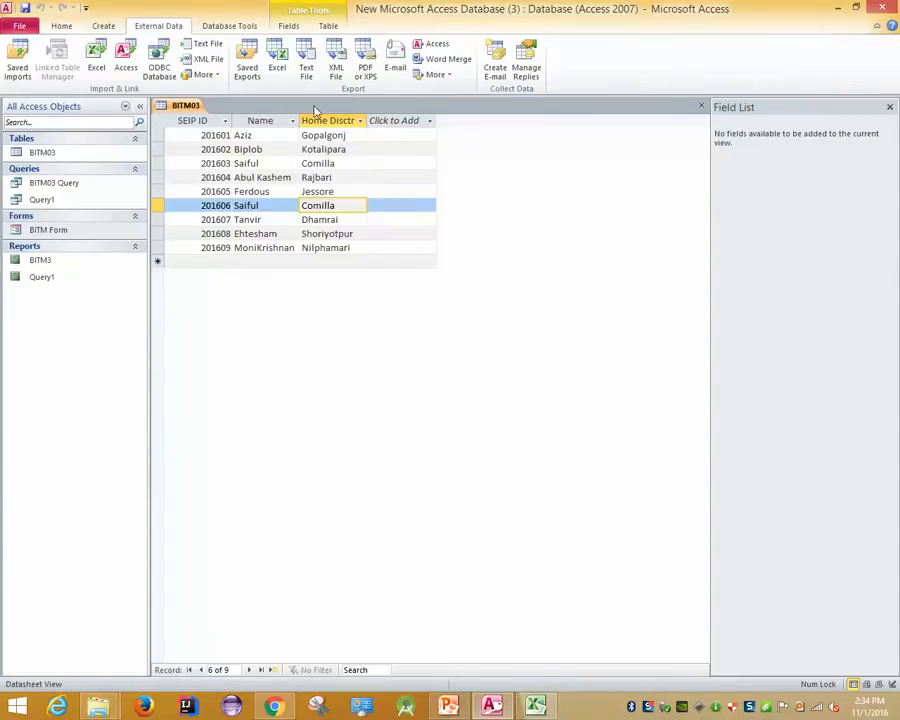
Close the BITM03 table and select Desktop\BITM03.xlsx as the Excel source to import
right_click(184, 104)
left_click(212, 130)
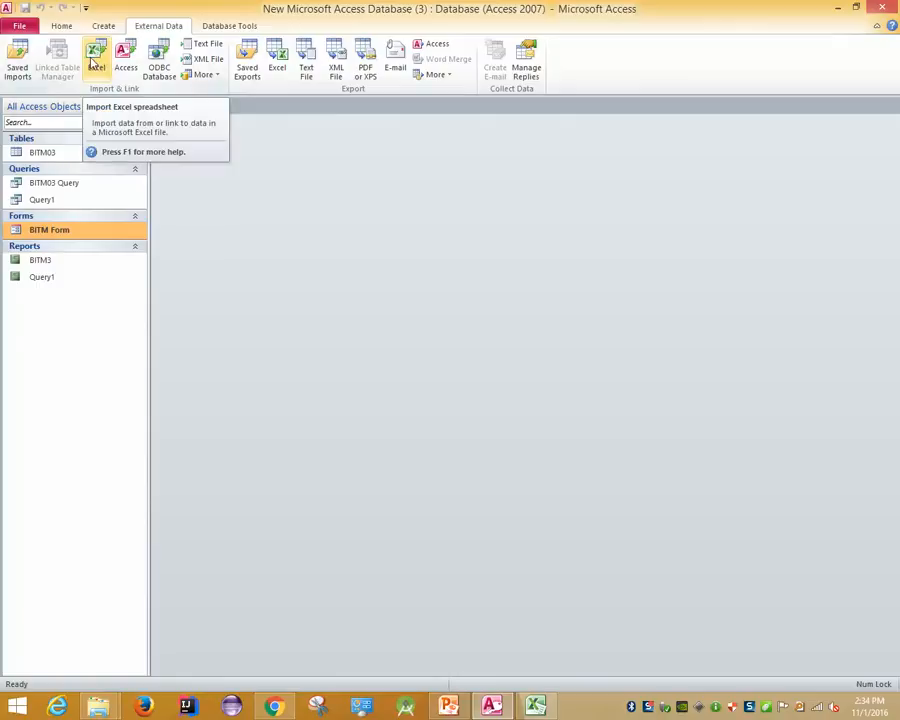
left_click(95, 60)
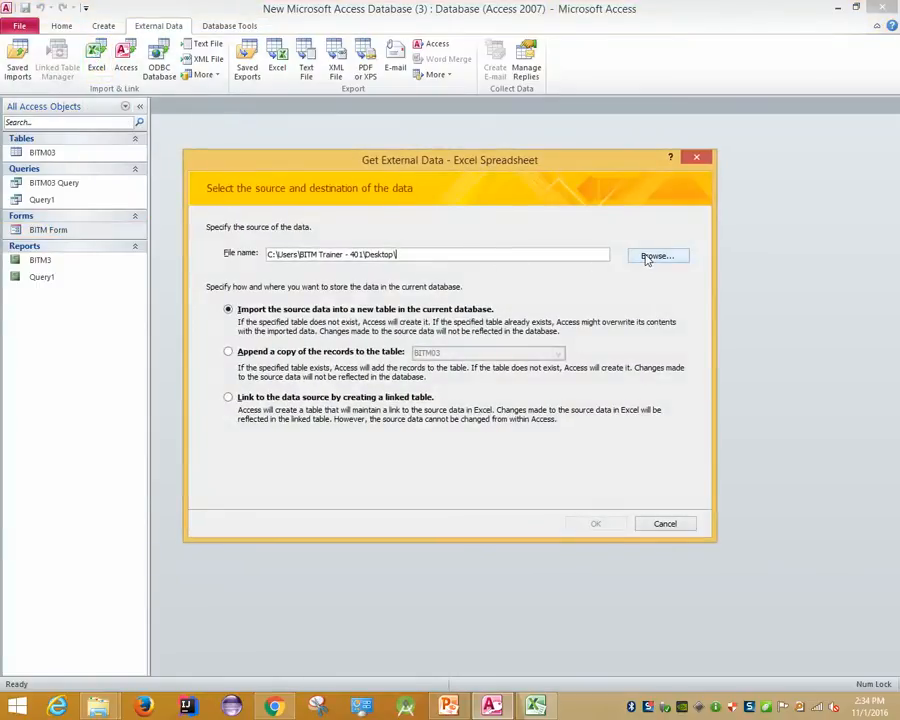
left_click(649, 256)
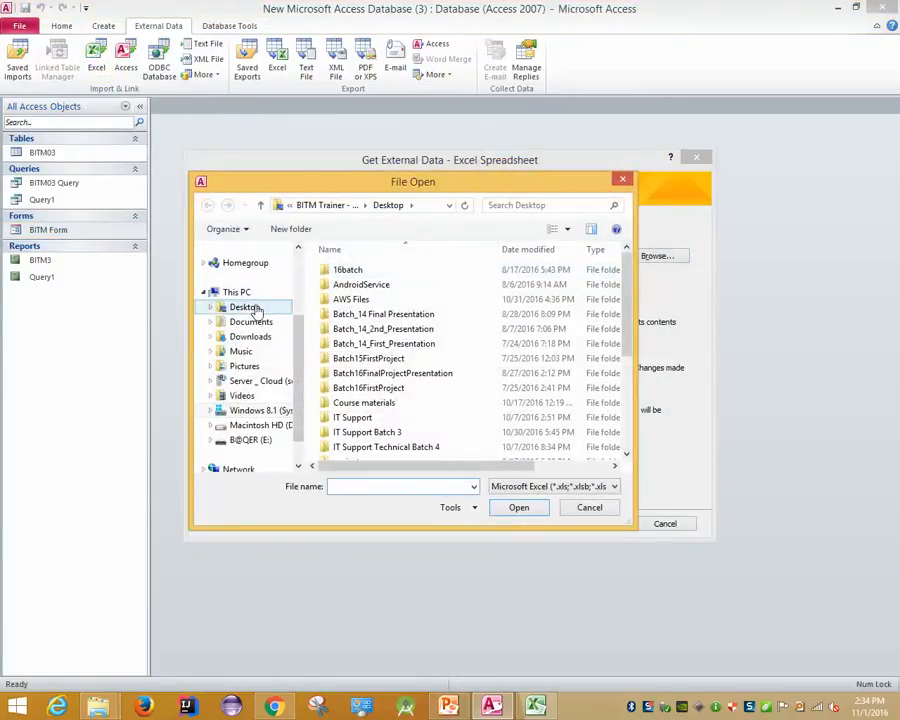
left_click(252, 308)
left_click_drag(627, 336, 476, 482)
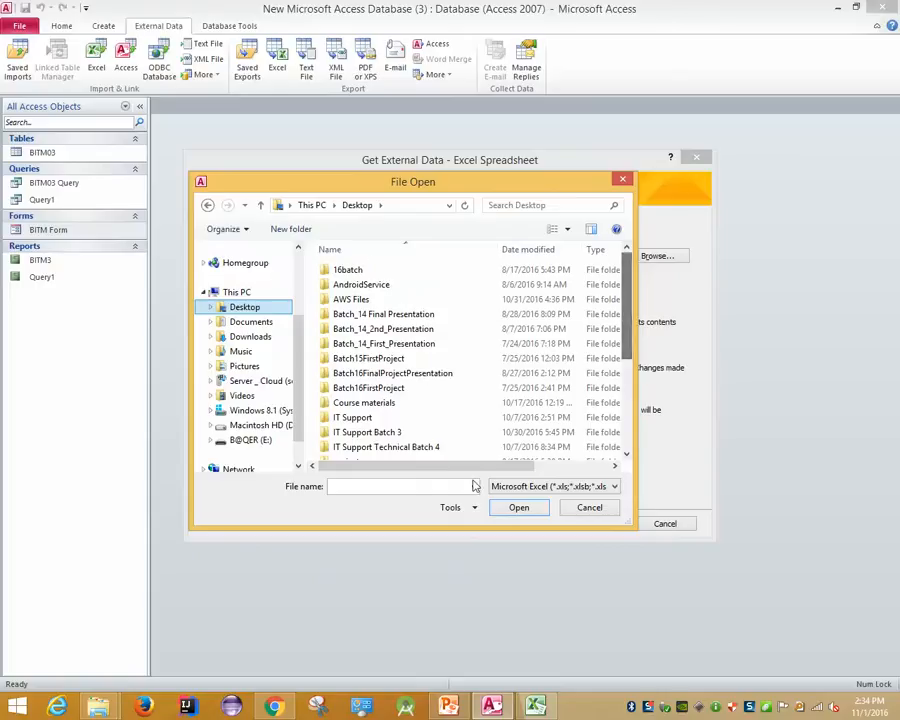
scroll(520, 371, "down", 2)
scroll(428, 326, "down", 4)
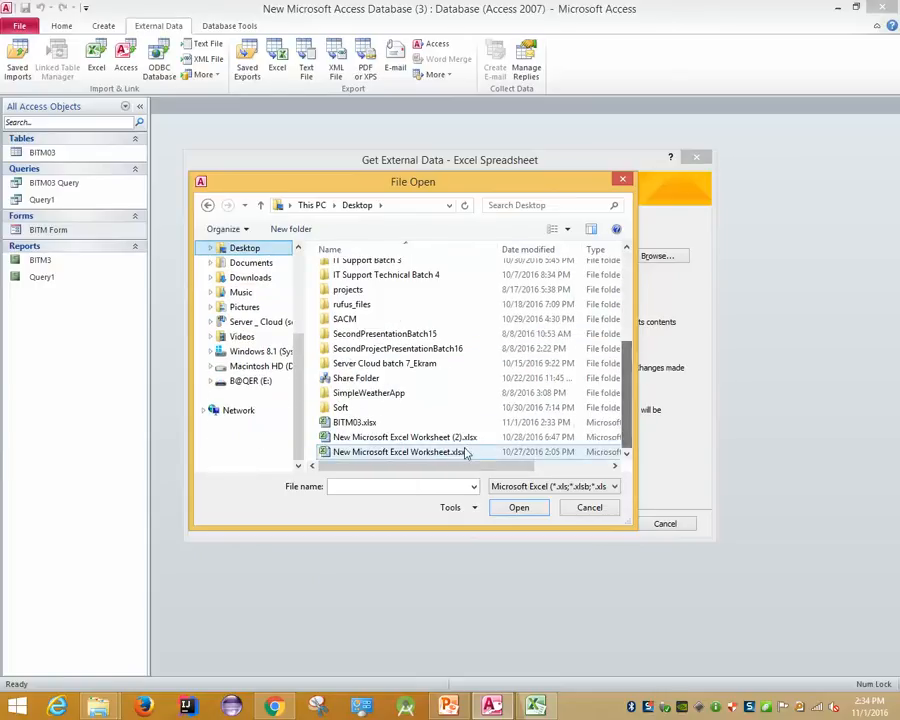
double_click(376, 423)
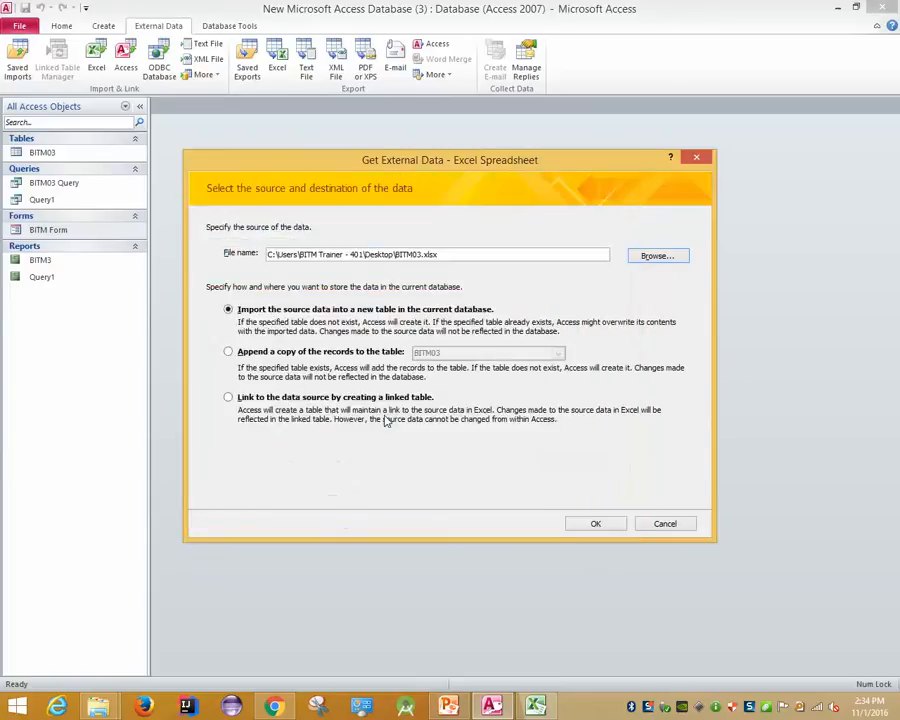
Accept the wizard defaults, decline overwriting BITM03, and import as 'BITM03 Imported from Excel'
left_click(594, 523)
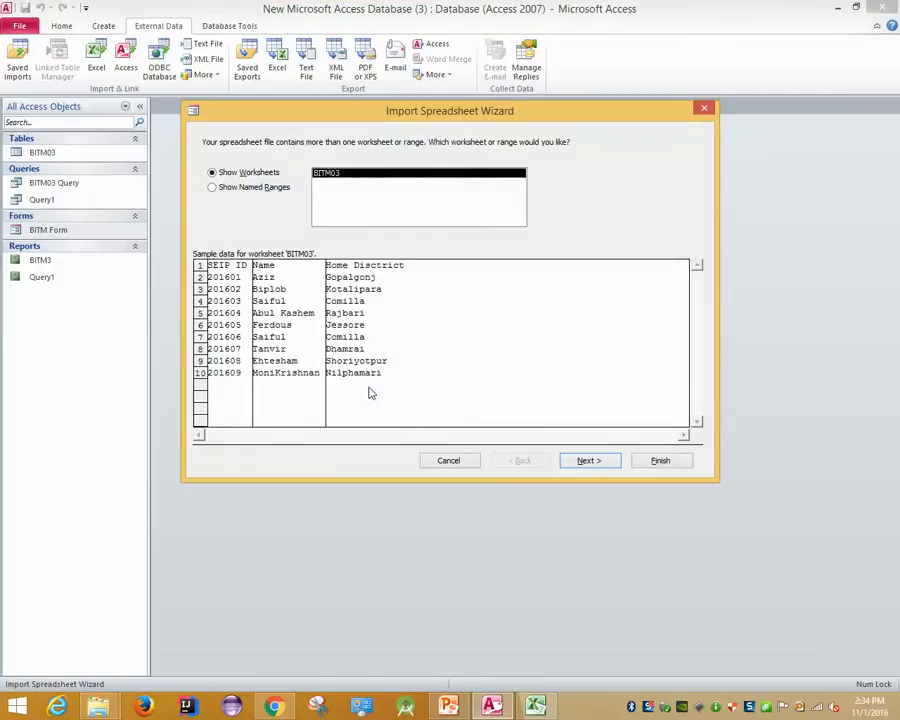
left_click(587, 461)
left_click(587, 461)
left_click(586, 461)
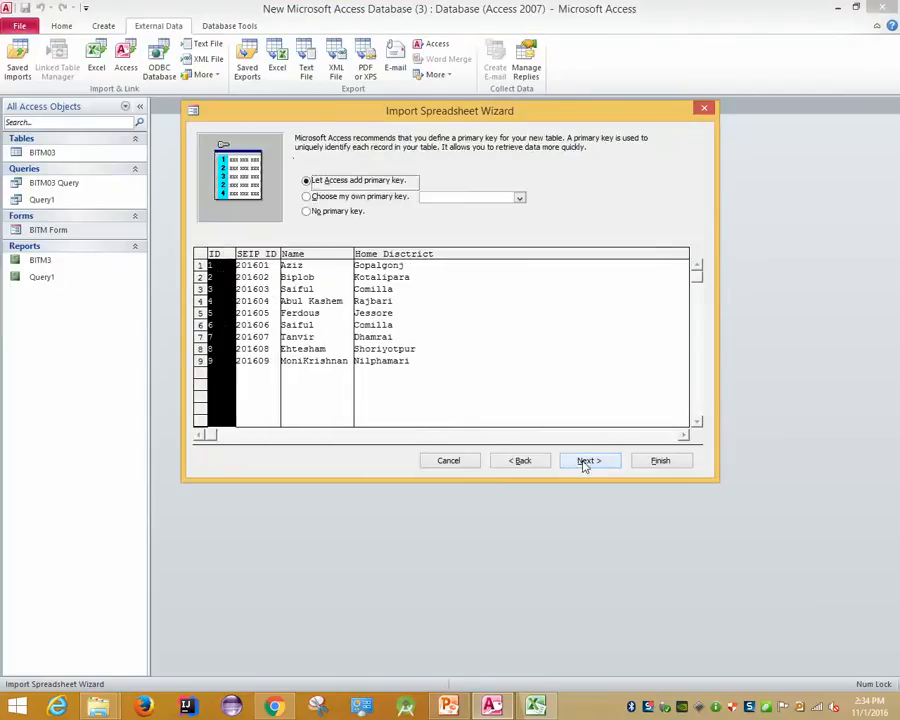
left_click(587, 461)
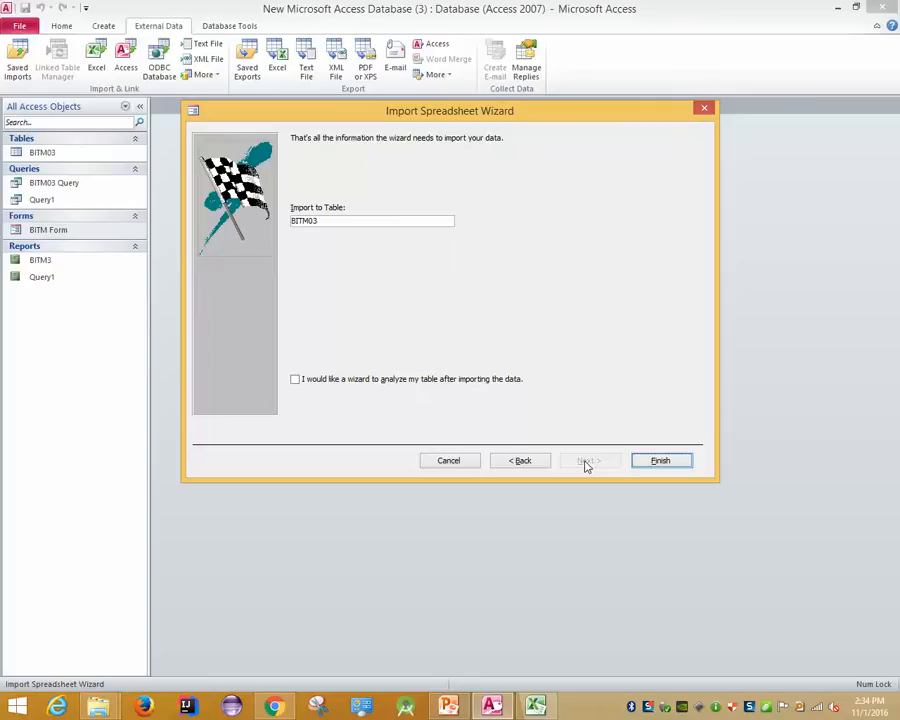
left_click(647, 461)
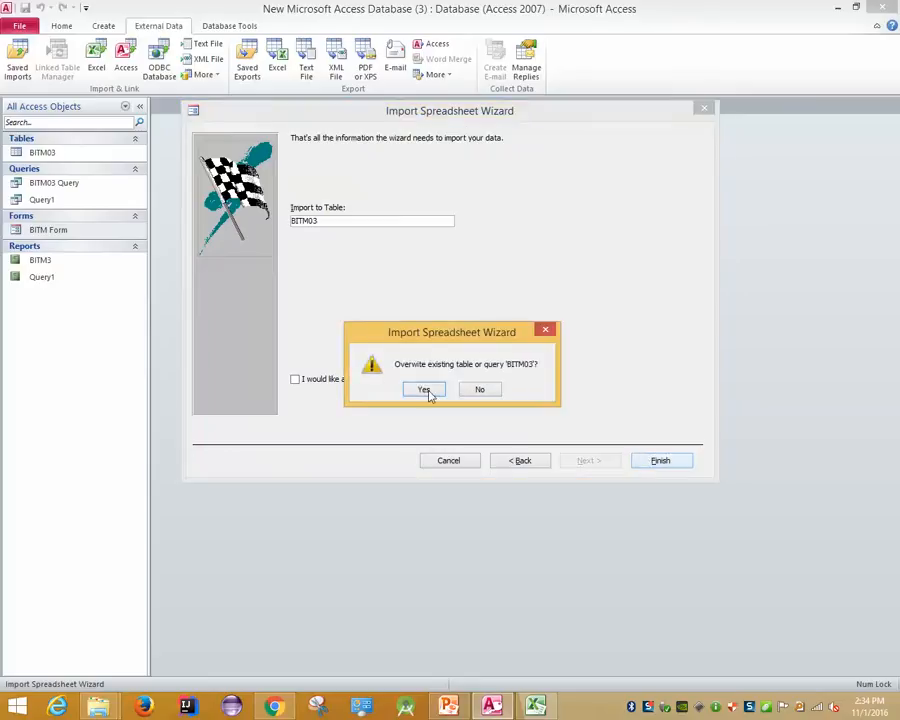
left_click(474, 389)
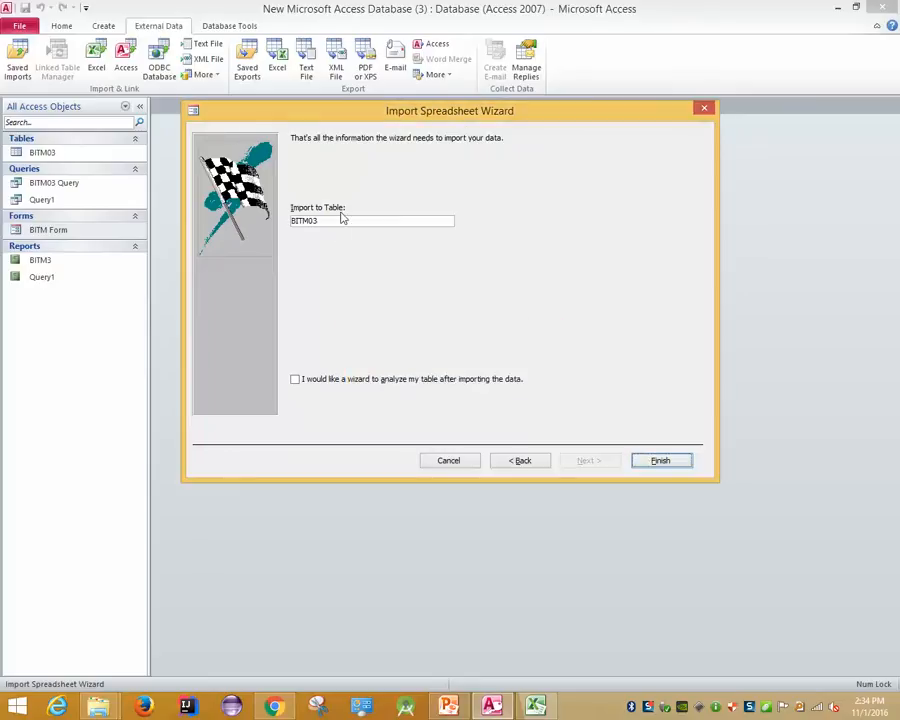
left_click(355, 221)
type("Imported ")
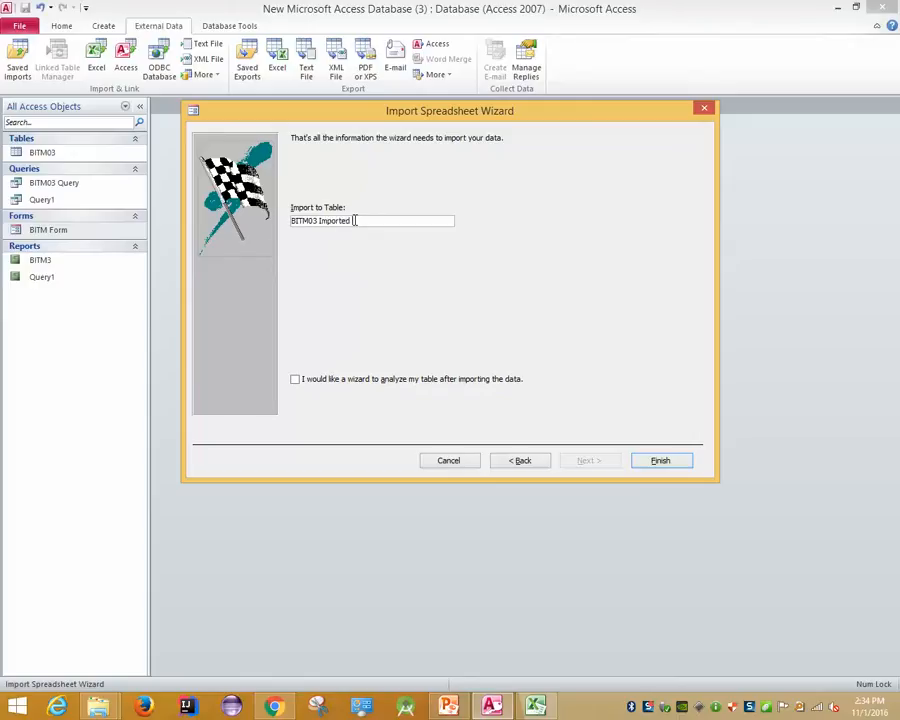
type("from Excel")
left_click(658, 464)
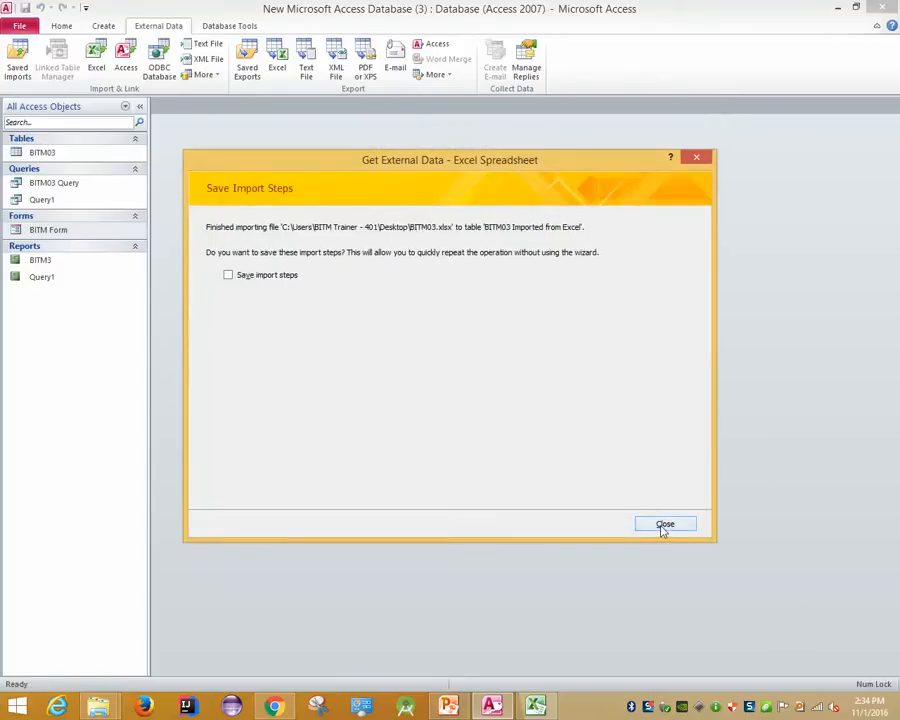
Skip saving the import steps, then open BITM03 Imported from Excel and select its ID column
left_click(663, 525)
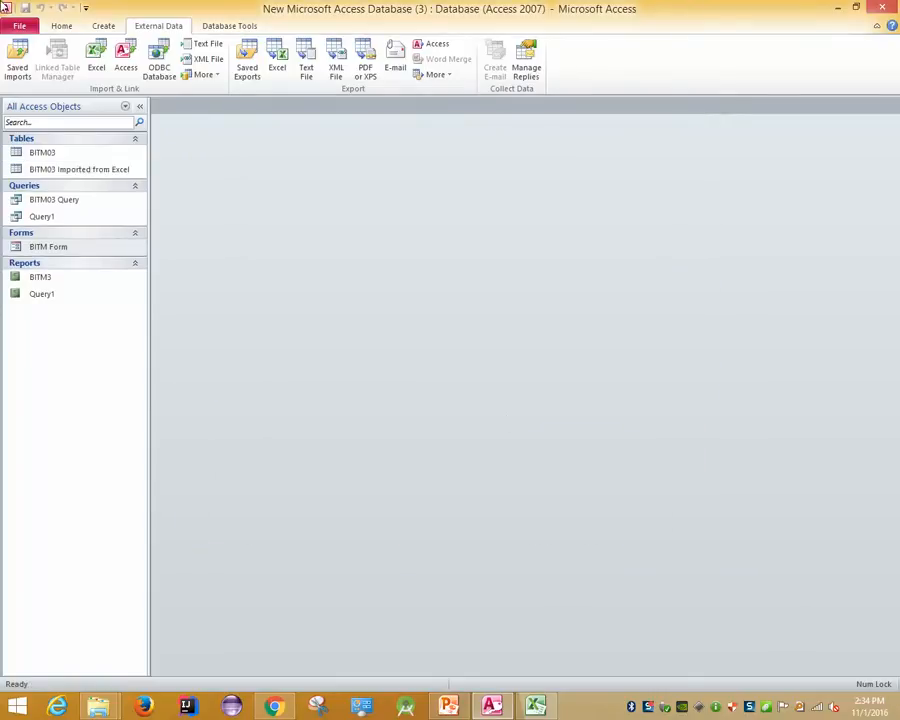
double_click(43, 174)
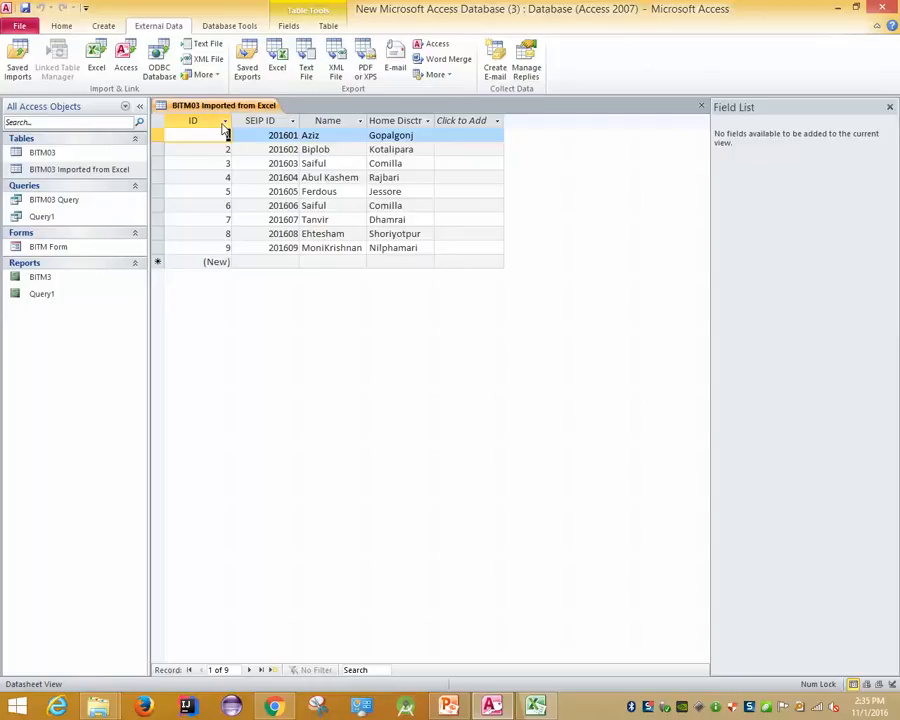
left_click(213, 121)
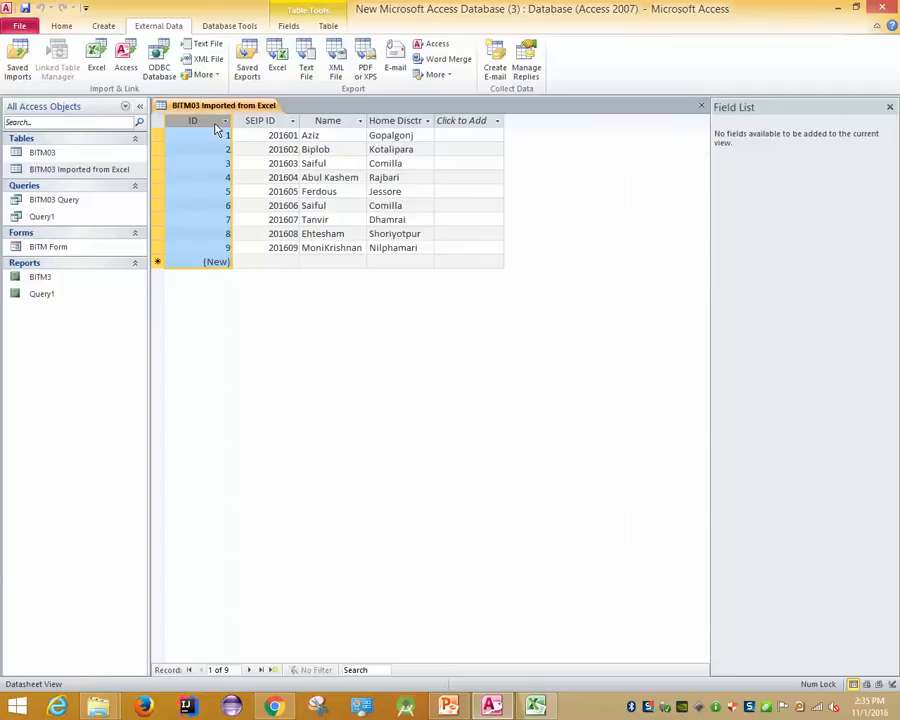
right_click(205, 106)
Close the table and start a new Excel import from Desktop\BITM03.xlsx
left_click(230, 131)
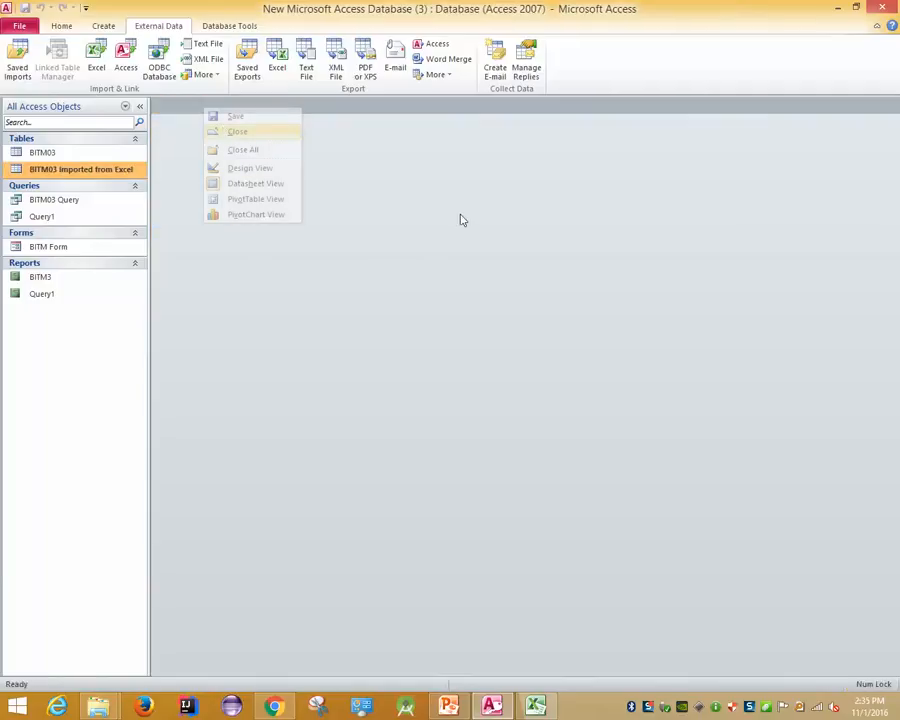
left_click(96, 60)
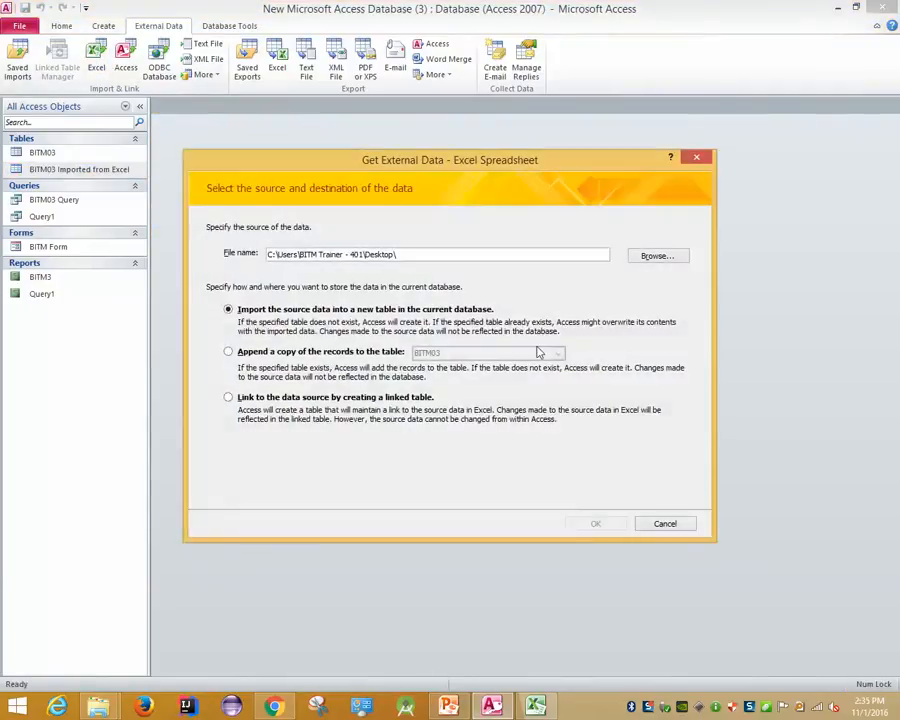
left_click(655, 256)
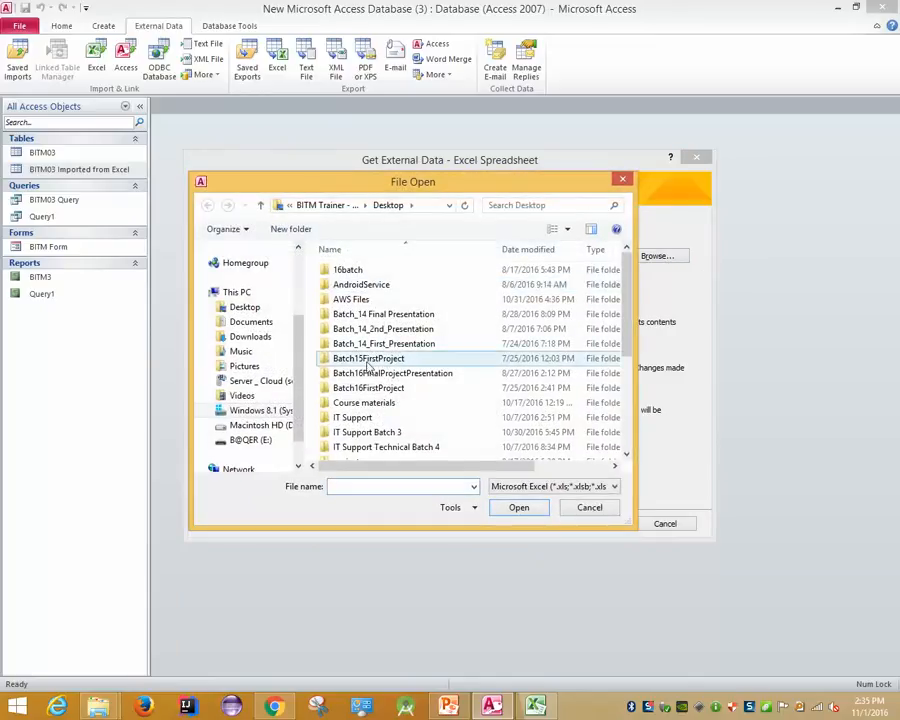
left_click(252, 307)
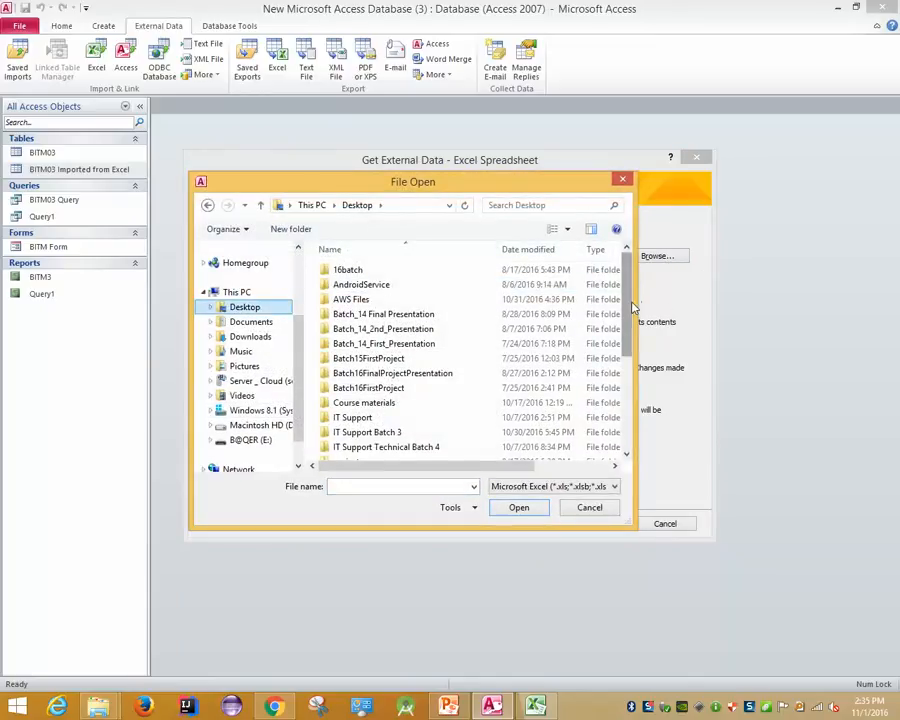
scroll(438, 424, "down", 4)
double_click(382, 422)
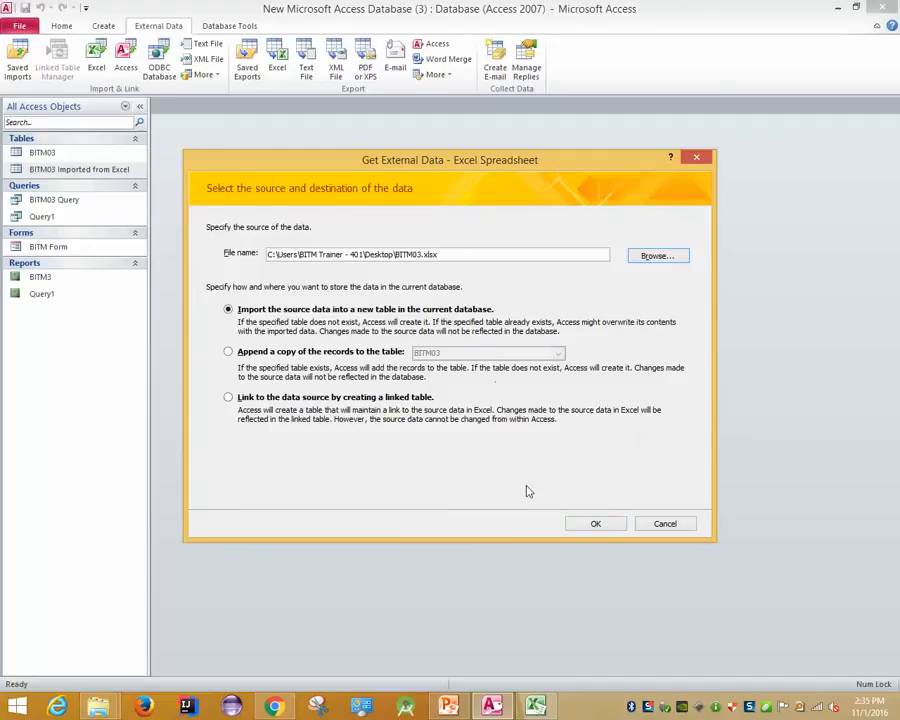
left_click(597, 525)
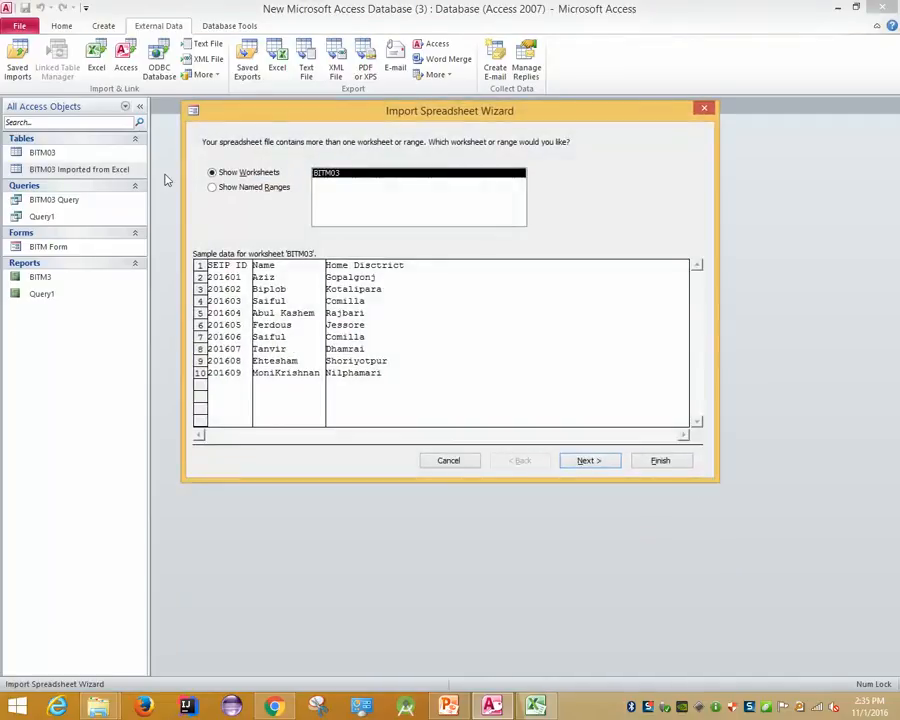
Use the BITM03 worksheet with First Row Contains Column Headings ticked
left_click(250, 188)
left_click(232, 173)
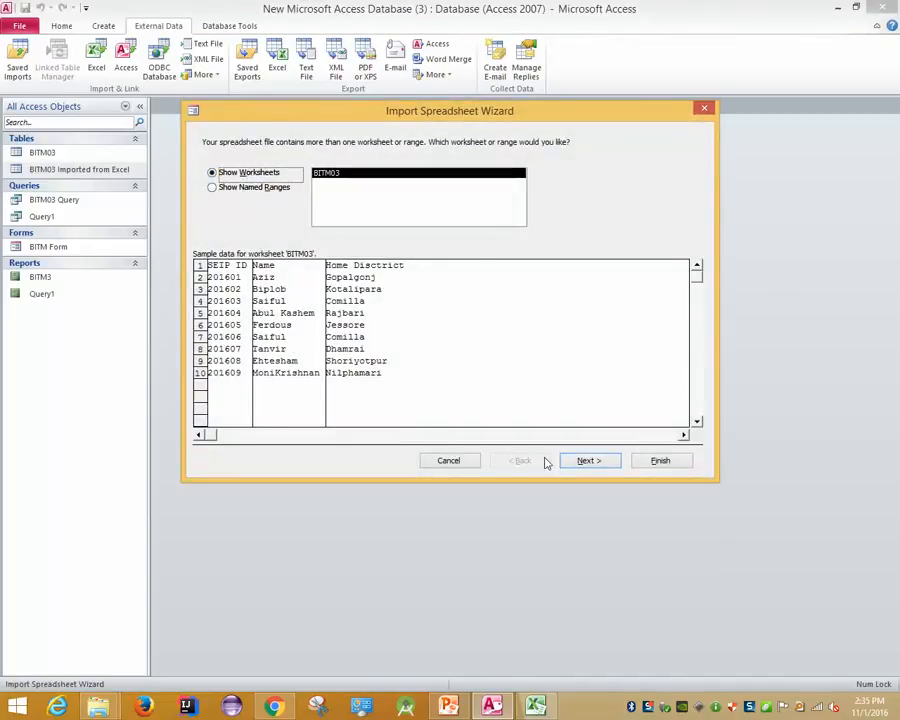
left_click(586, 461)
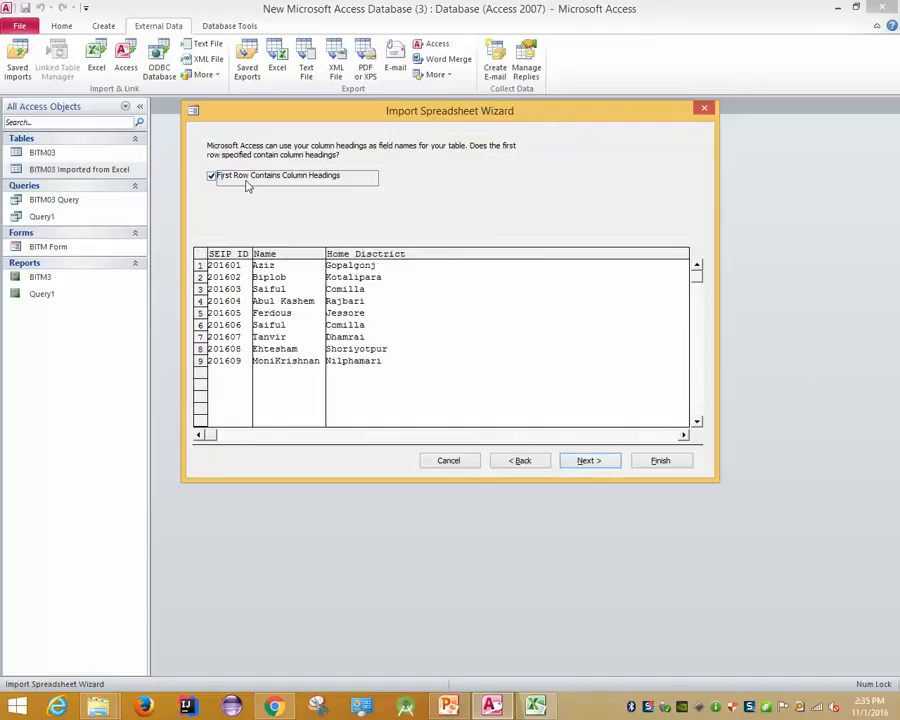
left_click(212, 177)
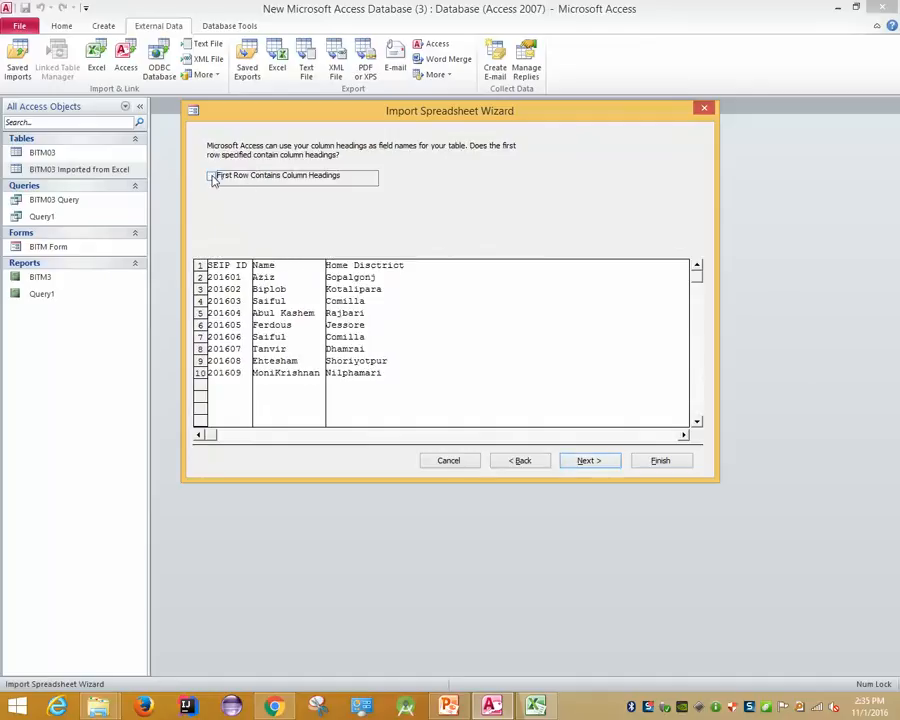
left_click(212, 177)
left_click(212, 177)
left_click(210, 177)
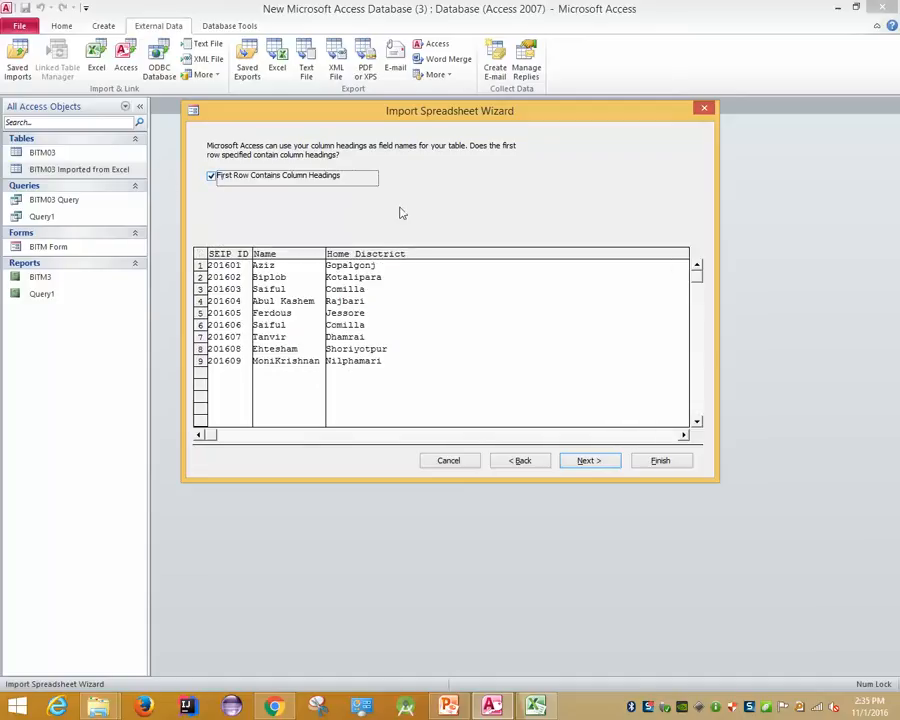
Keep SEIP ID as Double and choose SEIP ID as the primary key
left_click(585, 462)
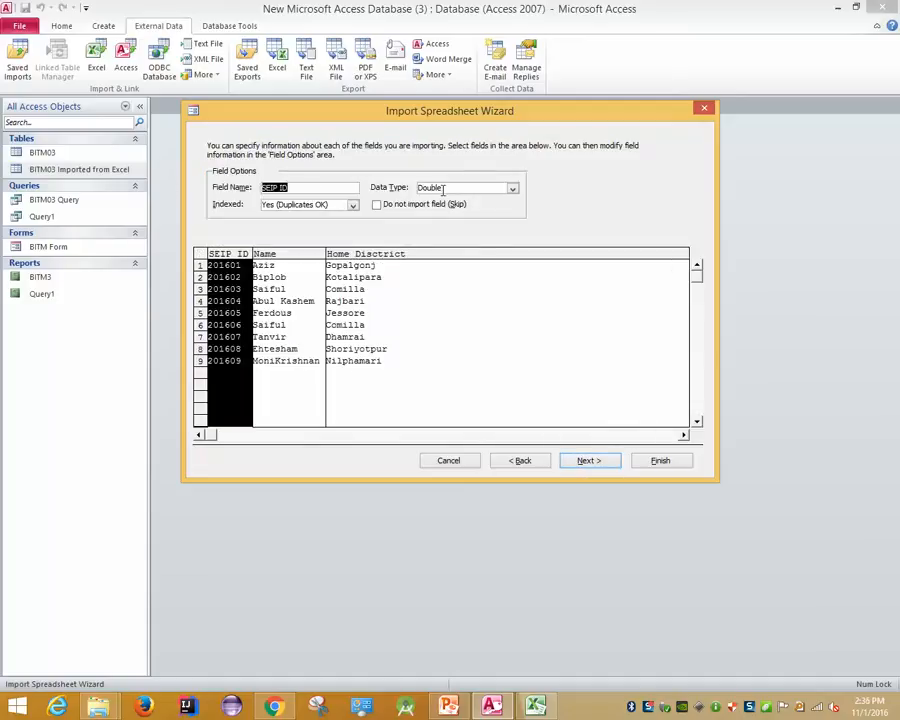
left_click(452, 187)
left_click(512, 188)
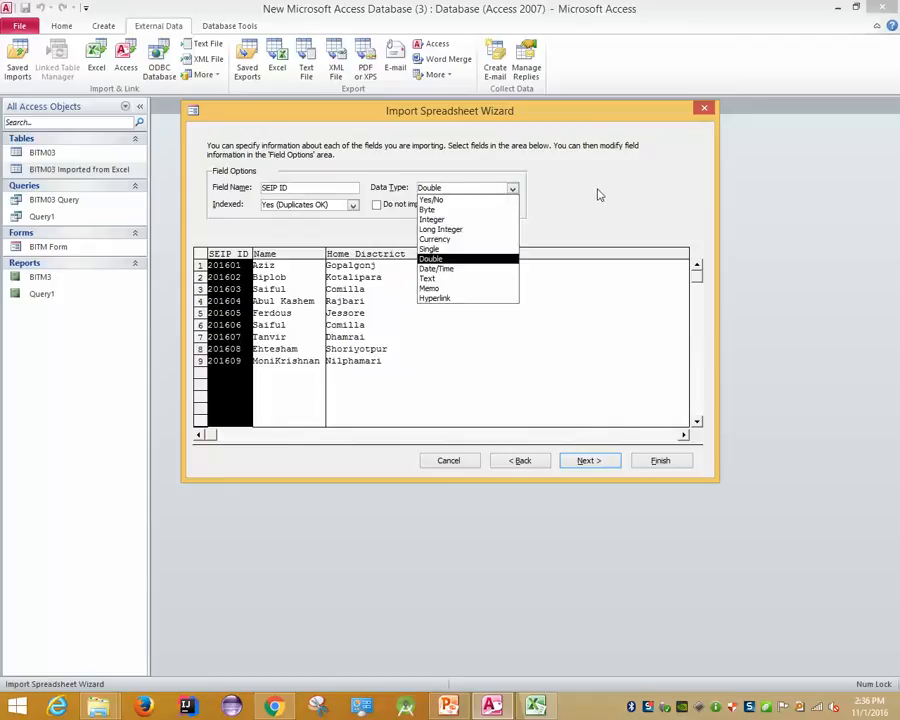
left_click(597, 193)
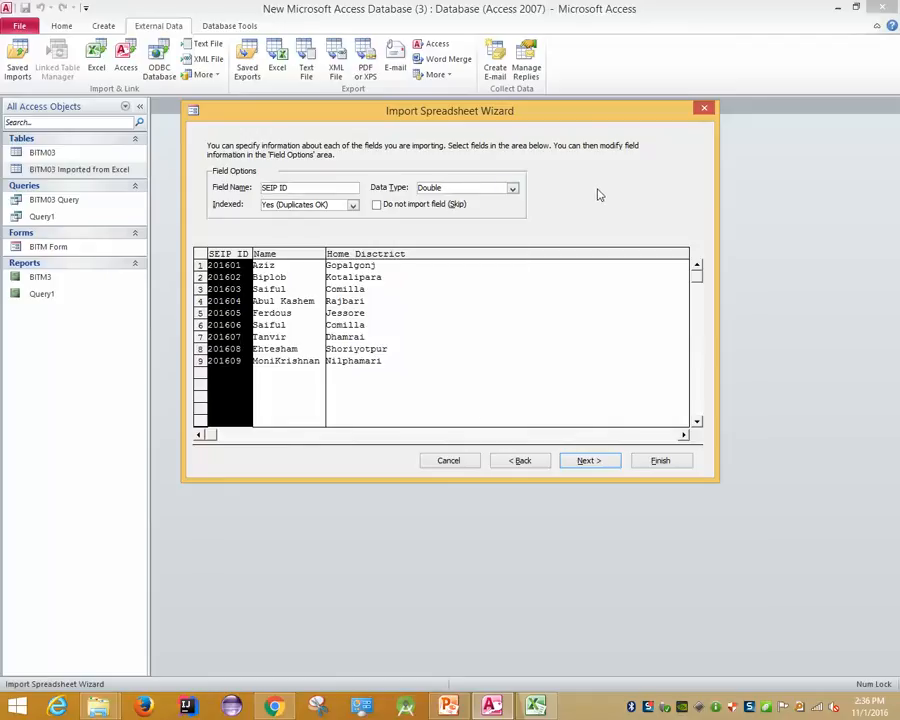
left_click(588, 461)
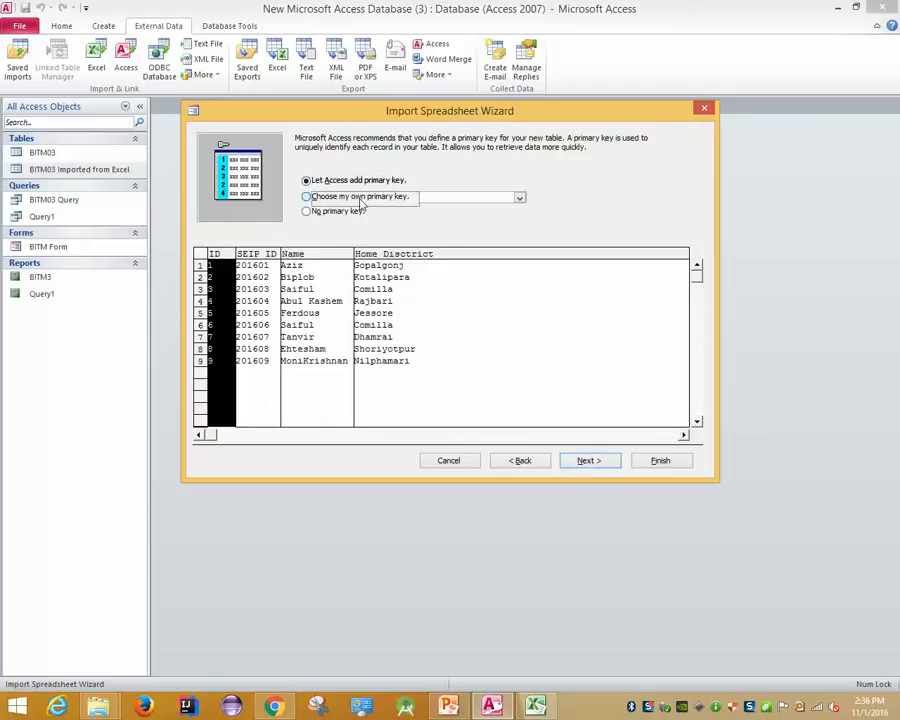
left_click(398, 197)
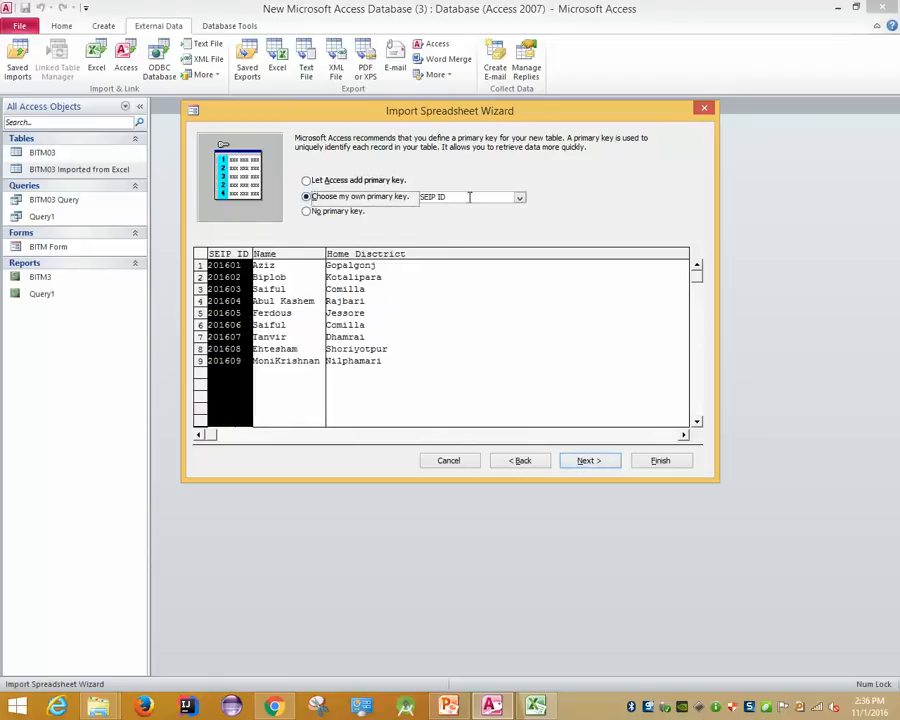
Name the table 'BITM03 New Imported From Excel', finish, and skip saving import steps
left_click(600, 460)
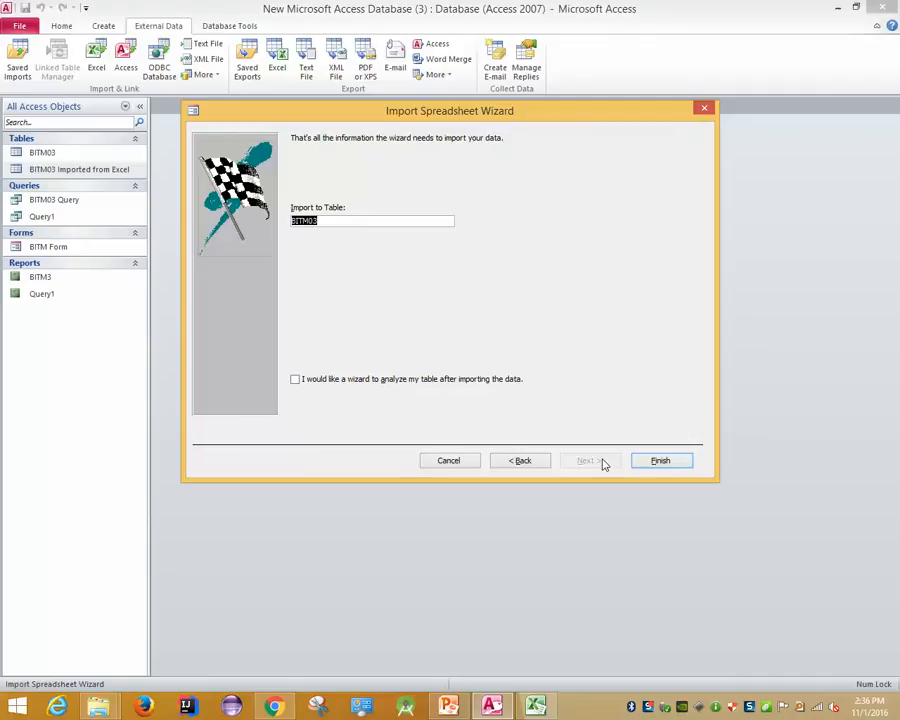
left_click(331, 225)
type("New Imported From")
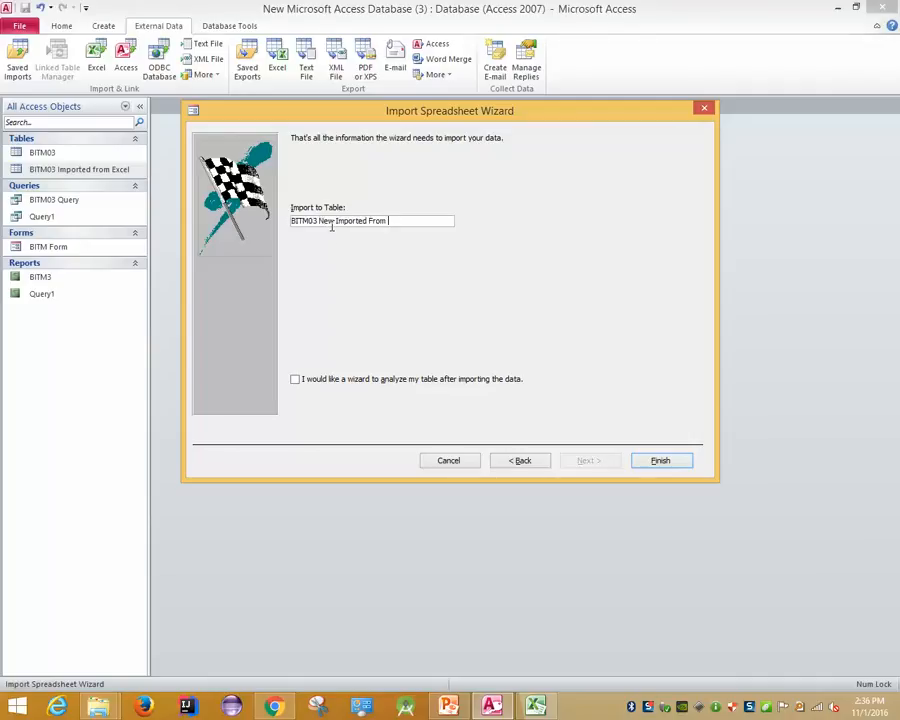
type(" Excel")
left_click(656, 461)
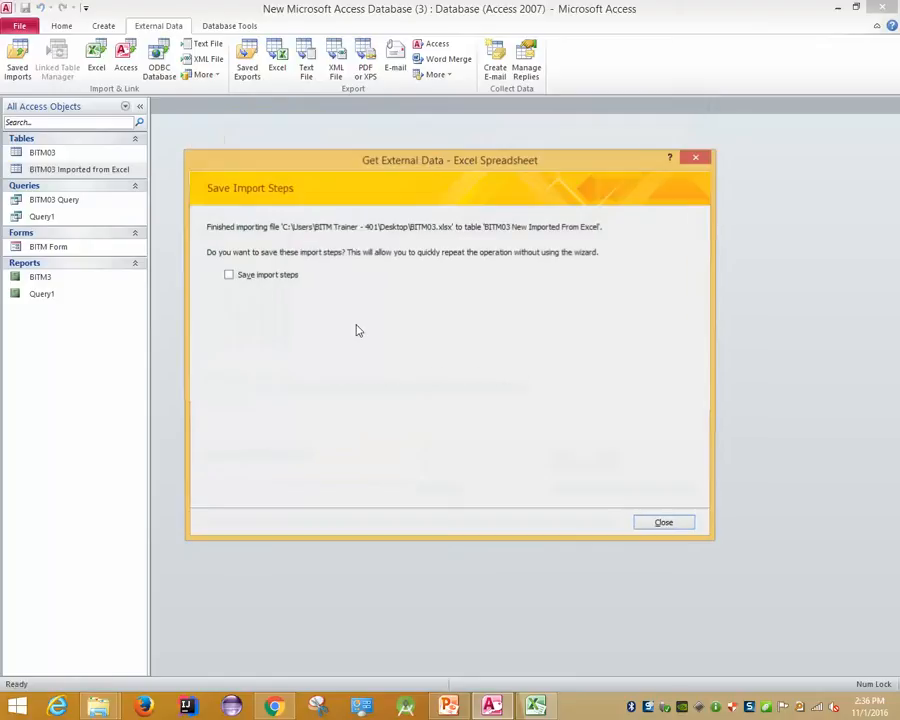
left_click(665, 525)
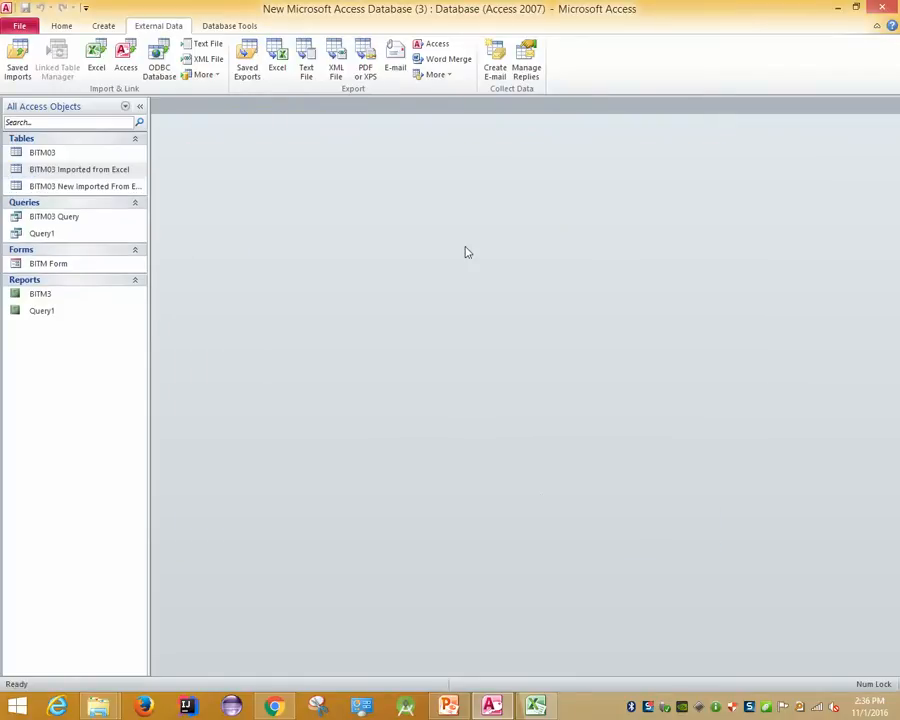
Open BITM03 New Imported From Excel and switch it to Design View
double_click(64, 185)
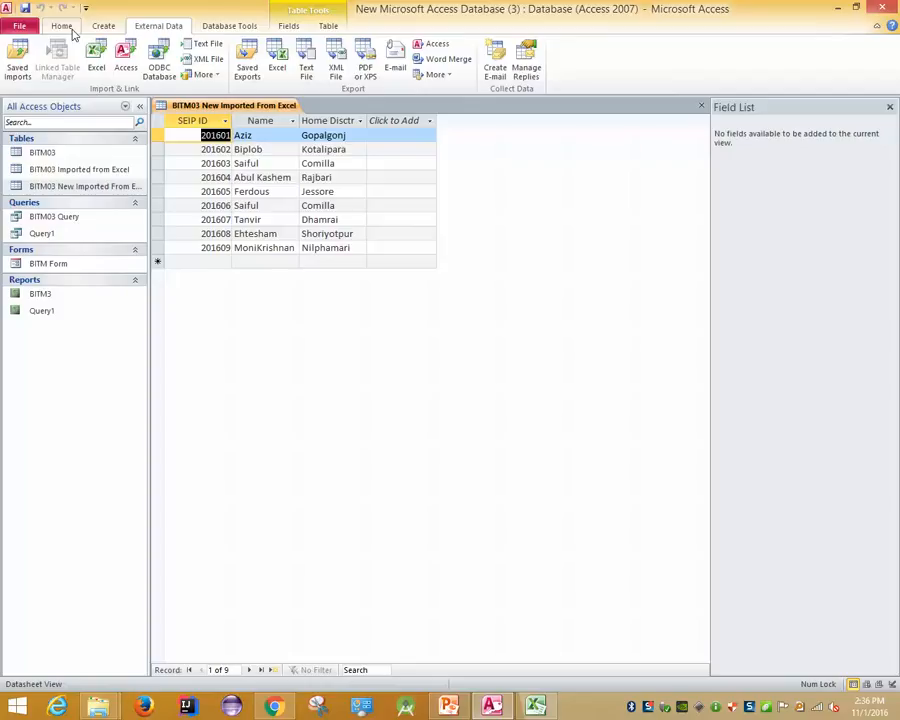
left_click(66, 27)
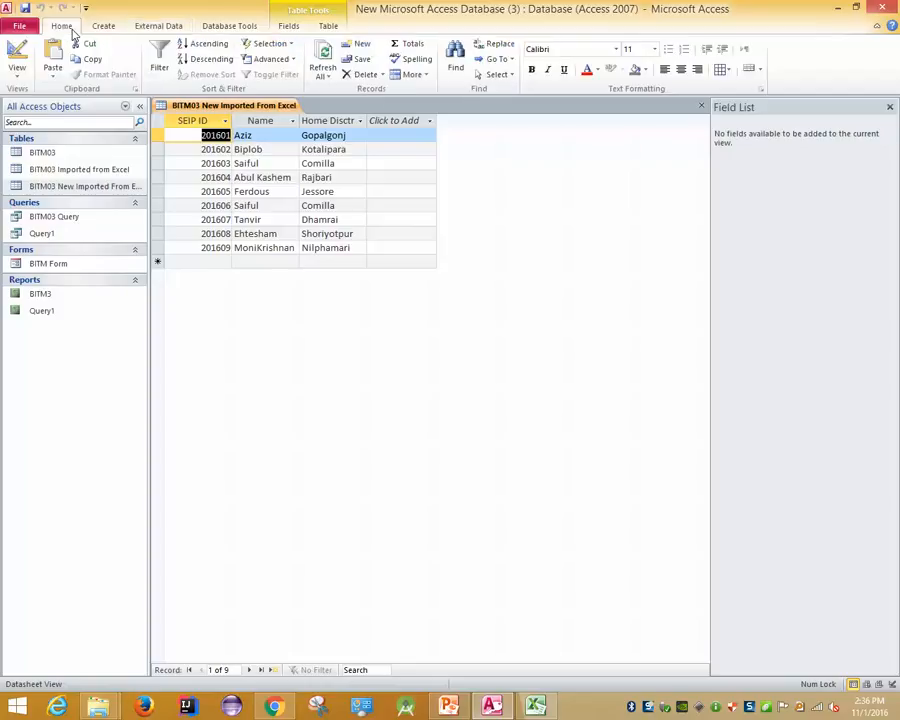
left_click(18, 66)
left_click(28, 193)
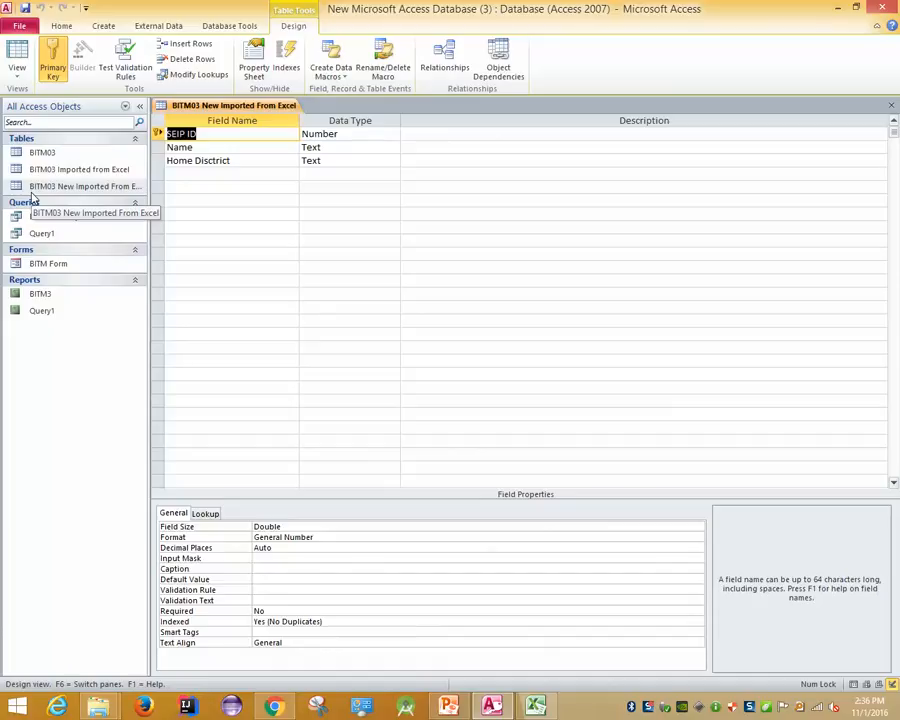
left_click(62, 27)
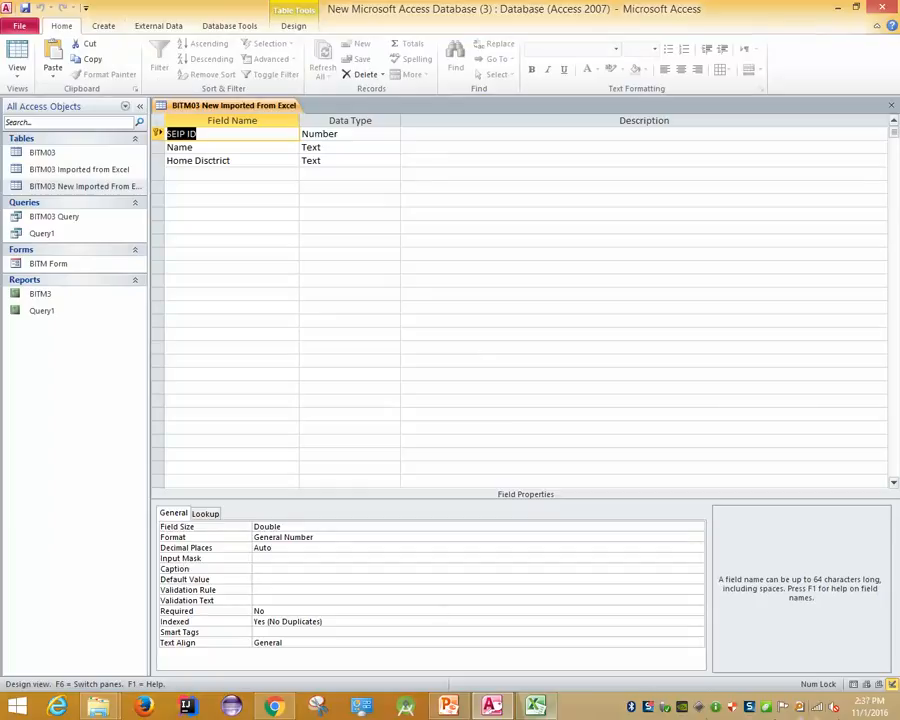